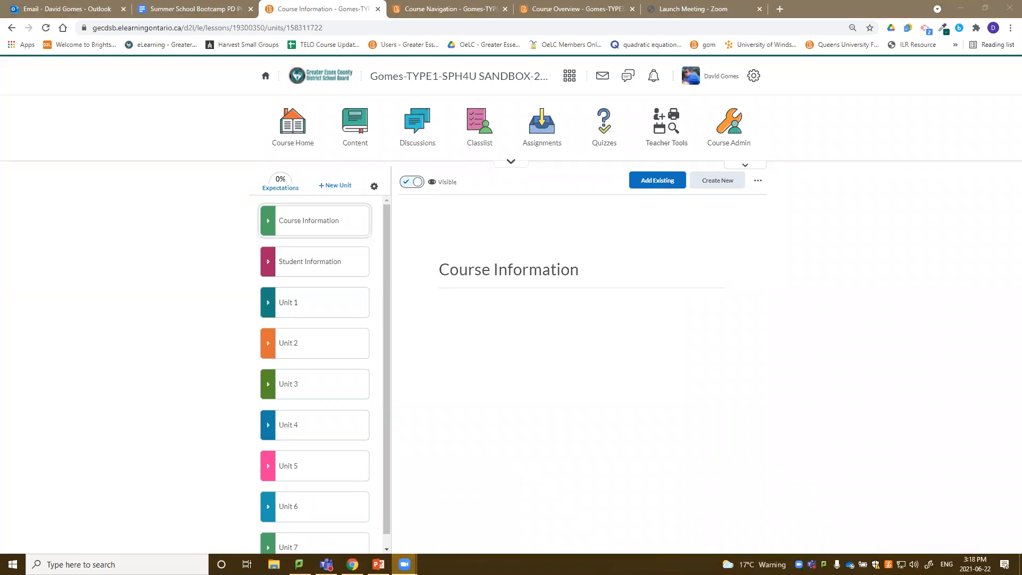
Enlarge the page display of the SPH4U sandbox course and glance at the SPH4C sandbox course before returning
{"action": "left_click", "coordinate": [614, 327]}
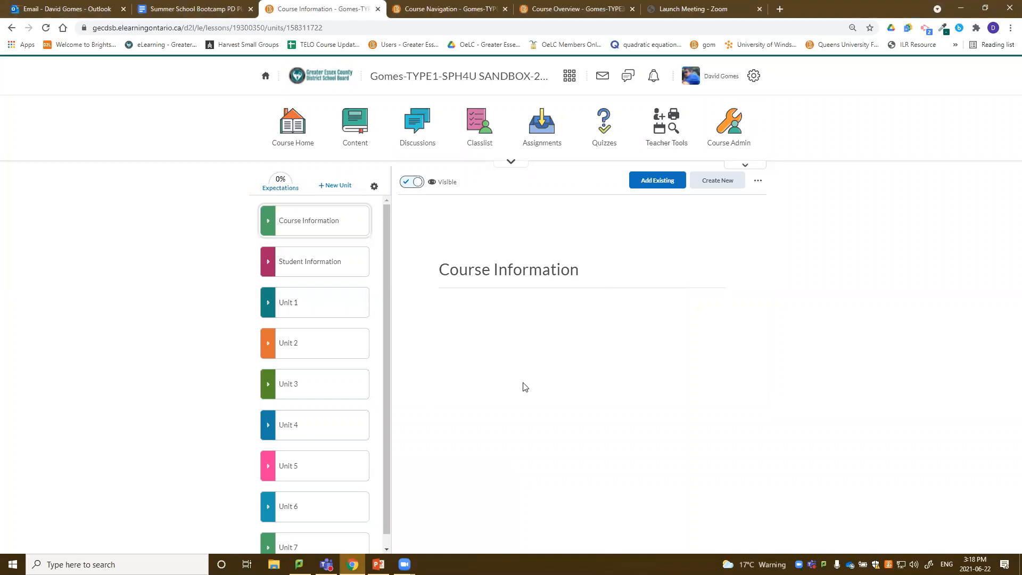
{"action": "key", "text": "ctrl+plus"}
{"action": "key", "text": "ctrl+plus"}
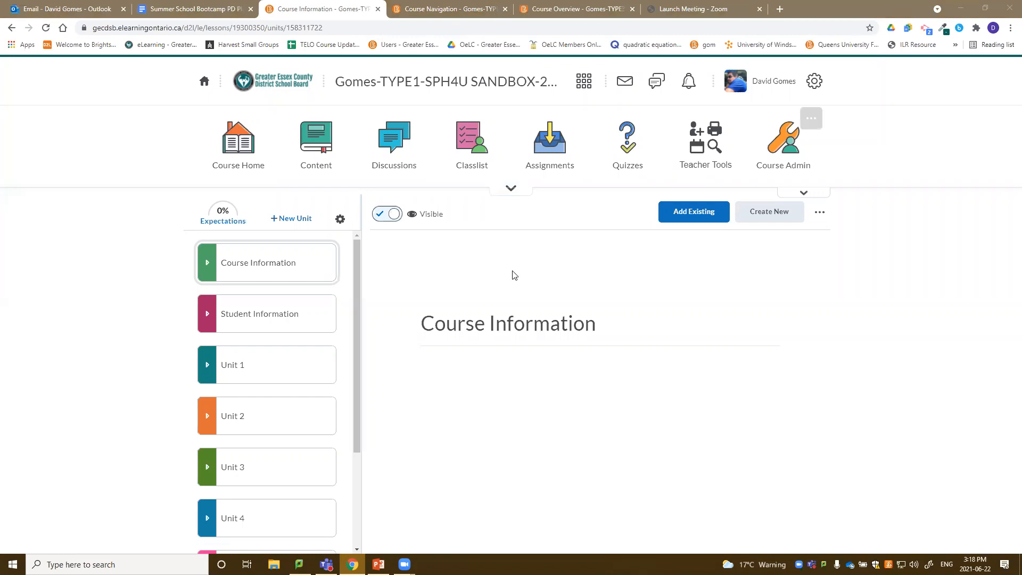
{"action": "left_click", "coordinate": [447, 9]}
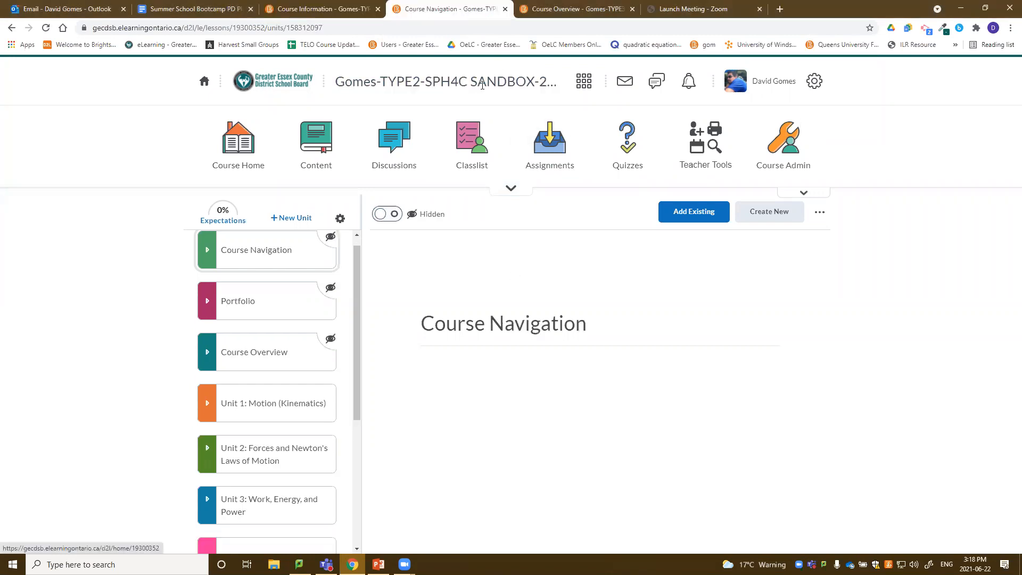
{"action": "left_click", "coordinate": [330, 8]}
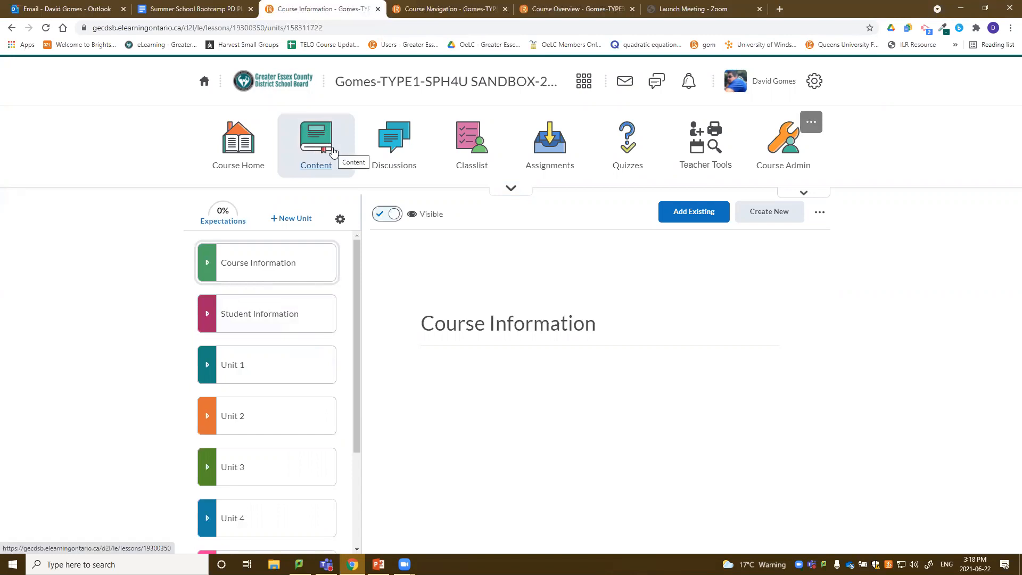
Expand Unit 1 and read through the Unit 1: Motion in a Plane overview page
{"action": "left_click", "coordinate": [264, 366]}
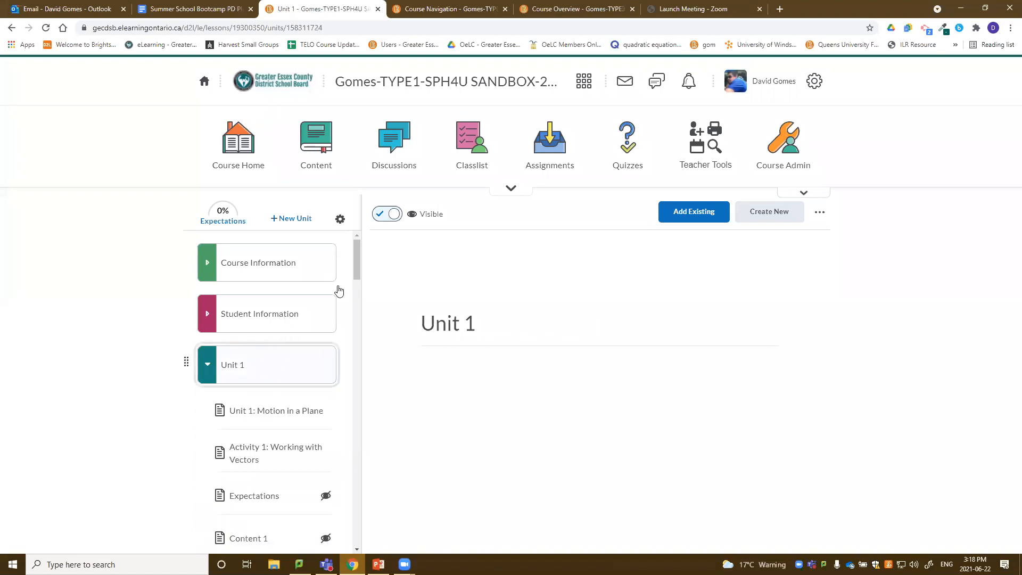
{"action": "scroll", "coordinate": [331, 325], "scroll_direction": "down", "scroll_amount": 2}
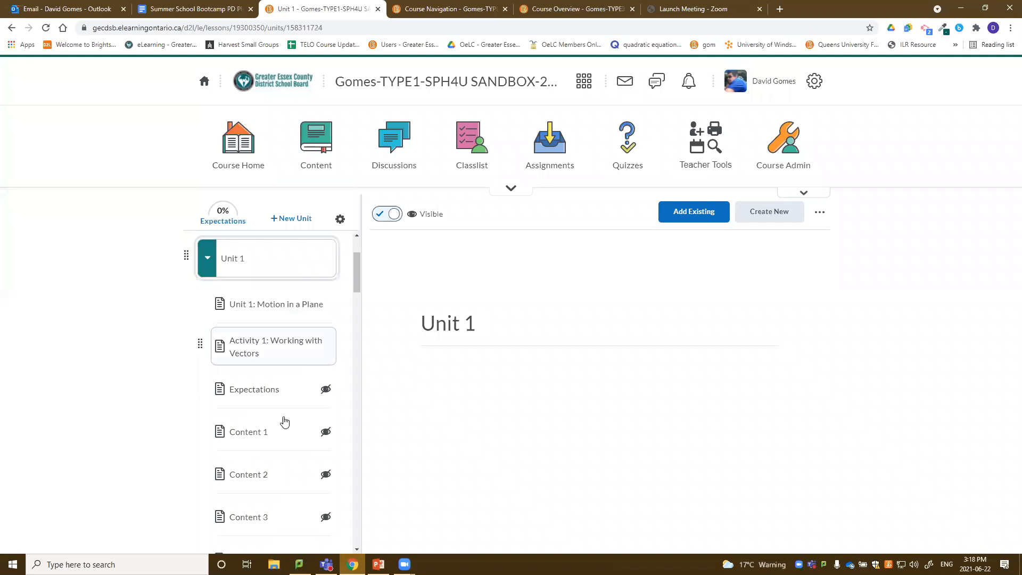
{"action": "left_click", "coordinate": [284, 310]}
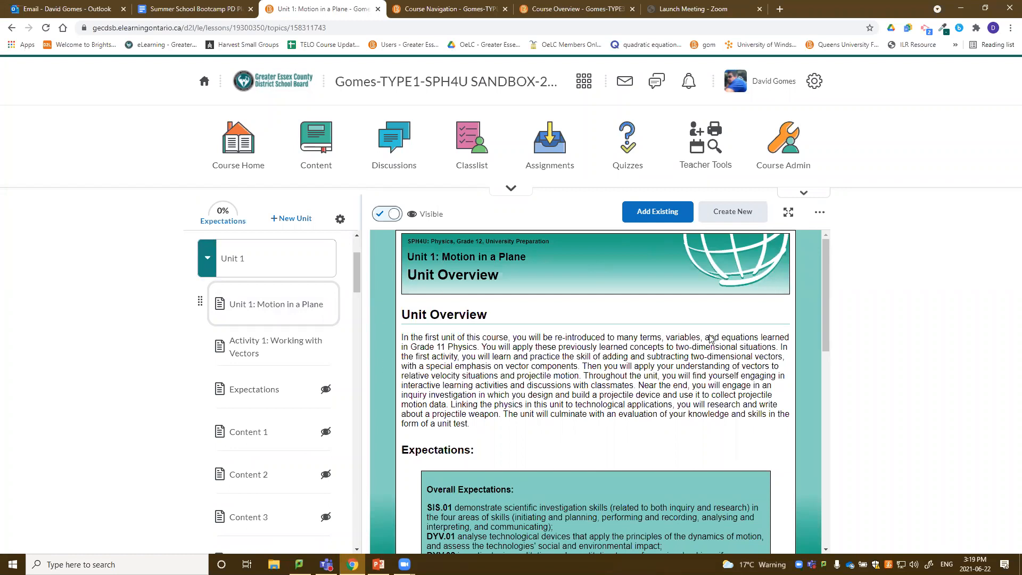
{"action": "scroll", "coordinate": [806, 321], "scroll_direction": "down", "scroll_amount": 12}
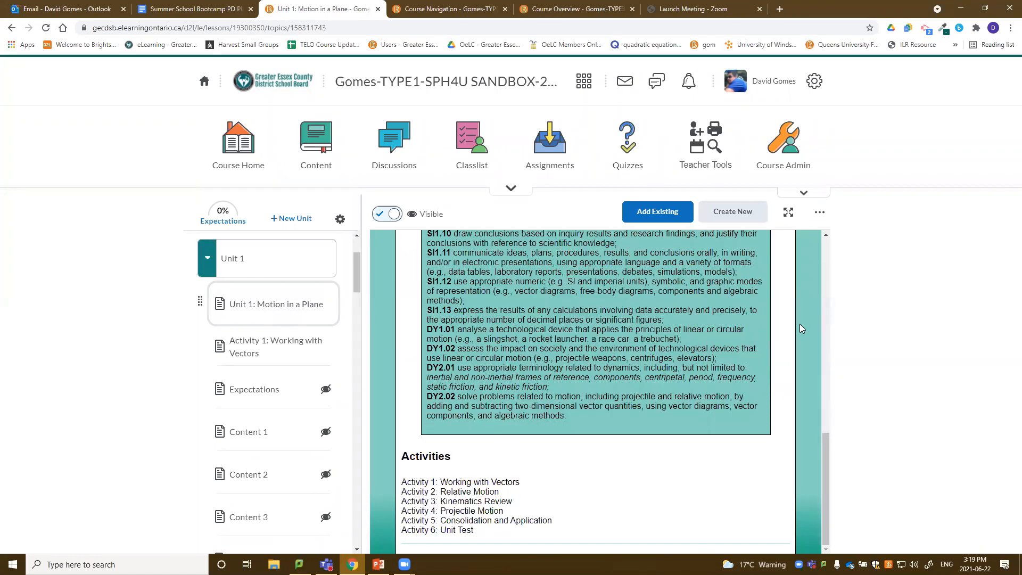
{"action": "scroll", "coordinate": [800, 323], "scroll_direction": "up", "scroll_amount": 15}
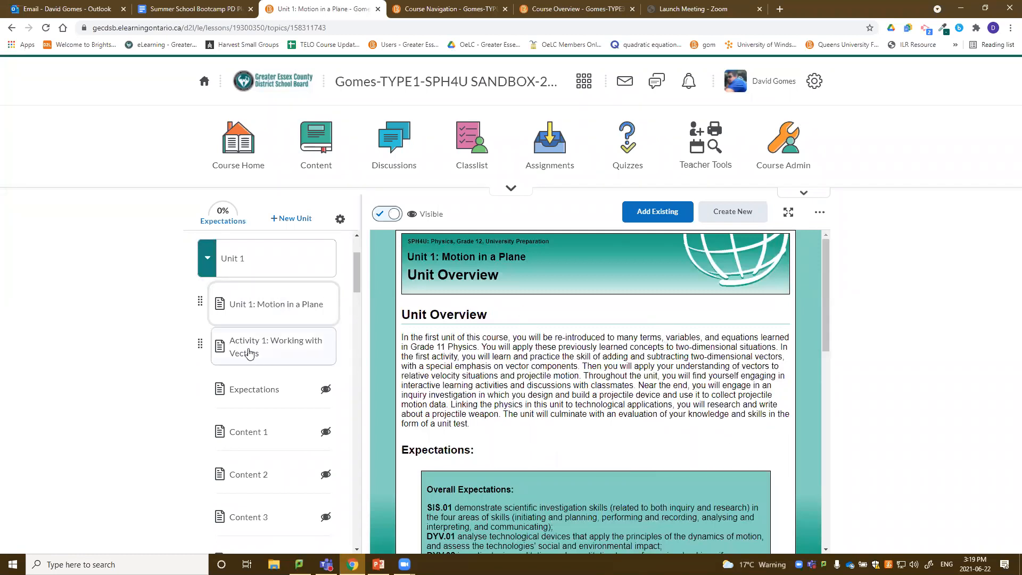
Open the Activity 1: Working with Vectors topic for editing, inspect its overview text, and leave the editor without saving
{"action": "left_click", "coordinate": [287, 351]}
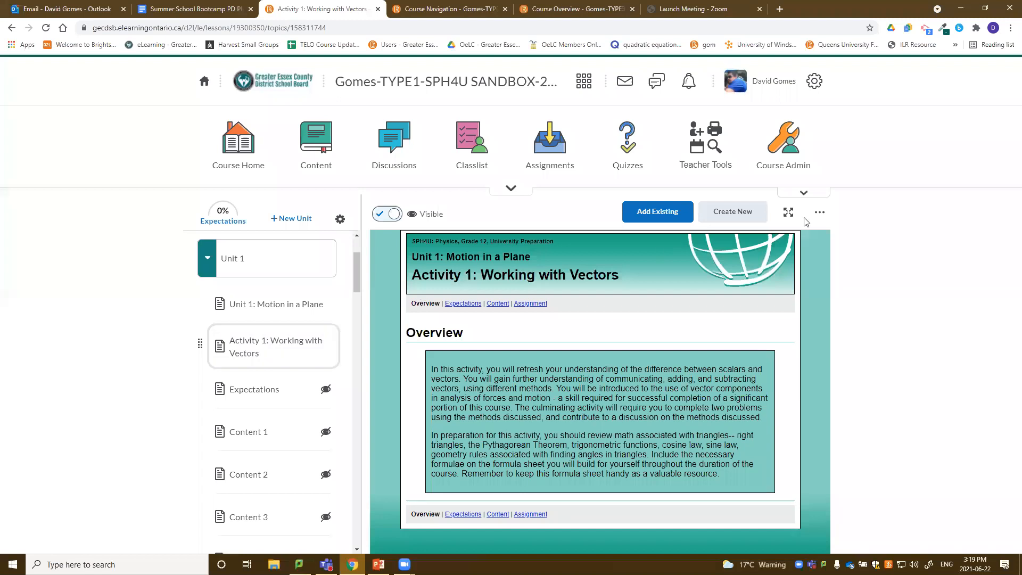
{"action": "left_click", "coordinate": [817, 213]}
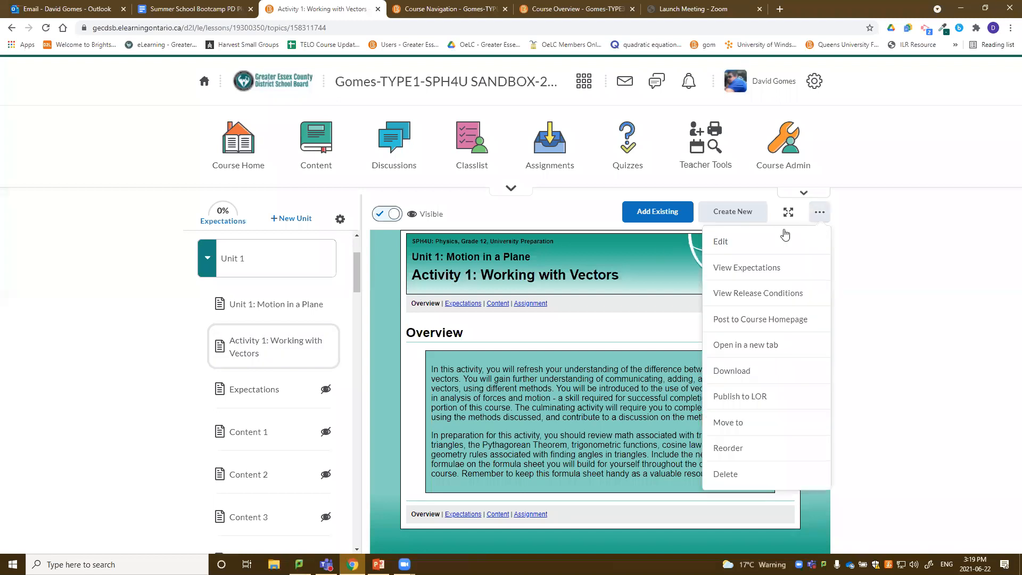
{"action": "left_click", "coordinate": [747, 243]}
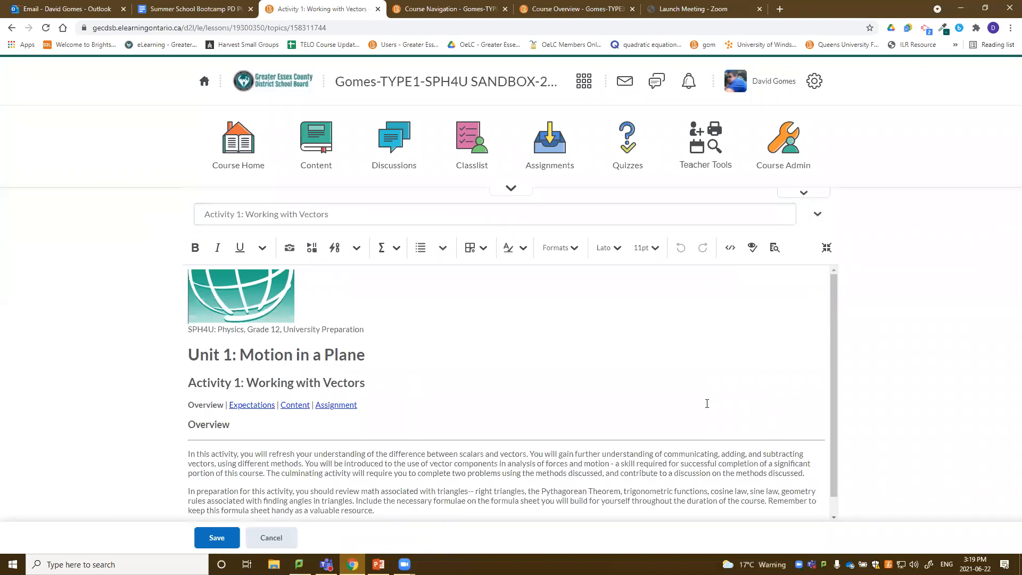
{"action": "scroll", "coordinate": [459, 464], "scroll_direction": "down", "scroll_amount": 1}
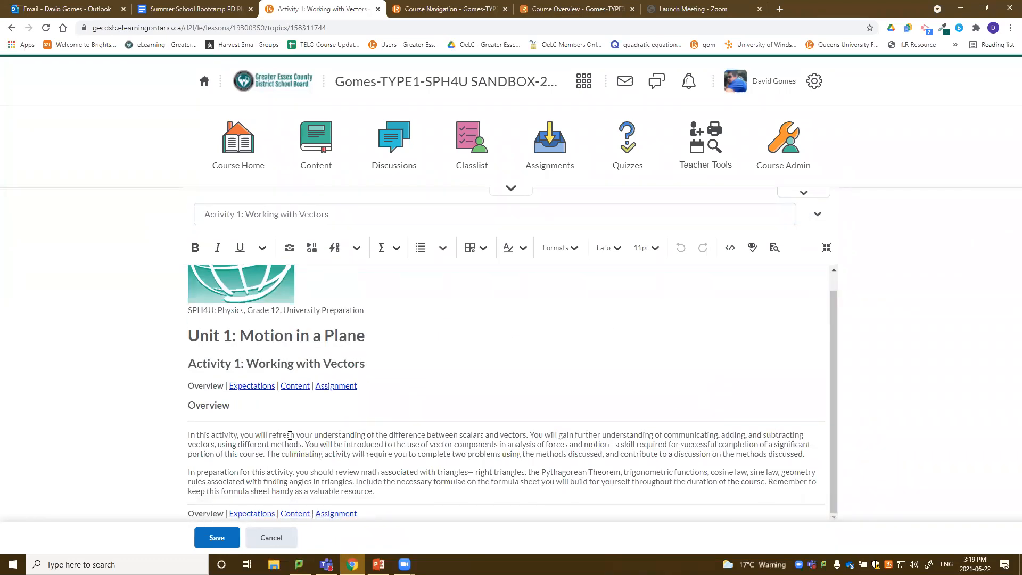
{"action": "left_click_drag", "start_coordinate": [345, 454], "coordinate": [419, 472]}
{"action": "left_click", "coordinate": [311, 444]}
{"action": "left_click", "coordinate": [271, 537]}
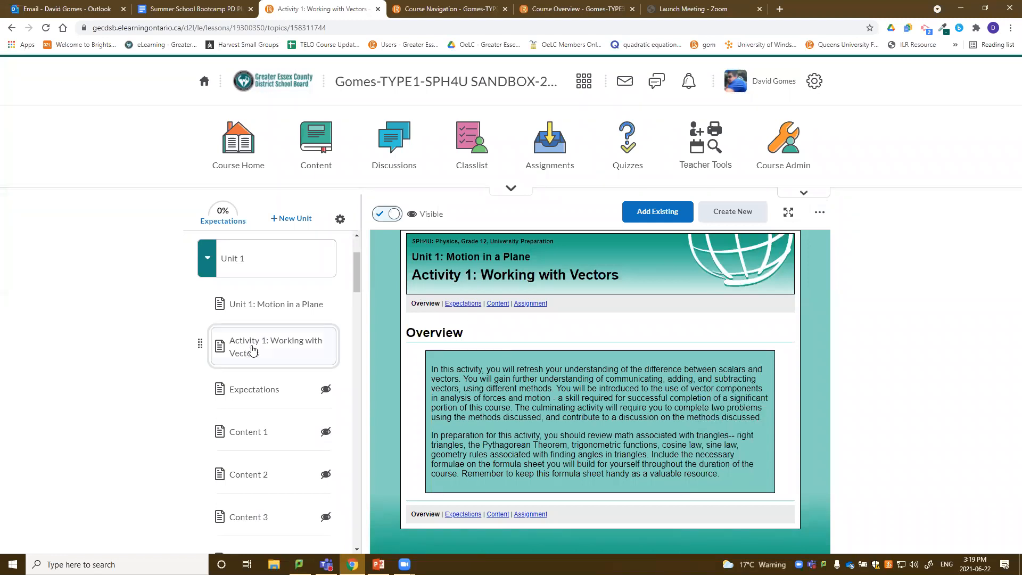
View the activity's Expectations page and its first two Content pages through the links embedded in the topic
{"action": "left_click", "coordinate": [469, 304]}
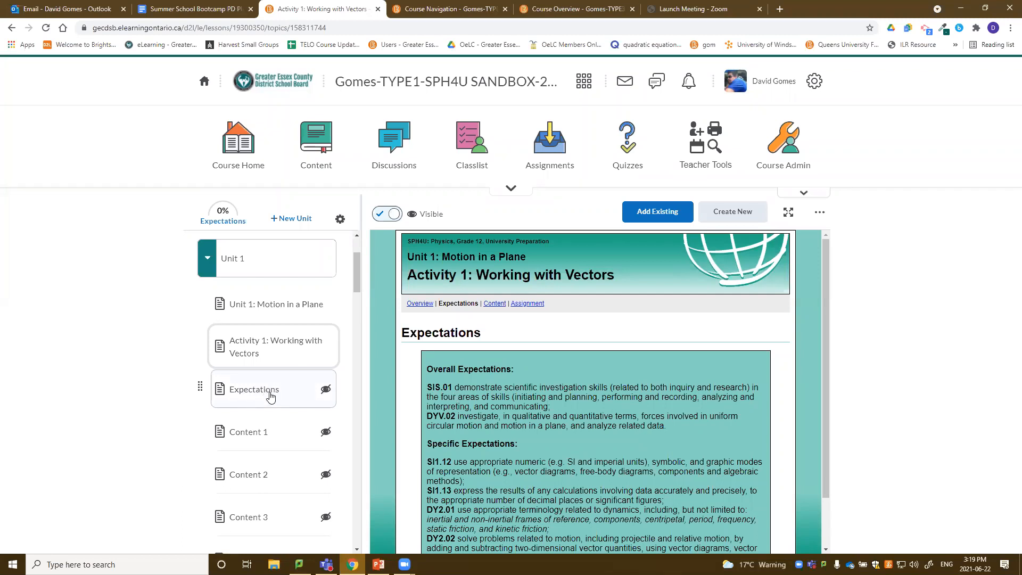
{"action": "left_click", "coordinate": [495, 305]}
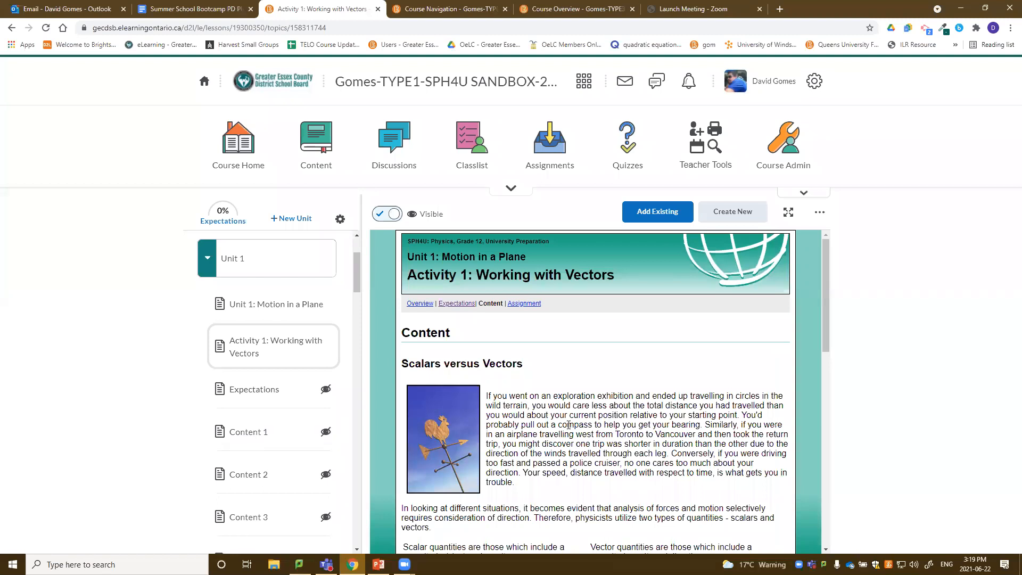
{"action": "scroll", "coordinate": [569, 424], "scroll_direction": "down", "scroll_amount": 4}
{"action": "scroll", "coordinate": [569, 425], "scroll_direction": "down", "scroll_amount": 6}
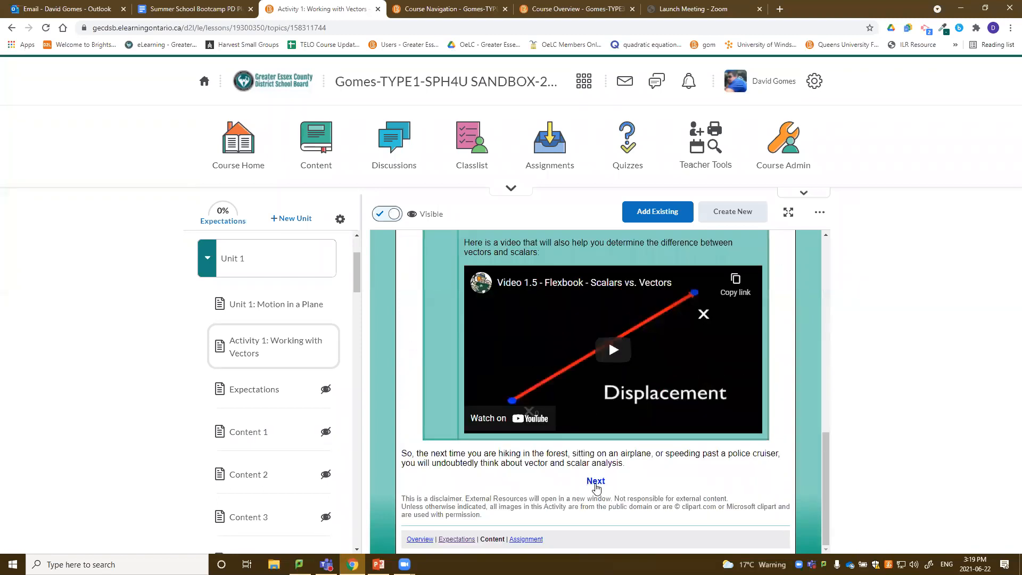
{"action": "left_click", "coordinate": [595, 482]}
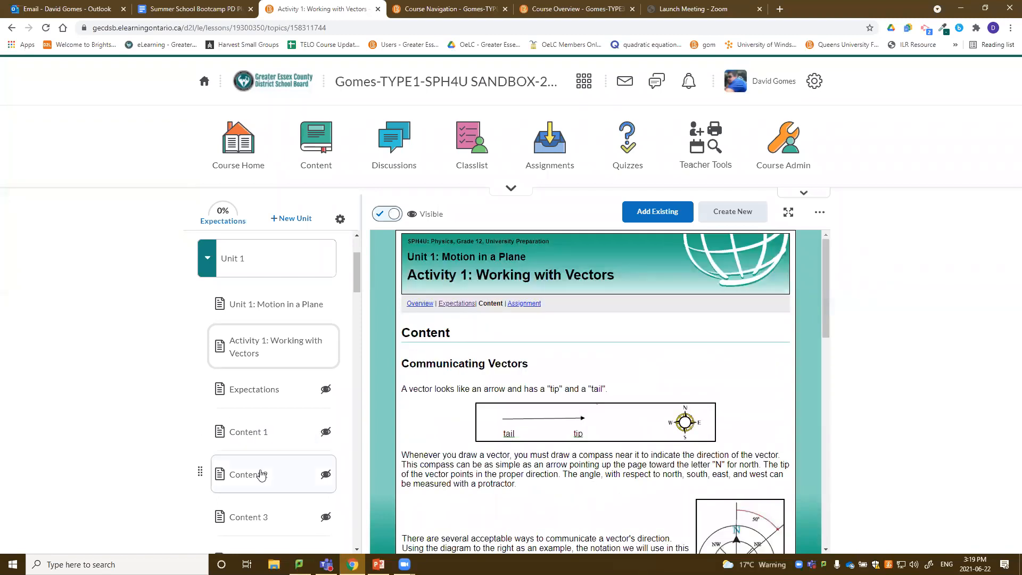
{"action": "scroll", "coordinate": [539, 444], "scroll_direction": "down", "scroll_amount": 15}
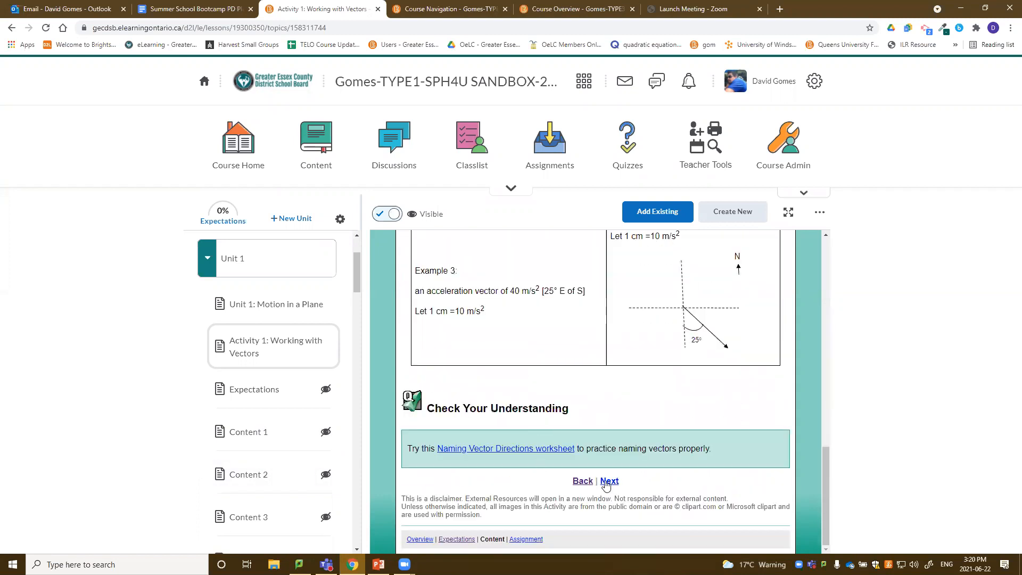
Continue to the Vector Components content page and look through its review and worked example
{"action": "left_click", "coordinate": [608, 481]}
{"action": "scroll", "coordinate": [559, 400], "scroll_direction": "down", "scroll_amount": 15}
{"action": "scroll", "coordinate": [266, 434], "scroll_direction": "down", "scroll_amount": 3}
{"action": "scroll", "coordinate": [298, 331], "scroll_direction": "up", "scroll_amount": 5}
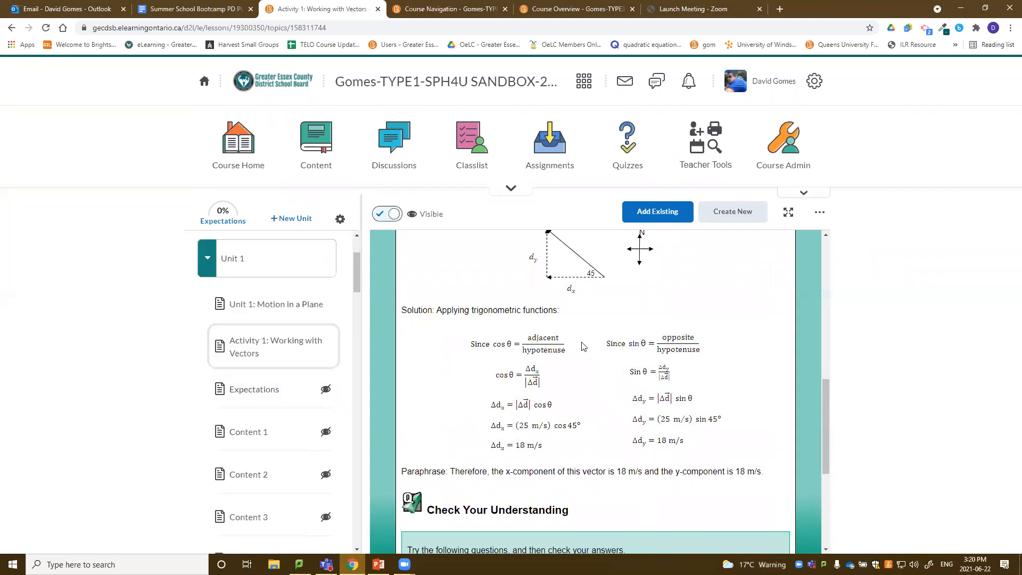
{"action": "scroll", "coordinate": [584, 346], "scroll_direction": "up", "scroll_amount": 10}
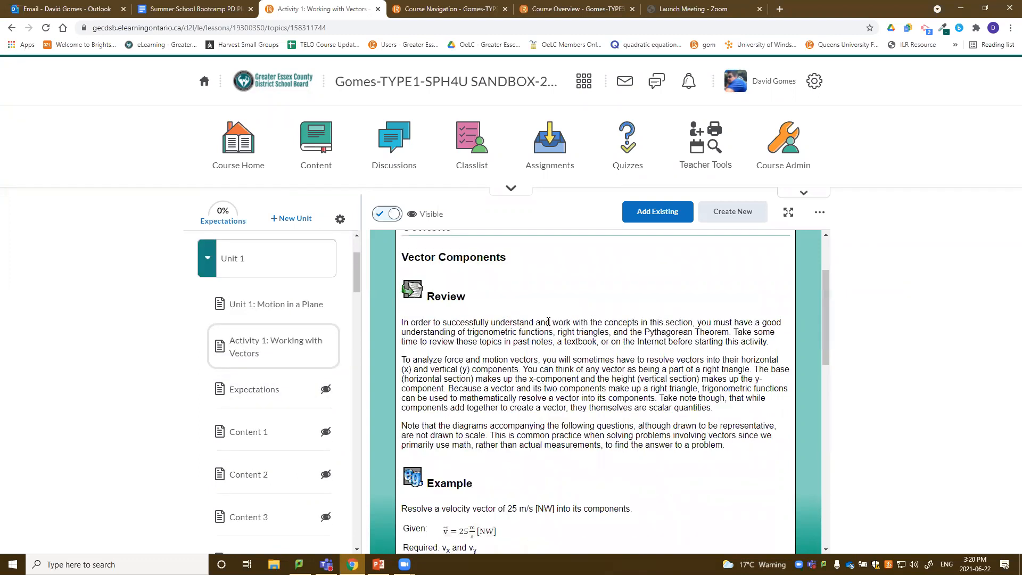
{"action": "scroll", "coordinate": [548, 321], "scroll_direction": "up", "scroll_amount": 2}
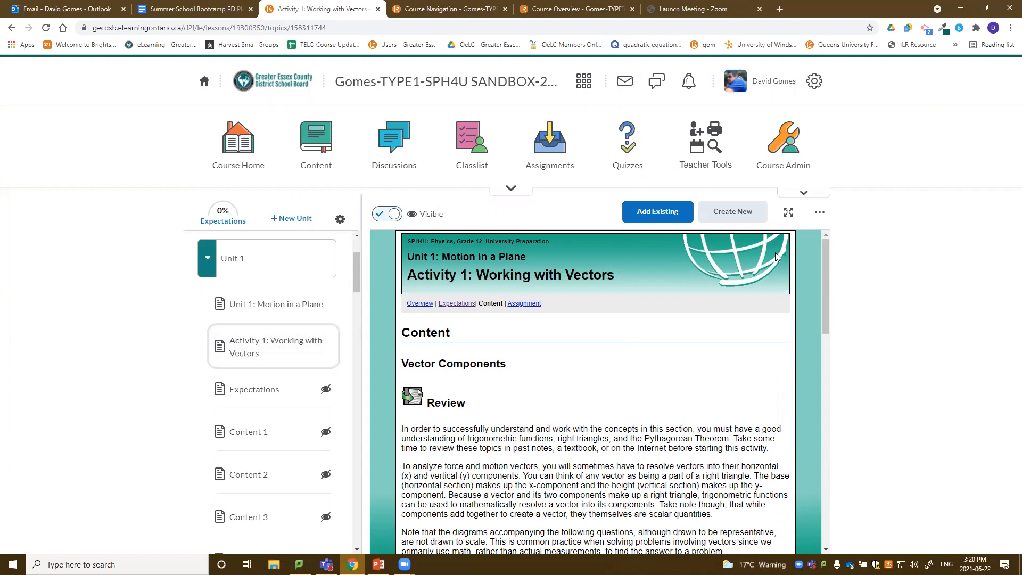
Open the editor from the Vector Components page to check which page's text it loads, and exit without saving
{"action": "left_click", "coordinate": [820, 215]}
{"action": "left_click", "coordinate": [774, 246]}
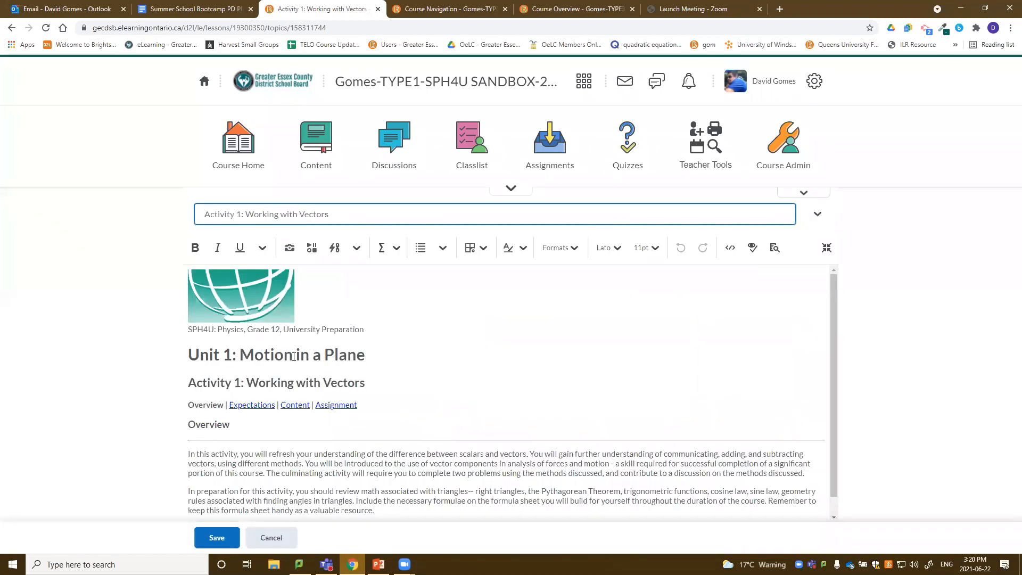
{"action": "scroll", "coordinate": [379, 455], "scroll_direction": "down", "scroll_amount": 1}
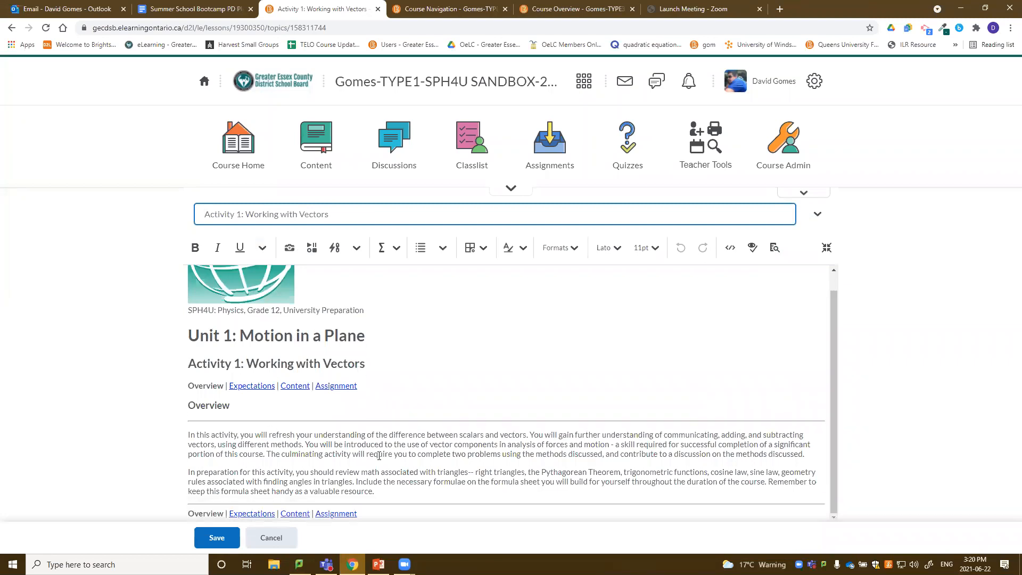
{"action": "left_click", "coordinate": [270, 539]}
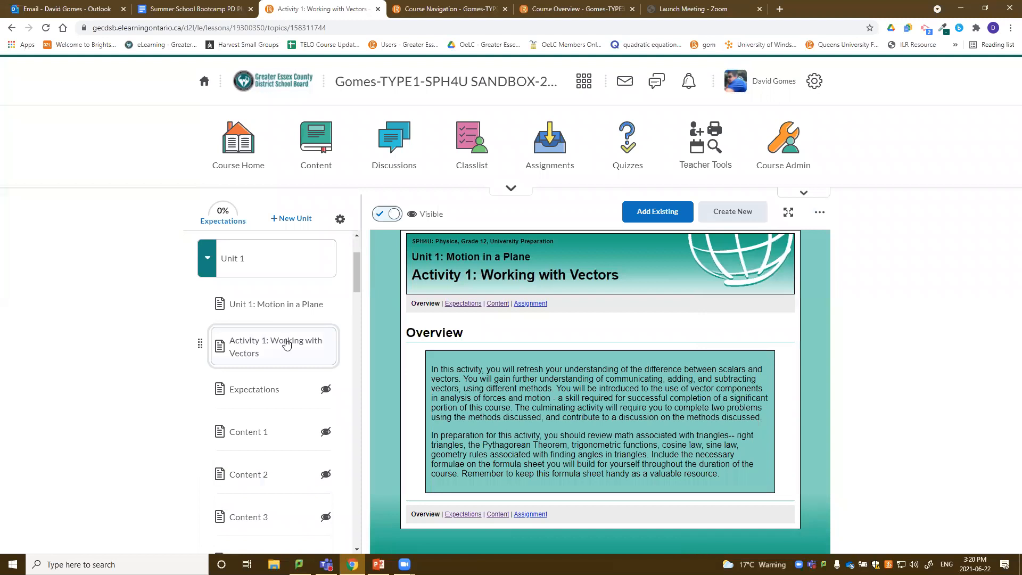
Open the hidden Content 3 topic for editing, look through its page, and leave the editor without saving
{"action": "scroll", "coordinate": [265, 356], "scroll_direction": "down", "scroll_amount": 2}
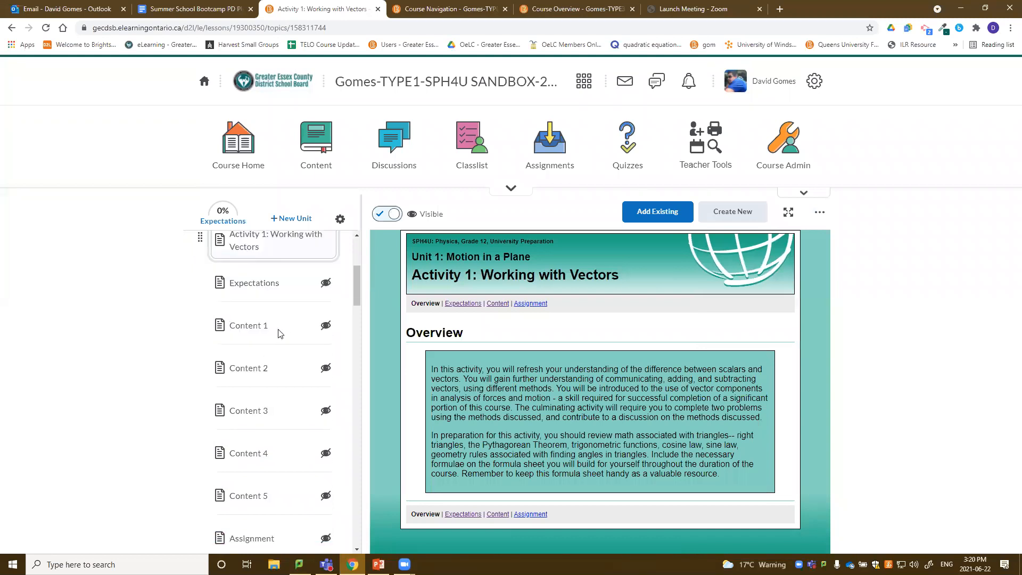
{"action": "left_click", "coordinate": [272, 413]}
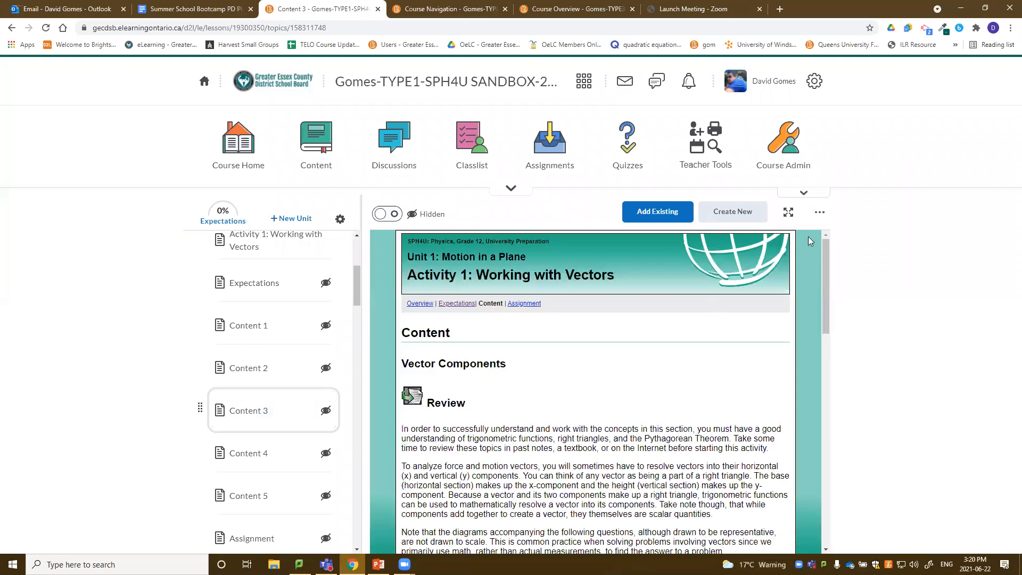
{"action": "left_click", "coordinate": [820, 214]}
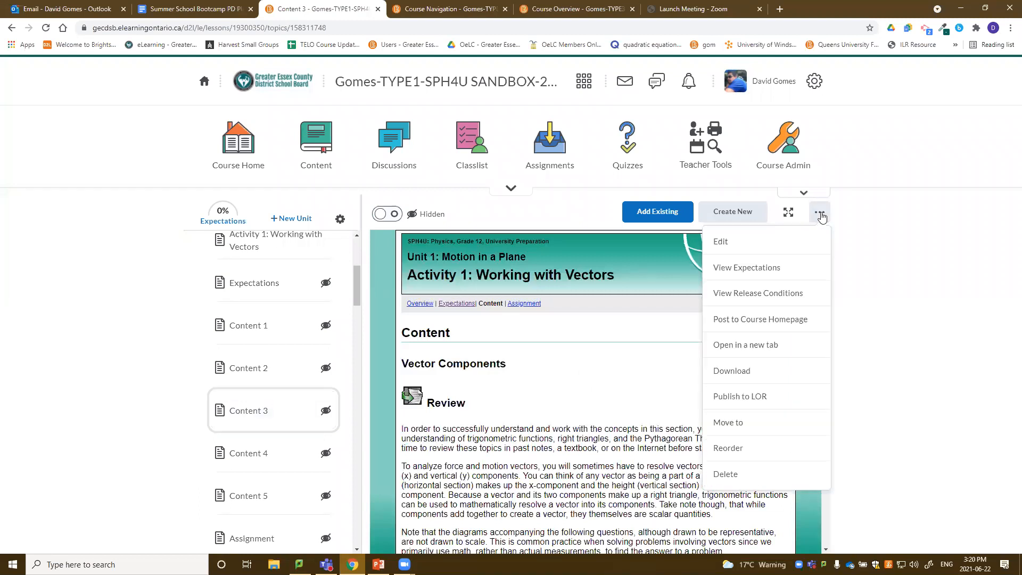
{"action": "left_click", "coordinate": [722, 243]}
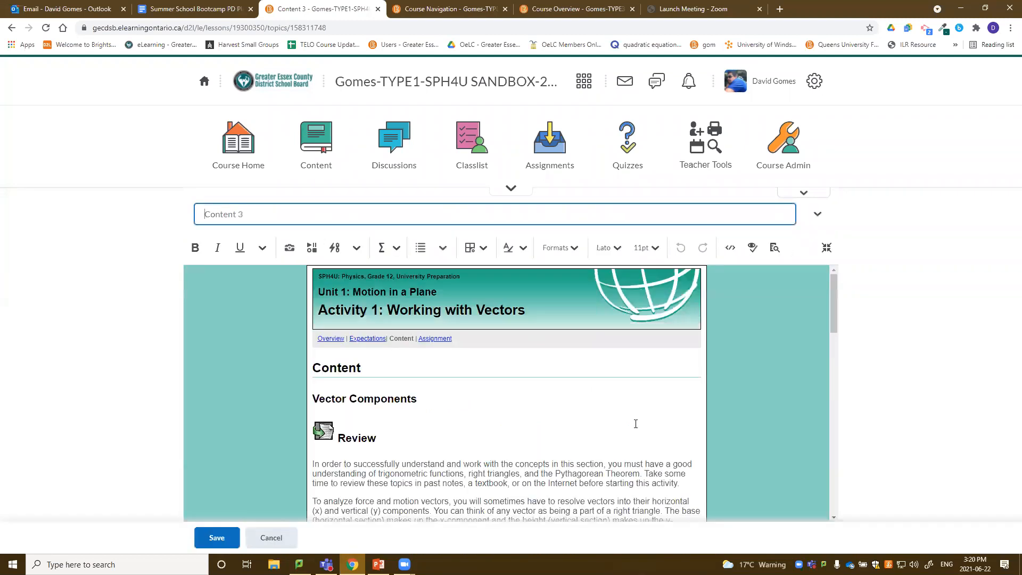
{"action": "scroll", "coordinate": [636, 423], "scroll_direction": "down", "scroll_amount": 8}
{"action": "scroll", "coordinate": [637, 422], "scroll_direction": "up", "scroll_amount": 8}
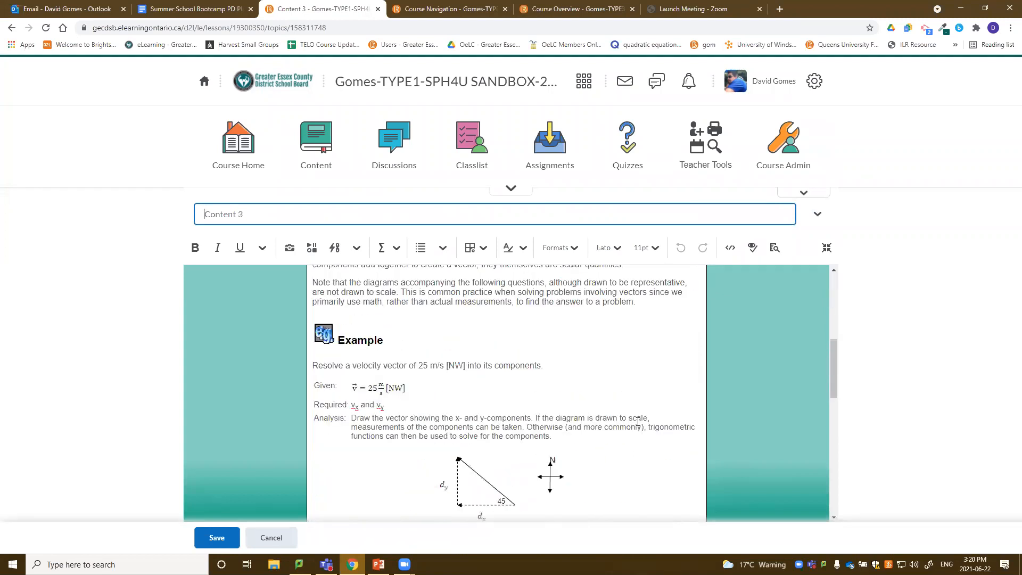
{"action": "left_click", "coordinate": [271, 538]}
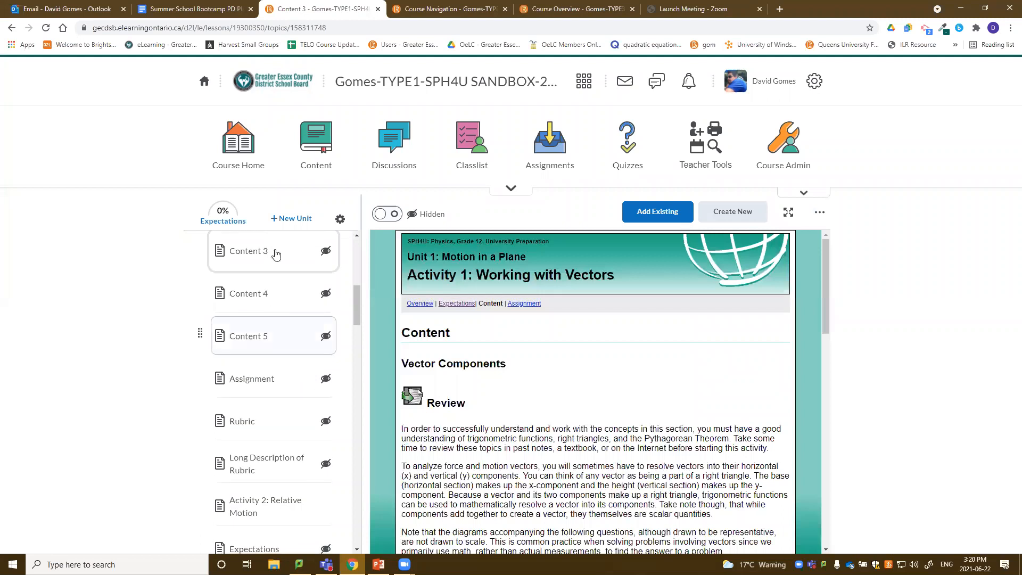
Look through the hidden Assignment topic of Activity 1 and check its available topic actions without editing it
{"action": "left_click", "coordinate": [265, 385]}
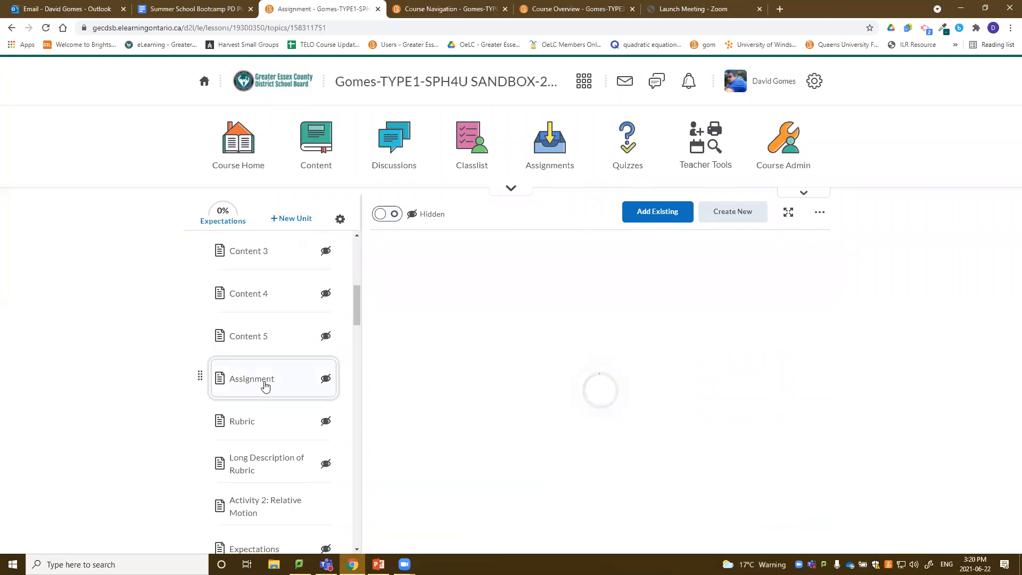
{"action": "scroll", "coordinate": [633, 372], "scroll_direction": "down", "scroll_amount": 6}
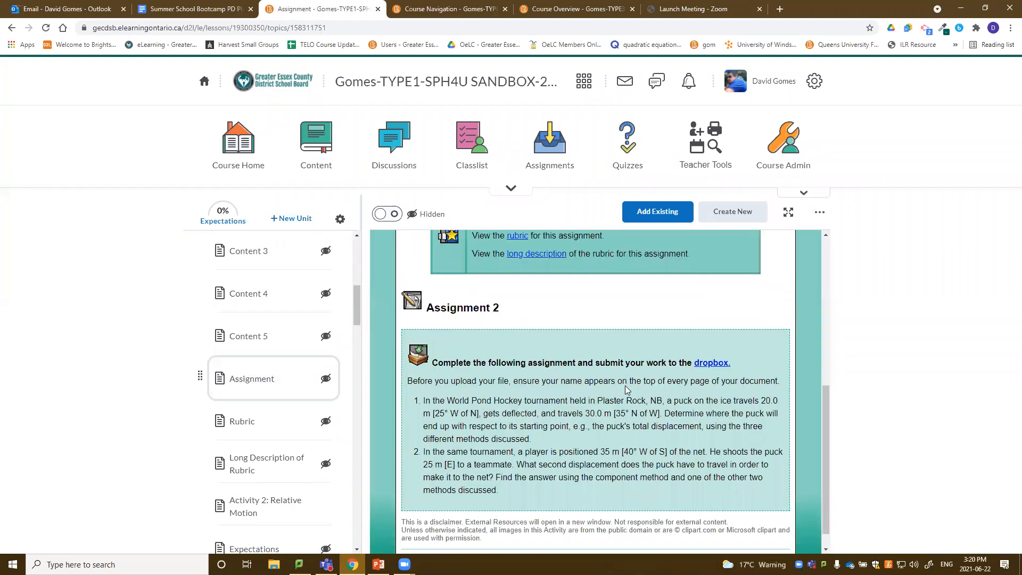
{"action": "scroll", "coordinate": [532, 389], "scroll_direction": "up", "scroll_amount": 4}
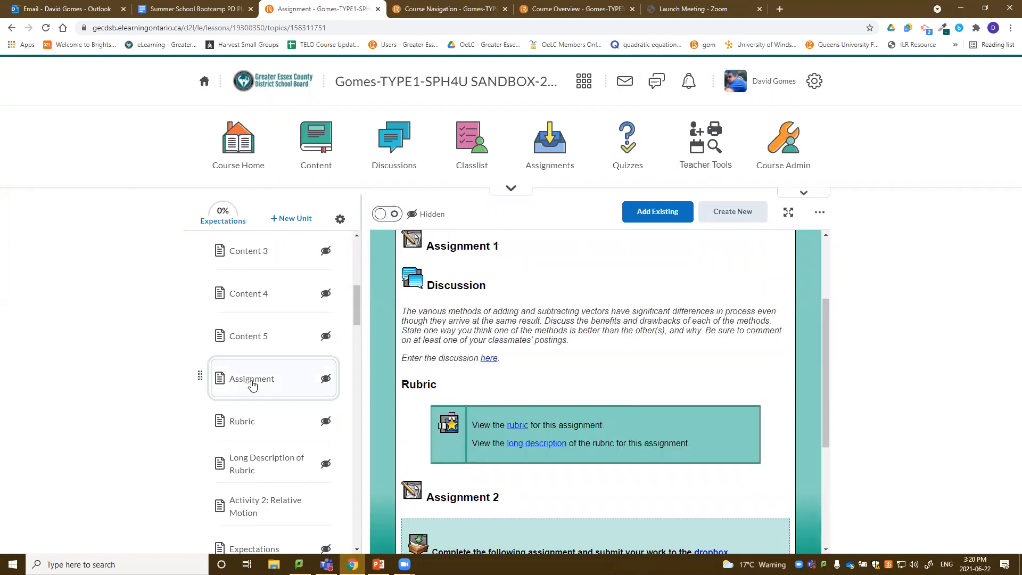
{"action": "left_click", "coordinate": [820, 212]}
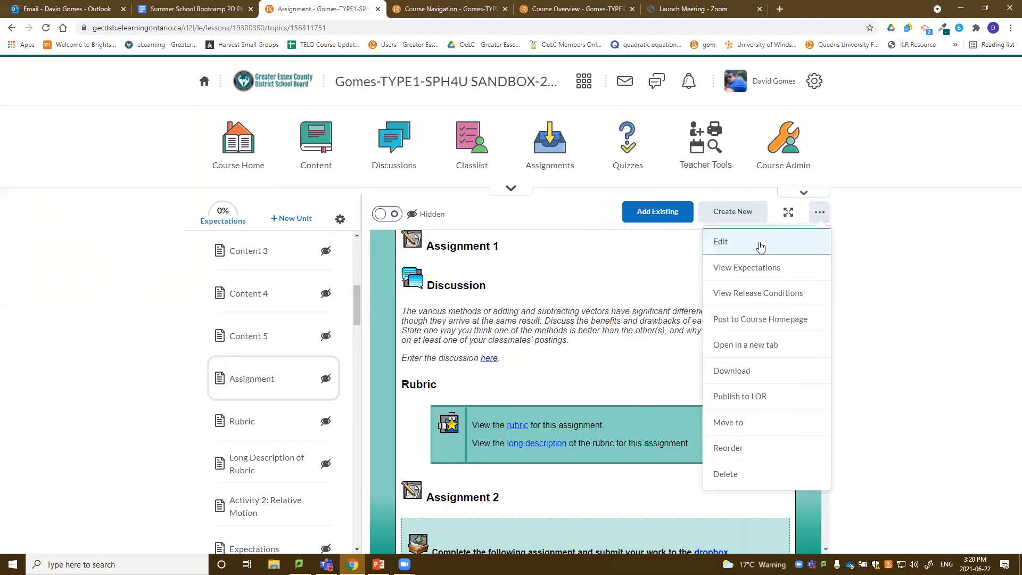
{"action": "left_click", "coordinate": [133, 330]}
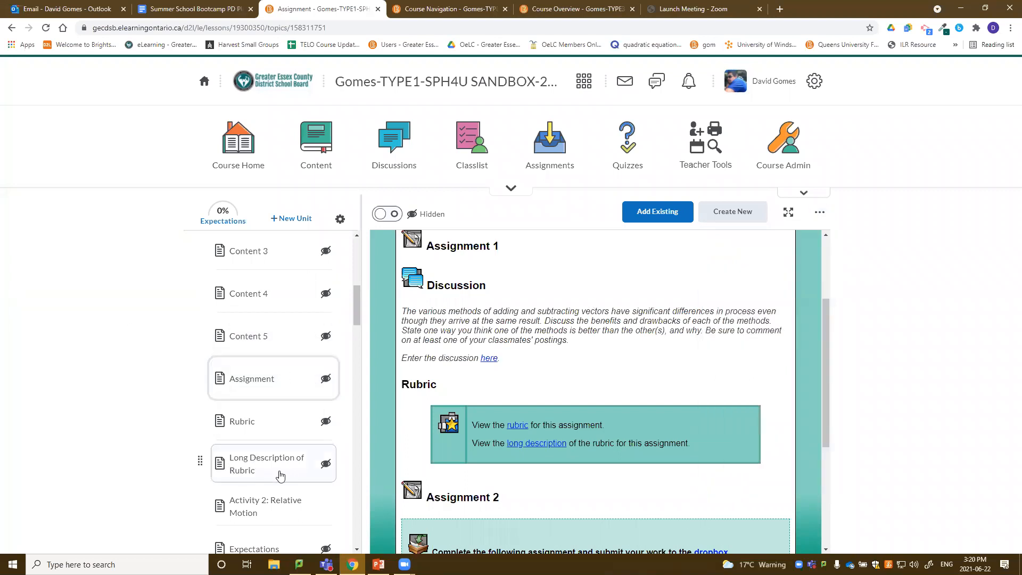
Examine how Unit 1's table of contents arranges the visible activity topics and the hidden pages belonging to each of them
{"action": "scroll", "coordinate": [296, 319], "scroll_direction": "down", "scroll_amount": 3}
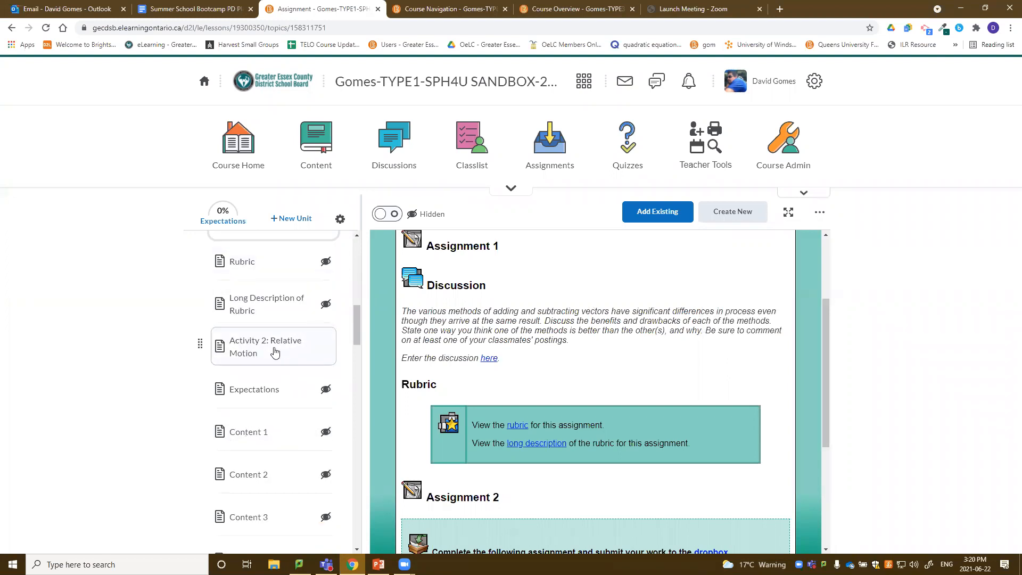
{"action": "scroll", "coordinate": [275, 352], "scroll_direction": "up", "scroll_amount": 8}
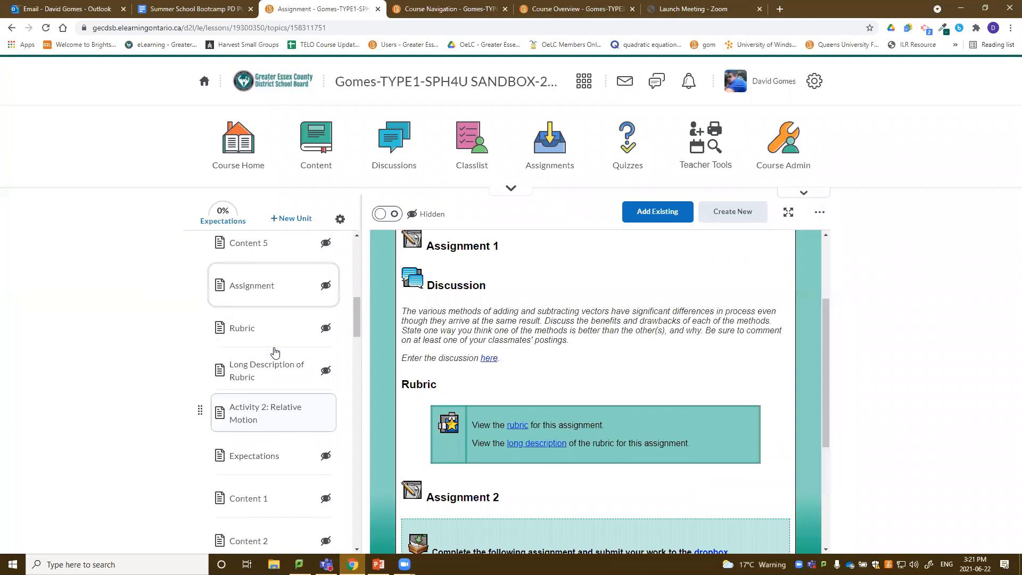
{"action": "scroll", "coordinate": [275, 352], "scroll_direction": "up", "scroll_amount": 1}
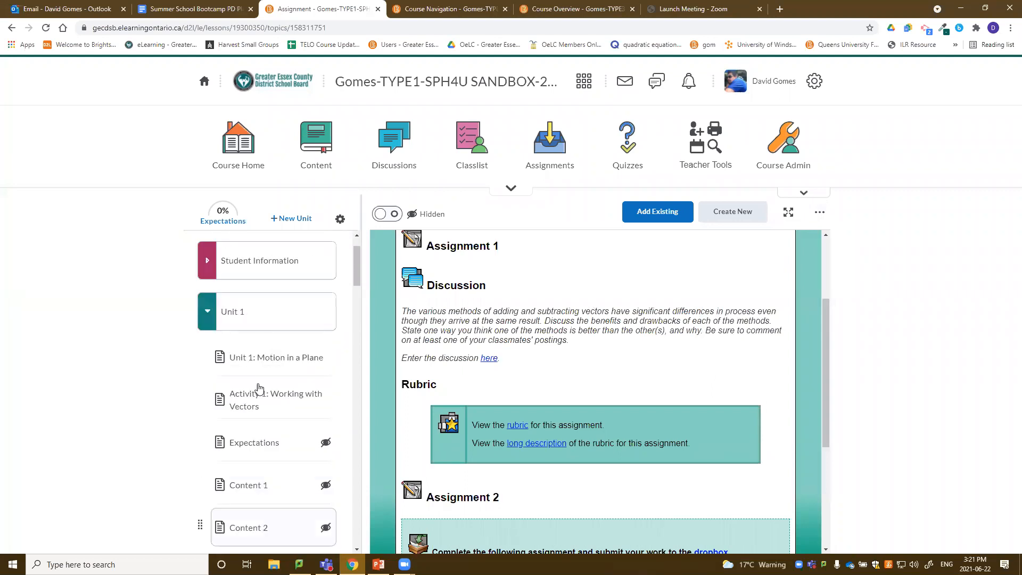
{"action": "scroll", "coordinate": [249, 396], "scroll_direction": "down", "scroll_amount": 7}
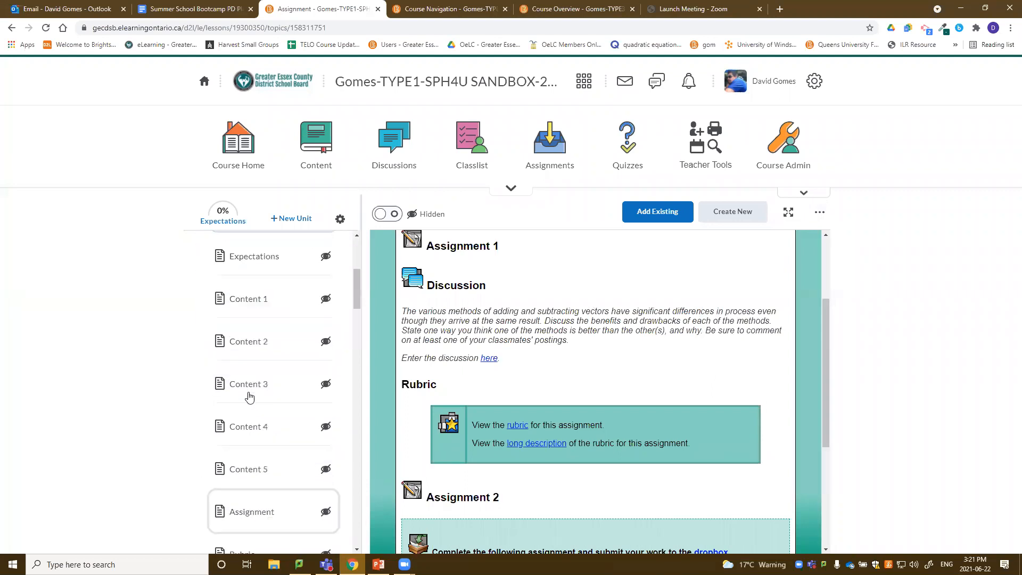
{"action": "scroll", "coordinate": [249, 396], "scroll_direction": "down", "scroll_amount": 1}
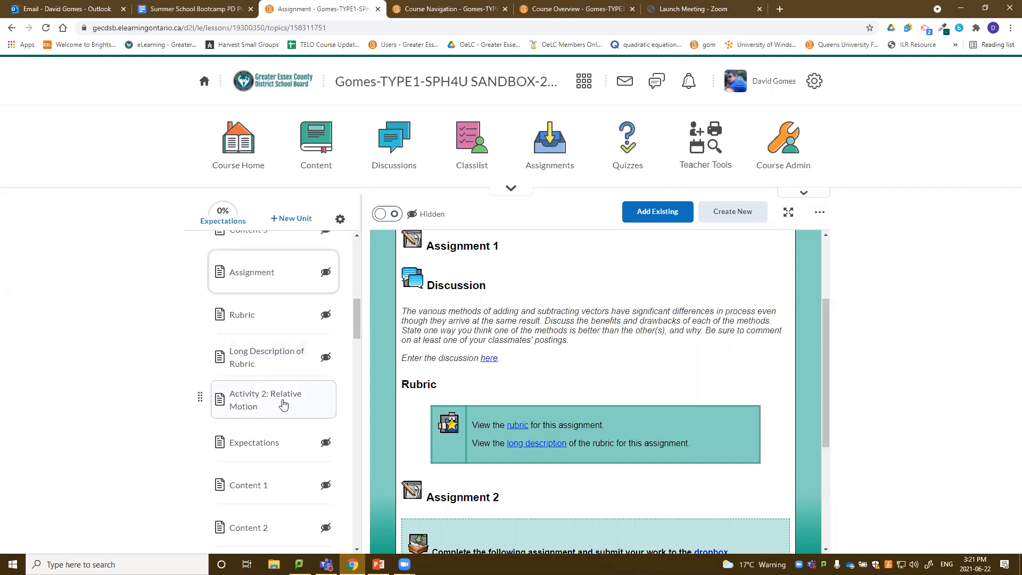
{"action": "scroll", "coordinate": [277, 405], "scroll_direction": "down", "scroll_amount": 6}
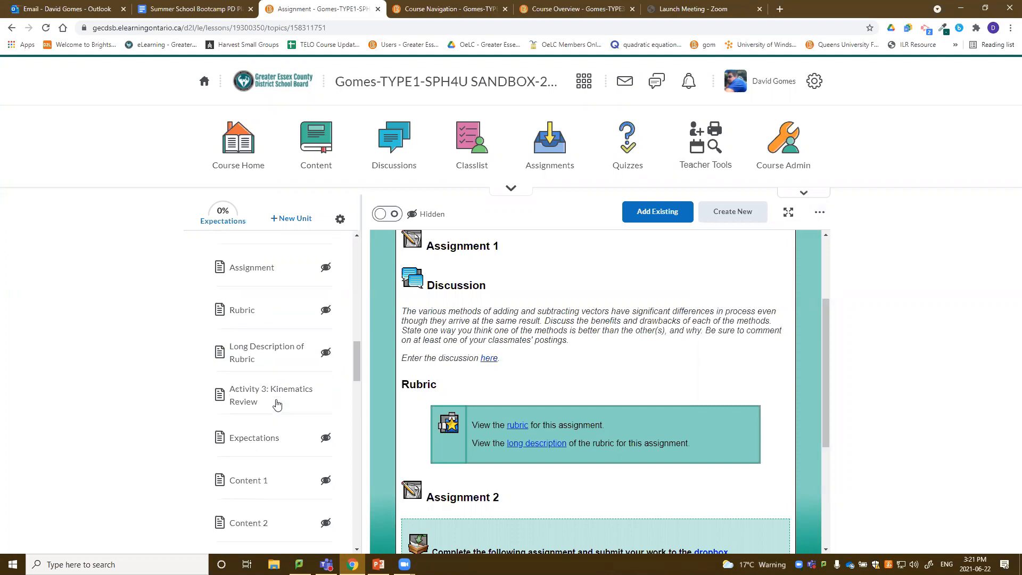
{"action": "scroll", "coordinate": [275, 376], "scroll_direction": "down", "scroll_amount": 6}
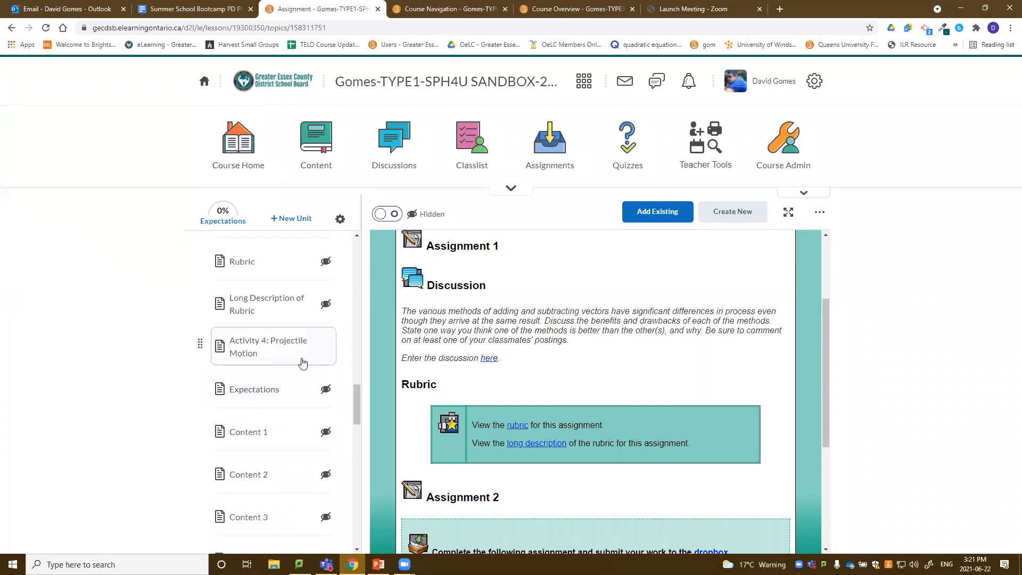
{"action": "scroll", "coordinate": [308, 347], "scroll_direction": "down", "scroll_amount": 15}
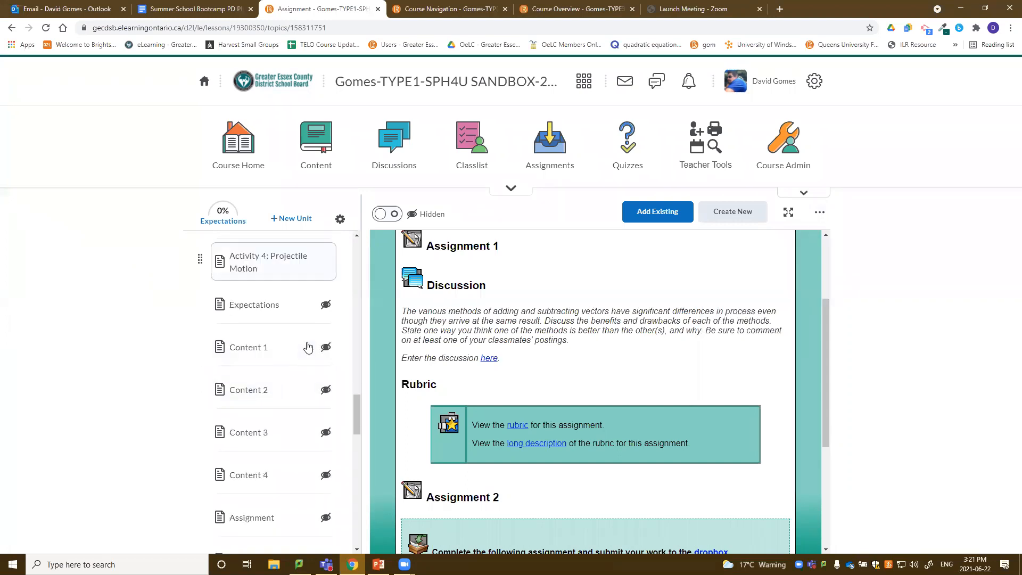
{"action": "scroll", "coordinate": [307, 347], "scroll_direction": "up", "scroll_amount": 20}
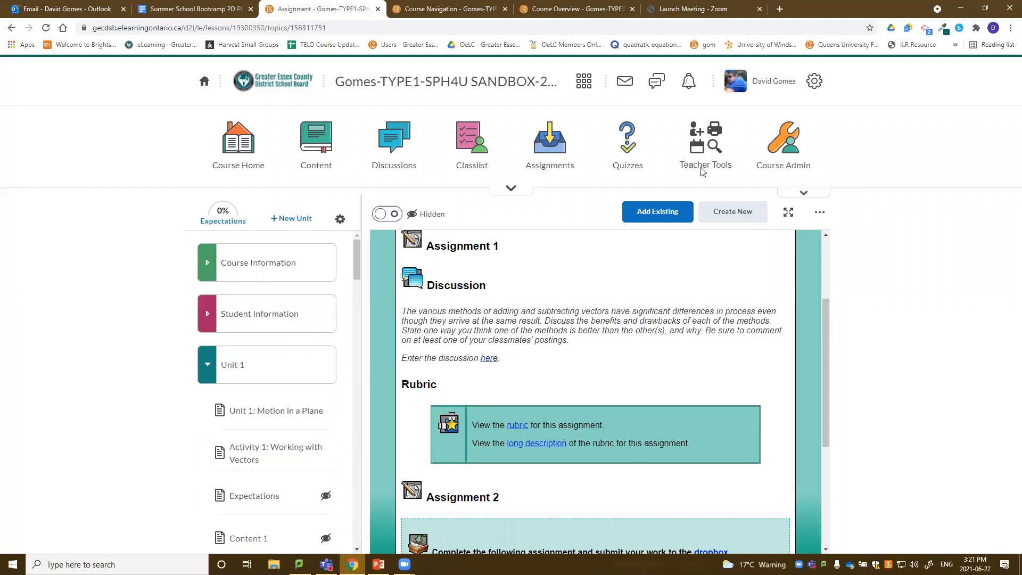
{"action": "scroll", "coordinate": [532, 346], "scroll_direction": "down", "scroll_amount": 3}
{"action": "scroll", "coordinate": [279, 365], "scroll_direction": "down", "scroll_amount": 4}
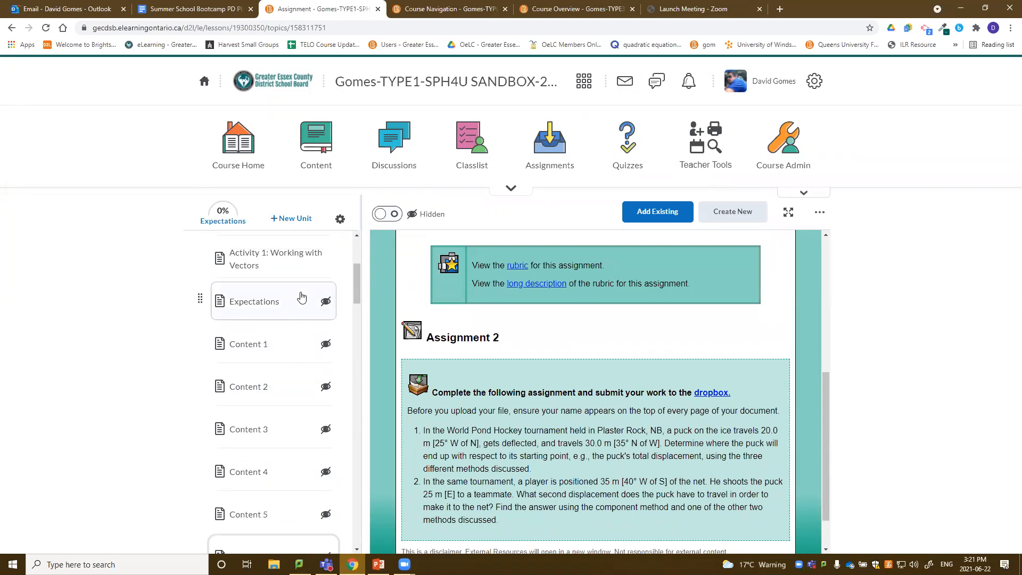
{"action": "scroll", "coordinate": [301, 296], "scroll_direction": "up", "scroll_amount": 5}
View the course in the Student role and expand Unit 1 in the content to see which topics students get
{"action": "left_click", "coordinate": [770, 79]}
{"action": "left_click", "coordinate": [731, 122]}
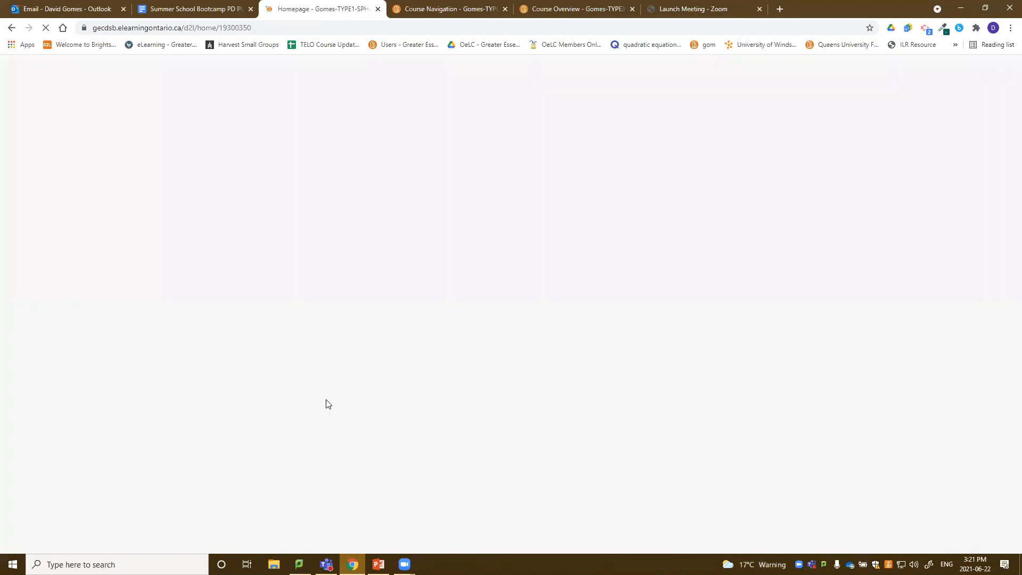
{"action": "left_click", "coordinate": [308, 143]}
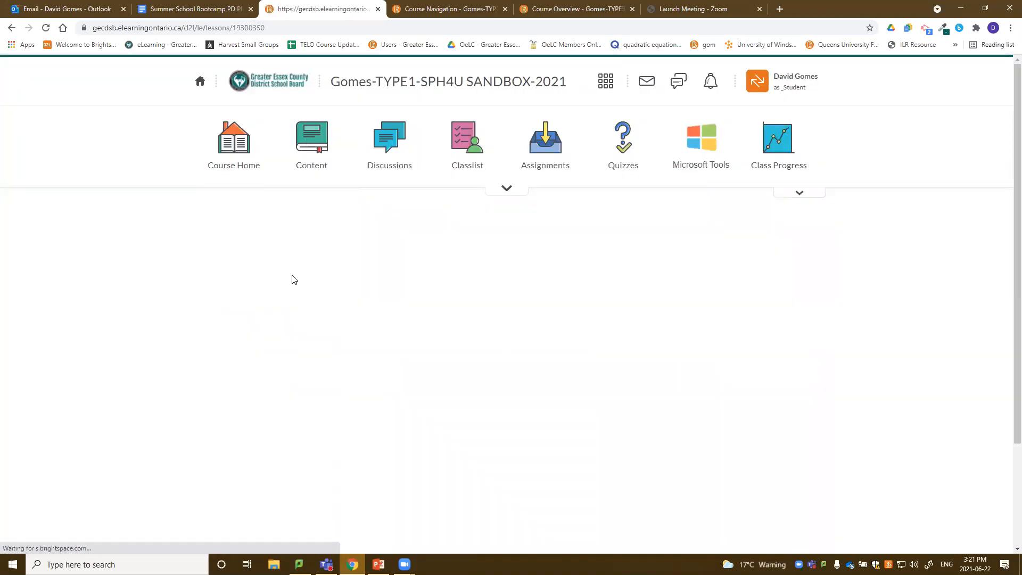
{"action": "left_click", "coordinate": [272, 332]}
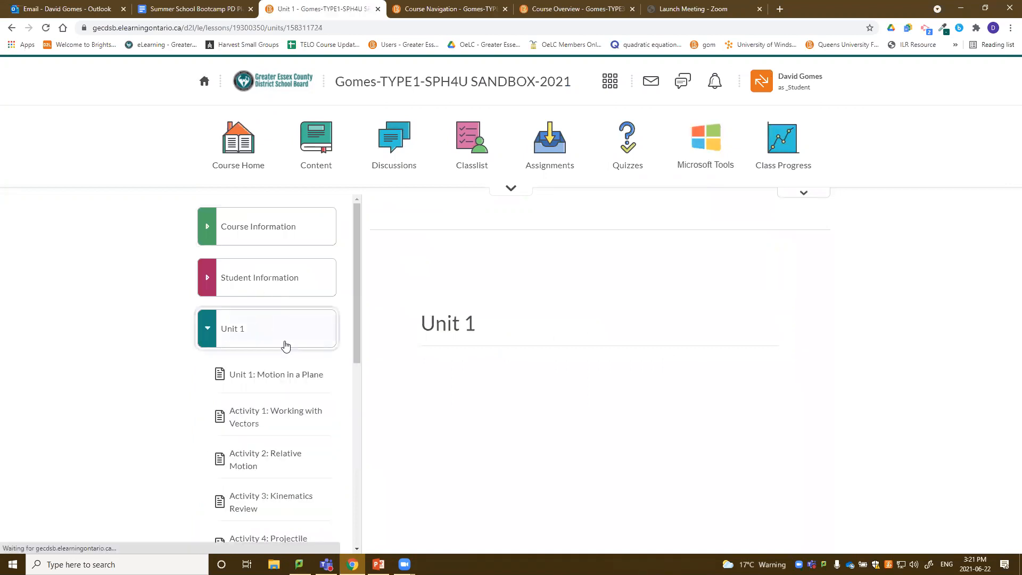
{"action": "scroll", "coordinate": [285, 346], "scroll_direction": "down", "scroll_amount": 3}
{"action": "scroll", "coordinate": [286, 346], "scroll_direction": "down", "scroll_amount": 1}
Look through Activity 1: Working with Vectors via its embedded links up to the Communicating Vectors page, and exit the student view
{"action": "left_click", "coordinate": [291, 216]}
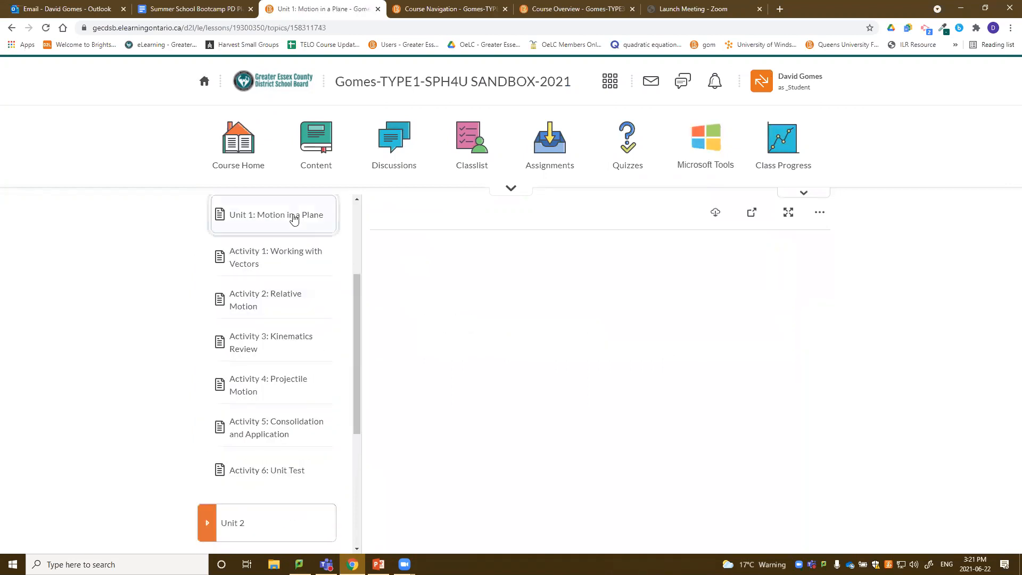
{"action": "left_click", "coordinate": [270, 261]}
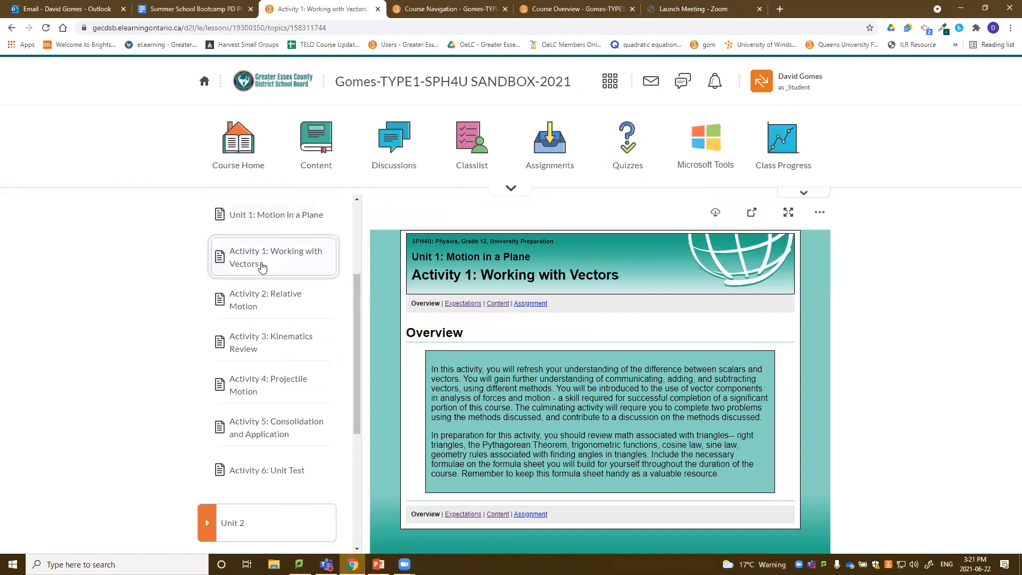
{"action": "left_click", "coordinate": [461, 303]}
{"action": "left_click", "coordinate": [490, 303]}
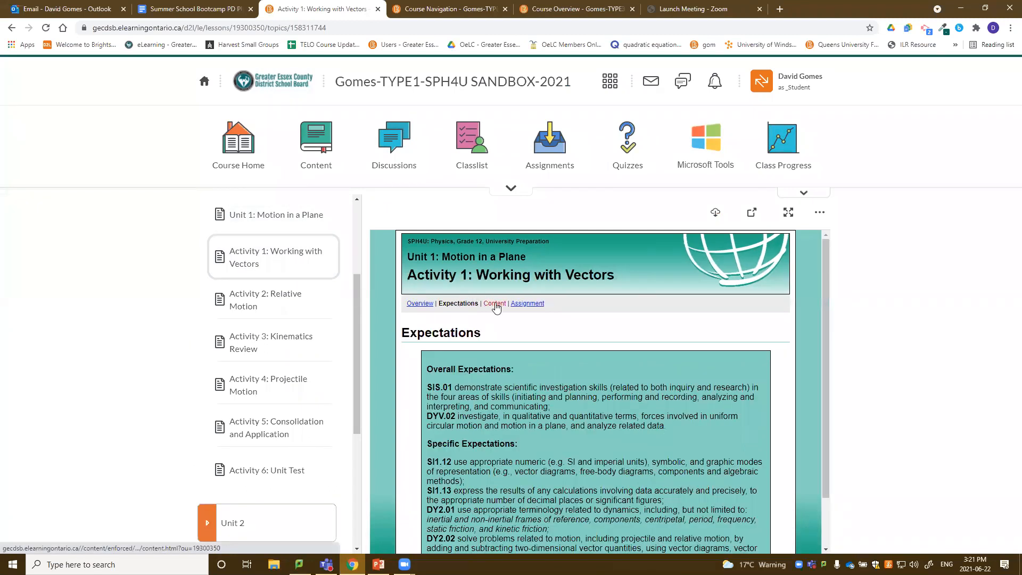
{"action": "scroll", "coordinate": [679, 402], "scroll_direction": "down", "scroll_amount": 10}
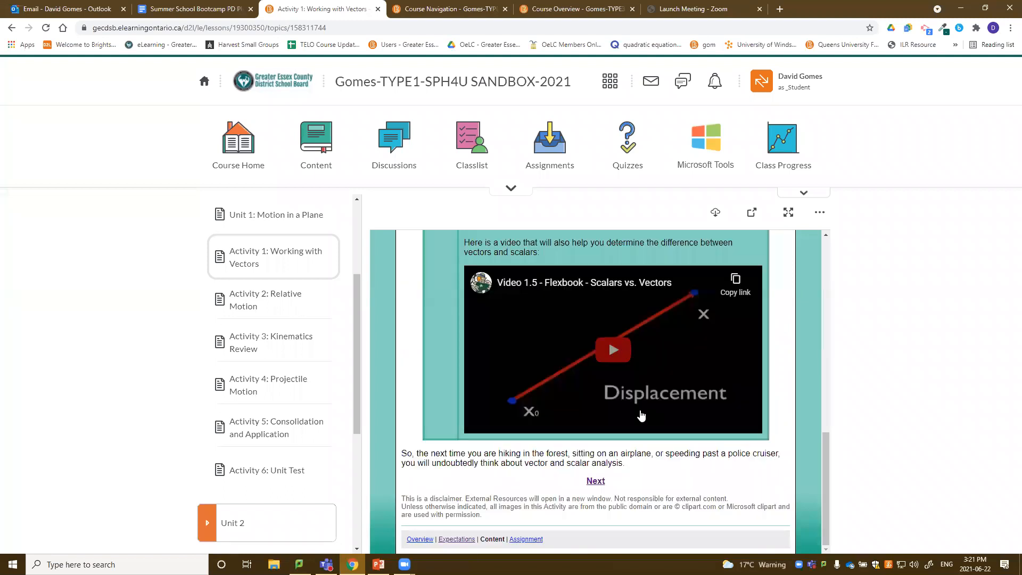
{"action": "left_click", "coordinate": [594, 484]}
{"action": "scroll", "coordinate": [594, 485], "scroll_direction": "down", "scroll_amount": 10}
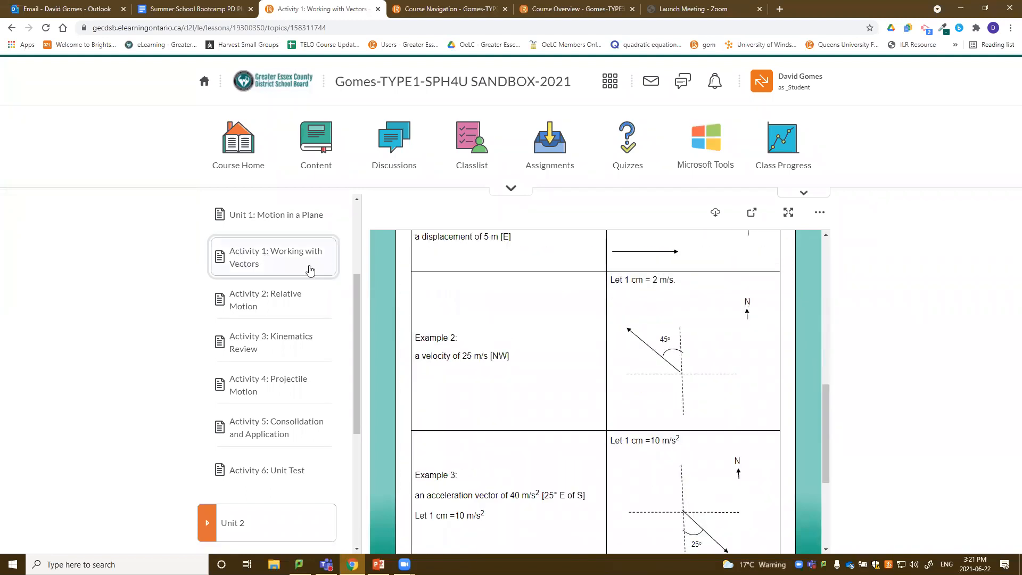
{"action": "scroll", "coordinate": [644, 345], "scroll_direction": "down", "scroll_amount": 4}
{"action": "scroll", "coordinate": [617, 453], "scroll_direction": "up", "scroll_amount": 15}
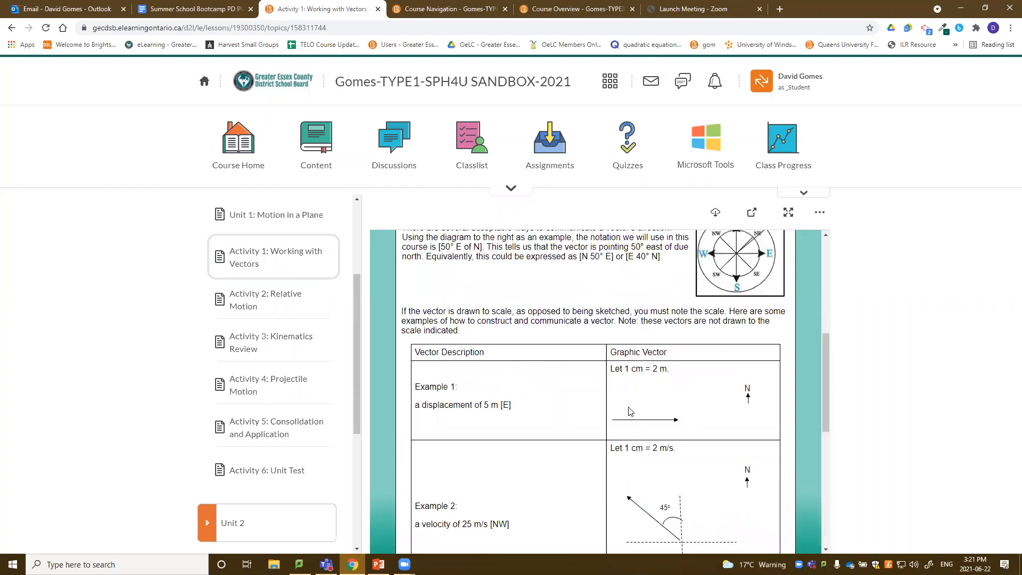
{"action": "left_click", "coordinate": [809, 95]}
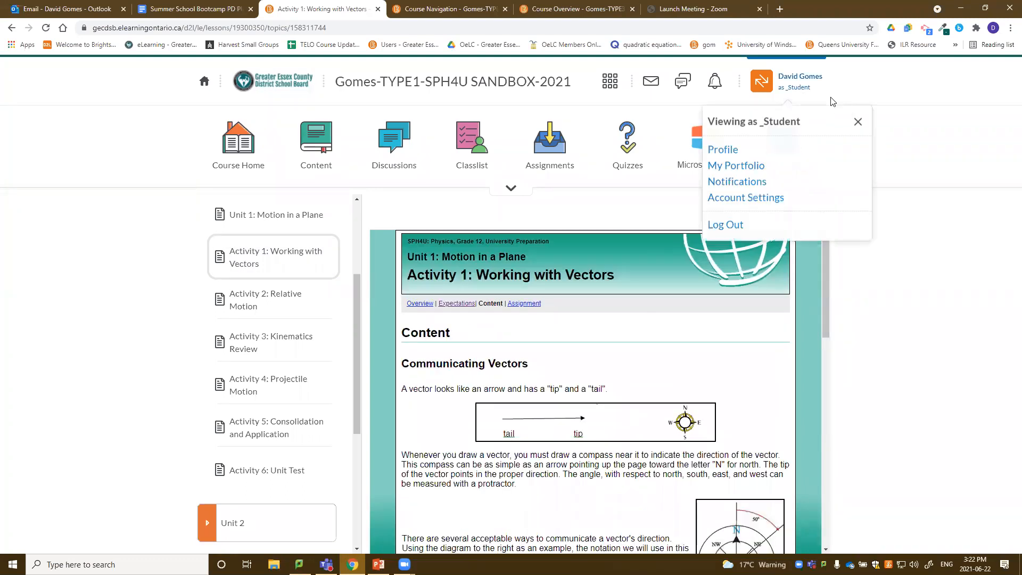
{"action": "left_click", "coordinate": [858, 123]}
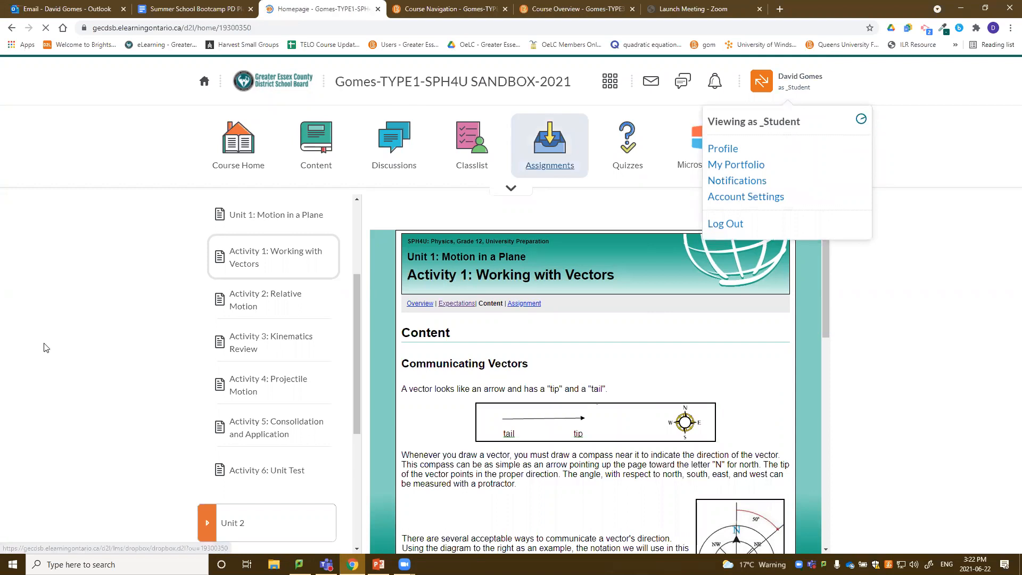
Switch to the TYPE2-SPH4C sandbox course and expand Unit 1: Motion (Kinematics) to examine its topics
{"action": "left_click", "coordinate": [453, 9]}
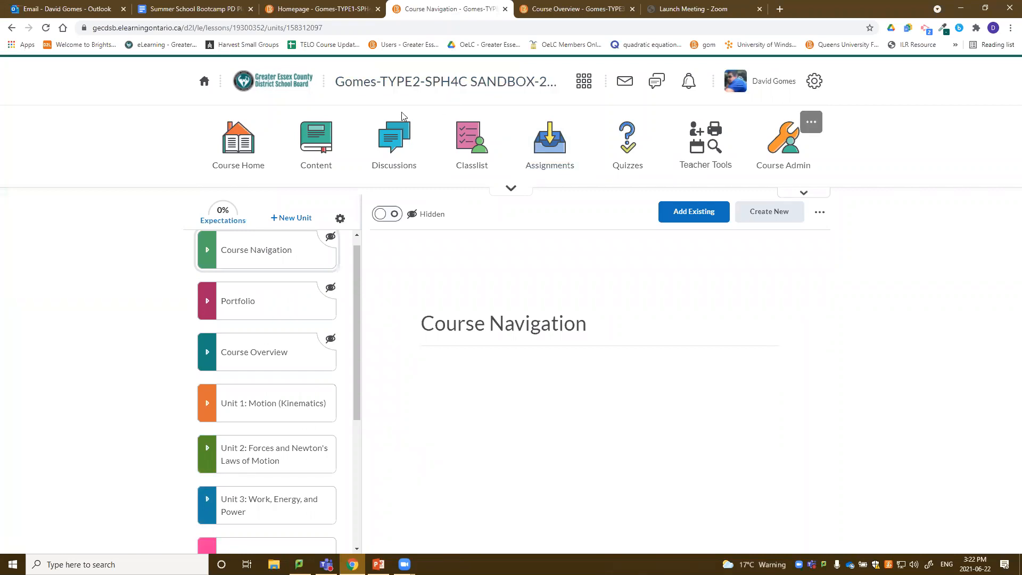
{"action": "left_click", "coordinate": [261, 414]}
{"action": "scroll", "coordinate": [269, 369], "scroll_direction": "down", "scroll_amount": 1}
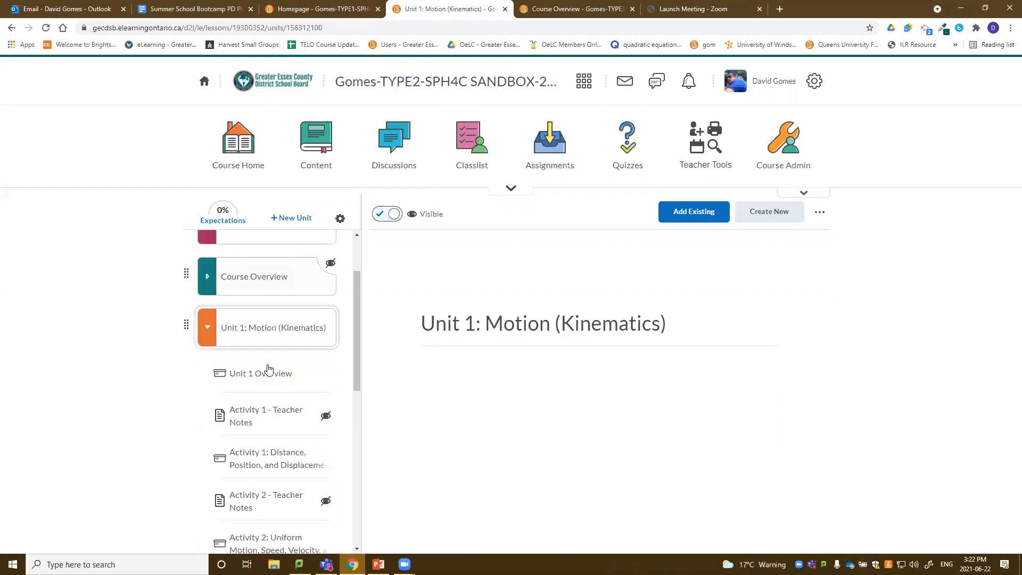
{"action": "scroll", "coordinate": [269, 369], "scroll_direction": "down", "scroll_amount": 1}
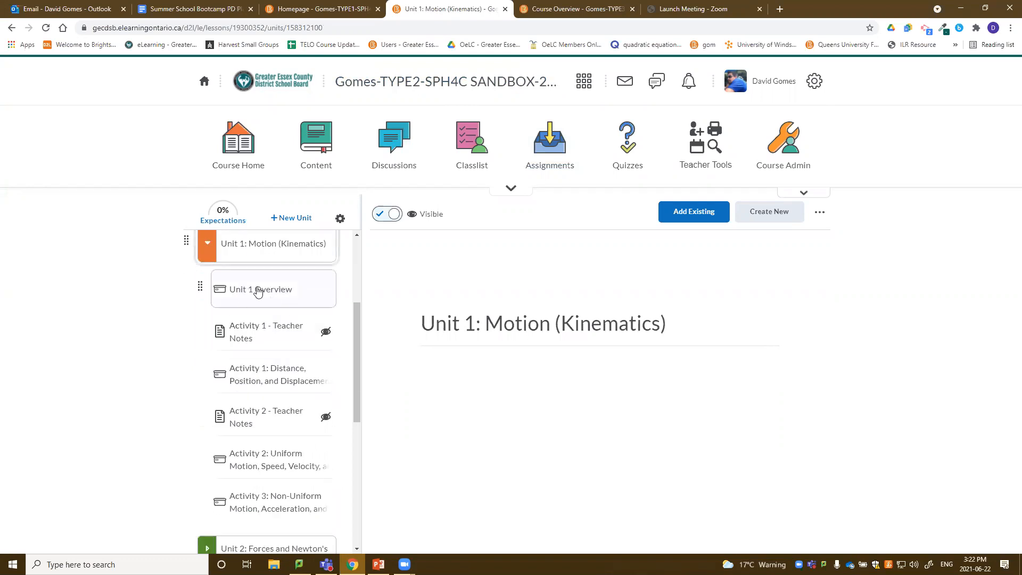
Go through the Unit 1 topics of the SPH4C course, from the Unit 1 Overview and teacher notes to Activity 3
{"action": "left_click", "coordinate": [258, 290]}
{"action": "left_click", "coordinate": [270, 341]}
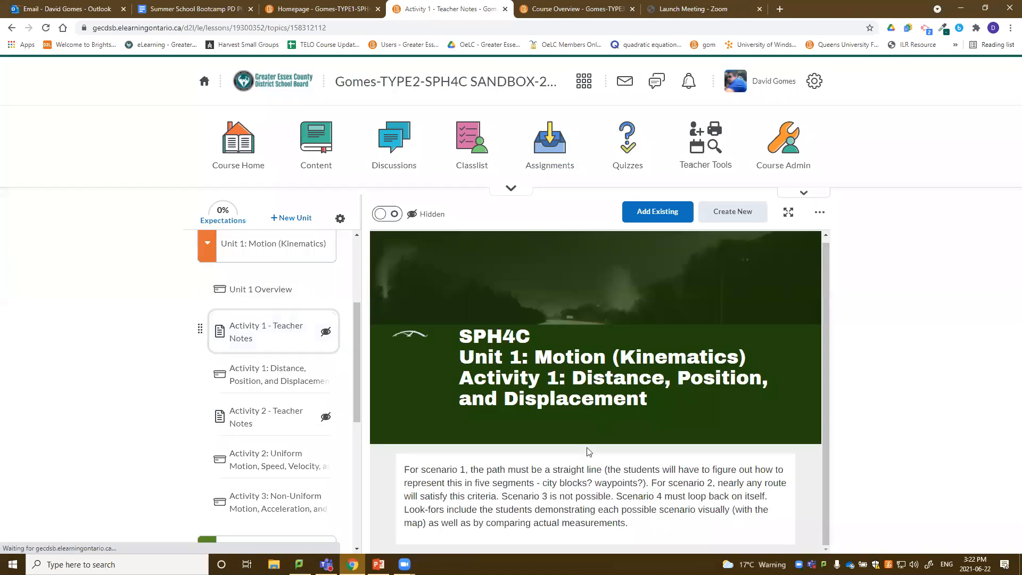
{"action": "left_click", "coordinate": [267, 374]}
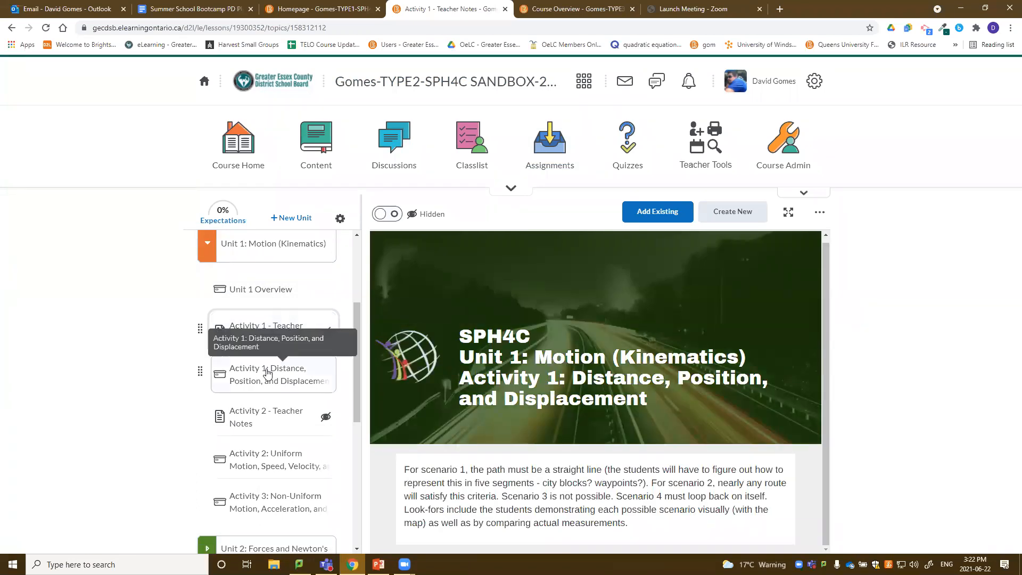
{"action": "left_click", "coordinate": [280, 420]}
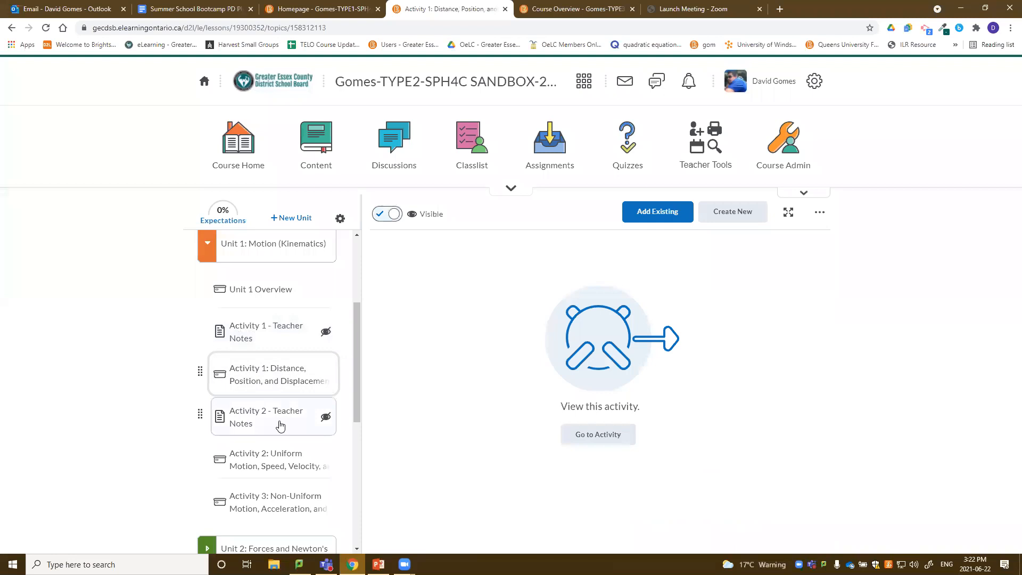
{"action": "left_click", "coordinate": [279, 463]}
{"action": "left_click", "coordinate": [277, 503]}
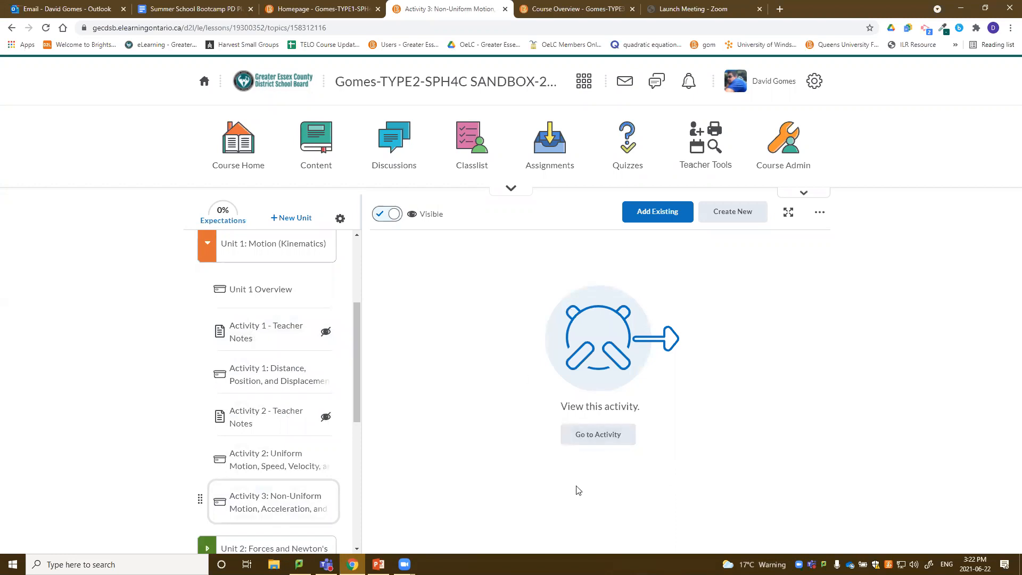
Open the full page of Activity 1: Distance, Position, and Displacement from its topic
{"action": "left_click", "coordinate": [281, 375]}
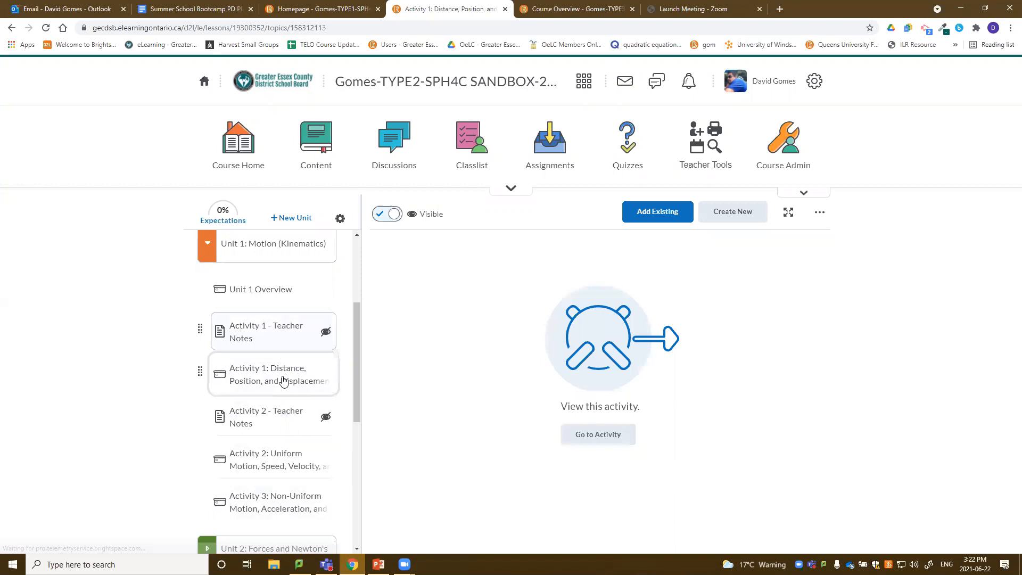
{"action": "left_click", "coordinate": [596, 437]}
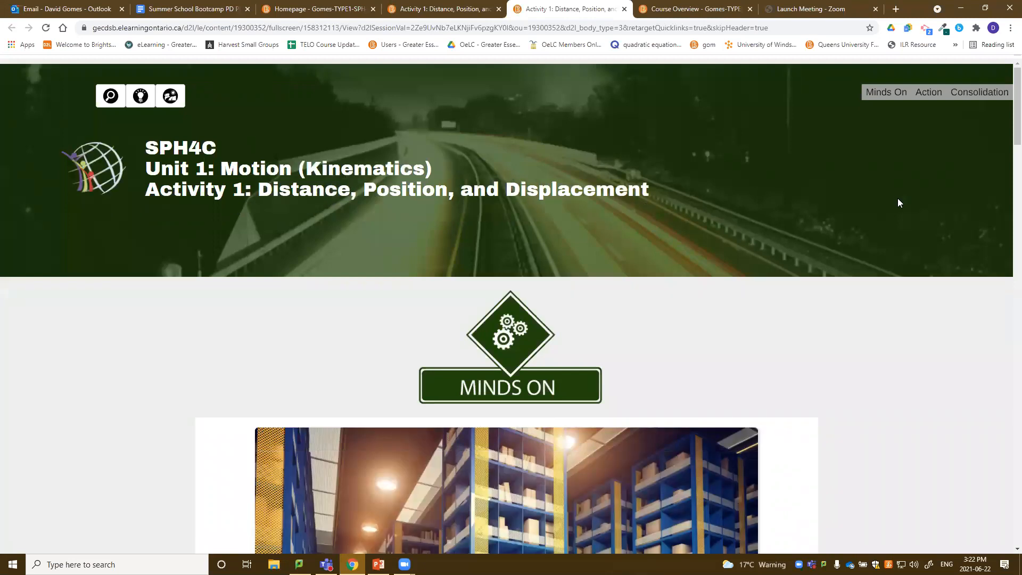
Look through the full page of Activity 1: Distance, Position, and Displacement, including its warehouse video and Reflection section
{"action": "scroll", "coordinate": [898, 198], "scroll_direction": "down", "scroll_amount": 15}
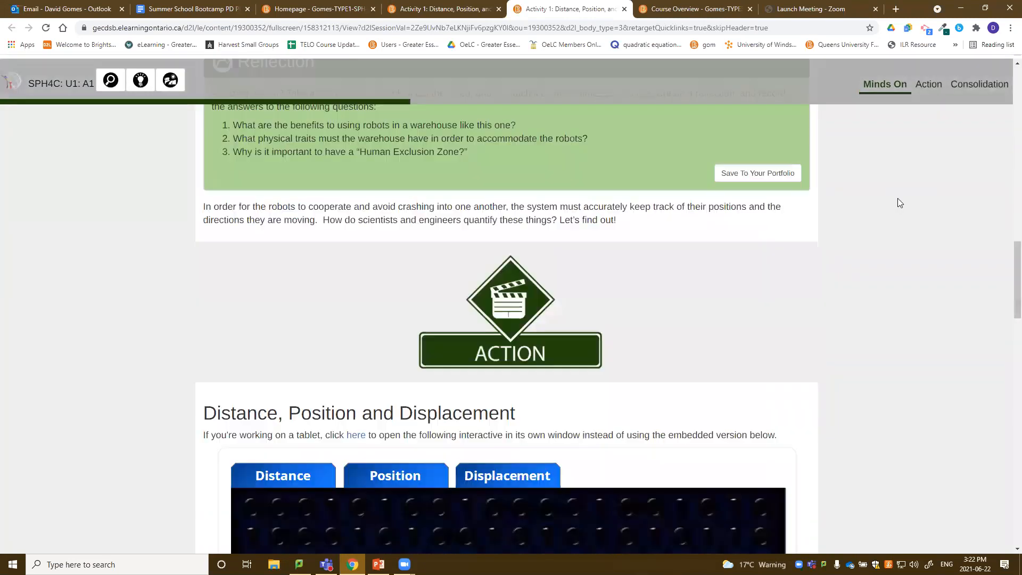
{"action": "scroll", "coordinate": [898, 198], "scroll_direction": "down", "scroll_amount": 20}
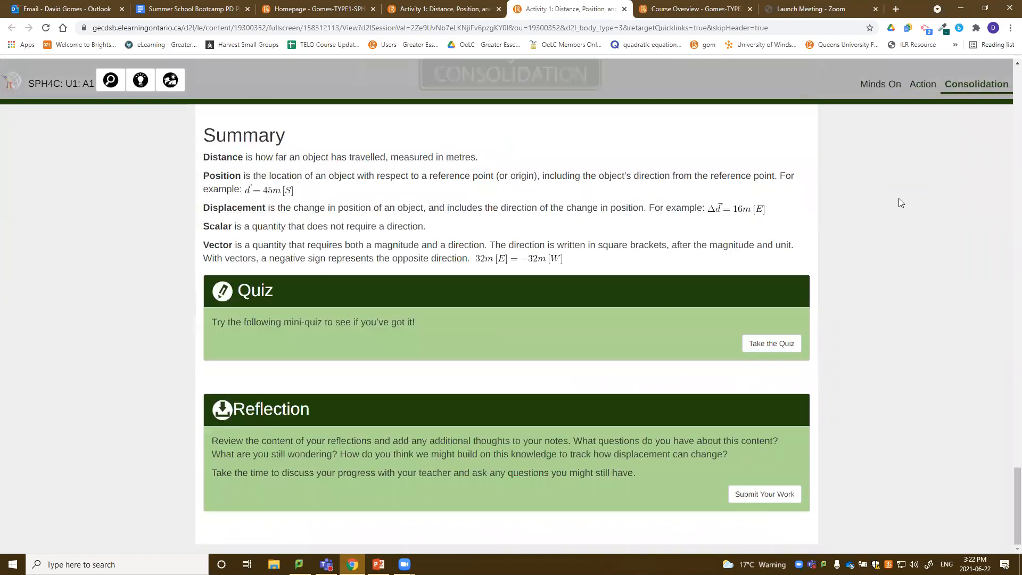
{"action": "scroll", "coordinate": [899, 200], "scroll_direction": "up", "scroll_amount": 20}
{"action": "scroll", "coordinate": [899, 199], "scroll_direction": "up", "scroll_amount": 10}
{"action": "scroll", "coordinate": [898, 199], "scroll_direction": "down", "scroll_amount": 7}
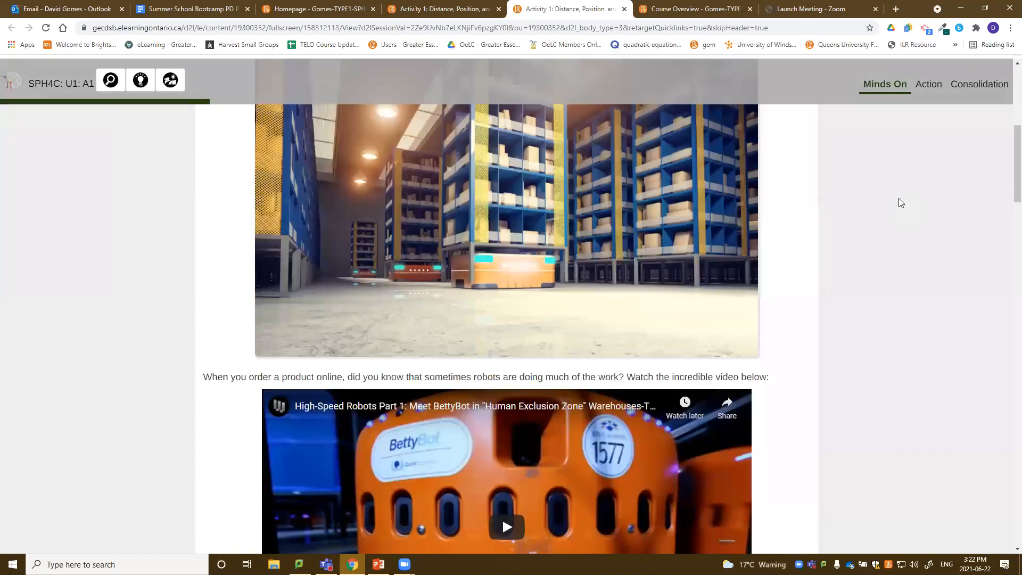
{"action": "scroll", "coordinate": [898, 198], "scroll_direction": "down", "scroll_amount": 3}
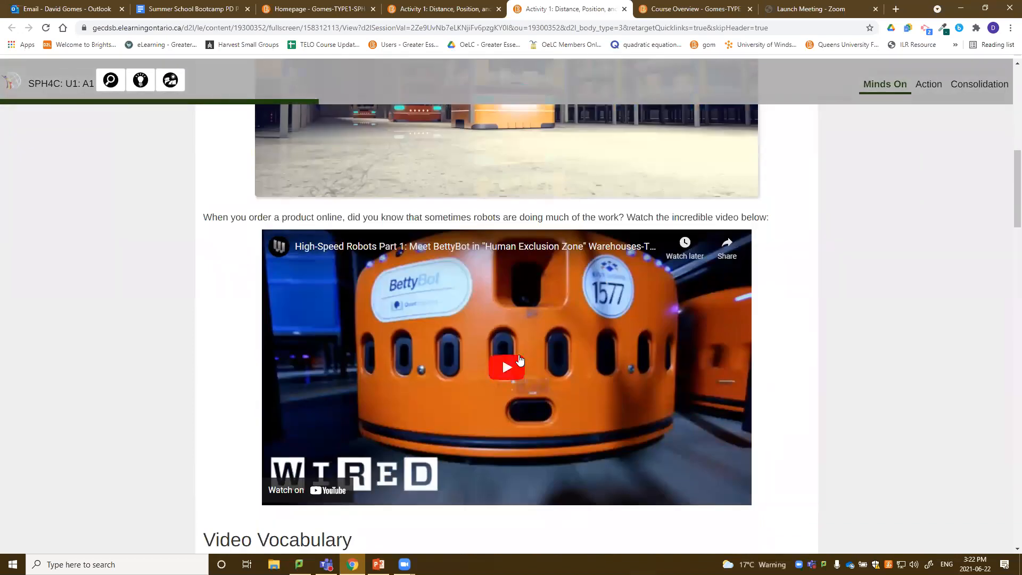
{"action": "scroll", "coordinate": [510, 368], "scroll_direction": "down", "scroll_amount": 6}
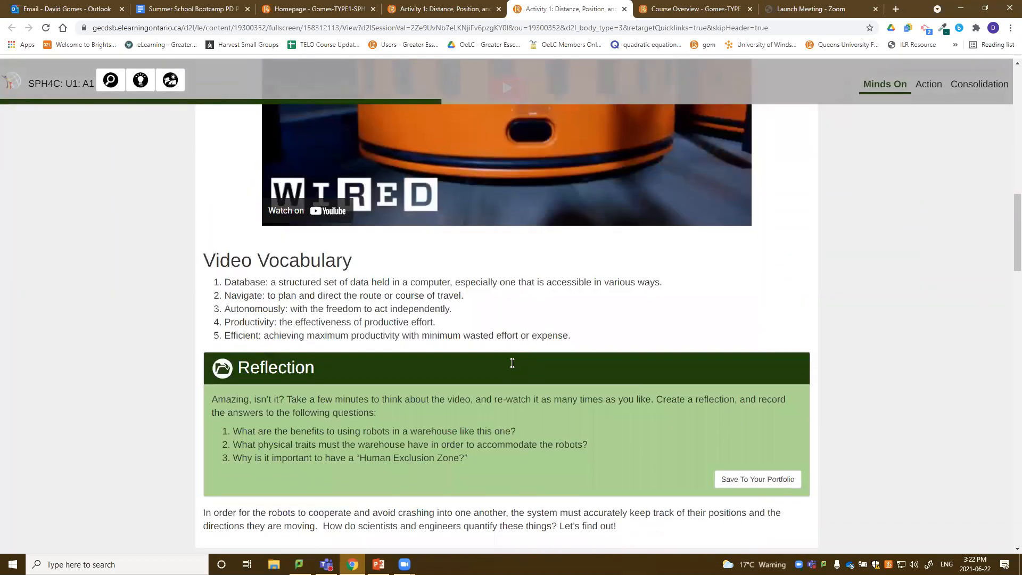
{"action": "scroll", "coordinate": [783, 398], "scroll_direction": "down", "scroll_amount": 8}
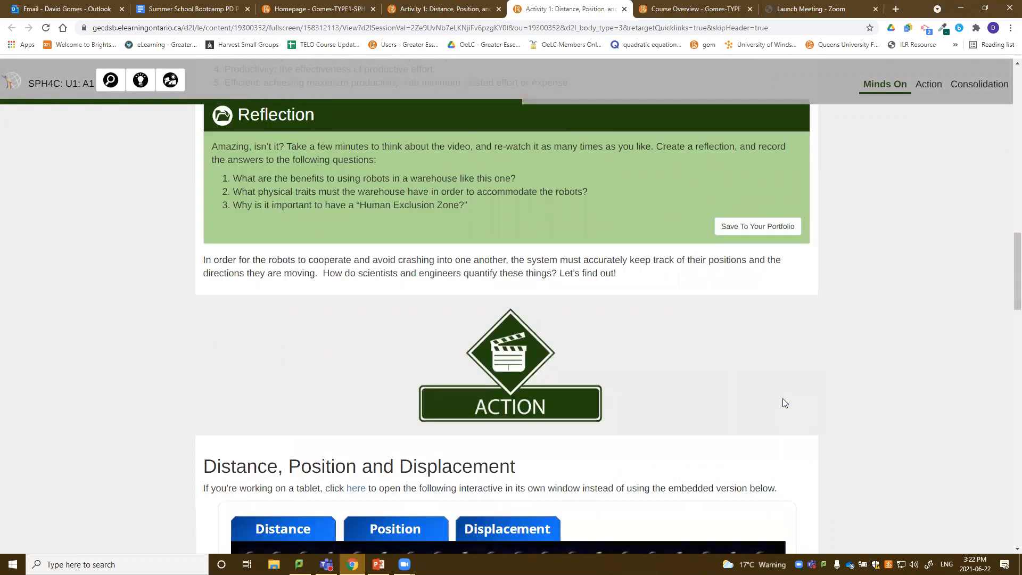
View the interactive's Position section and its Problem 1, and close the full activity page after reviewing the assignment content
{"action": "scroll", "coordinate": [550, 358], "scroll_direction": "down", "scroll_amount": 3}
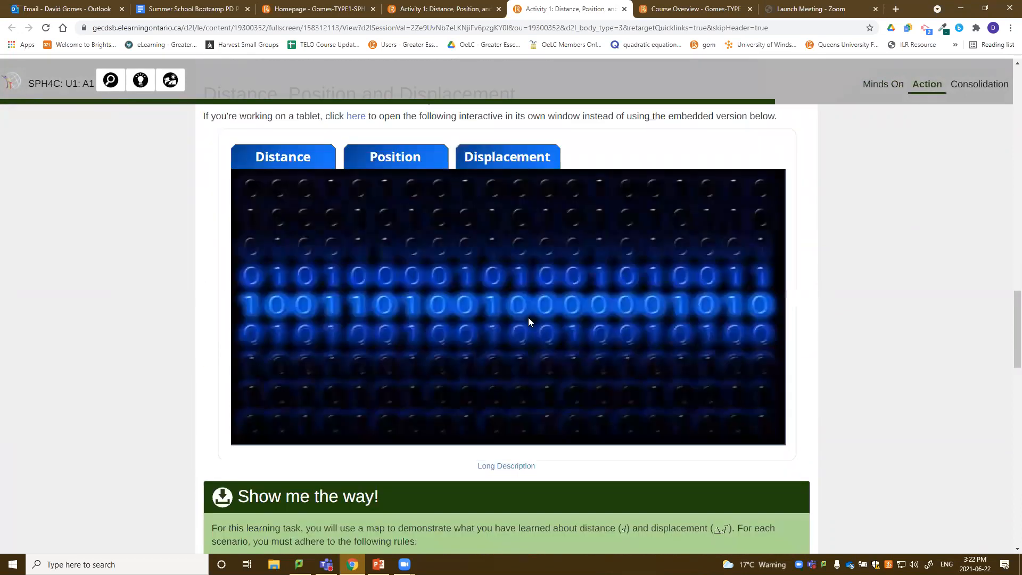
{"action": "left_click", "coordinate": [383, 160]}
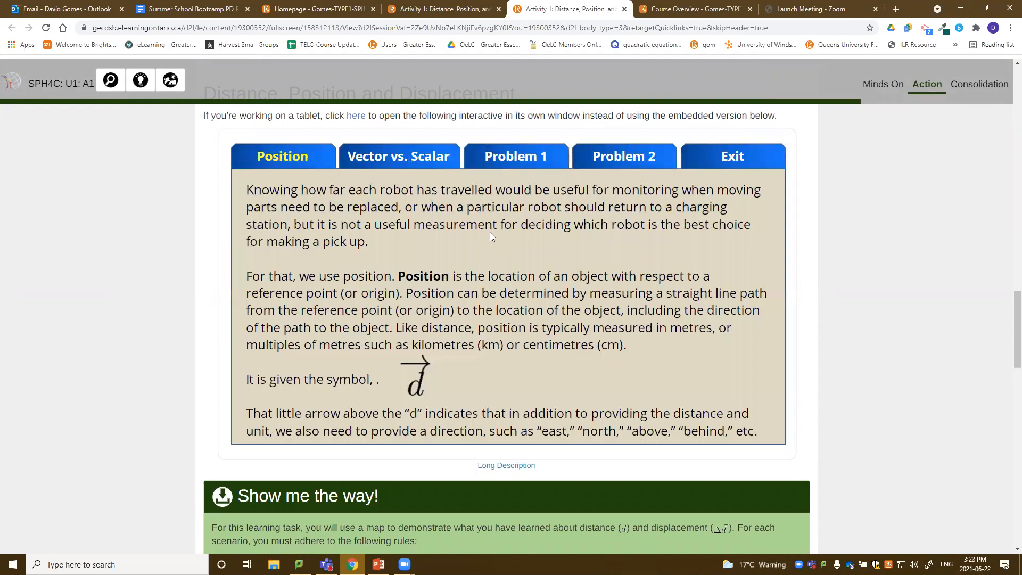
{"action": "left_click", "coordinate": [513, 165]}
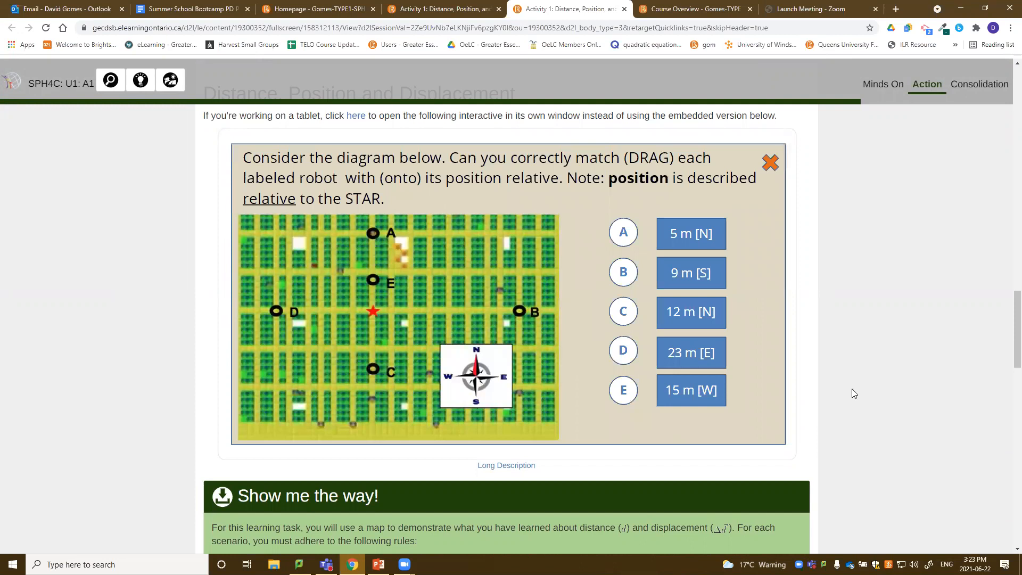
{"action": "scroll", "coordinate": [852, 392], "scroll_direction": "down", "scroll_amount": 6}
{"action": "scroll", "coordinate": [705, 288], "scroll_direction": "down", "scroll_amount": 7}
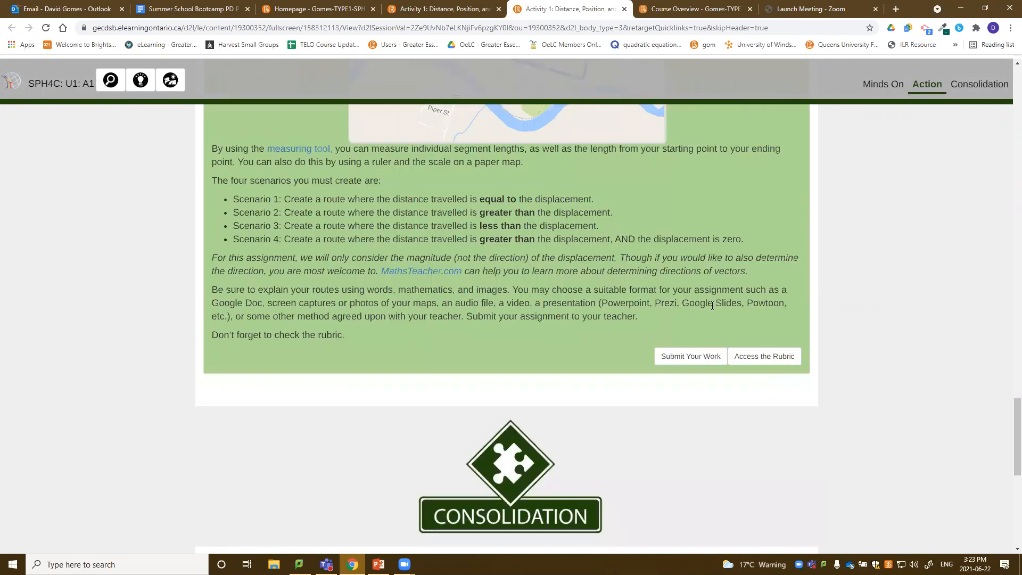
{"action": "scroll", "coordinate": [712, 306], "scroll_direction": "up", "scroll_amount": 15}
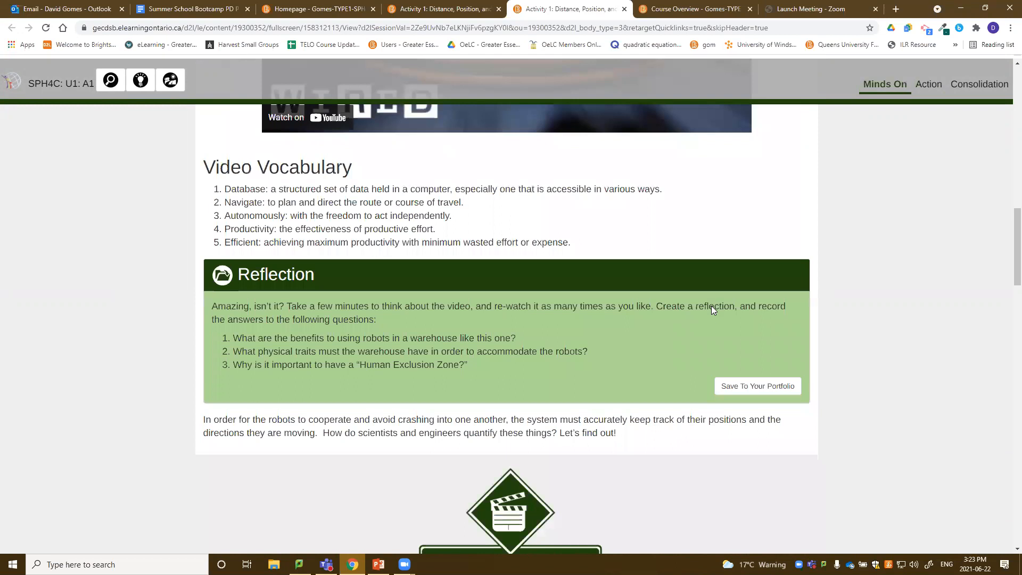
{"action": "left_click", "coordinate": [624, 9]}
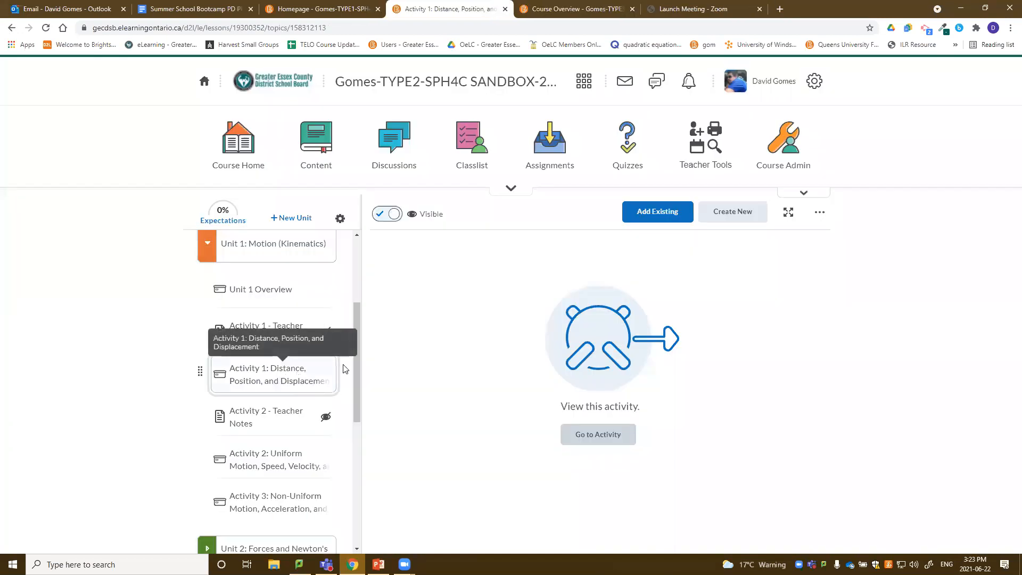
Open the Activity 1: Distance, Position, and Displacement topic's title for editing and cancel without changes
{"action": "left_click", "coordinate": [820, 213]}
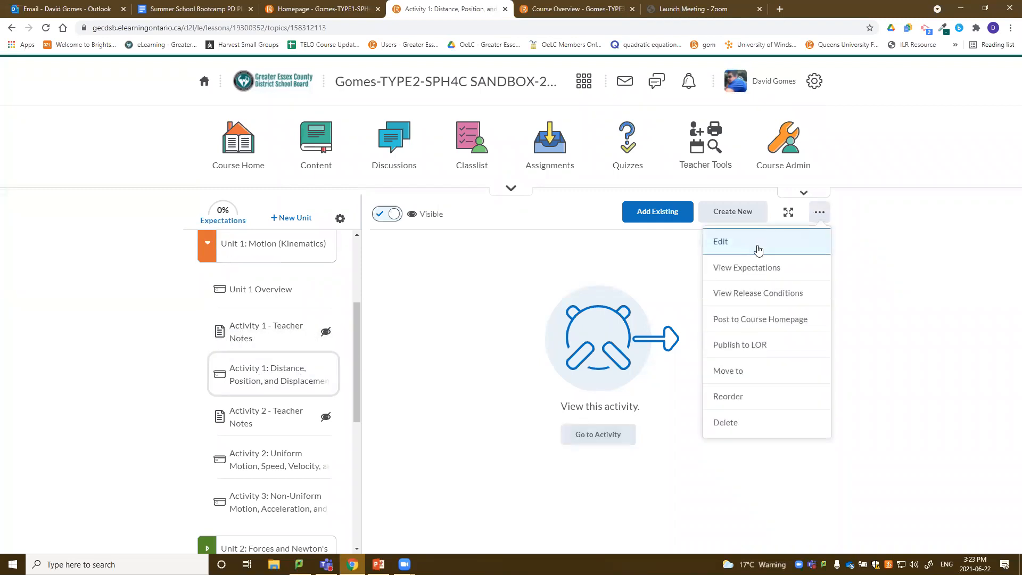
{"action": "left_click", "coordinate": [759, 249]}
{"action": "left_click_drag", "start_coordinate": [580, 369], "coordinate": [388, 370]}
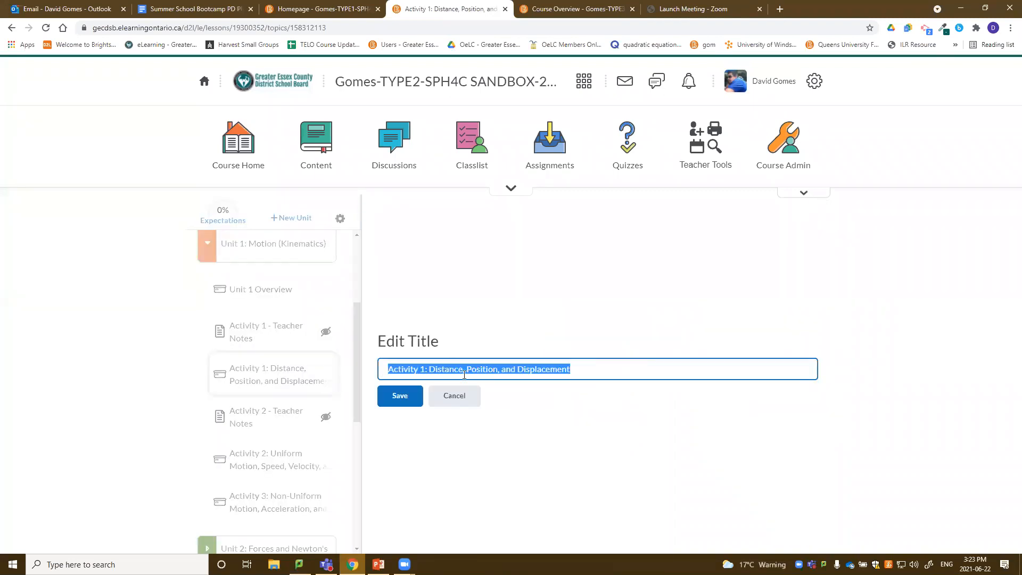
{"action": "left_click", "coordinate": [452, 399]}
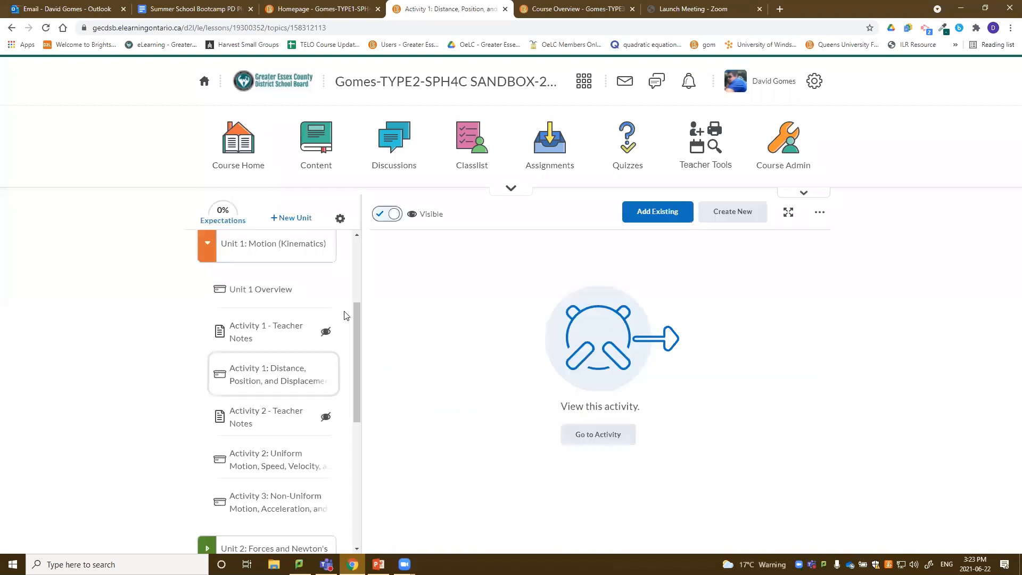
Collapse Unit 1: Motion (Kinematics) and expand the hidden Edit Content unit at the end of the course
{"action": "left_click", "coordinate": [209, 259]}
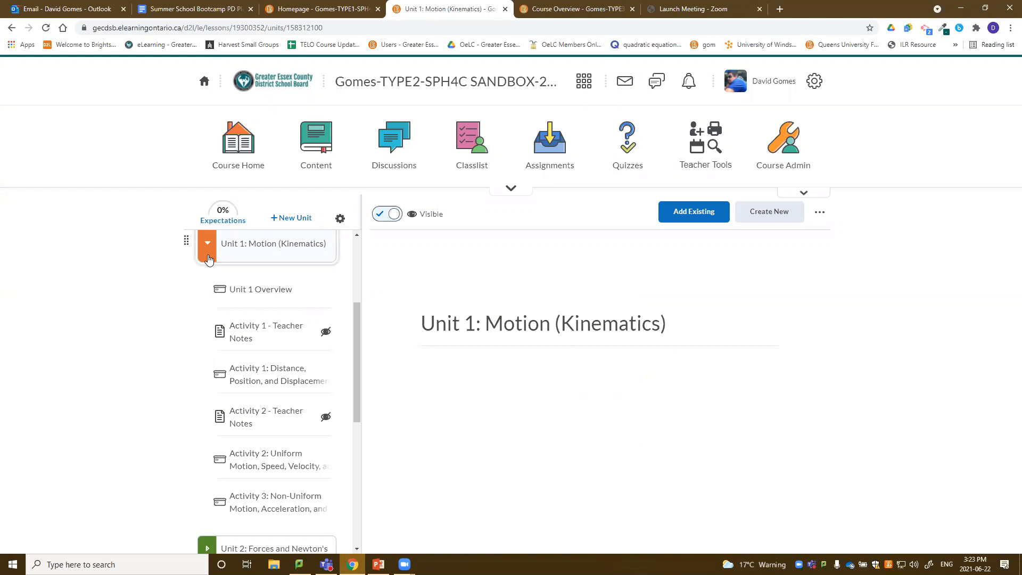
{"action": "left_click", "coordinate": [208, 258]}
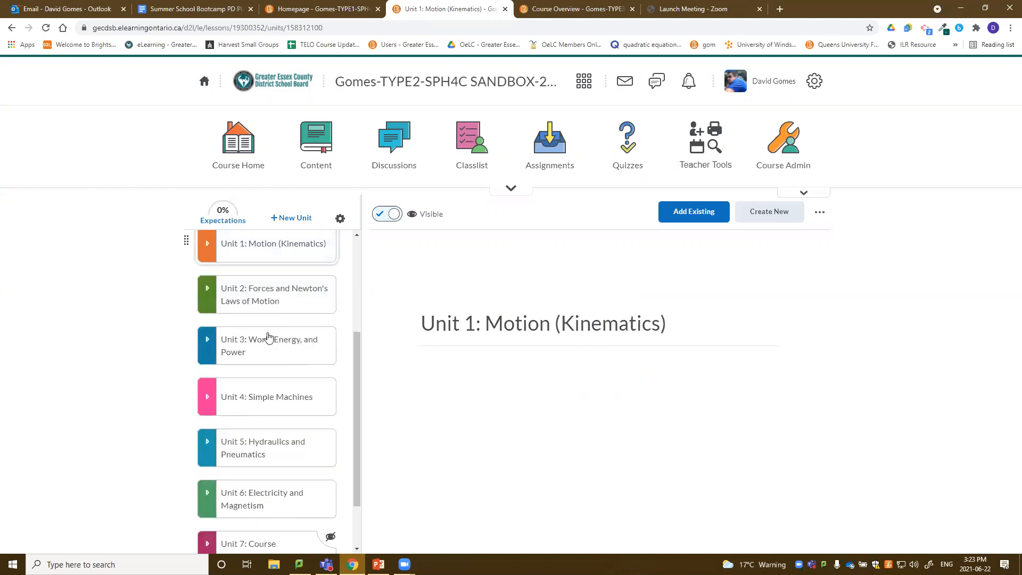
{"action": "scroll", "coordinate": [269, 344], "scroll_direction": "down", "scroll_amount": 2}
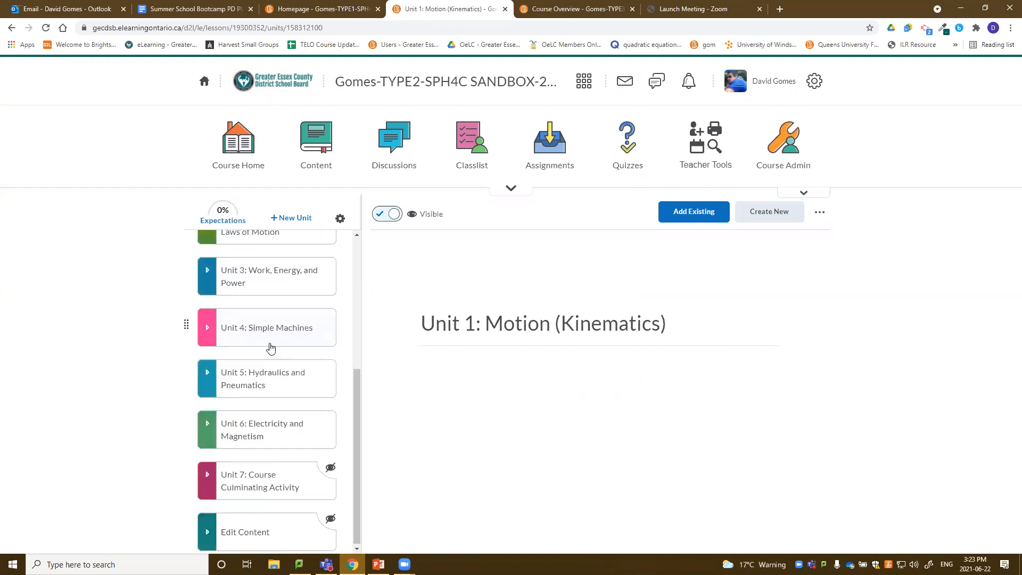
{"action": "left_click", "coordinate": [244, 532]}
{"action": "scroll", "coordinate": [279, 431], "scroll_direction": "down", "scroll_amount": 5}
{"action": "scroll", "coordinate": [288, 290], "scroll_direction": "up", "scroll_amount": 1}
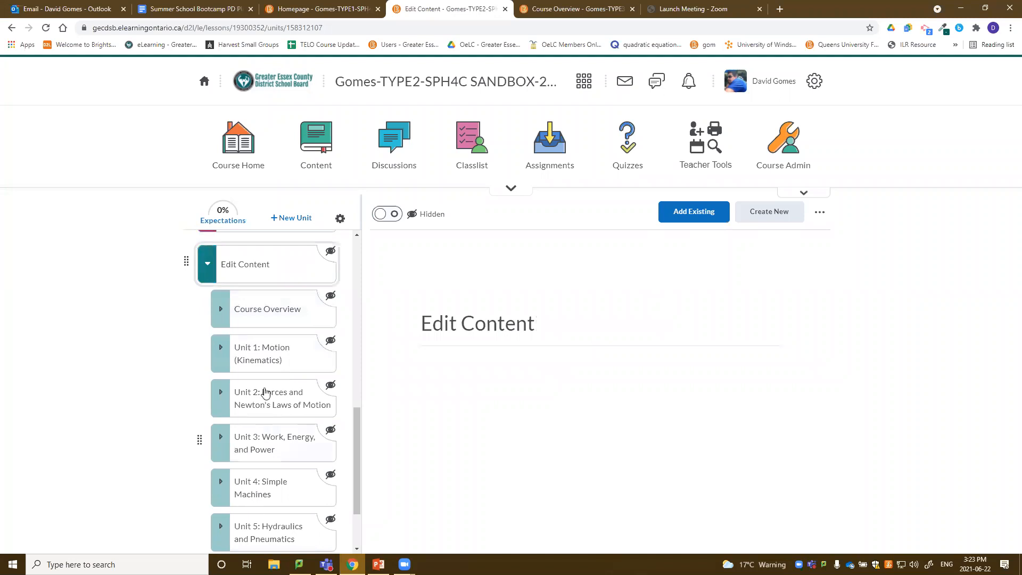
Expand Unit 1: Motion (Kinematics) inside Edit Content and read the Activity 1: Intro, LG, SC, LS and Expectations topic
{"action": "left_click", "coordinate": [265, 360]}
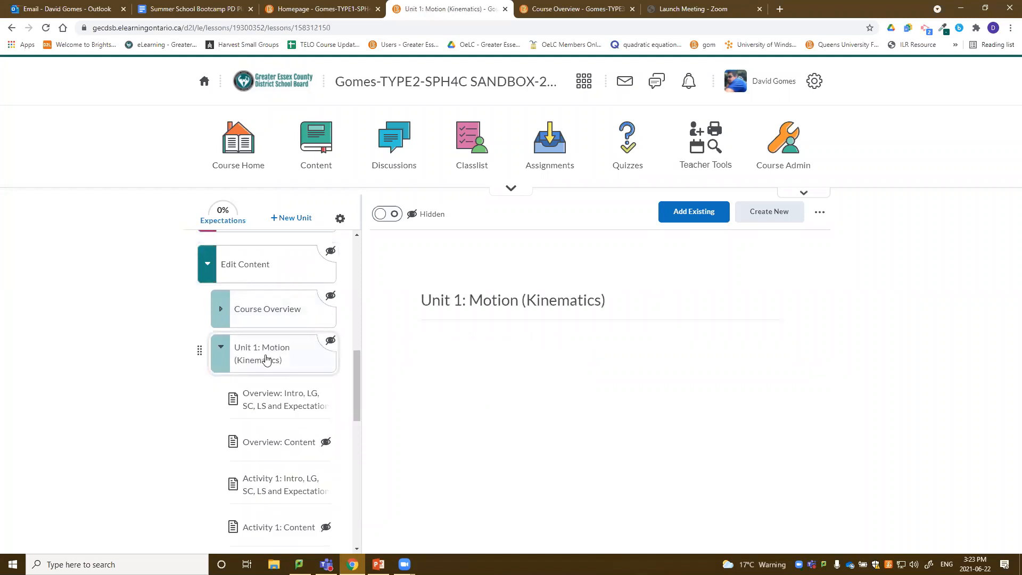
{"action": "scroll", "coordinate": [271, 358], "scroll_direction": "down", "scroll_amount": 3}
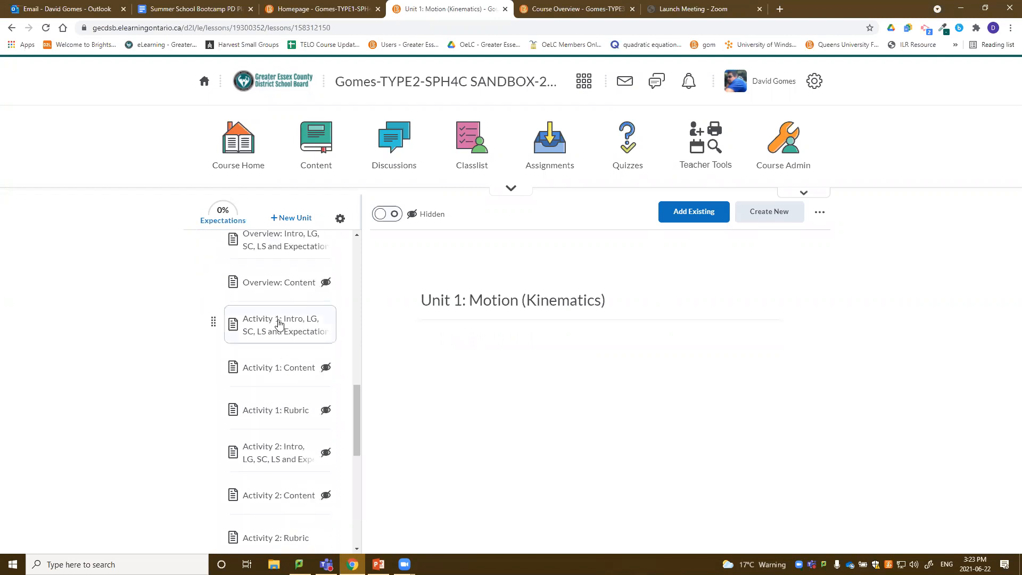
{"action": "left_click", "coordinate": [287, 333]}
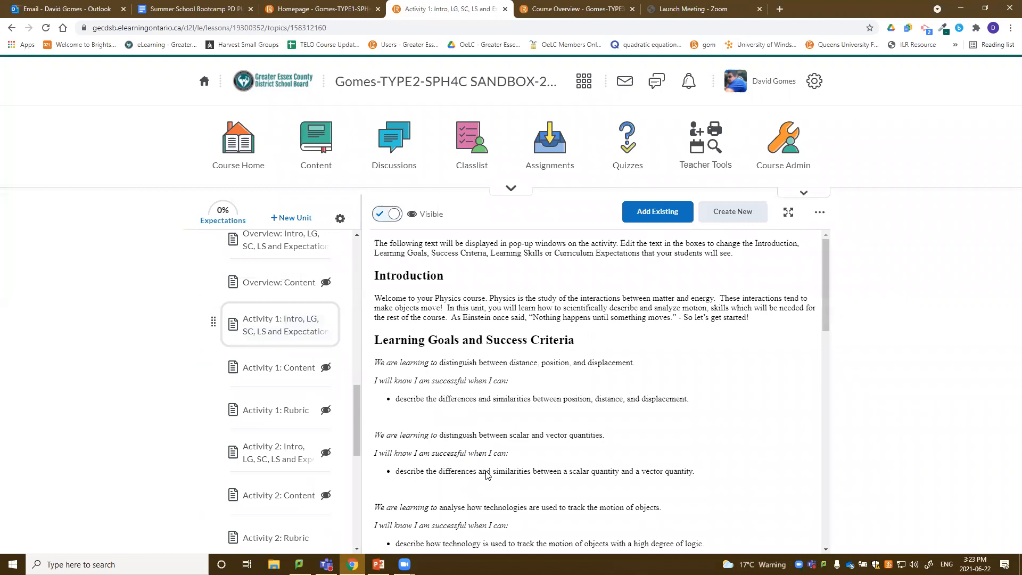
{"action": "scroll", "coordinate": [487, 475], "scroll_direction": "down", "scroll_amount": 8}
Open the hidden Activity 1: Content topic in the editor, look through its editable page, and leave without saving
{"action": "left_click", "coordinate": [286, 384]}
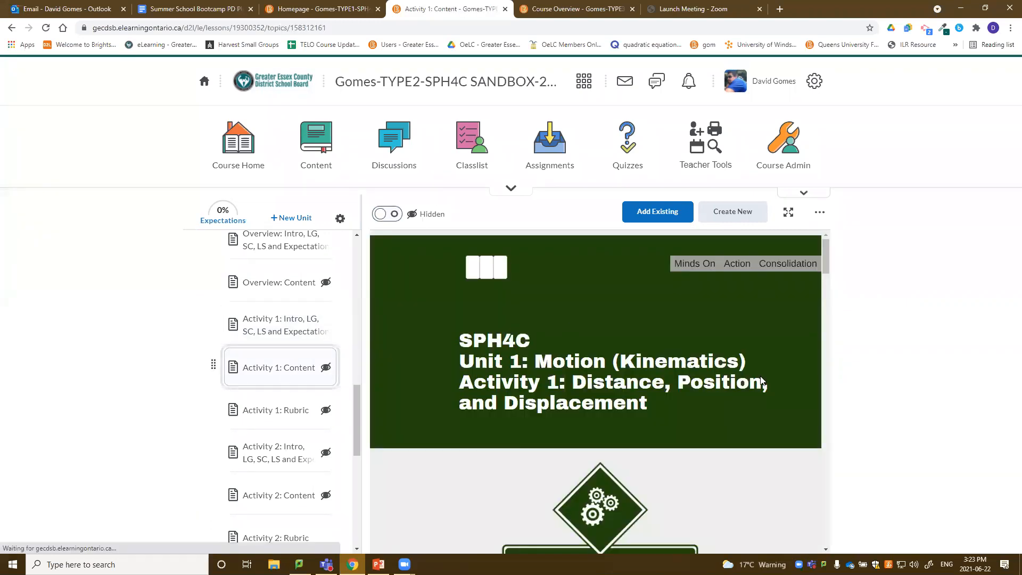
{"action": "left_click_drag", "start_coordinate": [828, 258], "coordinate": [844, 380]}
{"action": "scroll", "coordinate": [844, 378], "scroll_direction": "up", "scroll_amount": 10}
{"action": "left_click", "coordinate": [819, 212]}
{"action": "left_click", "coordinate": [751, 245]}
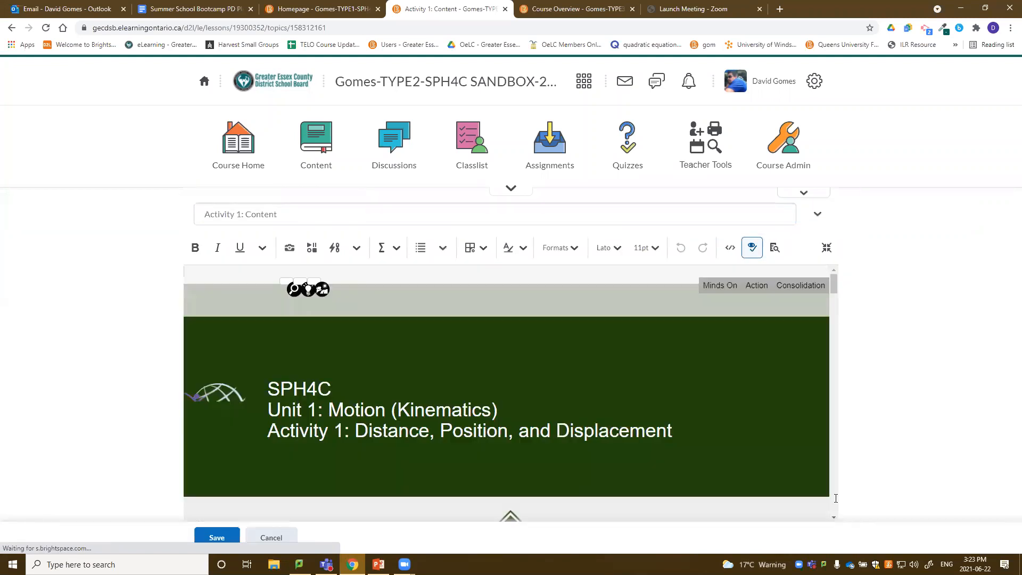
{"action": "scroll", "coordinate": [836, 489], "scroll_direction": "down", "scroll_amount": 4}
{"action": "scroll", "coordinate": [838, 503], "scroll_direction": "down", "scroll_amount": 20}
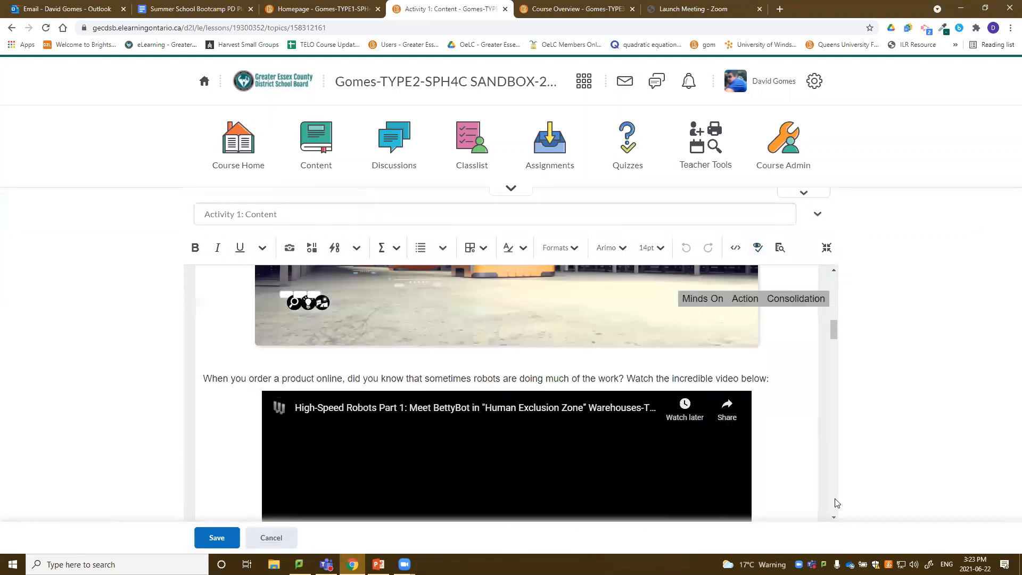
{"action": "left_click", "coordinate": [273, 538]}
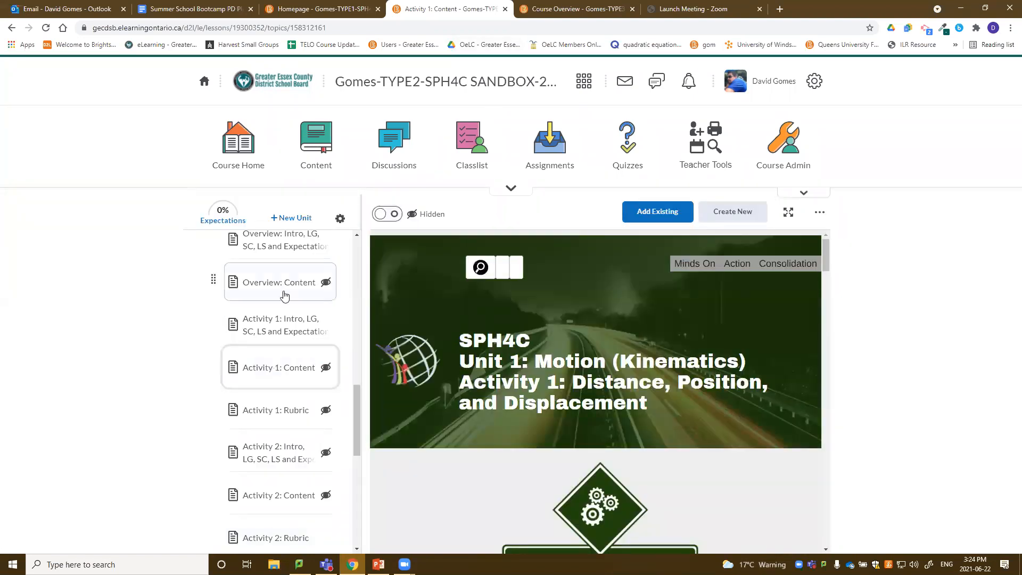
Collapse the Edit Content unit and switch to the TYPE3-SNC2P sandbox course
{"action": "scroll", "coordinate": [277, 290], "scroll_direction": "up", "scroll_amount": 3}
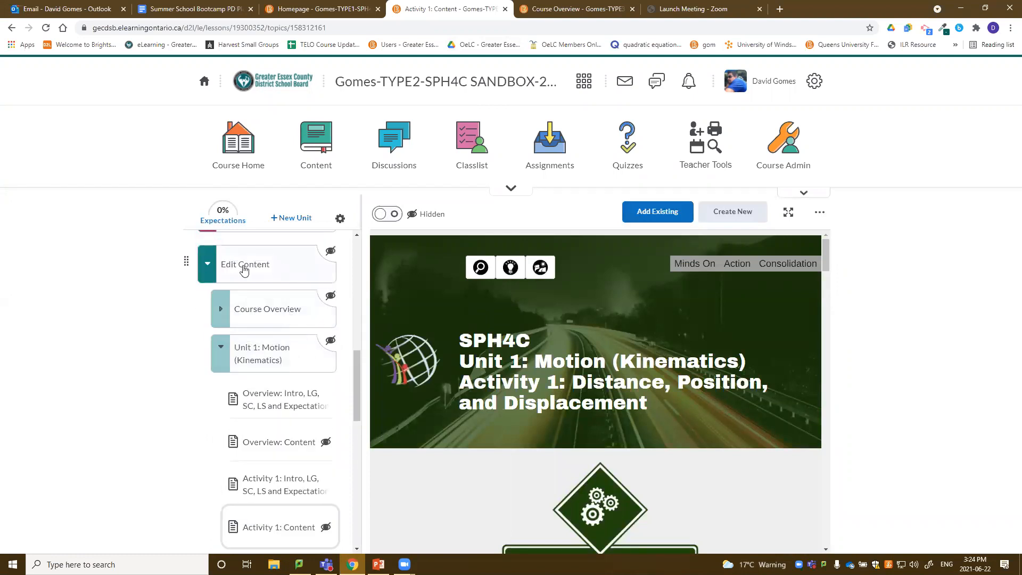
{"action": "left_click", "coordinate": [226, 267]}
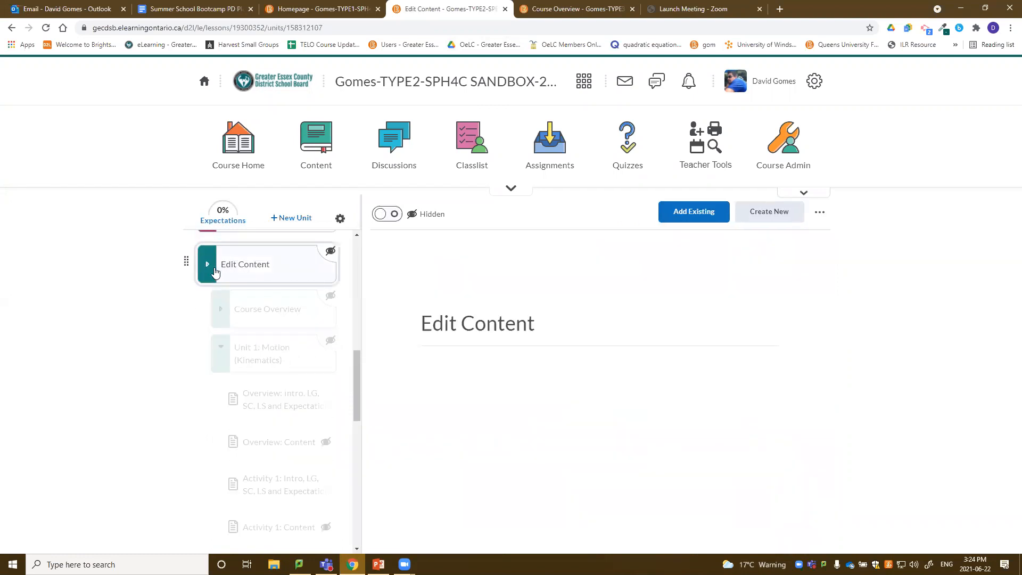
{"action": "left_click", "coordinate": [578, 11]}
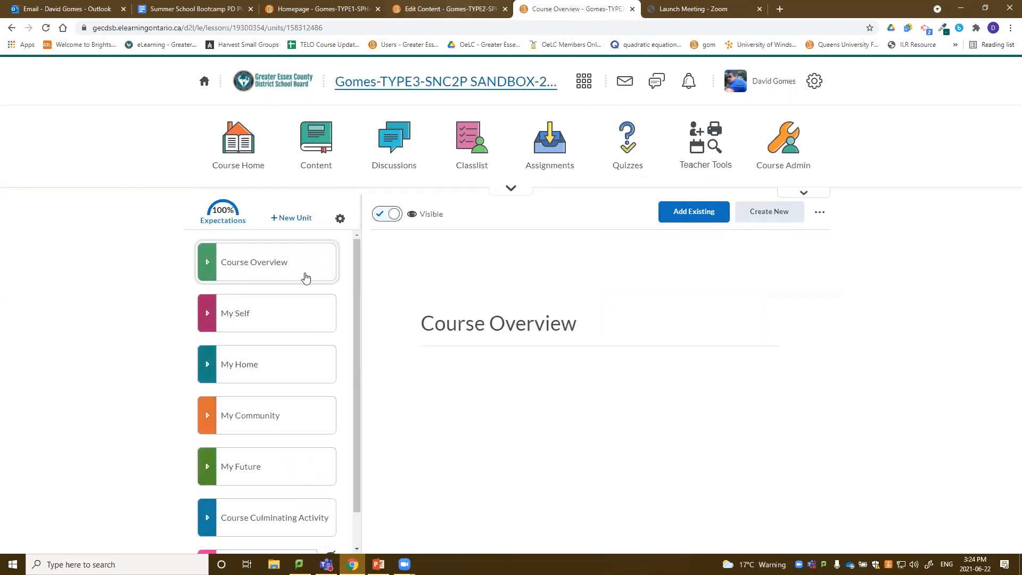
{"action": "left_click", "coordinate": [436, 7]}
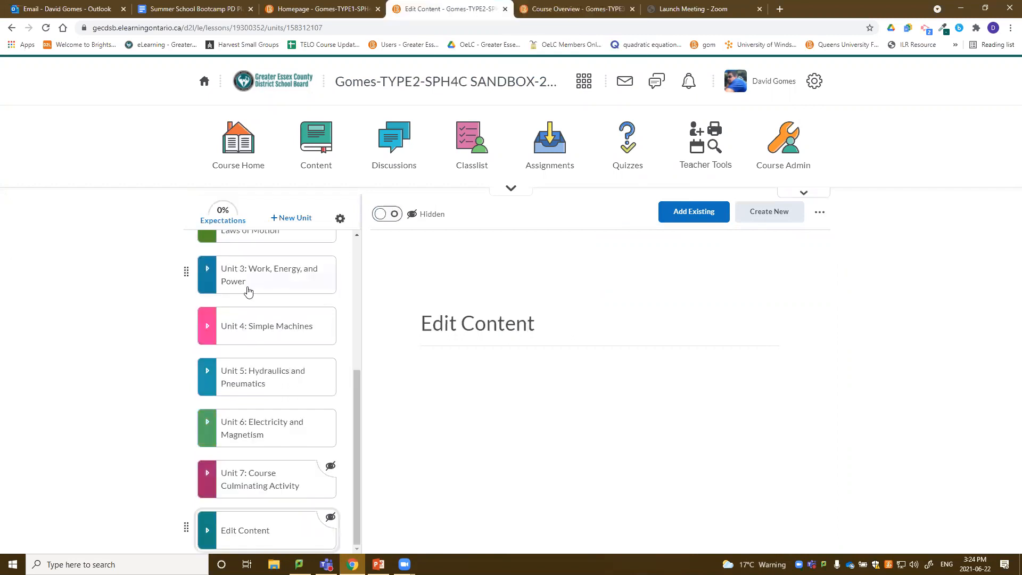
{"action": "left_click", "coordinate": [577, 9]}
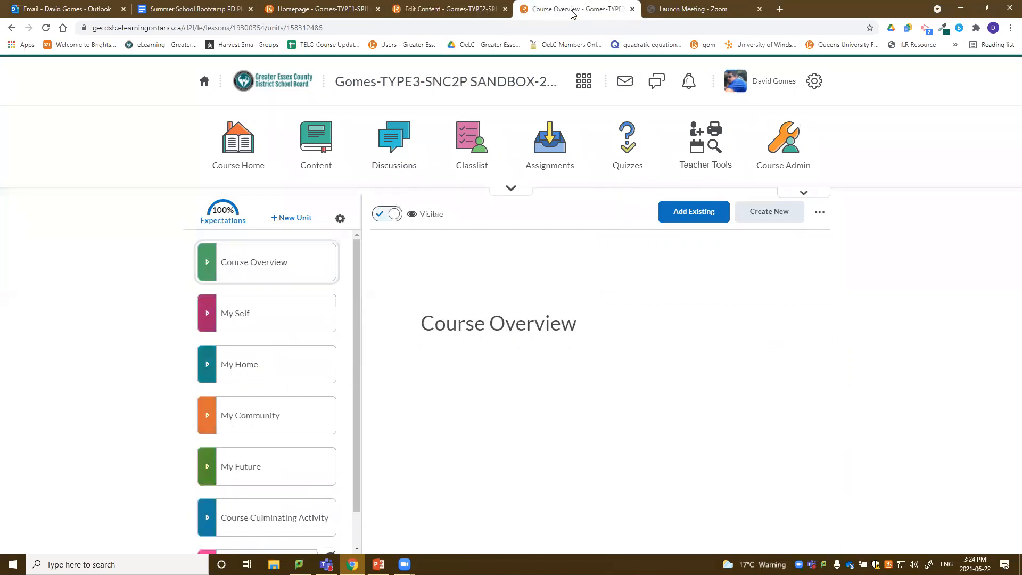
Expand The Small Stuff within the My Self unit and open its Content topic
{"action": "left_click", "coordinate": [252, 316]}
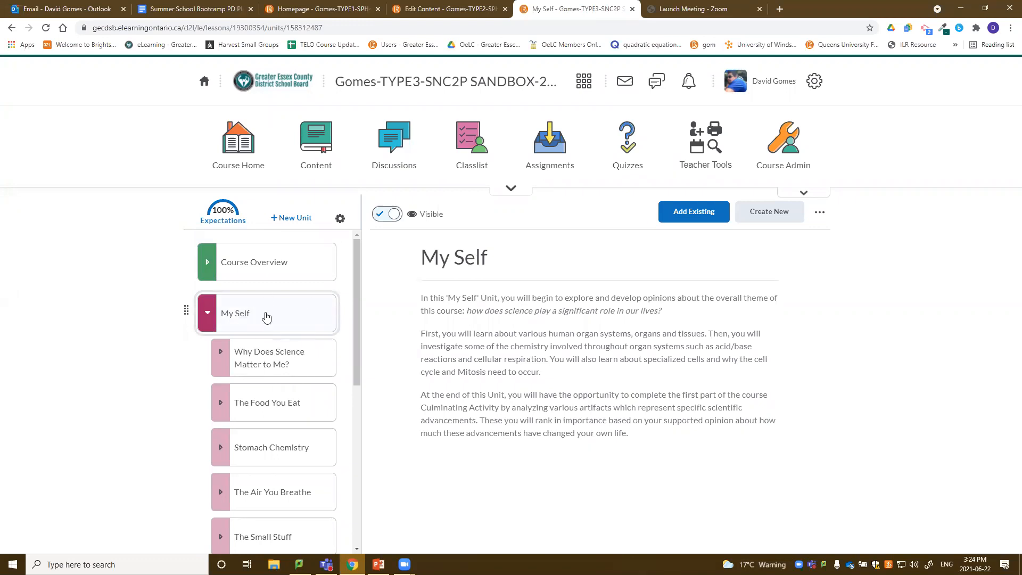
{"action": "scroll", "coordinate": [280, 335], "scroll_direction": "down", "scroll_amount": 2}
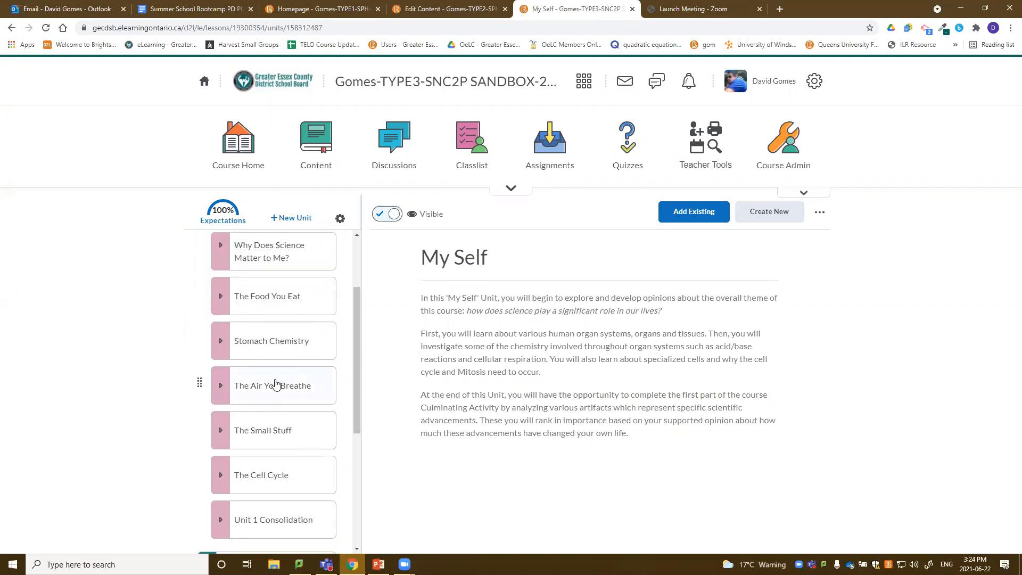
{"action": "left_click", "coordinate": [260, 436]}
{"action": "scroll", "coordinate": [247, 373], "scroll_direction": "down", "scroll_amount": 2}
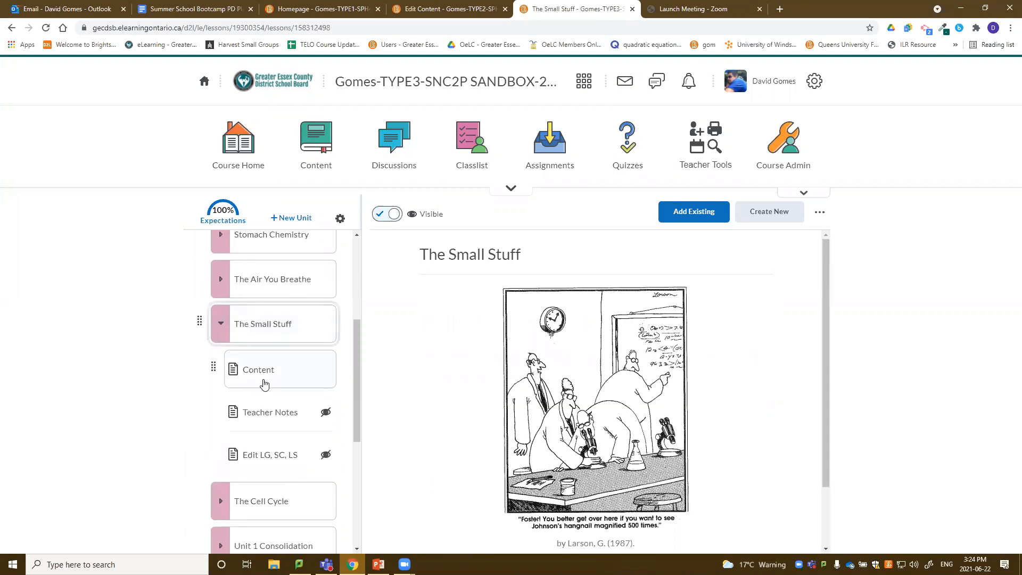
{"action": "left_click", "coordinate": [309, 366]}
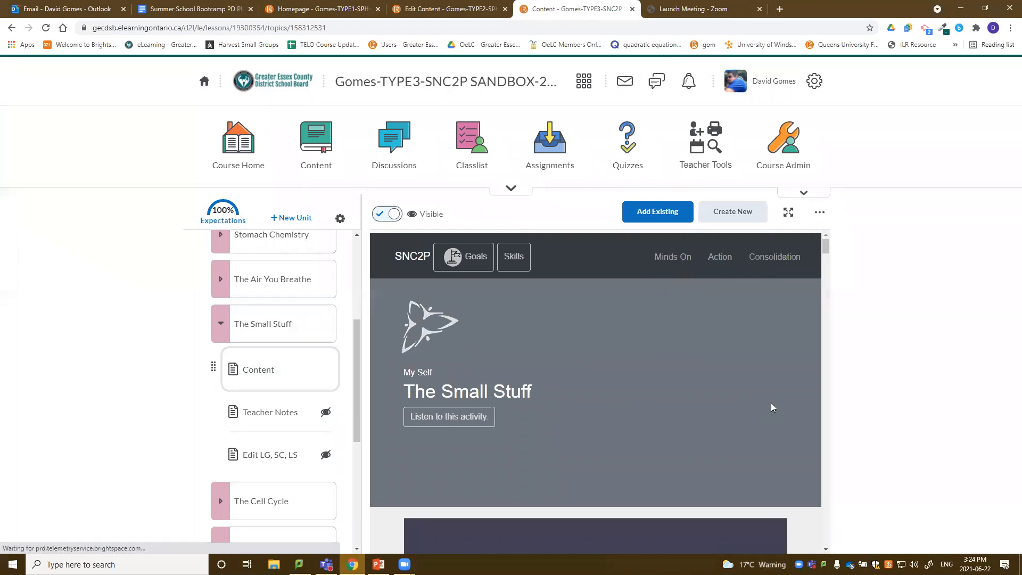
Read through The Small Stuff's Content topic from the Minds On section through Action to the Biological Drawing assignment in Consolidation
{"action": "scroll", "coordinate": [771, 402], "scroll_direction": "down", "scroll_amount": 10}
{"action": "scroll", "coordinate": [774, 407], "scroll_direction": "down", "scroll_amount": 10}
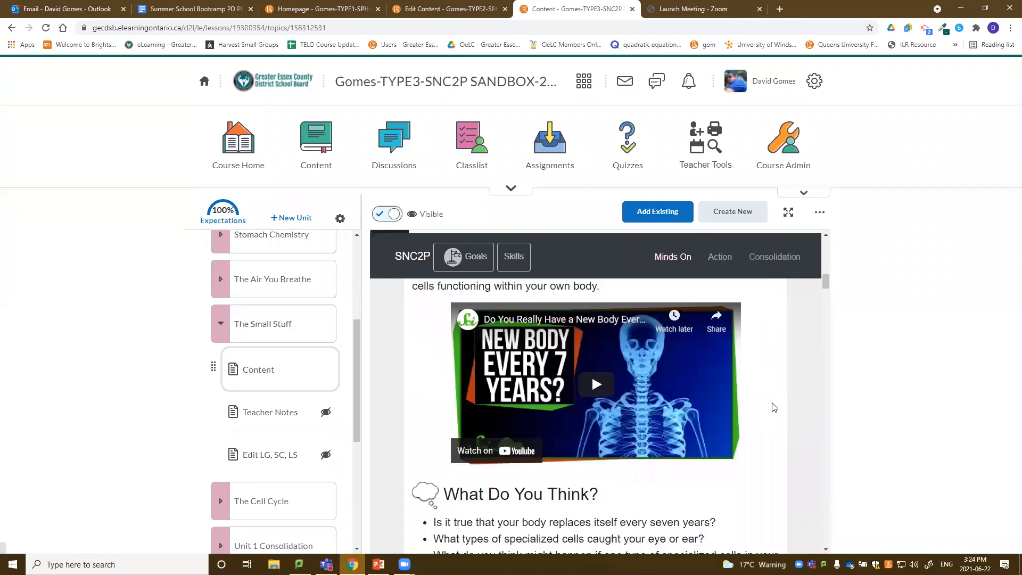
{"action": "scroll", "coordinate": [773, 407], "scroll_direction": "down", "scroll_amount": 10}
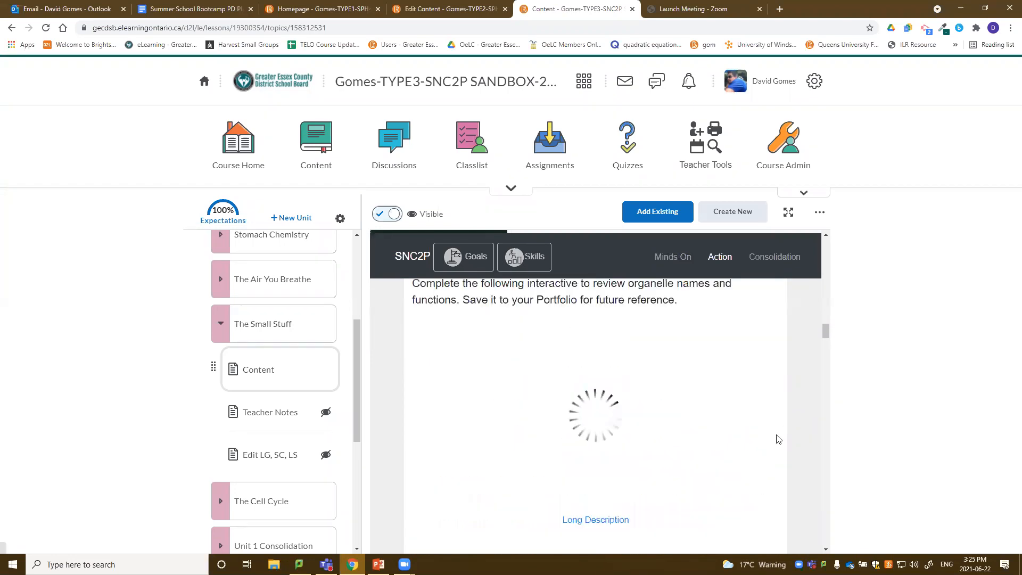
{"action": "scroll", "coordinate": [777, 439], "scroll_direction": "down", "scroll_amount": 10}
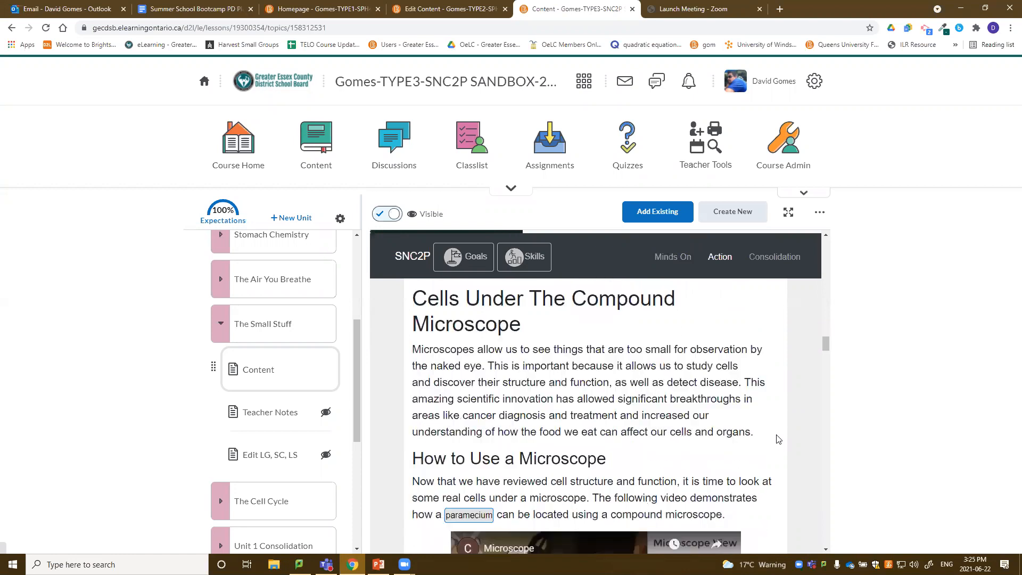
{"action": "scroll", "coordinate": [777, 439], "scroll_direction": "down", "scroll_amount": 6}
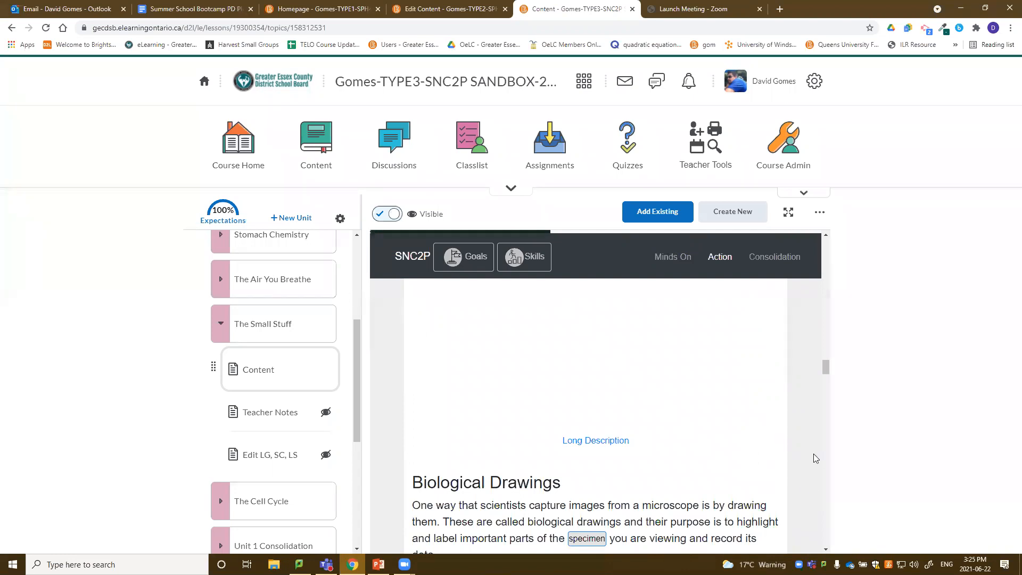
{"action": "scroll", "coordinate": [802, 389], "scroll_direction": "down", "scroll_amount": 5}
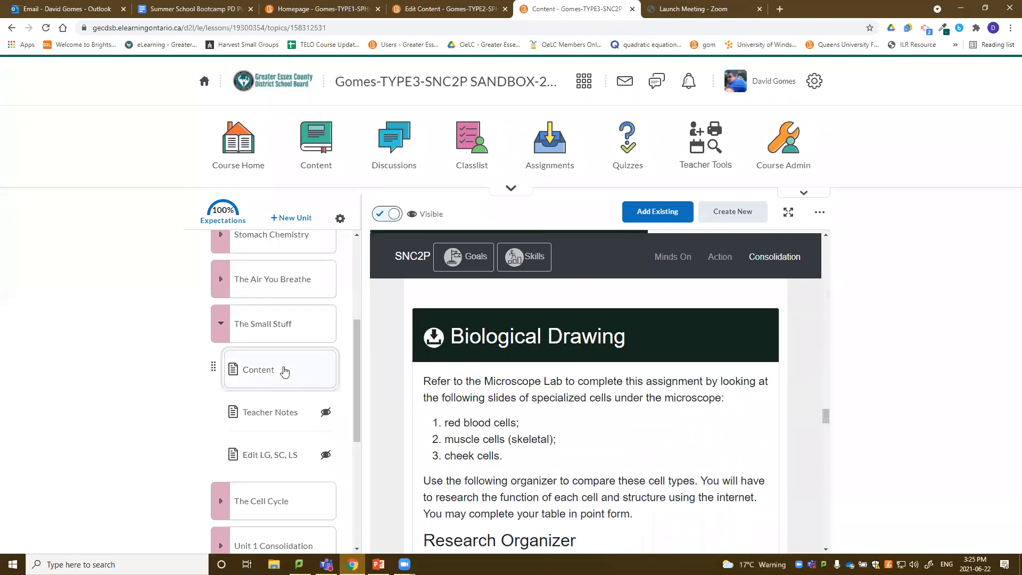
Open The Small Stuff's Content topic in the editor, look through its editable page, and leave without saving
{"action": "left_click", "coordinate": [820, 214]}
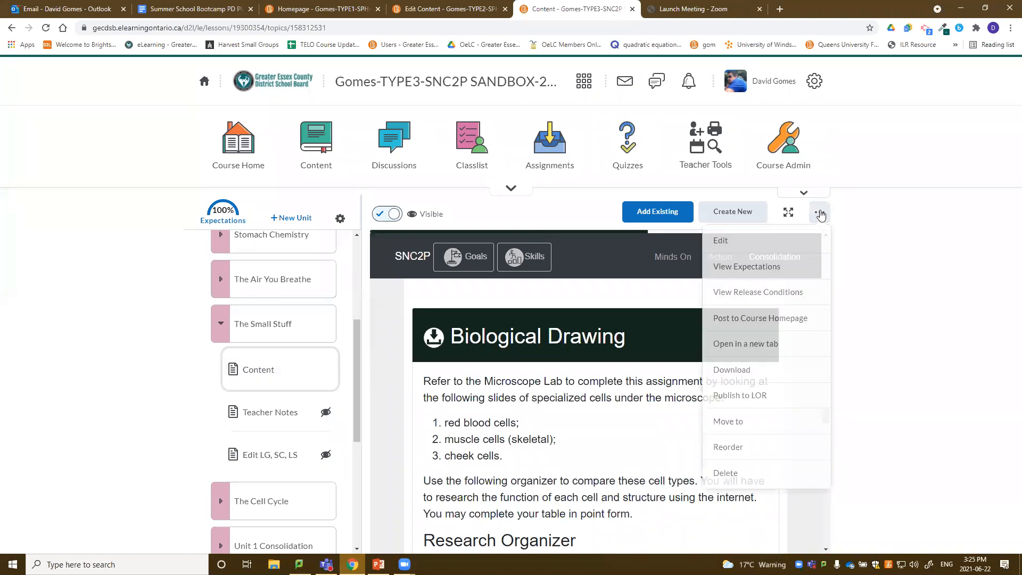
{"action": "left_click", "coordinate": [749, 246]}
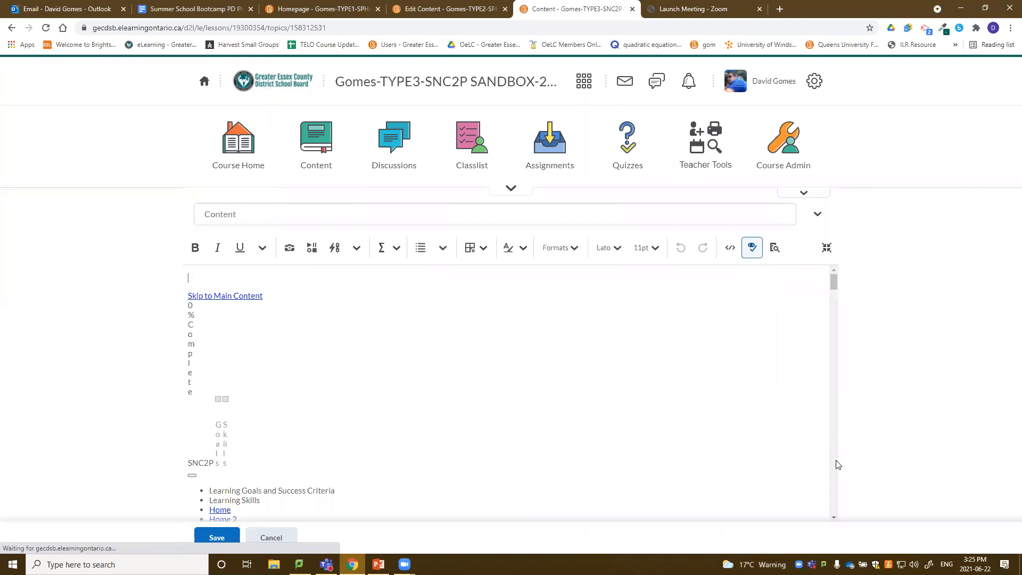
{"action": "scroll", "coordinate": [836, 482], "scroll_direction": "down", "scroll_amount": 4}
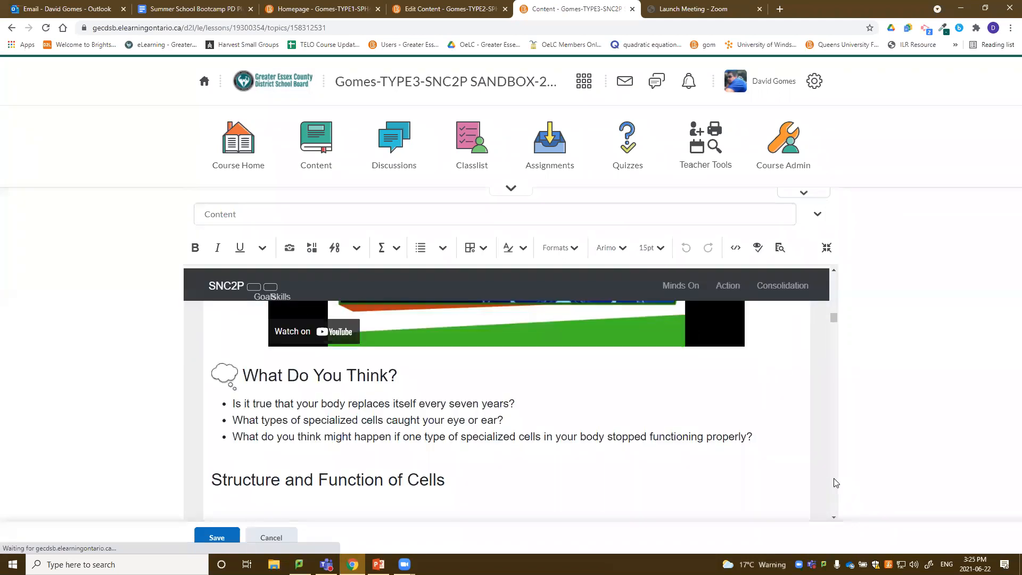
{"action": "scroll", "coordinate": [836, 482], "scroll_direction": "down", "scroll_amount": 10}
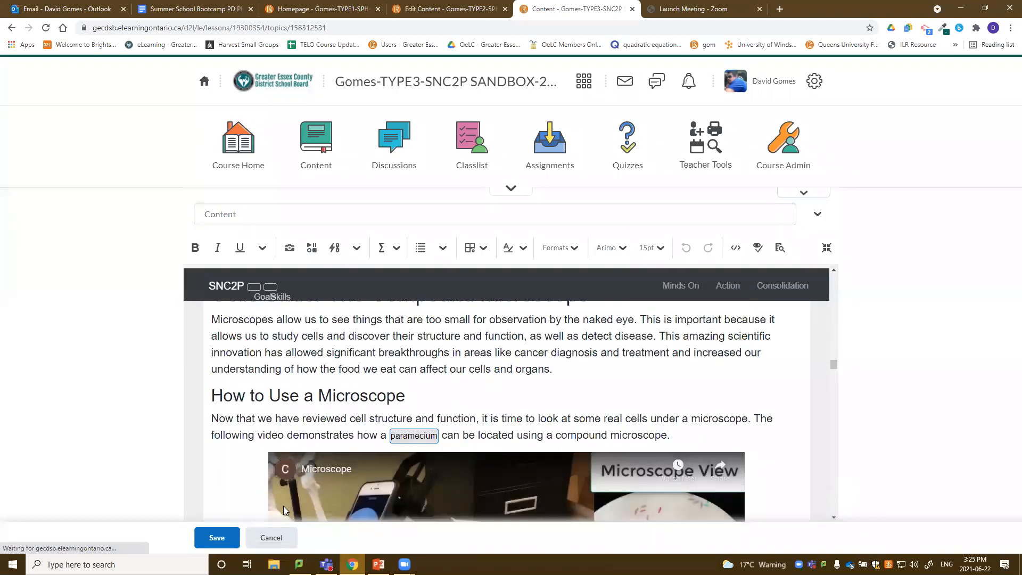
{"action": "left_click", "coordinate": [263, 538]}
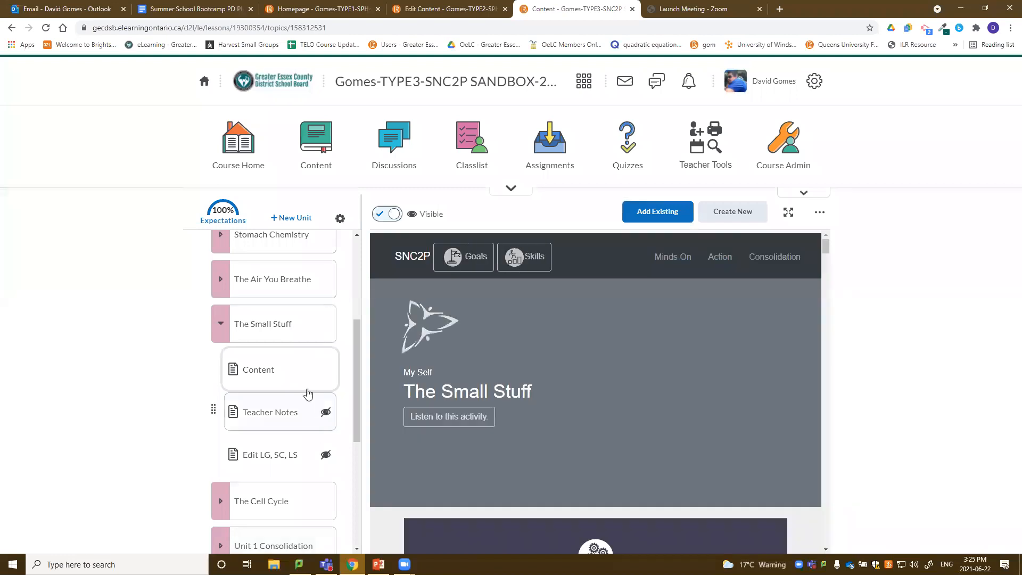
Review the hidden Teacher Notes and Edit LG, SC, LS topics of The Small Stuff
{"action": "left_click", "coordinate": [283, 418]}
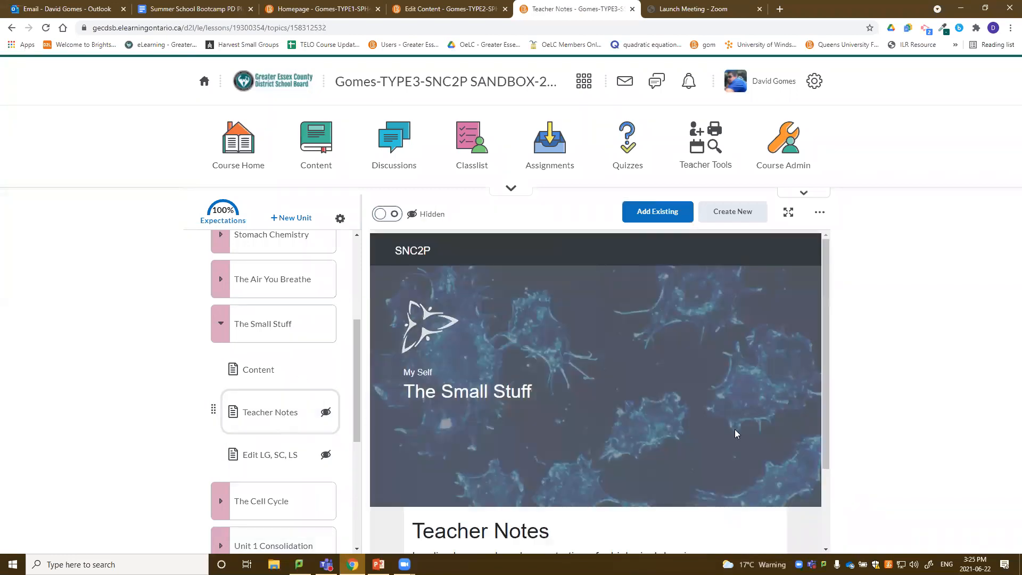
{"action": "scroll", "coordinate": [735, 429], "scroll_direction": "down", "scroll_amount": 2}
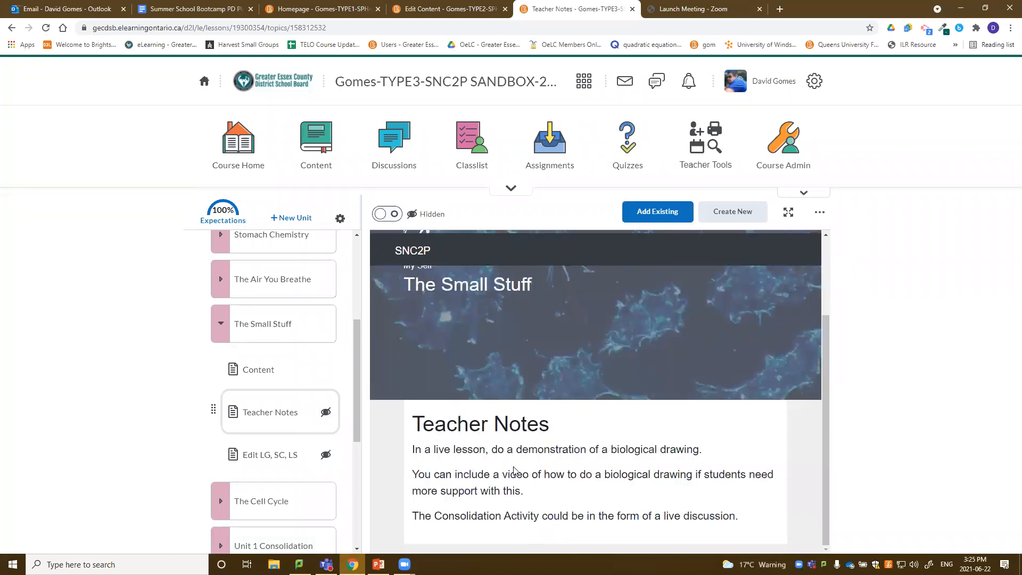
{"action": "left_click", "coordinate": [263, 455]}
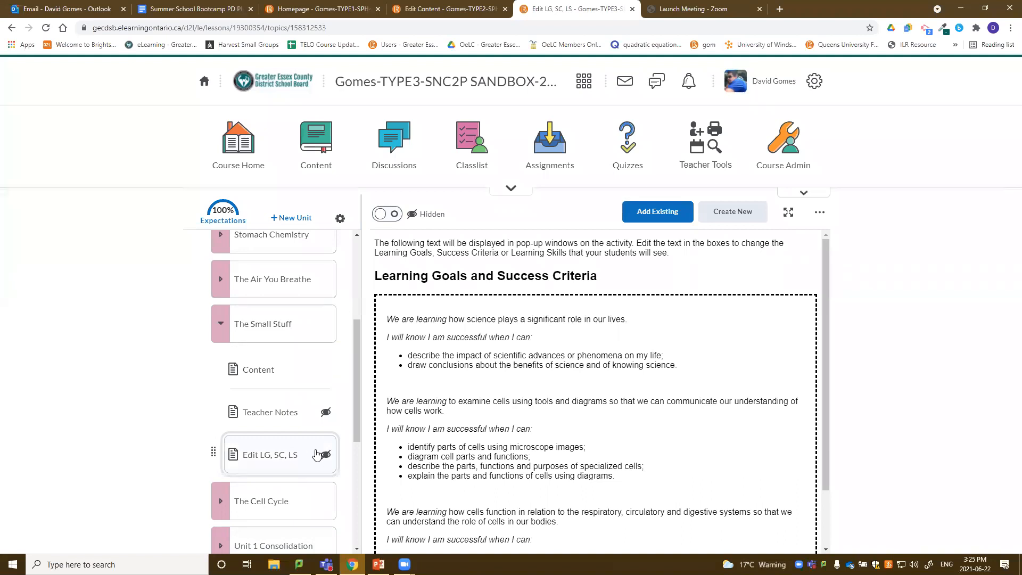
{"action": "scroll", "coordinate": [647, 435], "scroll_direction": "down", "scroll_amount": 1}
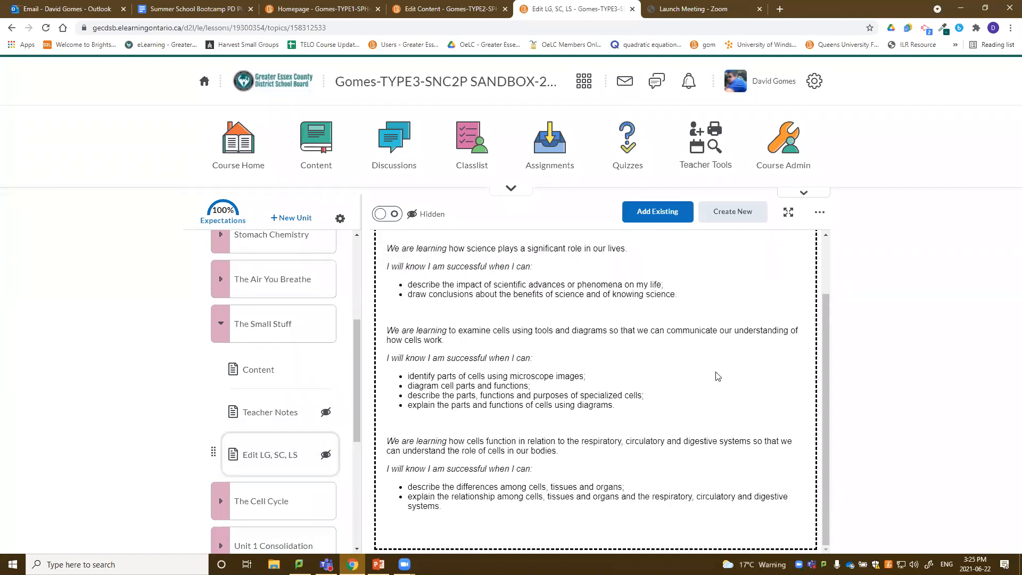
{"action": "scroll", "coordinate": [764, 378], "scroll_direction": "up", "scroll_amount": 1}
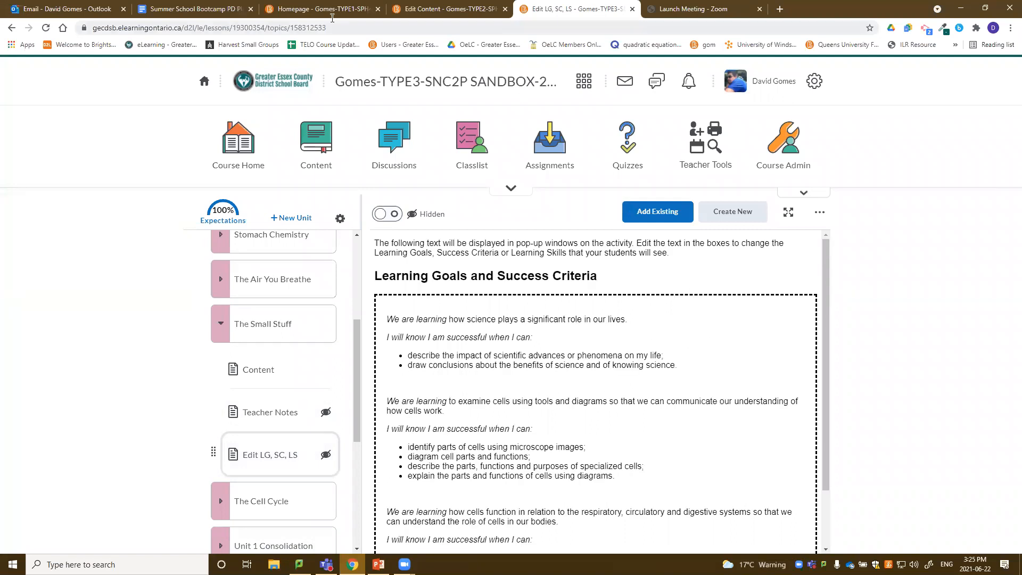
Revisit the TYPE2-SPH4C and TYPE1-SPH4U sandbox courses and return to the TYPE3-SNC2P course
{"action": "left_click", "coordinate": [426, 7]}
{"action": "left_click", "coordinate": [351, 7]}
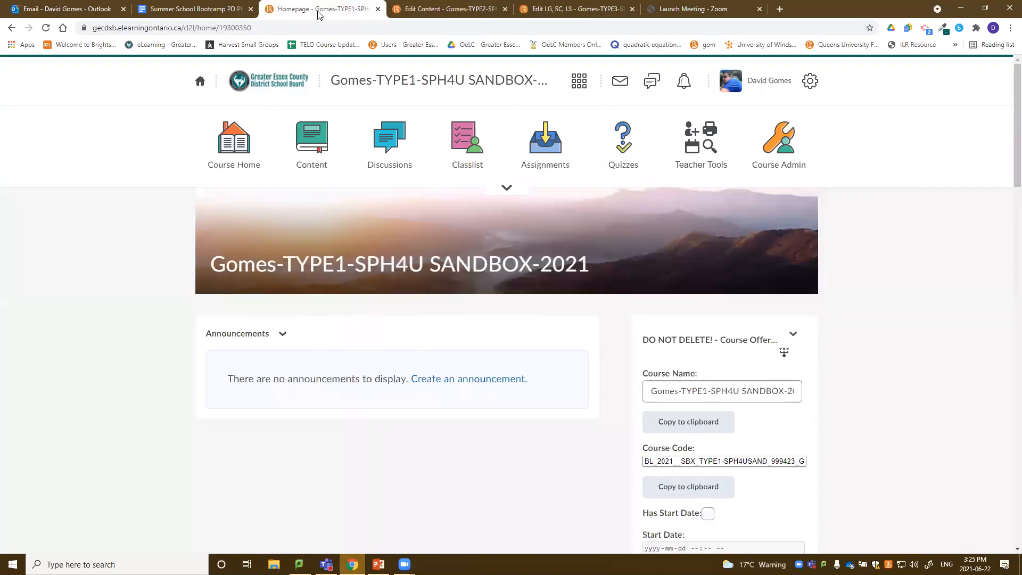
{"action": "left_click", "coordinate": [431, 11]}
{"action": "left_click", "coordinate": [578, 7]}
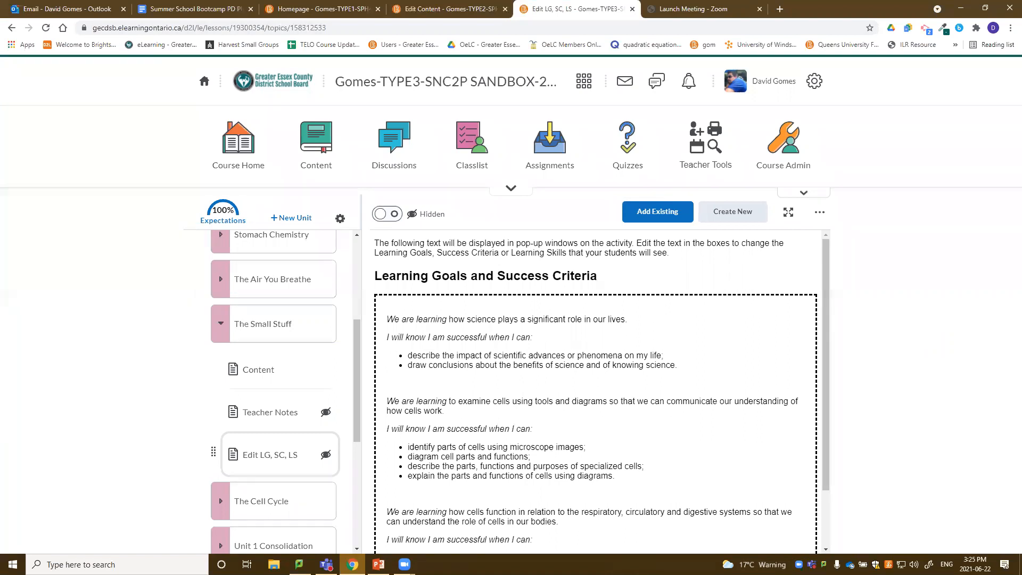
{"action": "key", "text": "alt+Tab"}
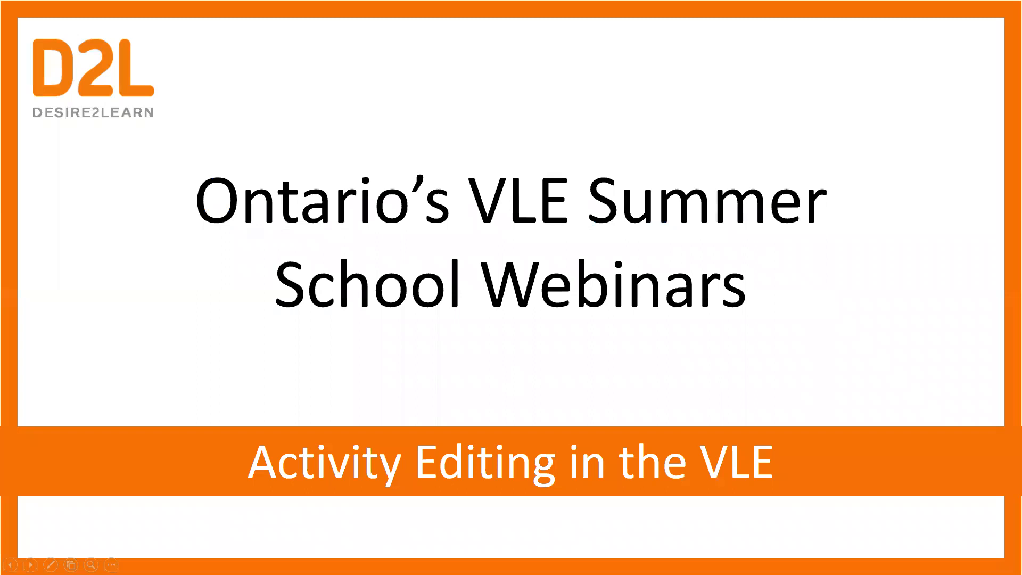
{"action": "key", "text": "Right"}
{"action": "key", "text": "Right"}
{"action": "key", "text": "Right"}
{"action": "key", "text": "Right"}
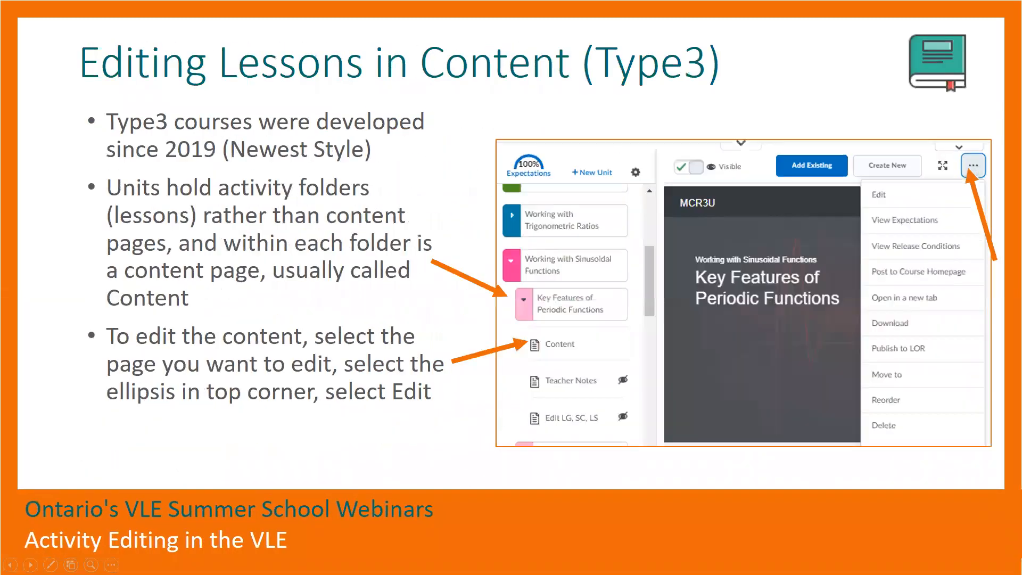
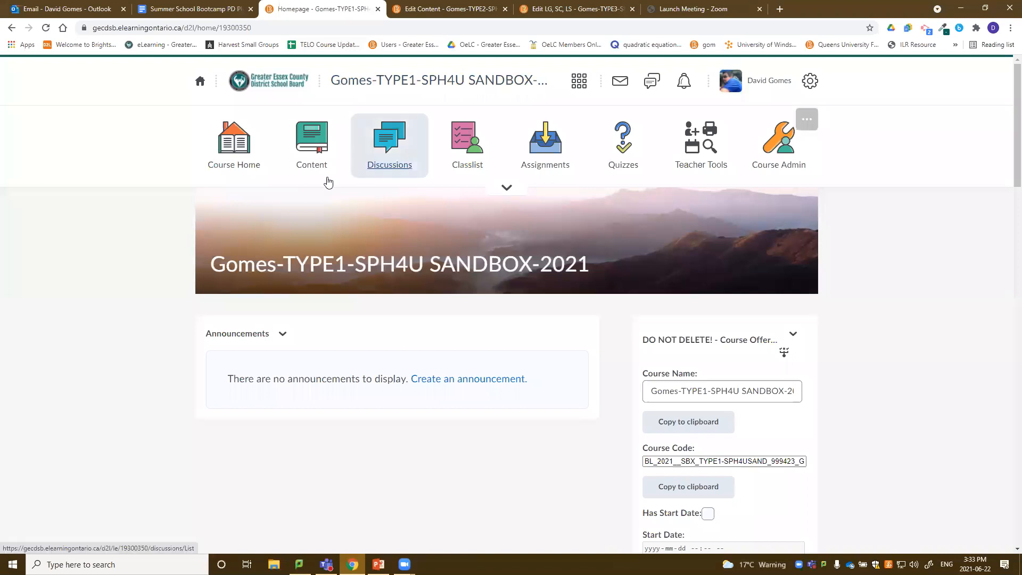
Open the content area of the TYPE1-SPH4U sandbox course
{"action": "left_click", "coordinate": [322, 159]}
{"action": "key", "text": "ctrl+Tab"}
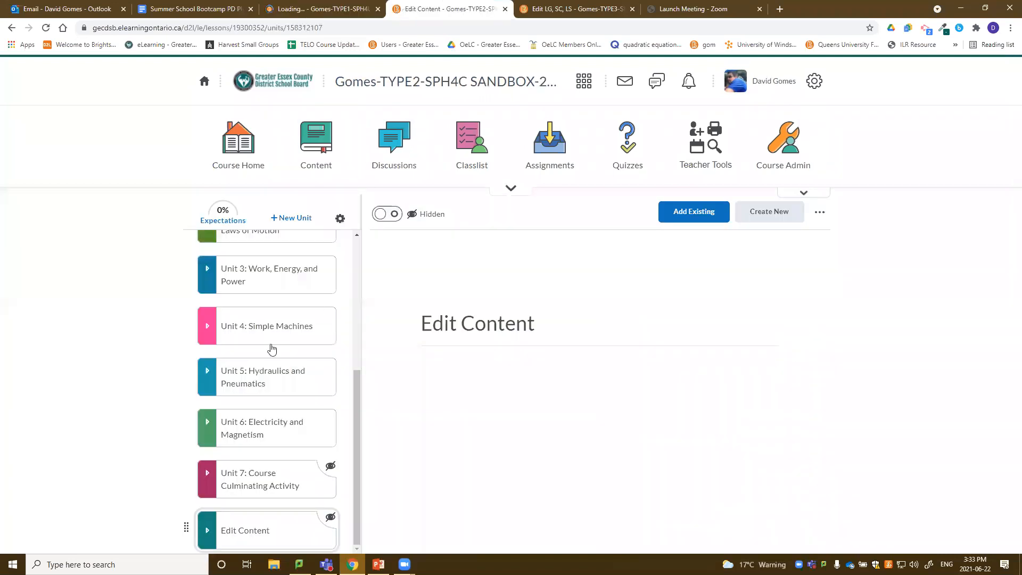
{"action": "left_click", "coordinate": [302, 16]}
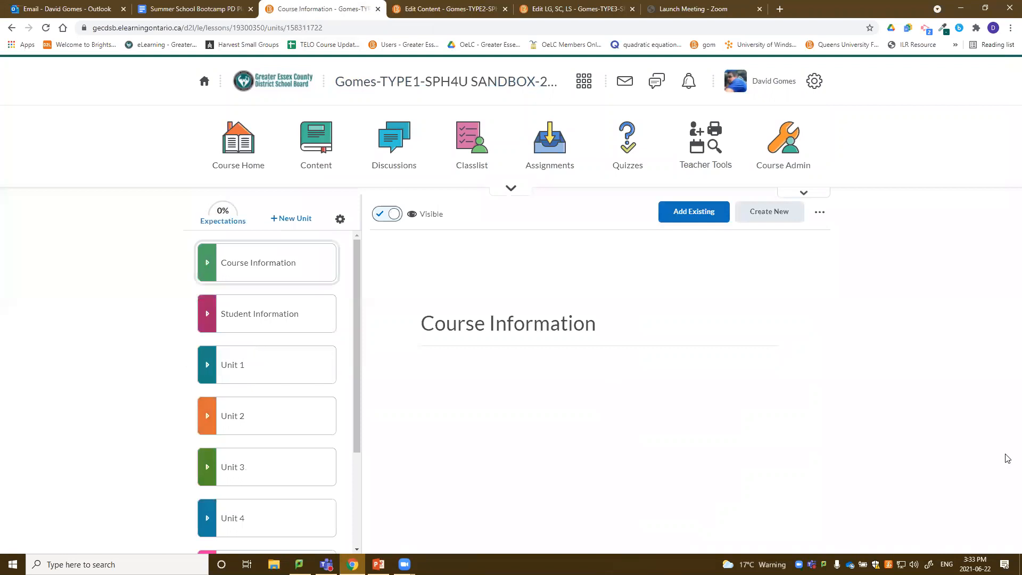
{"action": "key", "text": "alt+Tab"}
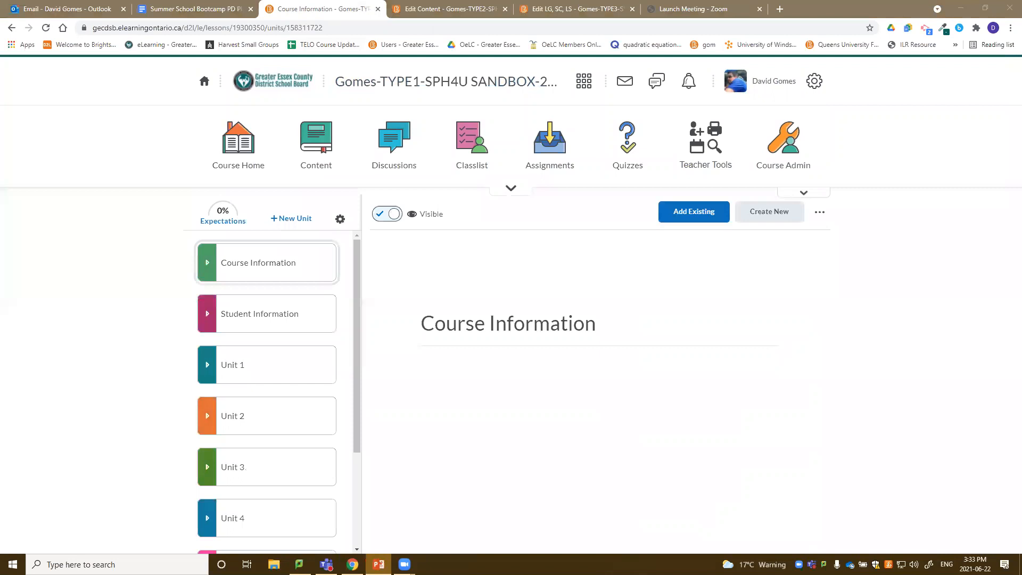
Expand Unit 1, open the Activity 1: Working with Vectors topic, and examine its first Overview paragraph
{"action": "scroll", "coordinate": [275, 325], "scroll_direction": "down", "scroll_amount": 1}
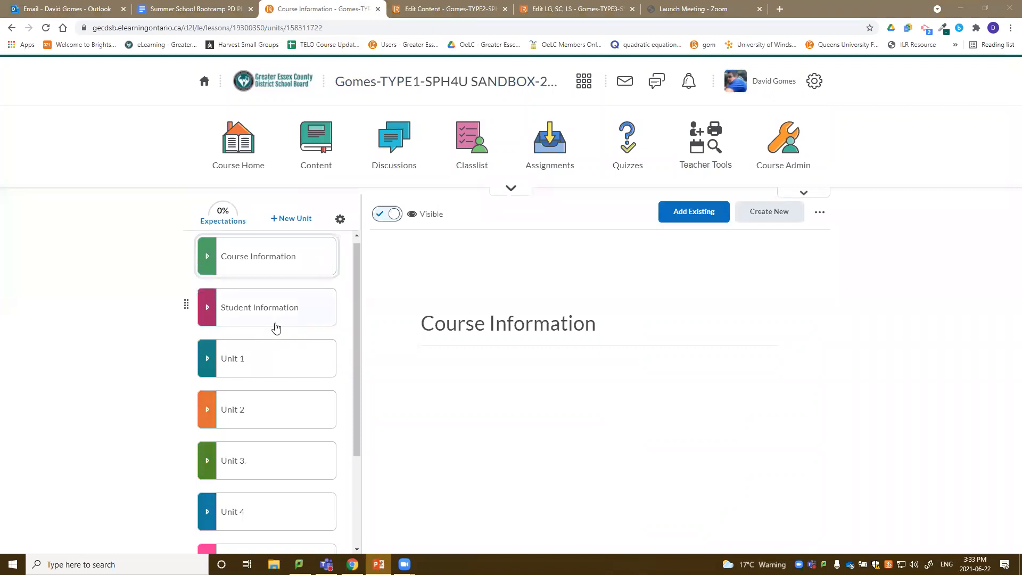
{"action": "left_click", "coordinate": [278, 323]}
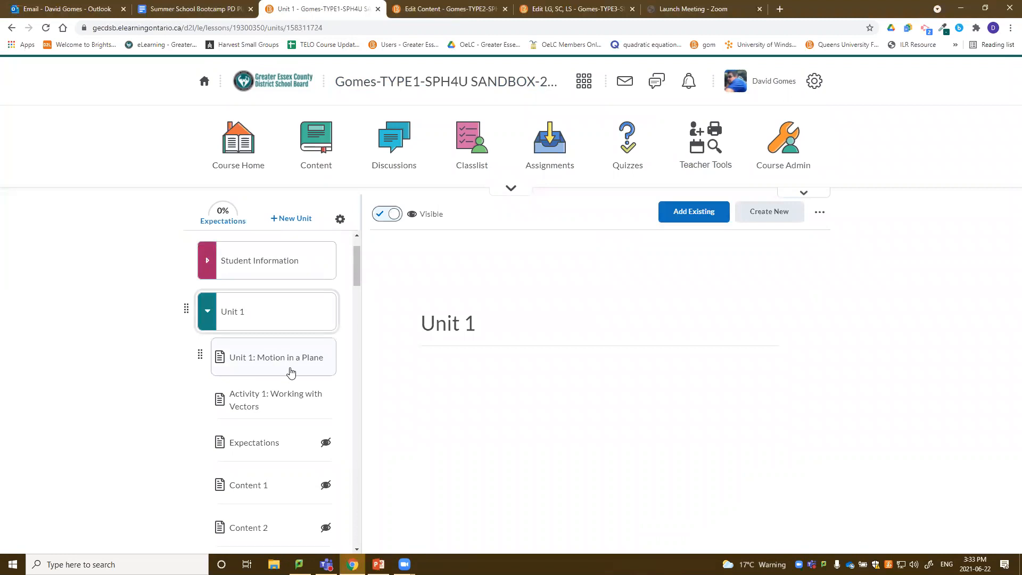
{"action": "left_click", "coordinate": [291, 409]}
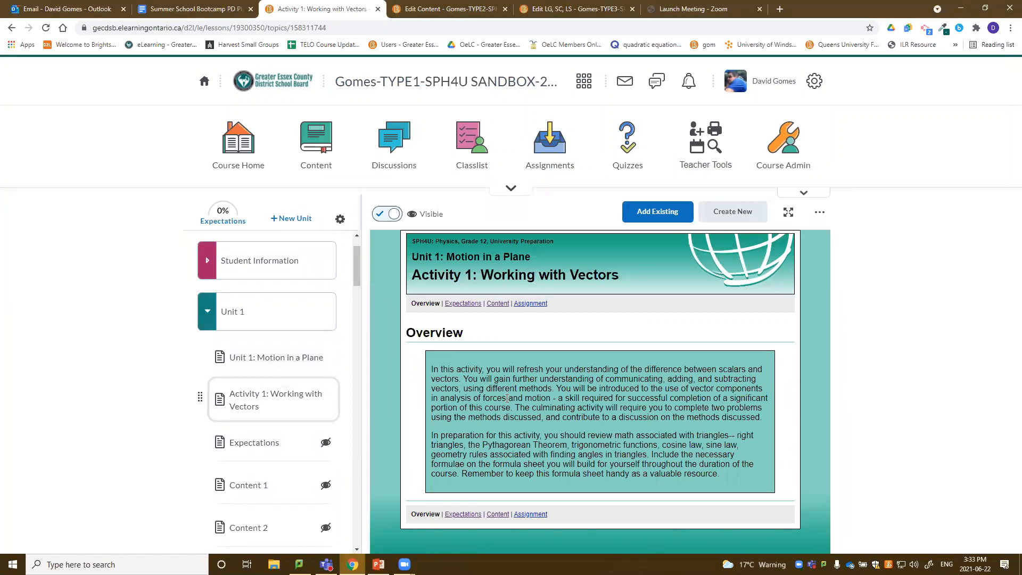
{"action": "scroll", "coordinate": [274, 406], "scroll_direction": "down", "scroll_amount": 1}
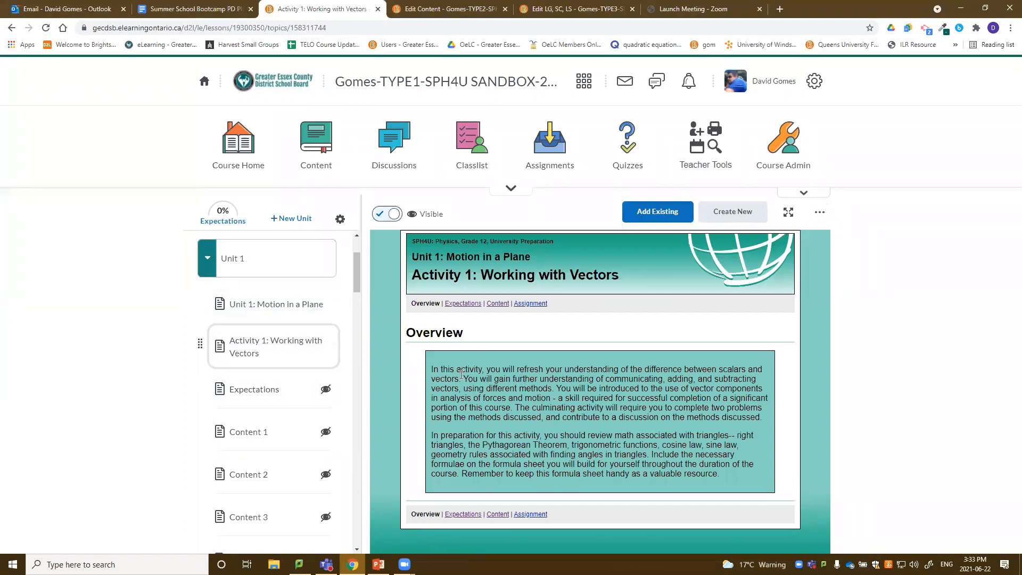
{"action": "left_click_drag", "start_coordinate": [432, 369], "coordinate": [757, 416]}
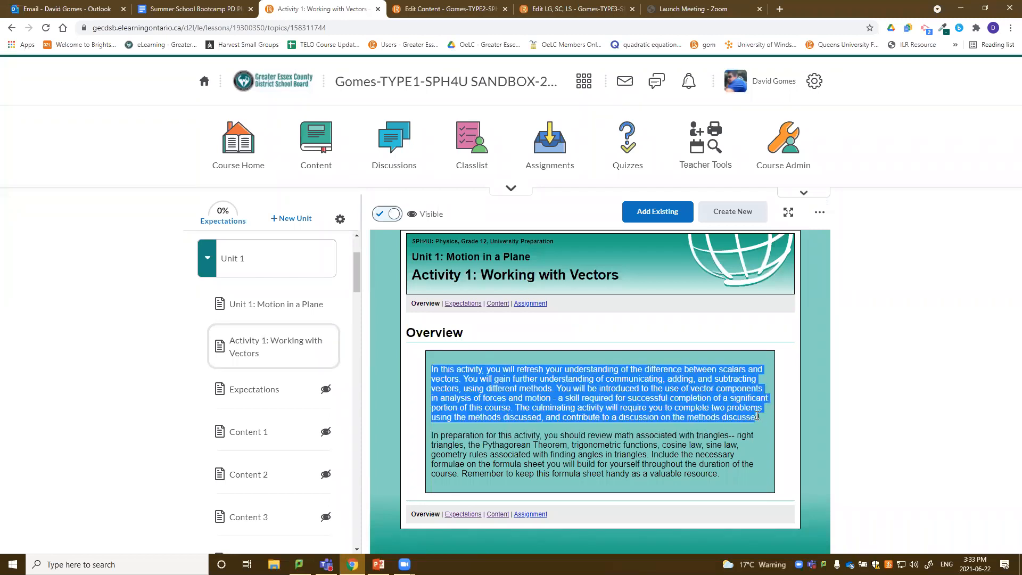
{"action": "left_click", "coordinate": [645, 426]}
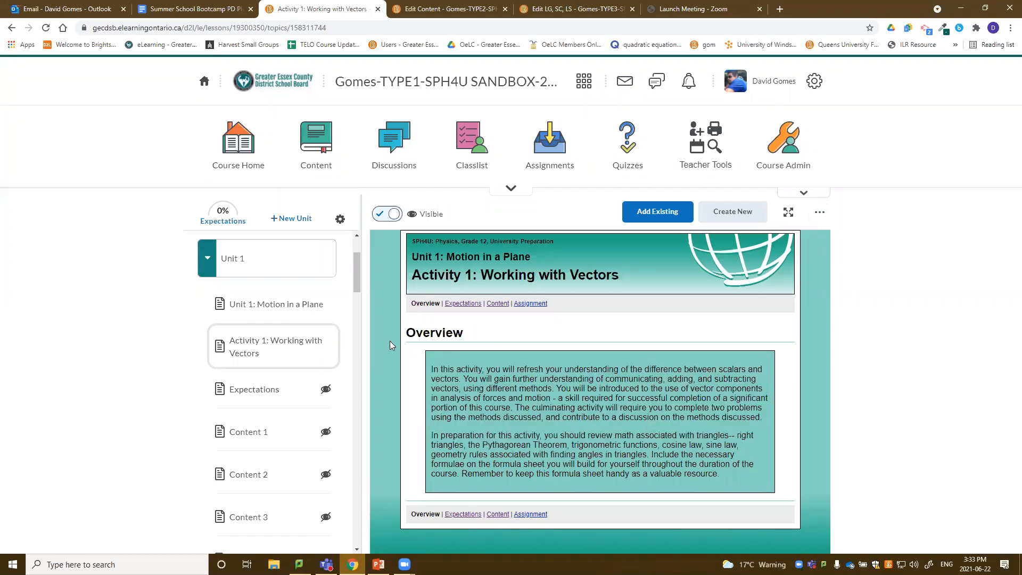
Open the Activity 1: Working with Vectors page in the editor and select its first Overview paragraph
{"action": "left_click", "coordinate": [819, 212]}
{"action": "left_click", "coordinate": [747, 240]}
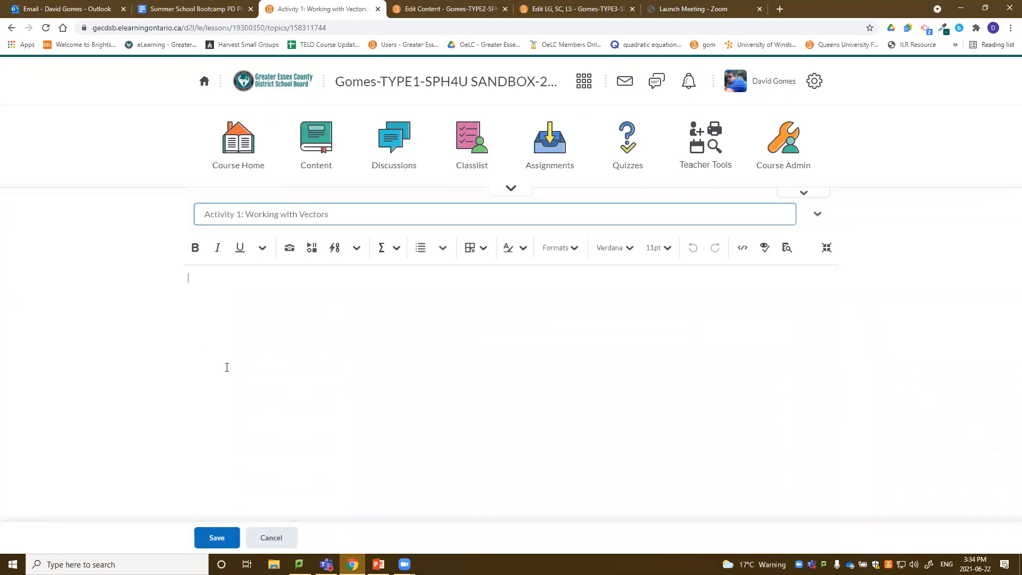
{"action": "scroll", "coordinate": [362, 322], "scroll_direction": "down", "scroll_amount": 1}
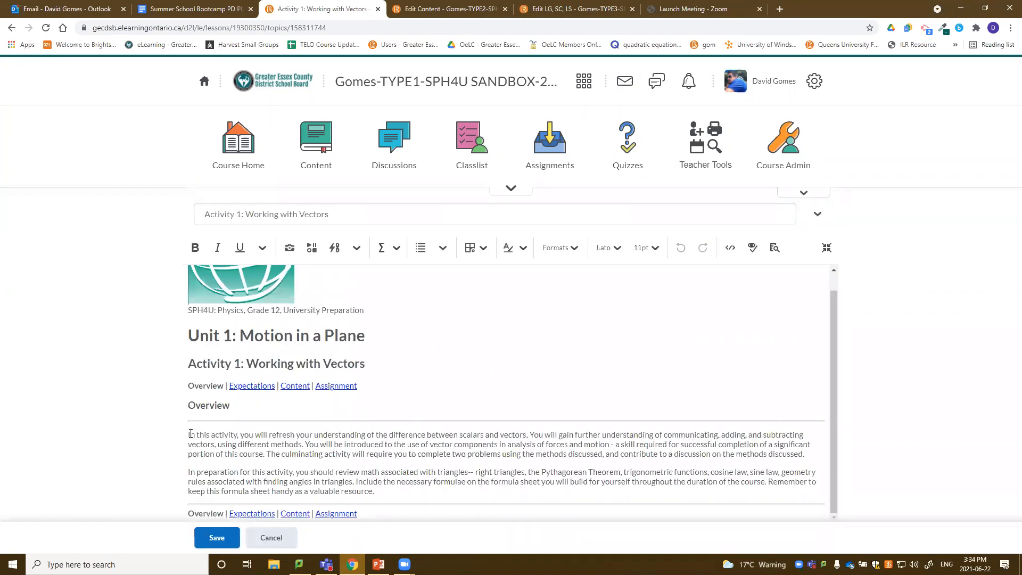
{"action": "left_click_drag", "start_coordinate": [189, 432], "coordinate": [808, 455]}
{"action": "left_click", "coordinate": [636, 456]}
{"action": "left_click_drag", "start_coordinate": [217, 441], "coordinate": [806, 453]}
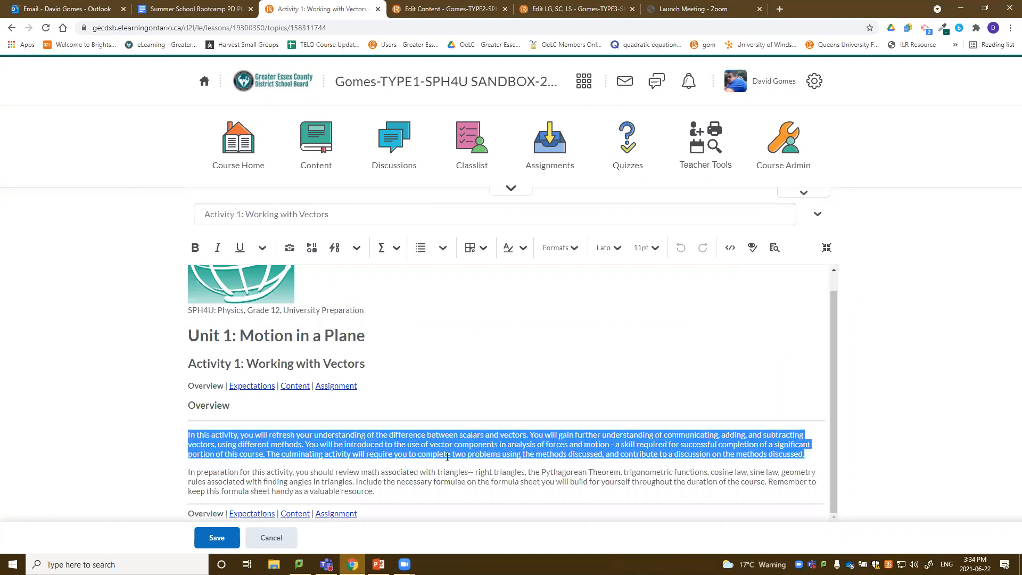
Split the first Overview paragraph with paragraph breaks after "In" and after "discussion"
{"action": "left_click", "coordinate": [198, 435]}
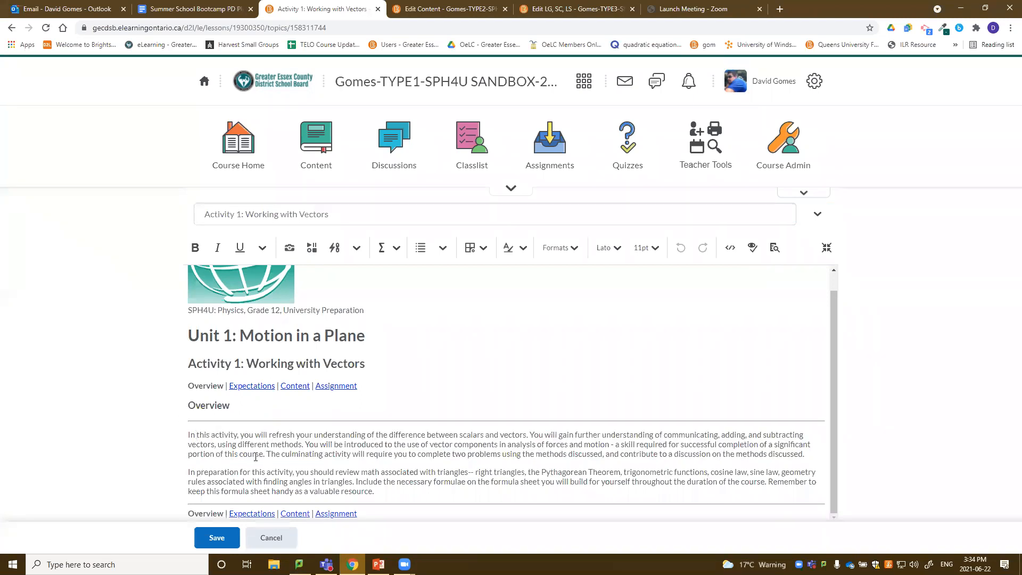
{"action": "key", "text": "Return"}
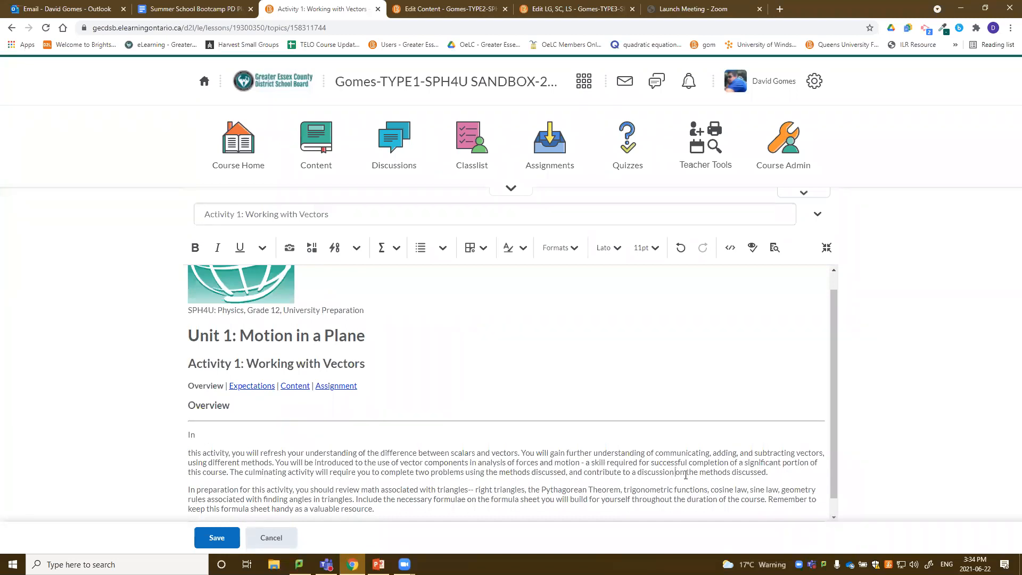
{"action": "key", "text": "Return"}
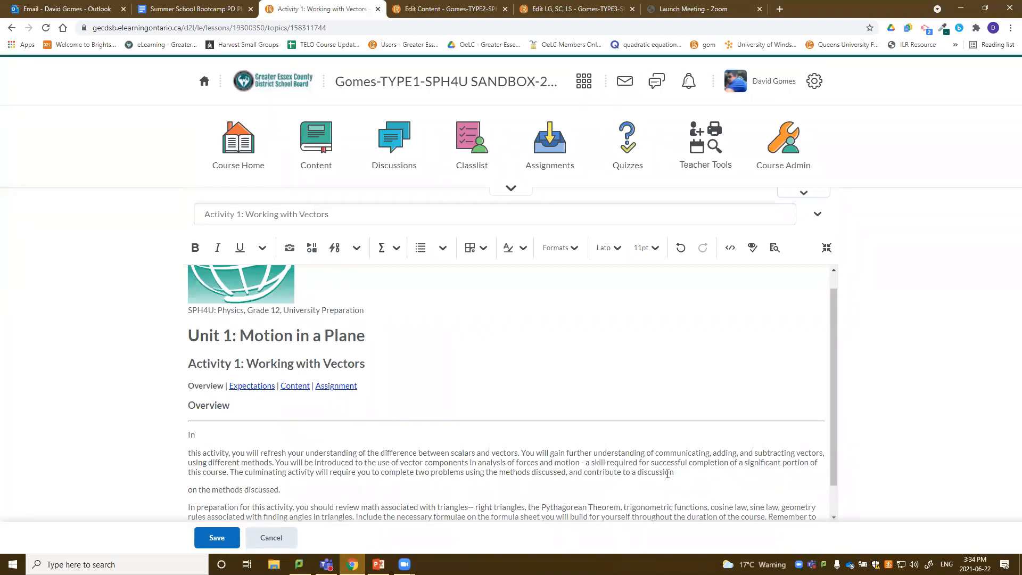
Replace the middle paragraph of the Overview with "This is my edit." and delete the stray "In" paragraph above it
{"action": "left_click_drag", "start_coordinate": [675, 472], "coordinate": [245, 434]}
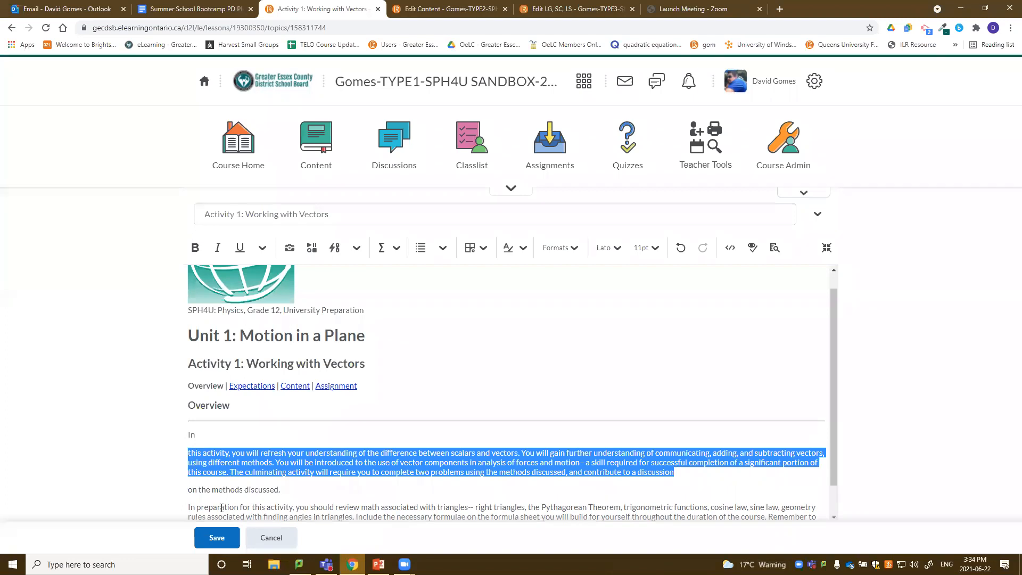
{"action": "type", "text": "This is my edit."}
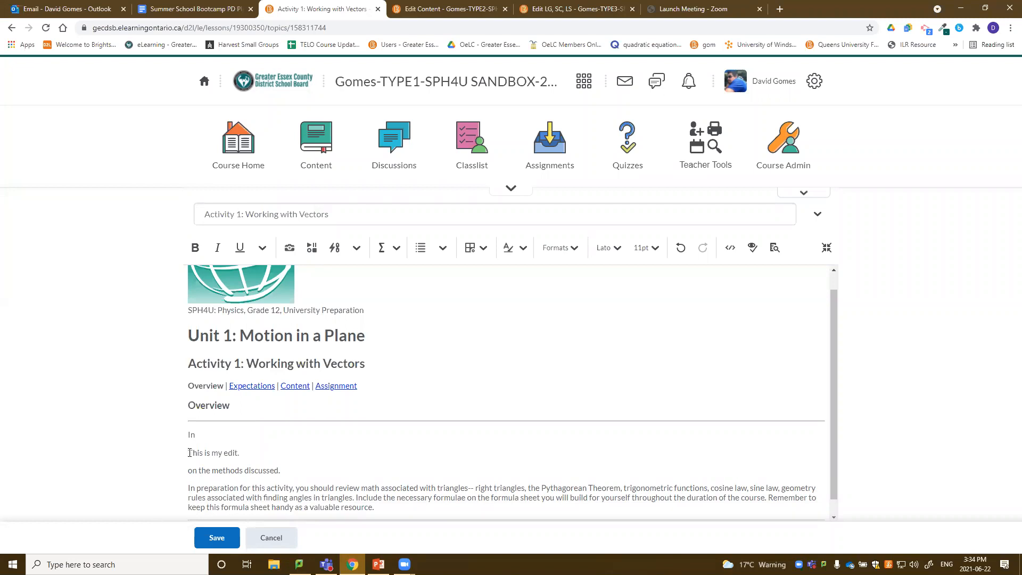
{"action": "key", "text": "BackSpace"}
{"action": "key", "text": "BackSpace"}
{"action": "key", "text": "BackSpace"}
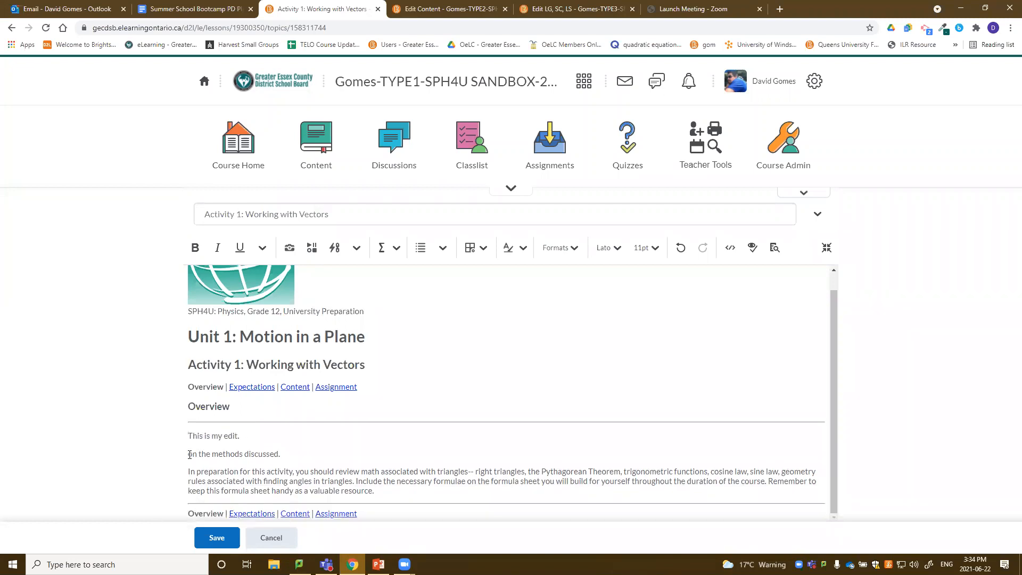
Delete the leftover "on the methods discussed." text after "This is my edit." and save the page
{"action": "left_click", "coordinate": [191, 455]}
{"action": "key", "text": "BackSpace"}
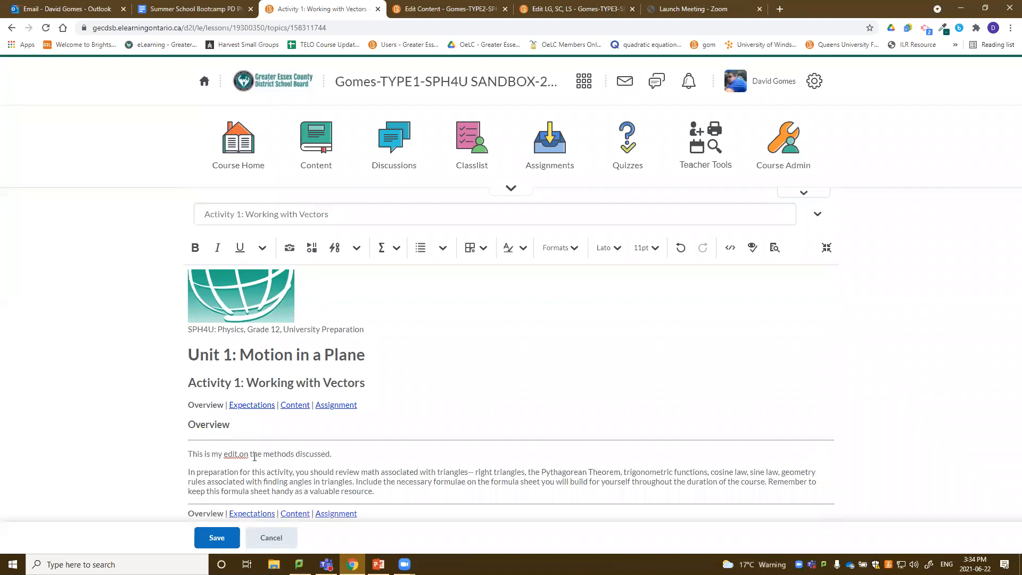
{"action": "left_click_drag", "start_coordinate": [239, 453], "coordinate": [332, 453]}
{"action": "left_click", "coordinate": [215, 539]}
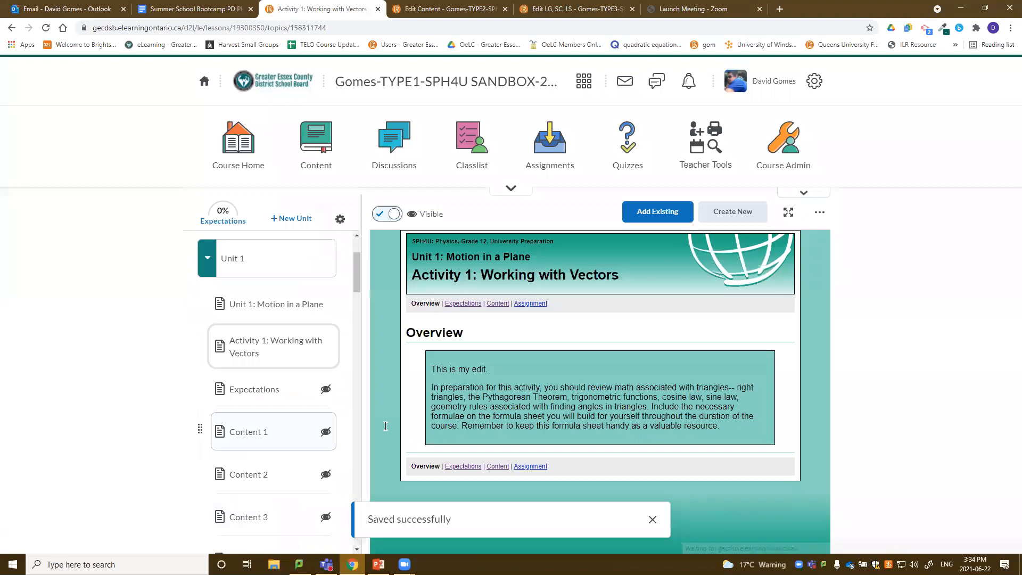
{"action": "left_click_drag", "start_coordinate": [432, 369], "coordinate": [491, 368]}
{"action": "left_click", "coordinate": [495, 368]}
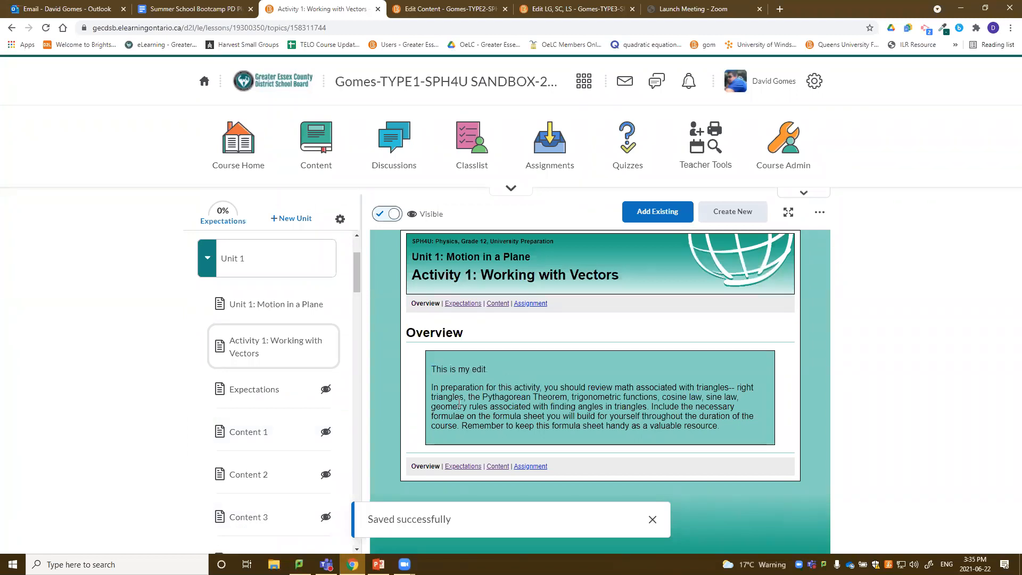
Reopen the Activity 1 page for editing, replace all of its Overview body text with "This is my overview", and save
{"action": "left_click", "coordinate": [819, 215]}
{"action": "left_click", "coordinate": [785, 237]}
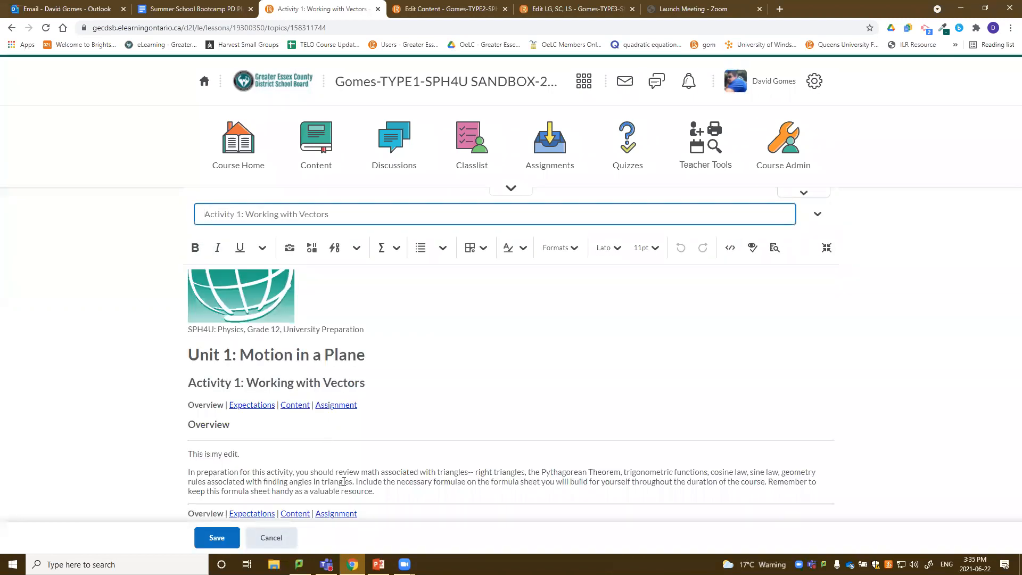
{"action": "left_click_drag", "start_coordinate": [376, 489], "coordinate": [190, 452]}
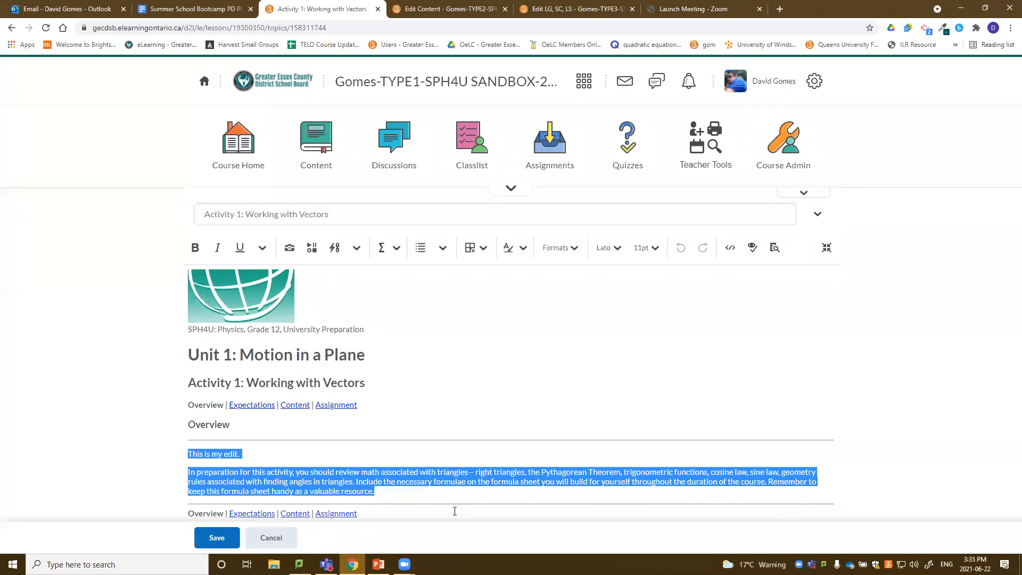
{"action": "type", "text": "This is my overview"}
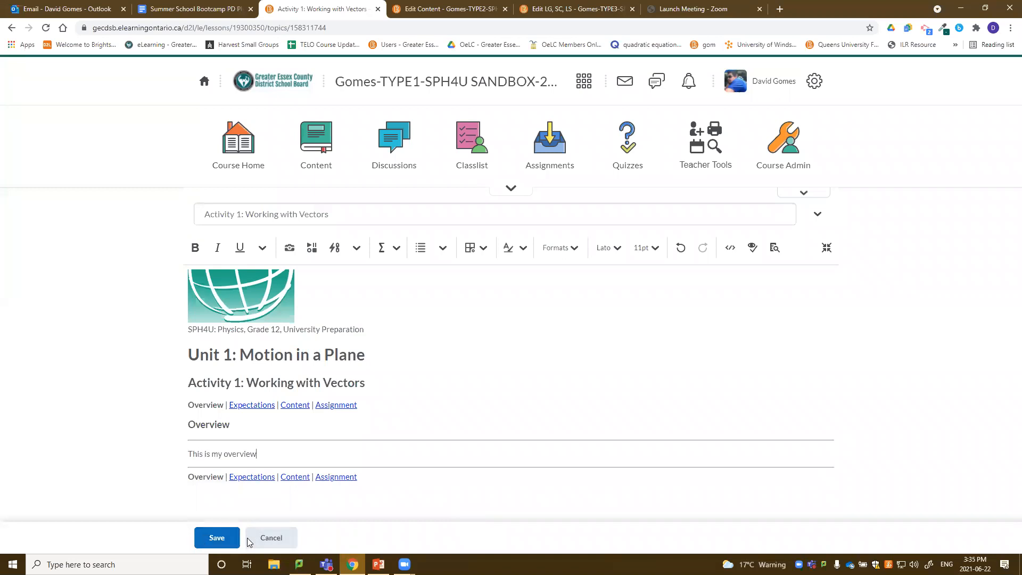
{"action": "left_click", "coordinate": [218, 540]}
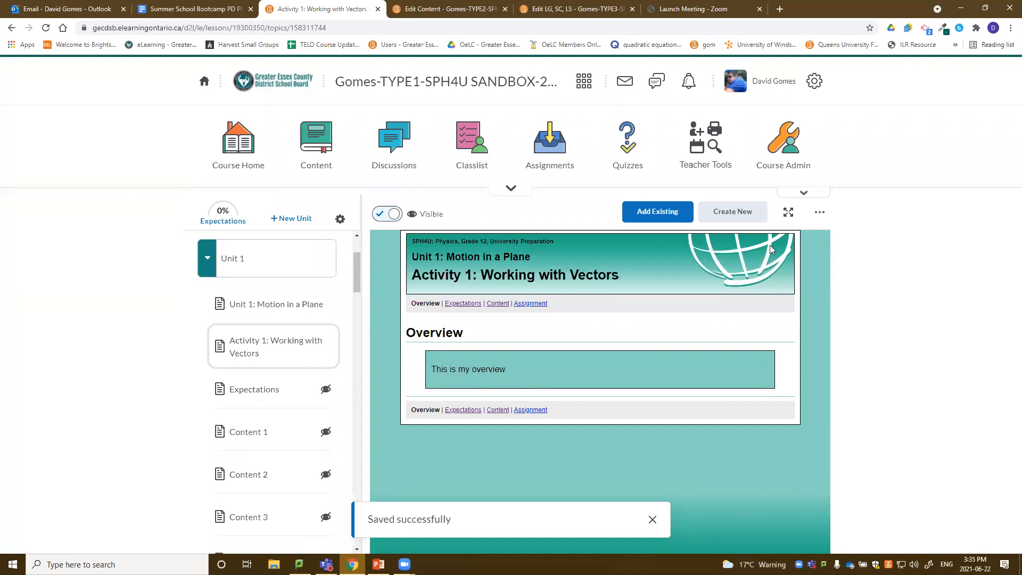
Reopen the Activity 1 page for editing, remove the horizontal line above "This is my overview", and save
{"action": "left_click", "coordinate": [819, 213]}
{"action": "left_click", "coordinate": [748, 238]}
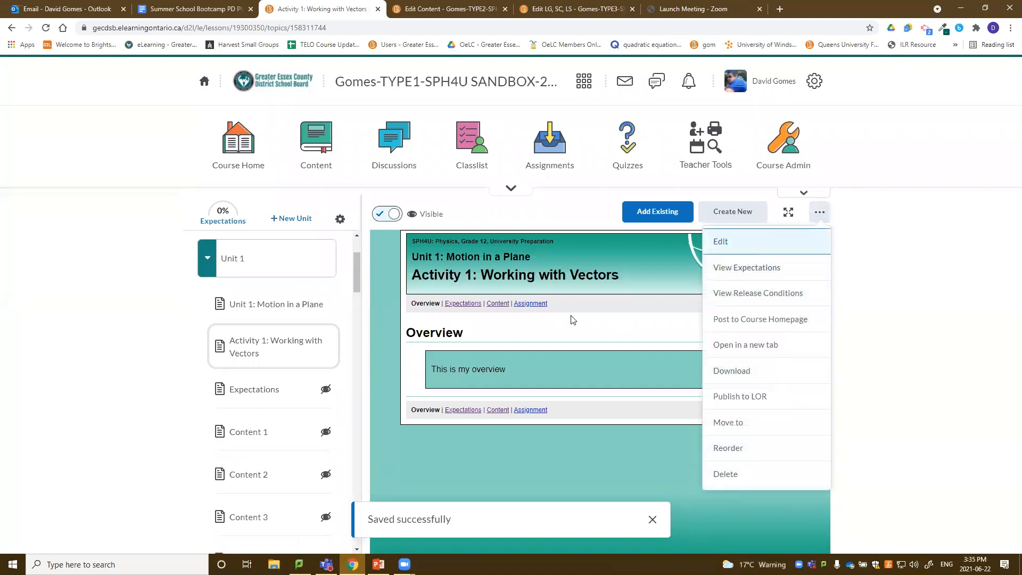
{"action": "left_click", "coordinate": [187, 452]}
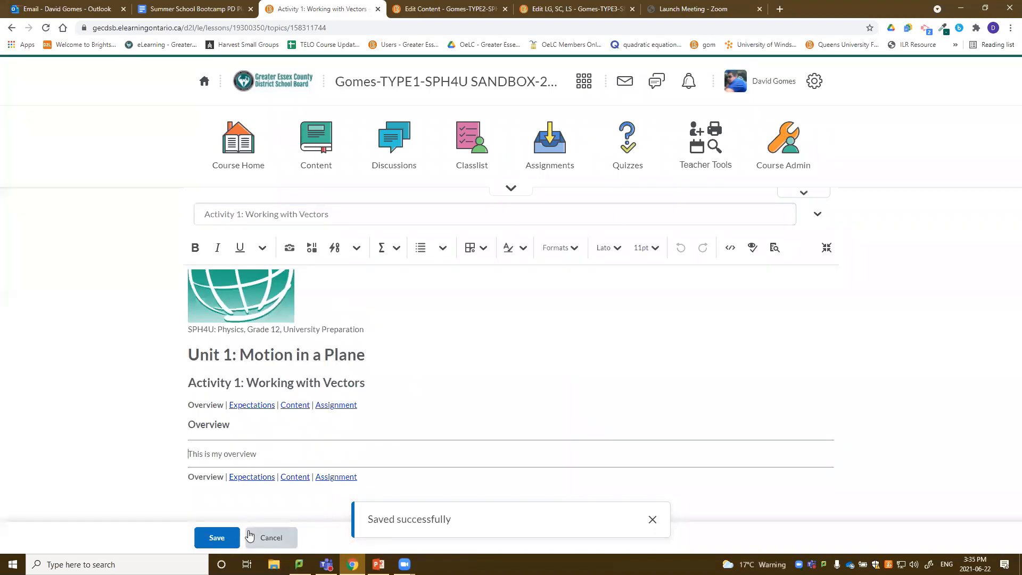
{"action": "key", "text": "BackSpace"}
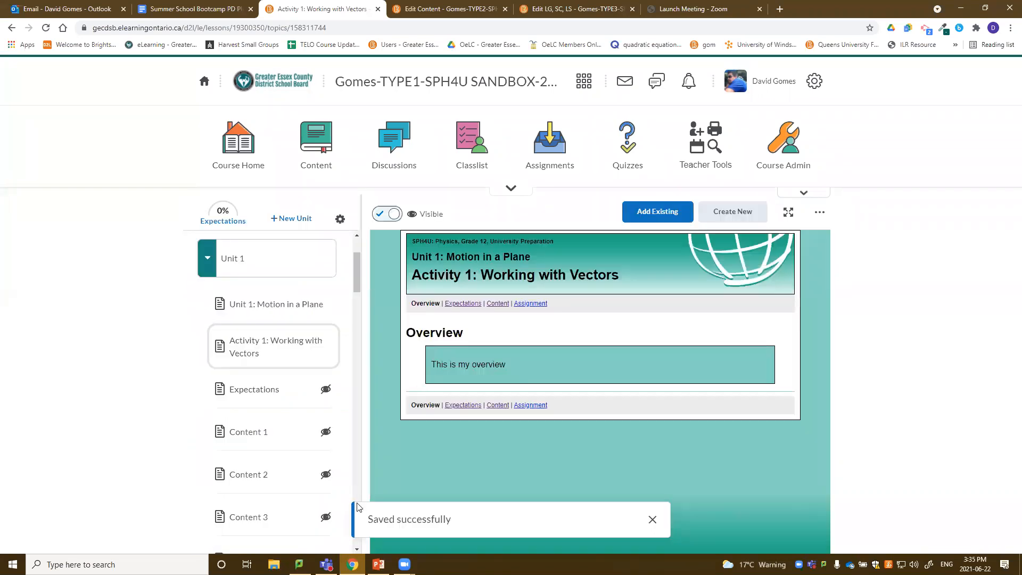
Edit the Activity 1 page again, merge "This is my overview" into the Overview heading line, and save
{"action": "left_click", "coordinate": [820, 212]}
{"action": "left_click", "coordinate": [759, 242]}
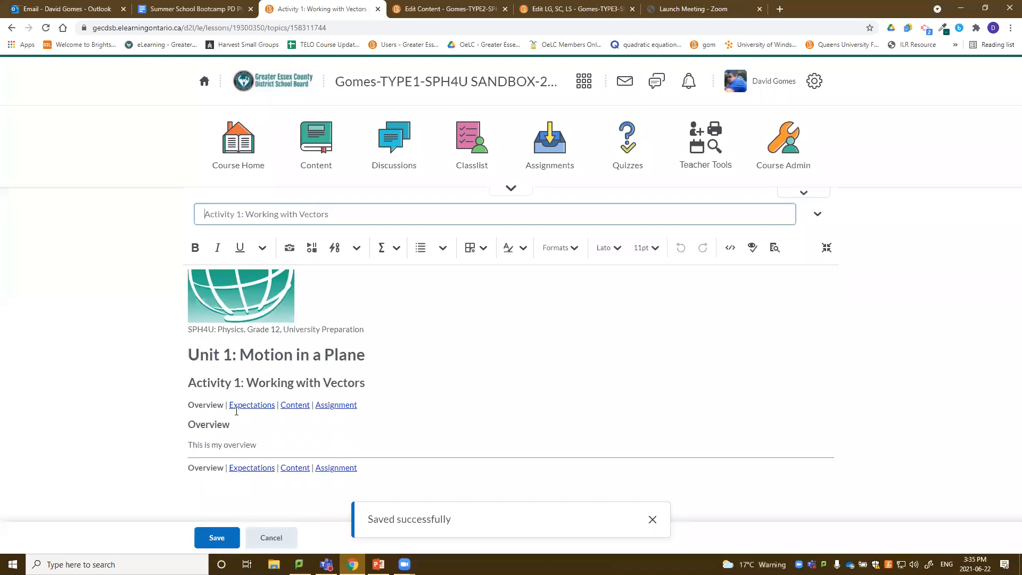
{"action": "left_click", "coordinate": [189, 445]}
{"action": "key", "text": "BackSpace"}
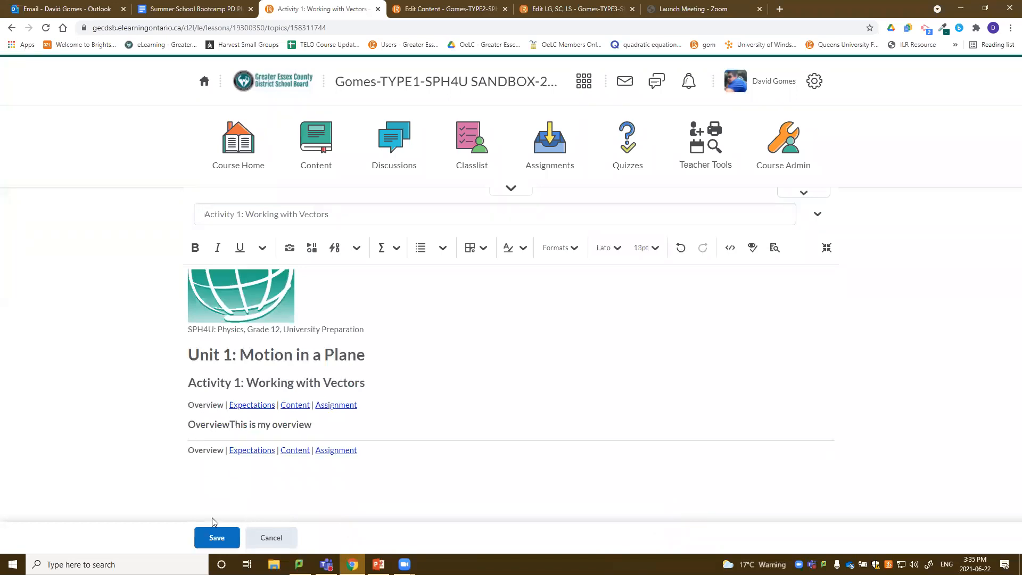
{"action": "left_click", "coordinate": [217, 538]}
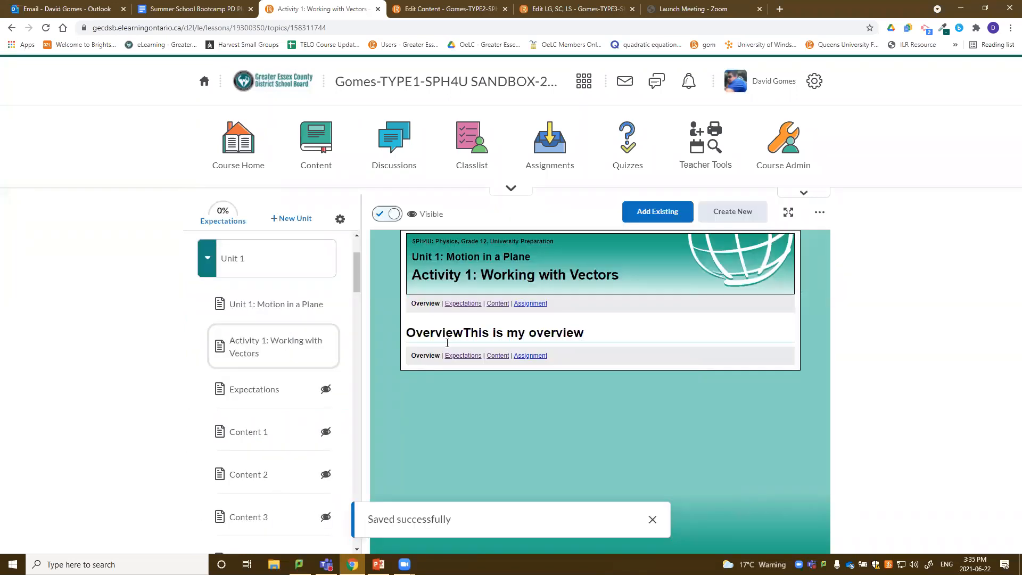
{"action": "left_click_drag", "start_coordinate": [470, 328], "coordinate": [588, 331]}
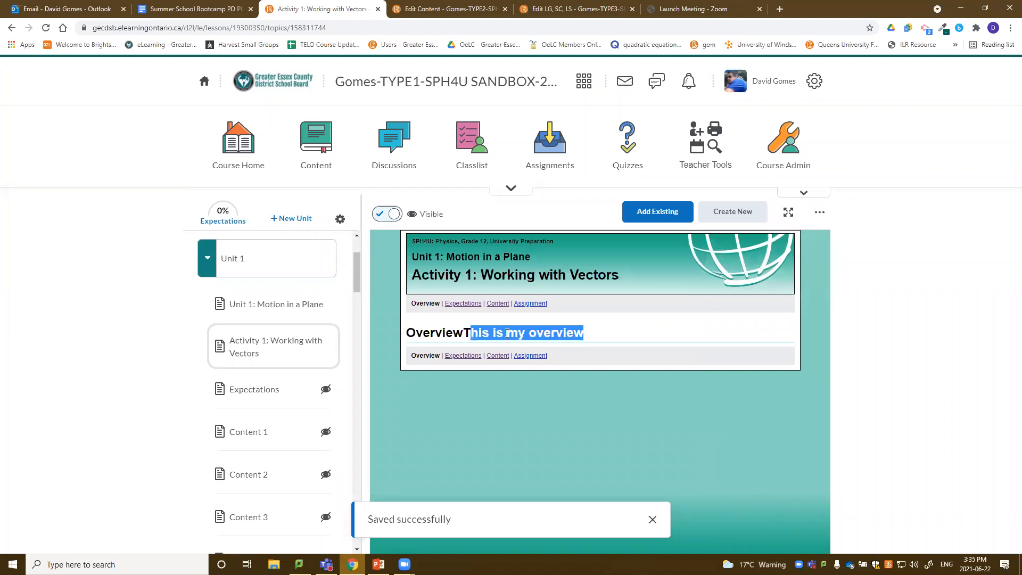
{"action": "left_click", "coordinate": [591, 343]}
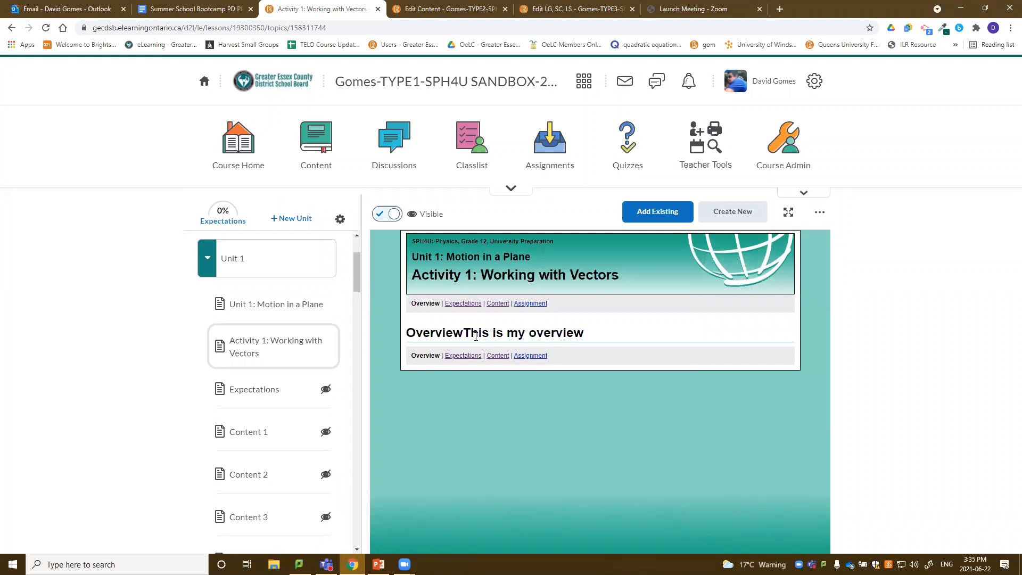
Preview the Activity 1 page from the editor in an enlarged window, examine the merged heading, and leave without saving
{"action": "left_click", "coordinate": [820, 212]}
{"action": "left_click", "coordinate": [772, 242]}
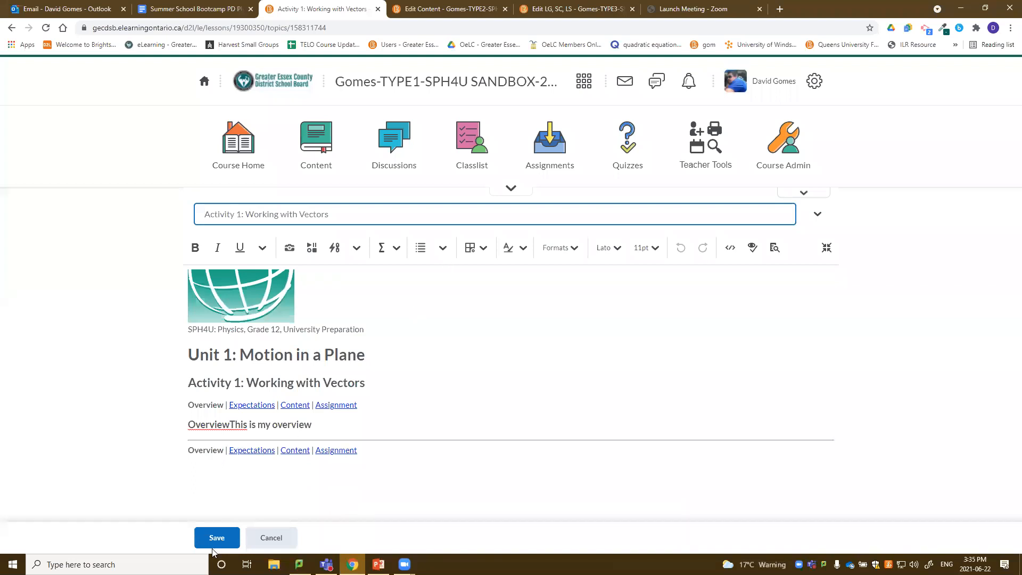
{"action": "left_click", "coordinate": [775, 253]}
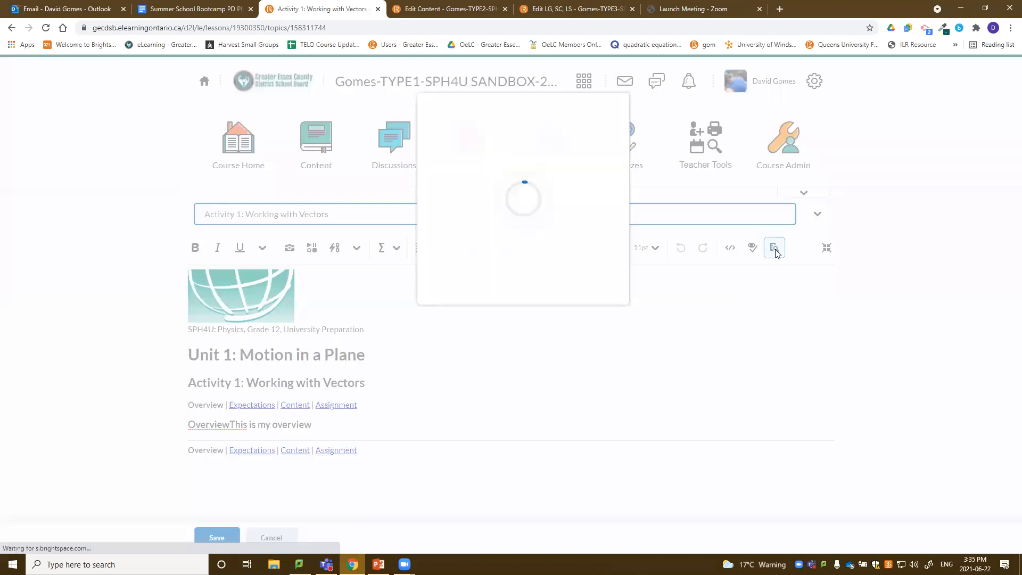
{"action": "left_click_drag", "start_coordinate": [695, 383], "coordinate": [850, 457]}
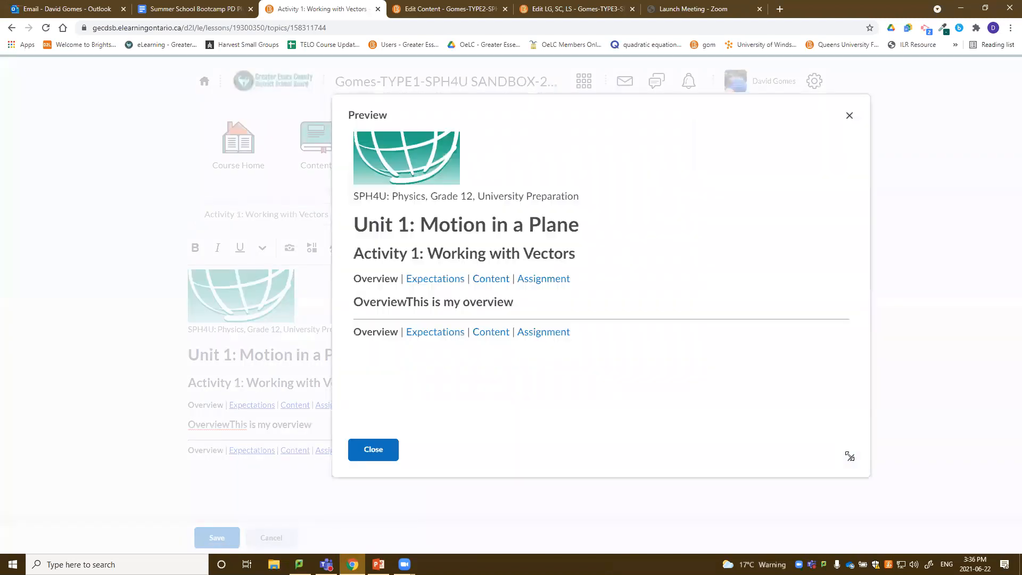
{"action": "left_click_drag", "start_coordinate": [406, 302], "coordinate": [518, 302]}
{"action": "left_click", "coordinate": [486, 302]}
{"action": "left_click", "coordinate": [376, 456]}
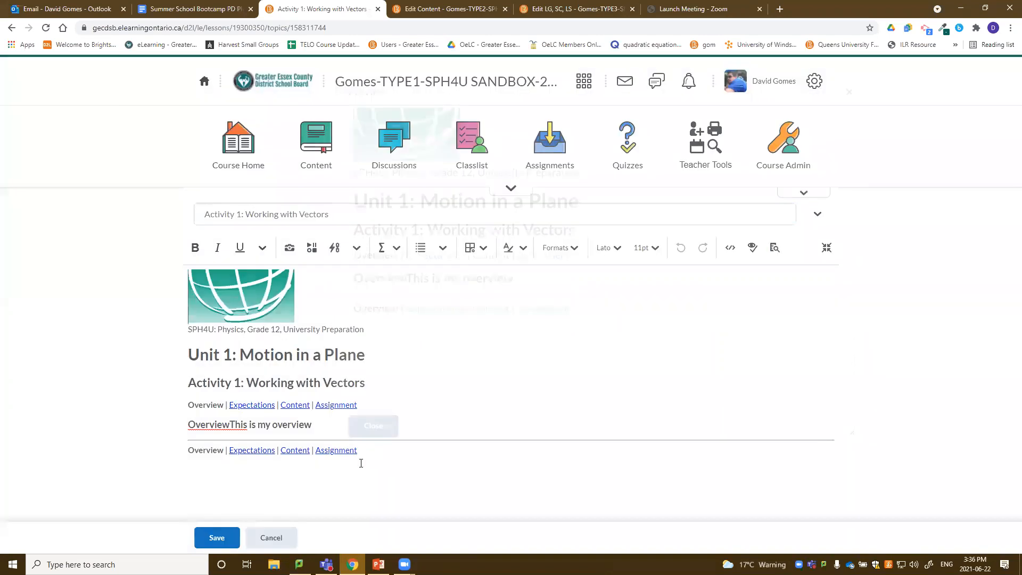
{"action": "left_click", "coordinate": [270, 537]}
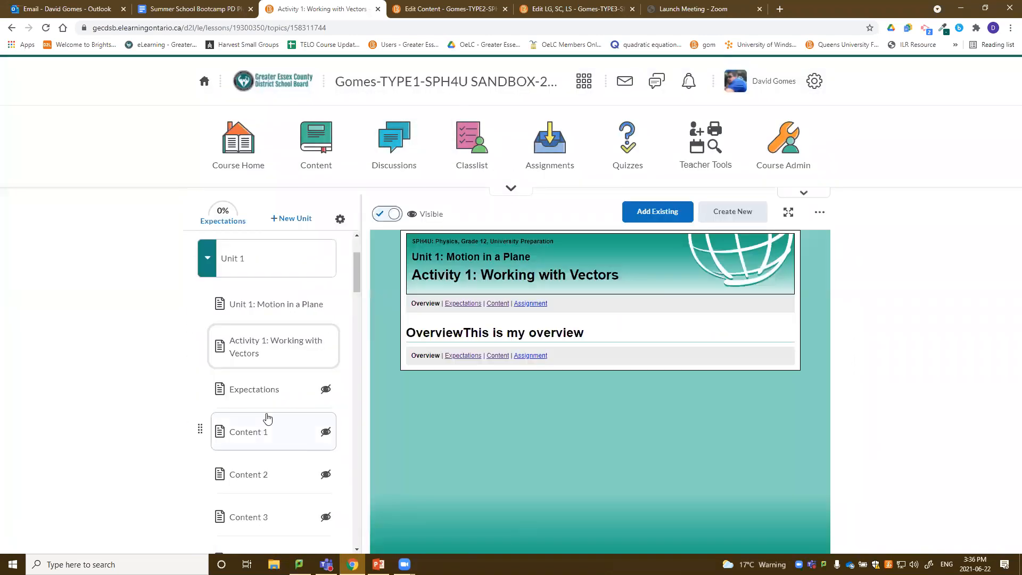
Open the hidden Expectations topic of Unit 1 in the page editor
{"action": "left_click", "coordinate": [276, 391]}
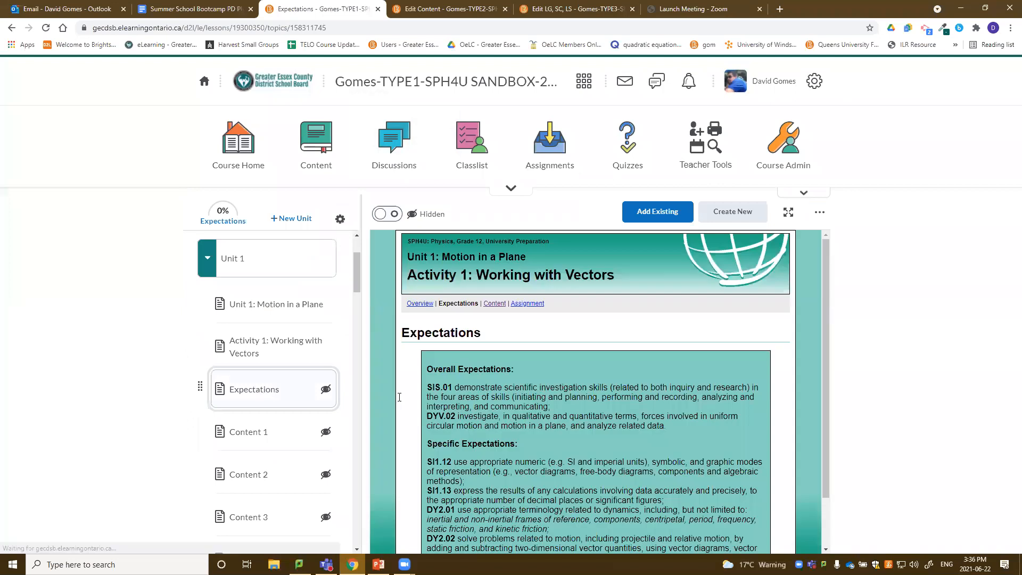
{"action": "left_click", "coordinate": [820, 214]}
{"action": "left_click", "coordinate": [754, 245]}
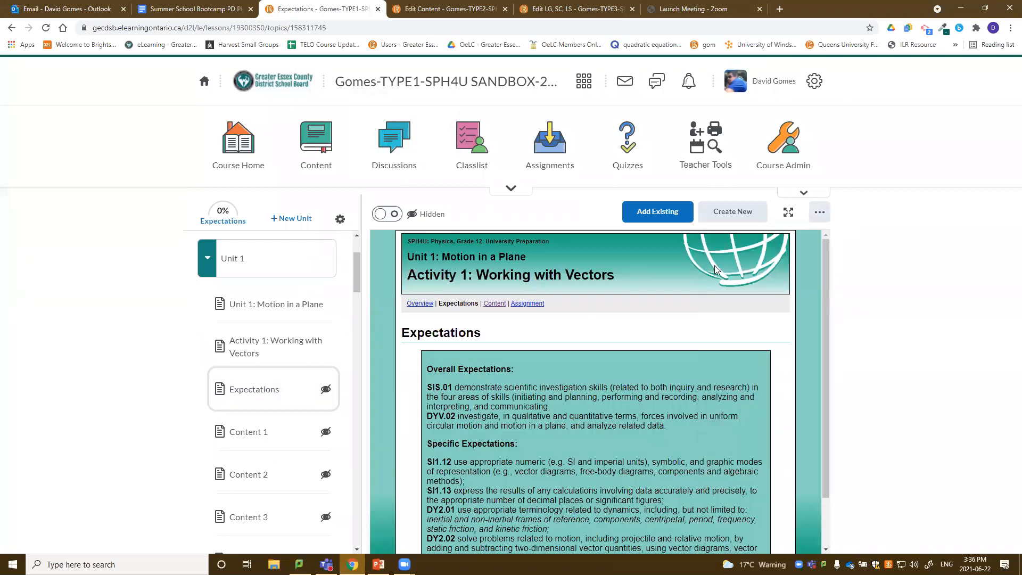
Try merging the "Overall Expectations:" line into the Expectations heading, check it in the preview, and undo the merge
{"action": "left_click", "coordinate": [339, 407]}
{"action": "key", "text": "BackSpace"}
{"action": "key", "text": "BackSpace"}
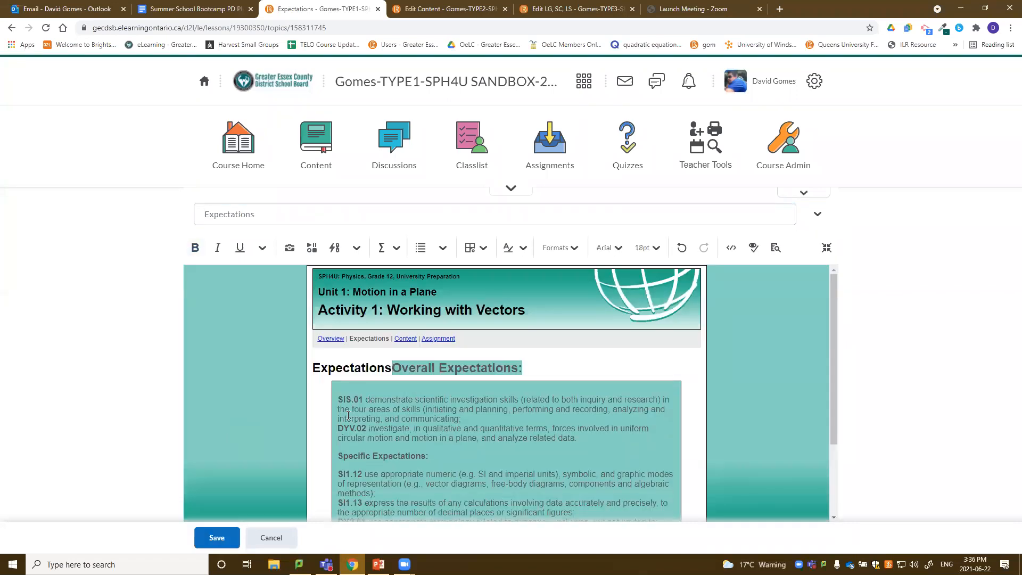
{"action": "left_click", "coordinate": [777, 249]}
{"action": "left_click_drag", "start_coordinate": [695, 383], "coordinate": [777, 434]}
{"action": "scroll", "coordinate": [619, 350], "scroll_direction": "down", "scroll_amount": 5}
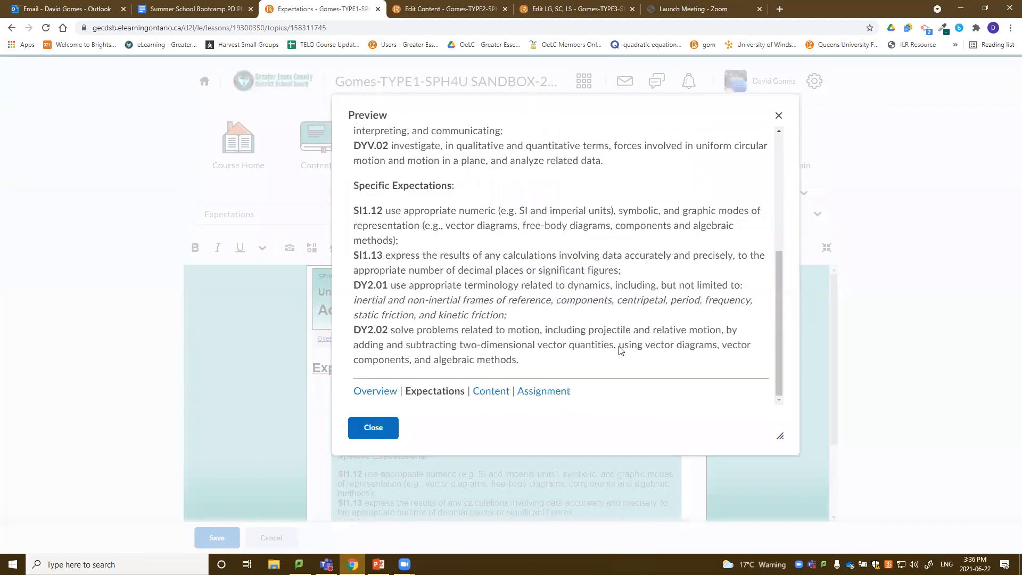
{"action": "scroll", "coordinate": [619, 350], "scroll_direction": "up", "scroll_amount": 5}
{"action": "left_click", "coordinate": [379, 429]}
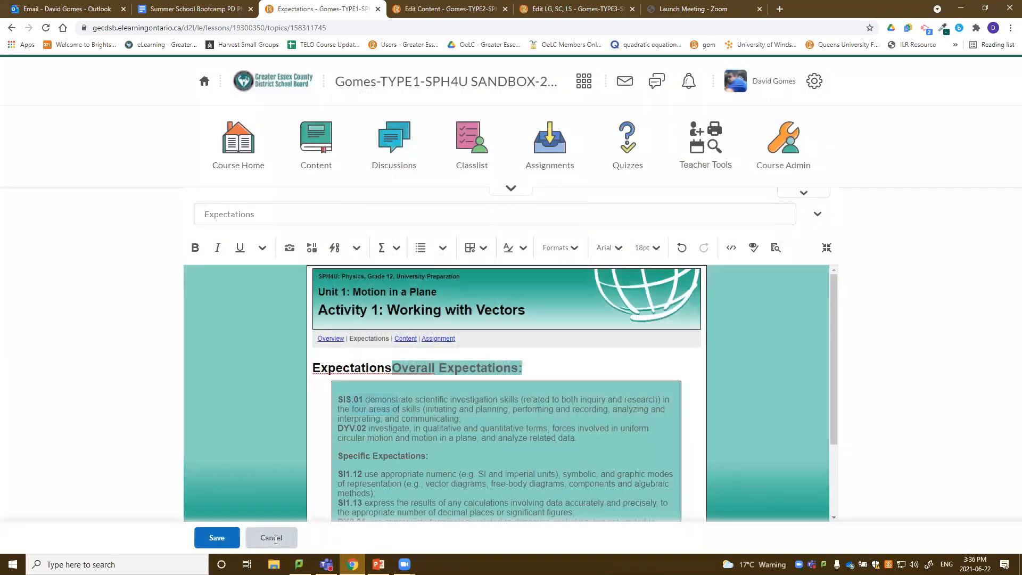
{"action": "left_click", "coordinate": [683, 249]}
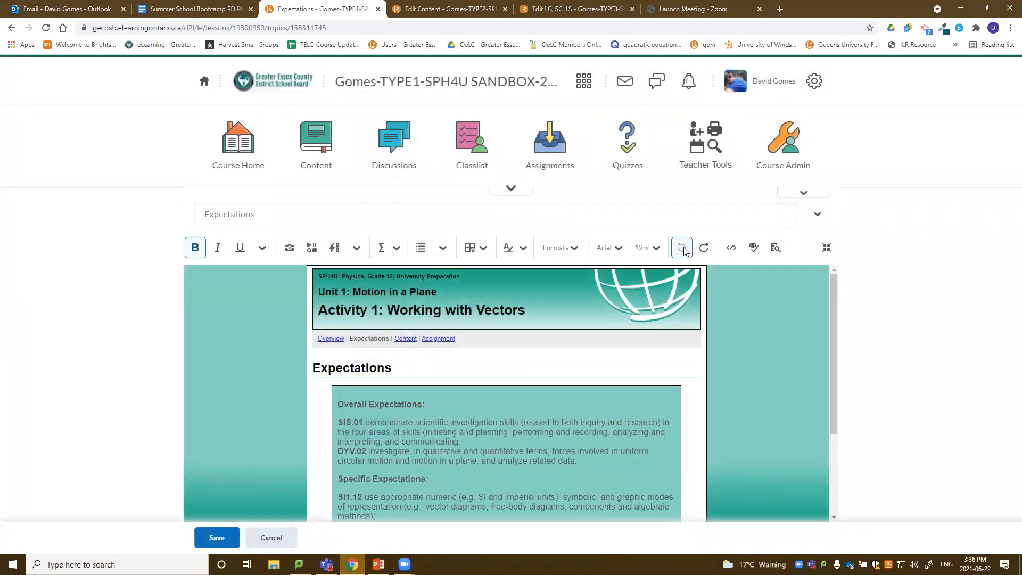
Preview the Expectations page and examine how its Overall Expectations section is laid out
{"action": "left_click", "coordinate": [776, 248]}
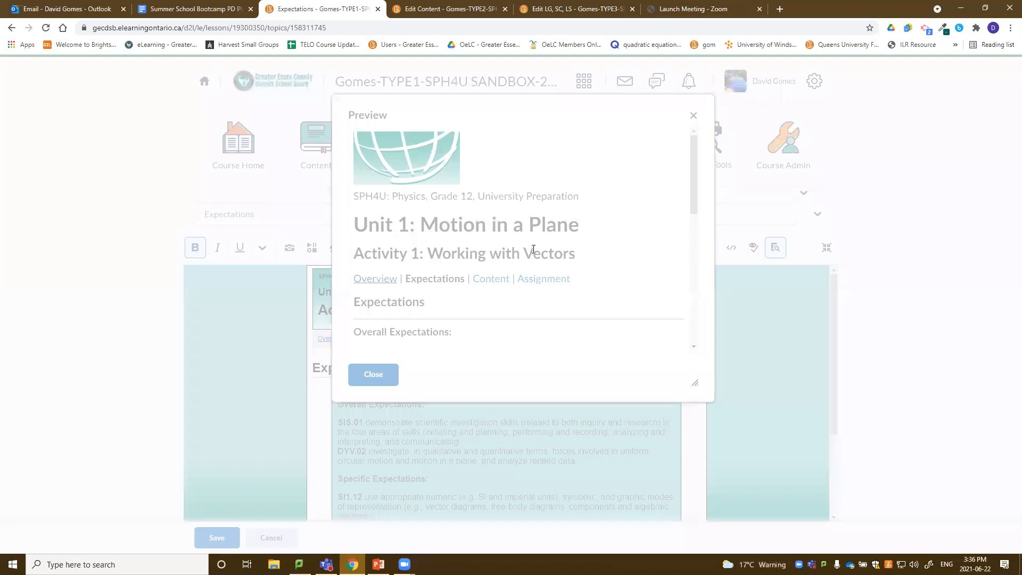
{"action": "scroll", "coordinate": [532, 249], "scroll_direction": "down", "scroll_amount": 6}
{"action": "scroll", "coordinate": [479, 261], "scroll_direction": "up", "scroll_amount": 6}
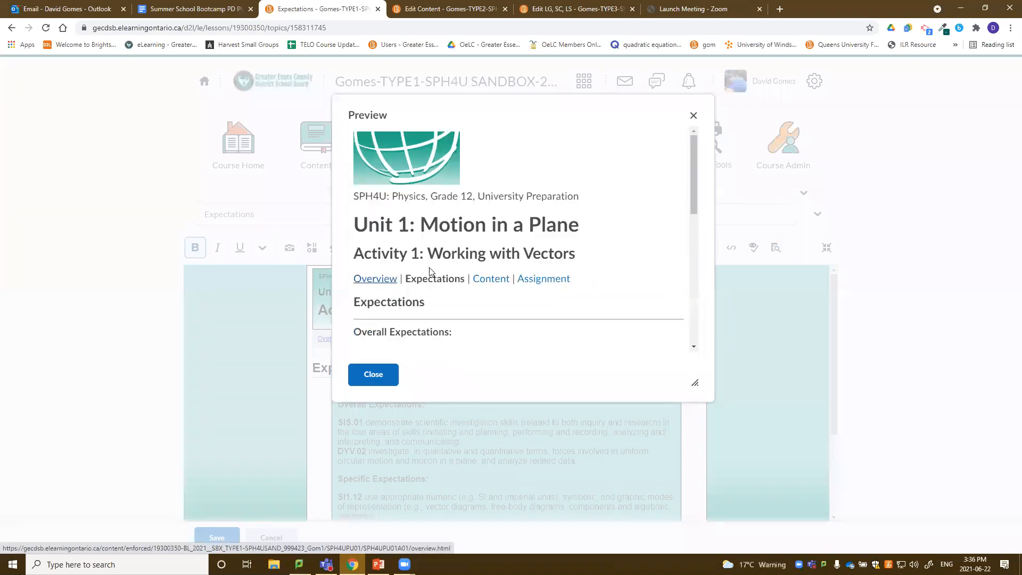
{"action": "scroll", "coordinate": [415, 274], "scroll_direction": "down", "scroll_amount": 1}
{"action": "left_click_drag", "start_coordinate": [453, 279], "coordinate": [371, 282]}
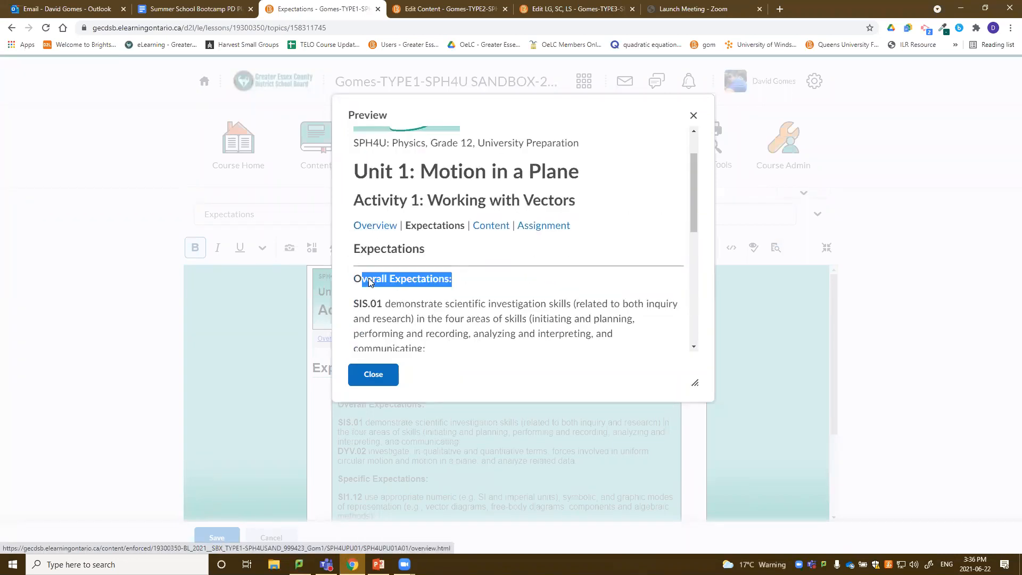
{"action": "left_click", "coordinate": [405, 343]}
{"action": "left_click", "coordinate": [367, 373]}
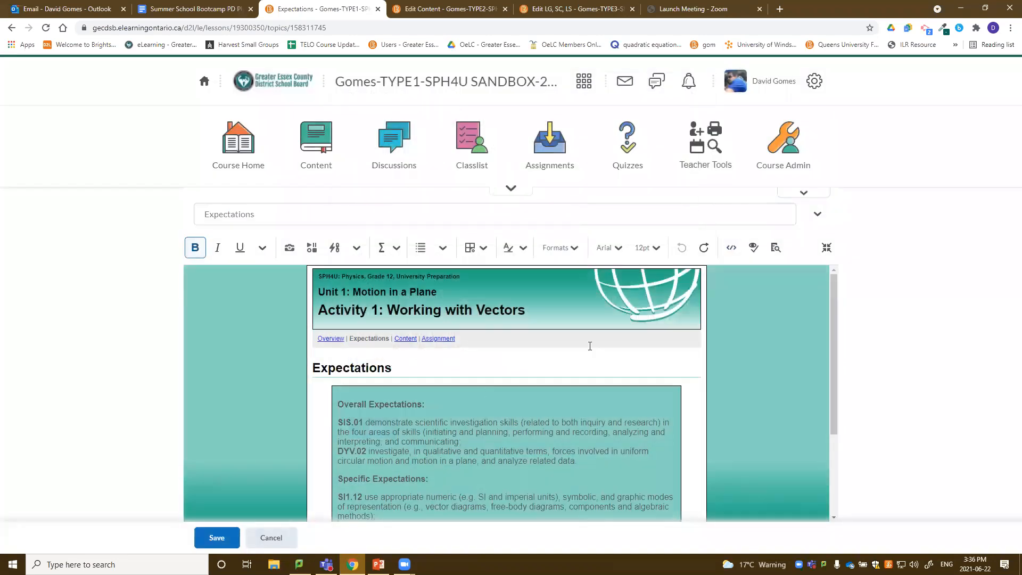
Try overwriting part of the Specific Expectations text with filler characters, undo the replacement, and leave the Expectations editor without saving
{"action": "scroll", "coordinate": [376, 421], "scroll_direction": "down", "scroll_amount": 3}
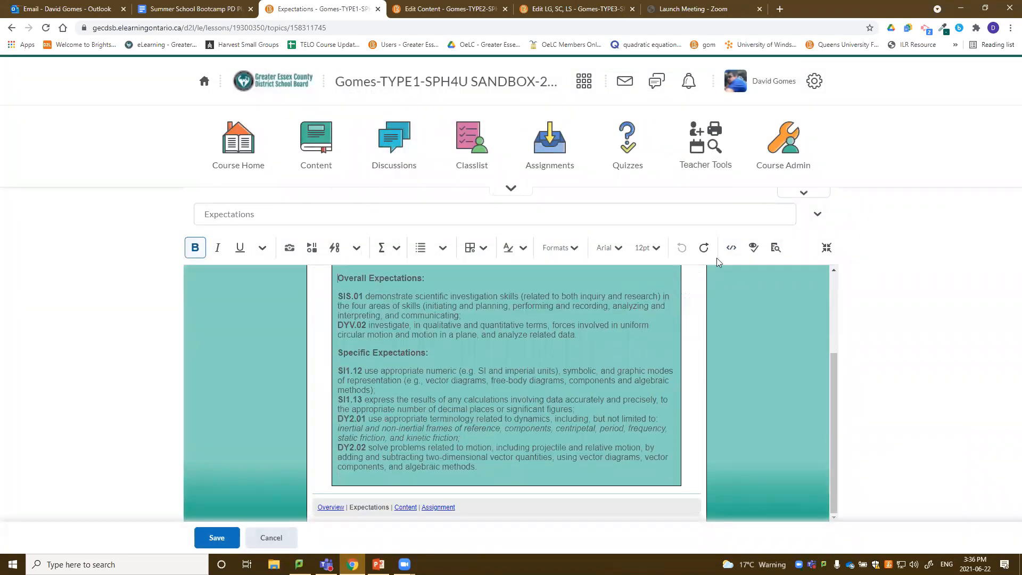
{"action": "left_click_drag", "start_coordinate": [375, 409], "coordinate": [498, 426]}
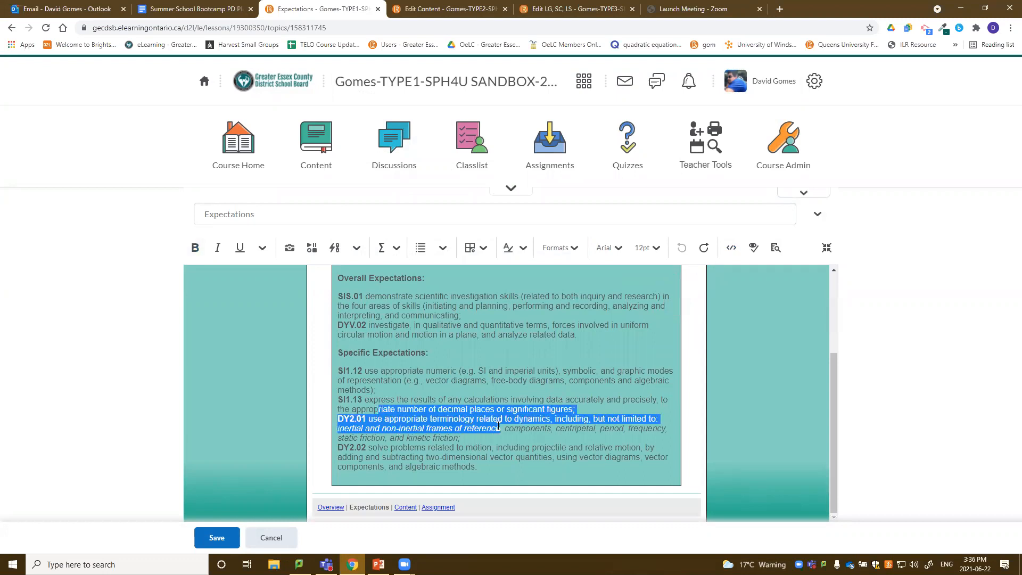
{"action": "type", "text": "aksbhdcashfjklsdh, components, centripetal, period, frequency, static friction,"}
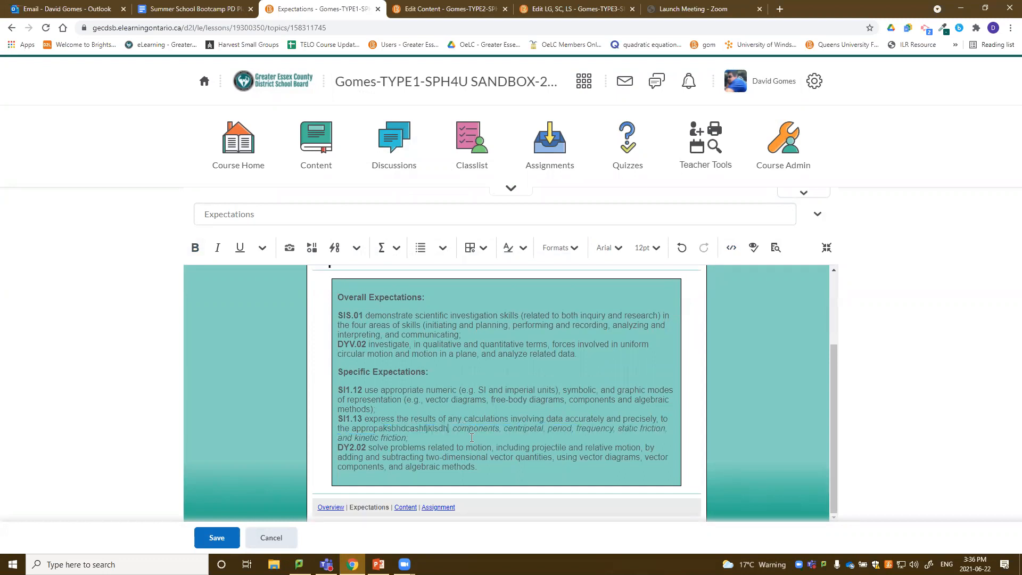
{"action": "left_click", "coordinate": [682, 248]}
{"action": "left_click", "coordinate": [704, 248]}
{"action": "left_click", "coordinate": [682, 247]}
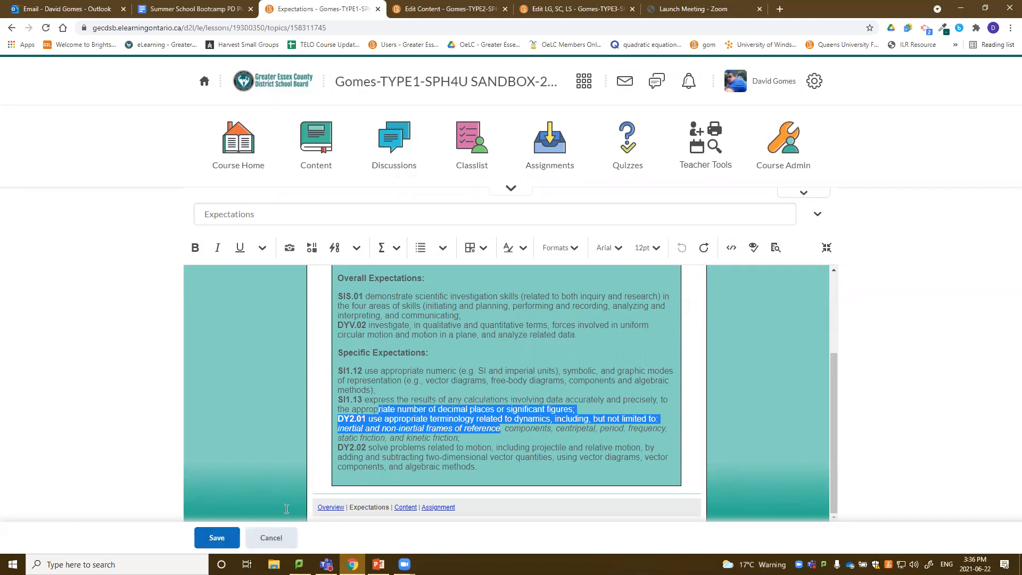
{"action": "left_click", "coordinate": [270, 539]}
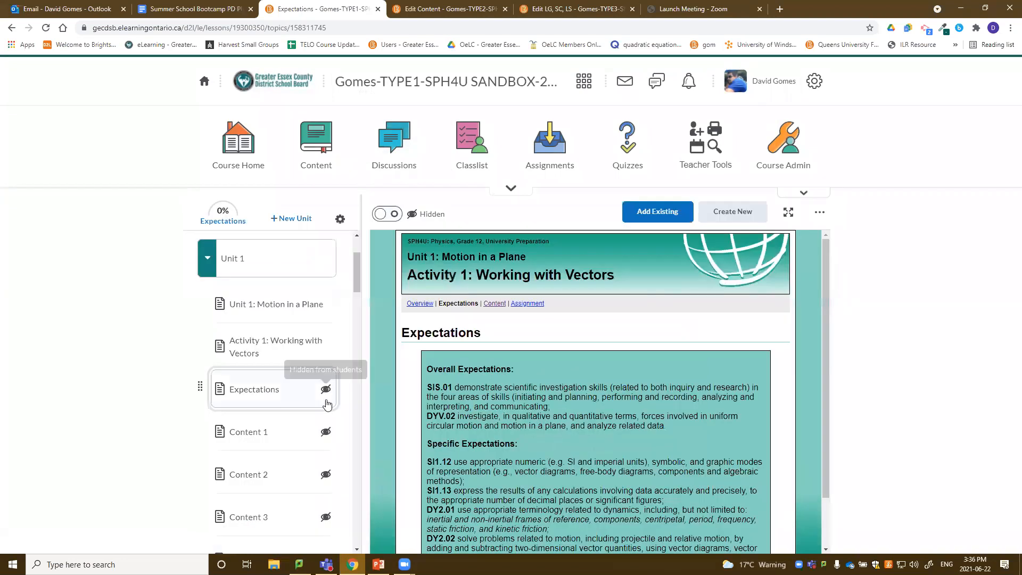
Switch to the TYPE2 SPH4C sandbox course and expand its Edit Content unit down to the Activity 1 topics
{"action": "left_click", "coordinate": [452, 10]}
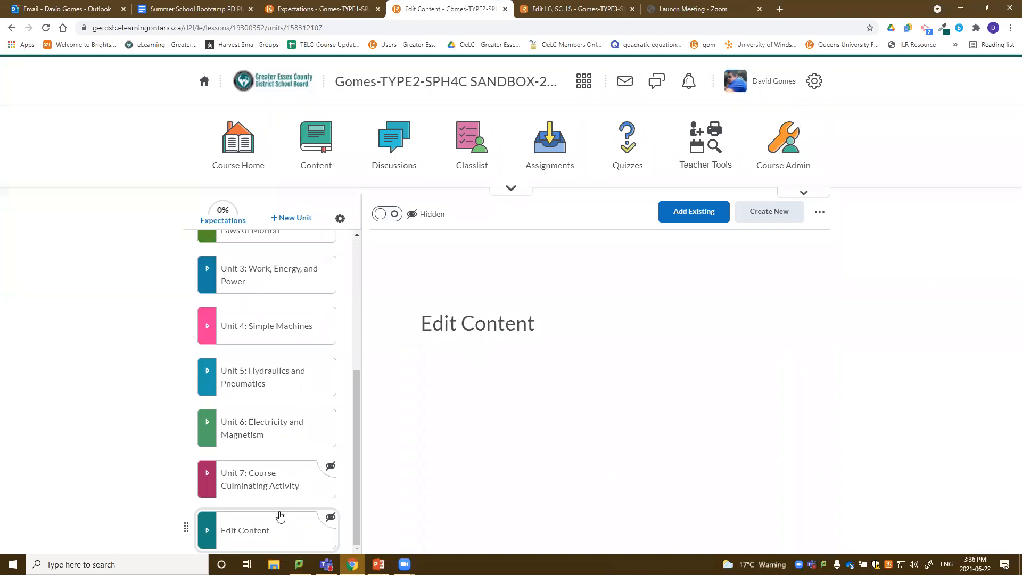
{"action": "left_click", "coordinate": [267, 534]}
{"action": "scroll", "coordinate": [294, 414], "scroll_direction": "down", "scroll_amount": 6}
{"action": "scroll", "coordinate": [281, 352], "scroll_direction": "up", "scroll_amount": 3}
{"action": "left_click", "coordinate": [228, 372]}
{"action": "scroll", "coordinate": [262, 325], "scroll_direction": "up", "scroll_amount": 2}
{"action": "scroll", "coordinate": [266, 299], "scroll_direction": "down", "scroll_amount": 2}
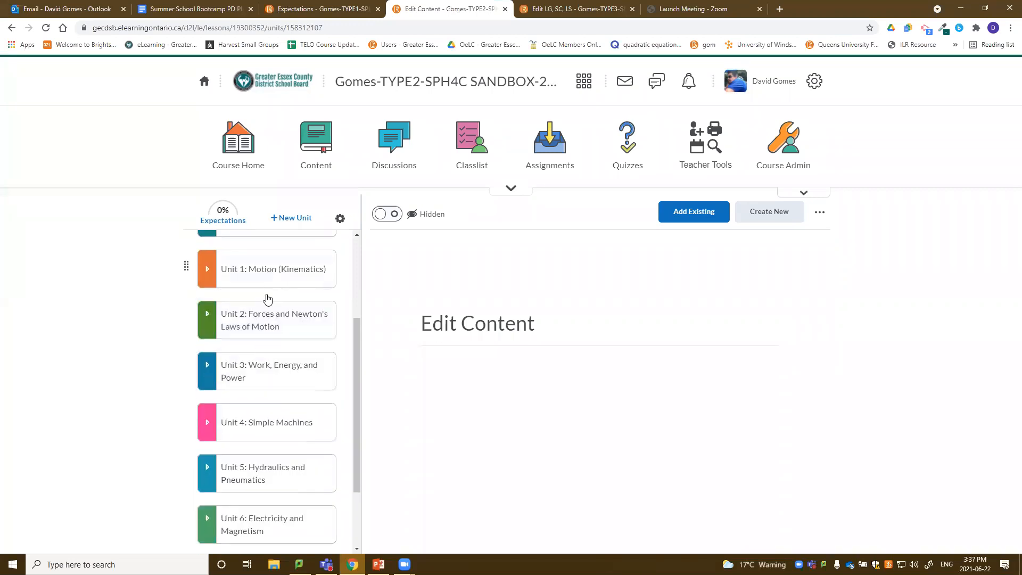
{"action": "left_click", "coordinate": [265, 534]}
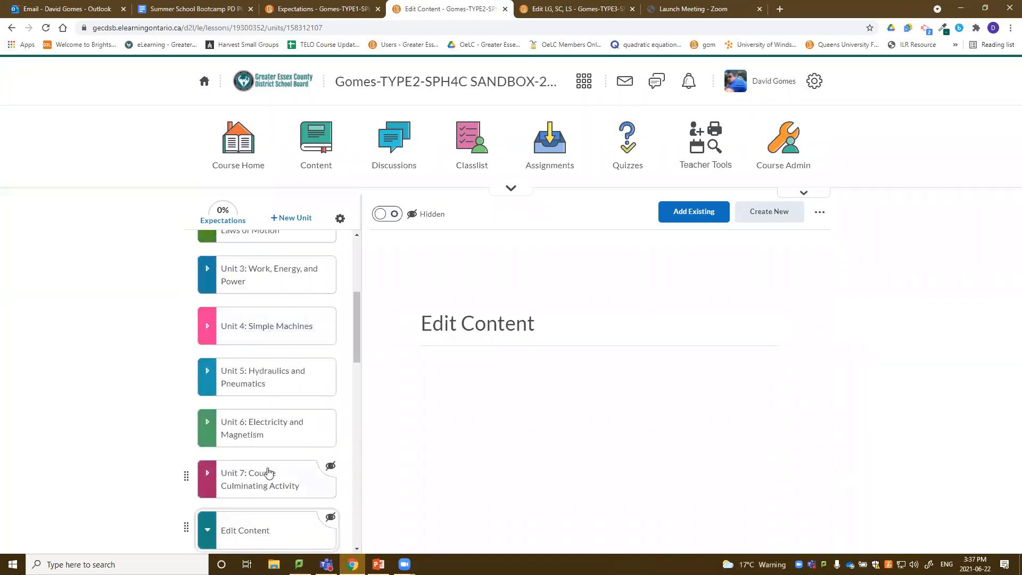
{"action": "scroll", "coordinate": [267, 471], "scroll_direction": "down", "scroll_amount": 5}
{"action": "scroll", "coordinate": [266, 404], "scroll_direction": "down", "scroll_amount": 3}
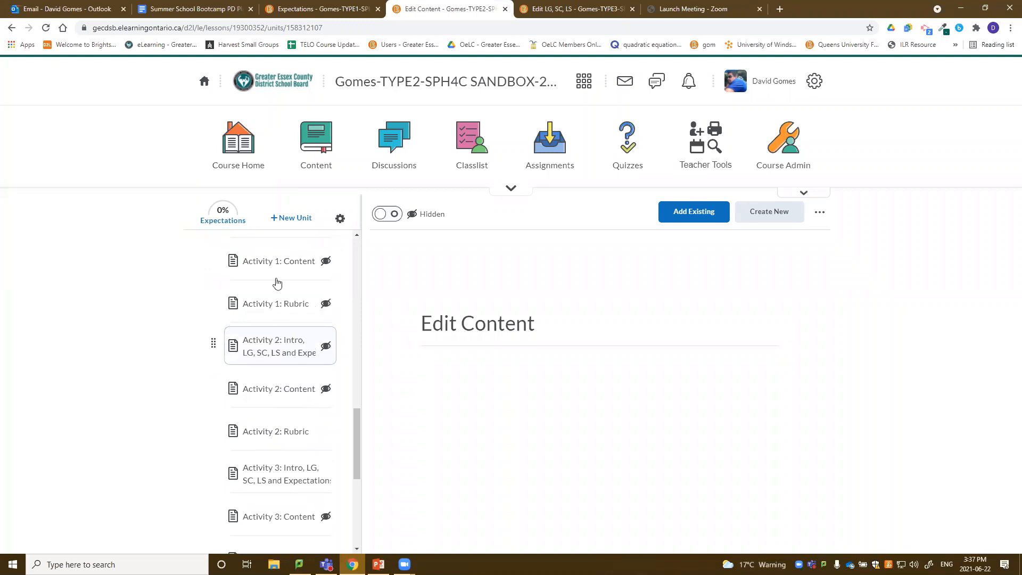
Open the hidden "Activity 1: Content" topic in the page editor
{"action": "left_click", "coordinate": [284, 261]}
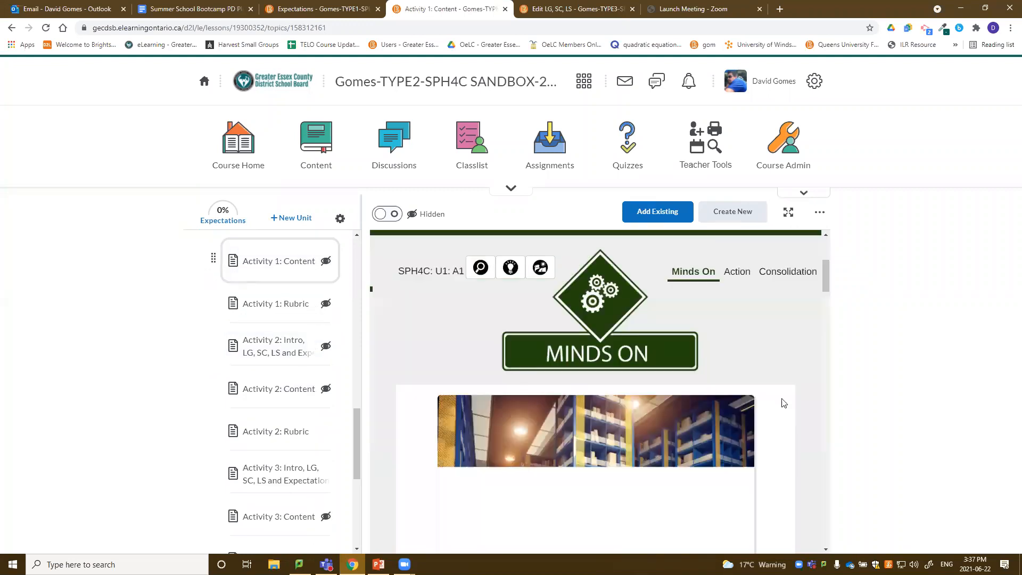
{"action": "left_click", "coordinate": [820, 213]}
{"action": "left_click", "coordinate": [763, 248]}
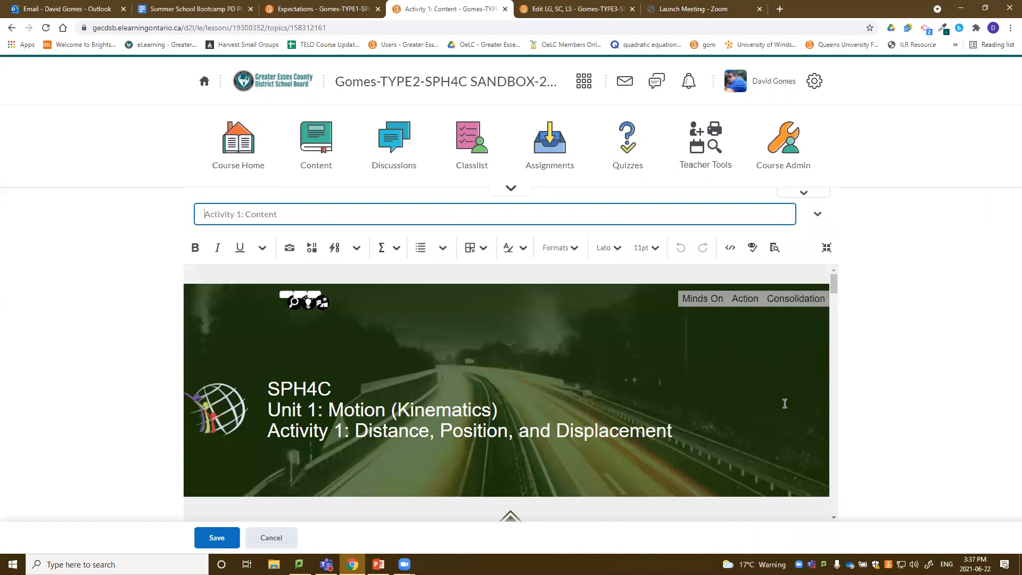
Examine how the Activity 1 images, embedded video, and "Show me the way!" task are laid out in the editor
{"action": "scroll", "coordinate": [814, 450], "scroll_direction": "down", "scroll_amount": 5}
{"action": "scroll", "coordinate": [785, 401], "scroll_direction": "down", "scroll_amount": 8}
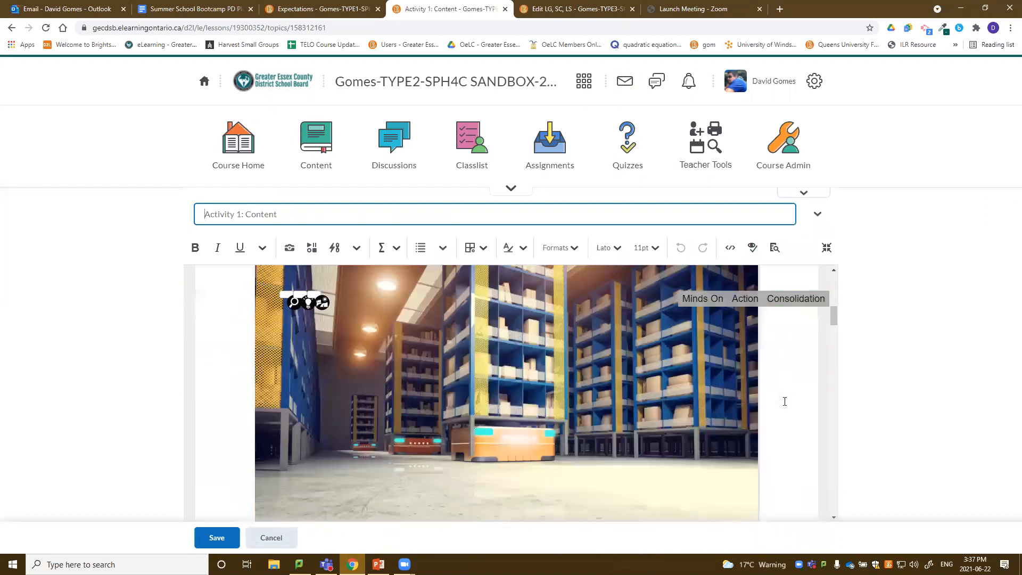
{"action": "scroll", "coordinate": [785, 401], "scroll_direction": "down", "scroll_amount": 7}
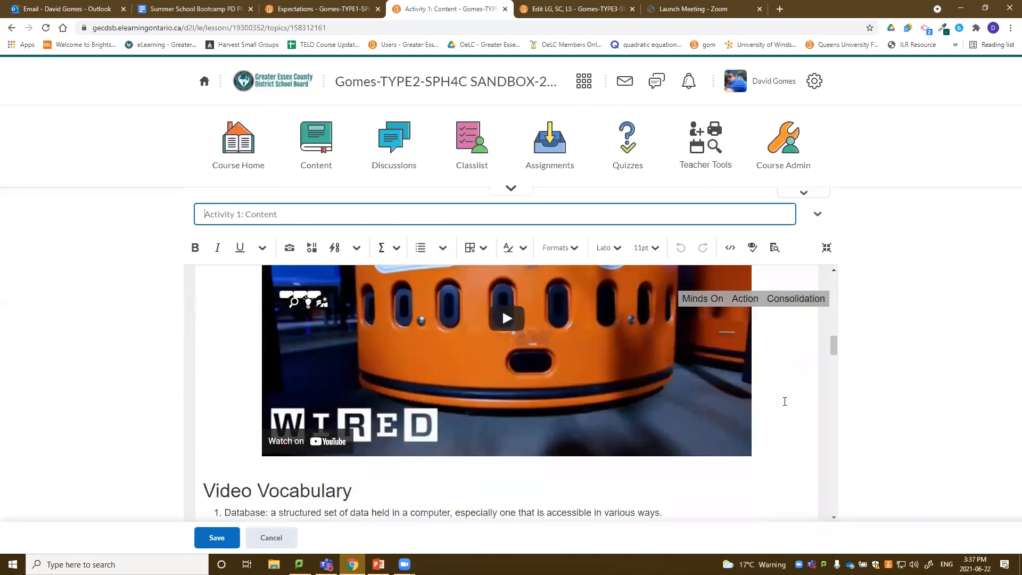
{"action": "scroll", "coordinate": [785, 401], "scroll_direction": "up", "scroll_amount": 8}
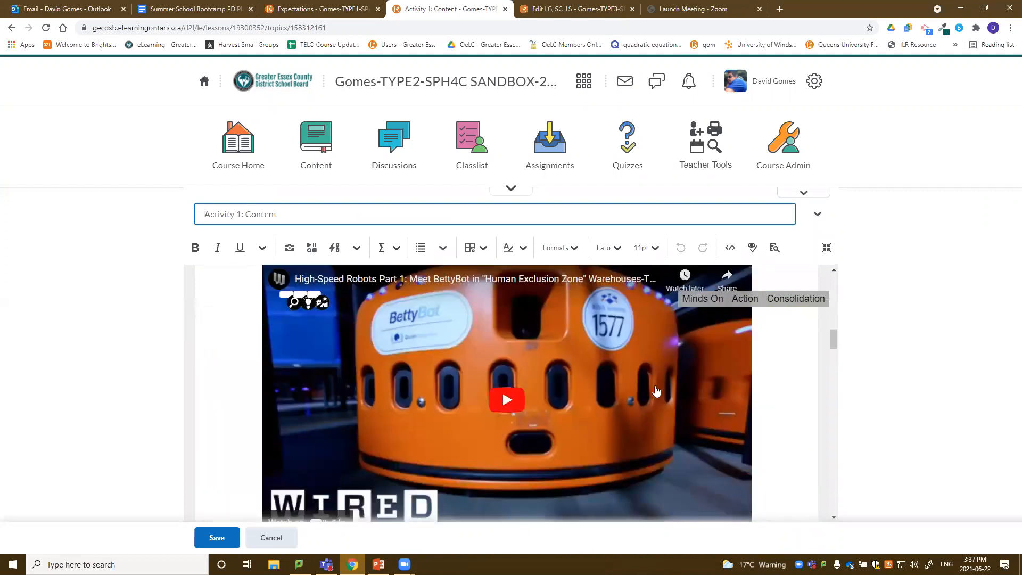
{"action": "scroll", "coordinate": [729, 392], "scroll_direction": "down", "scroll_amount": 10}
{"action": "scroll", "coordinate": [729, 392], "scroll_direction": "down", "scroll_amount": 8}
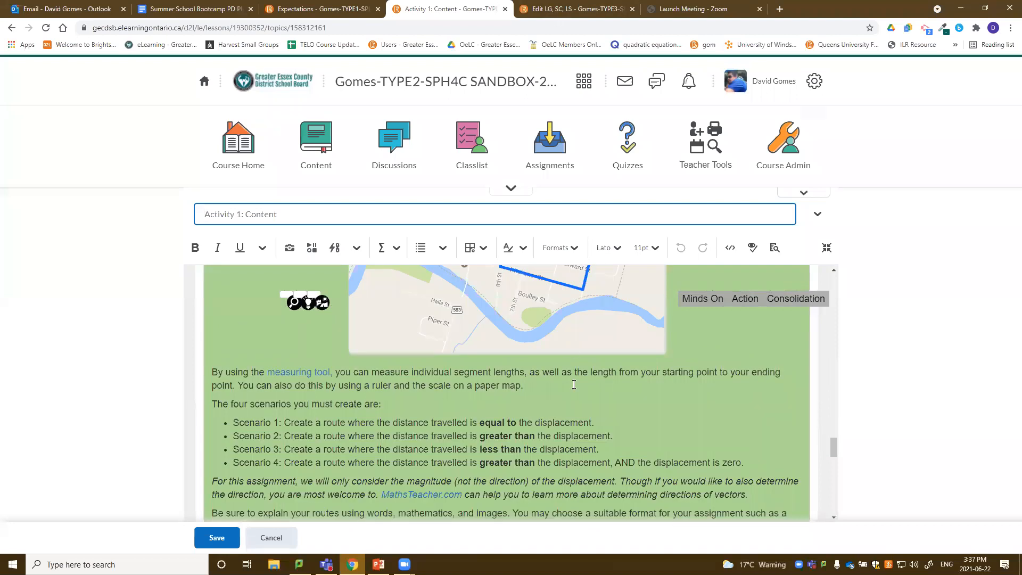
{"action": "scroll", "coordinate": [572, 353], "scroll_direction": "down", "scroll_amount": 3}
{"action": "scroll", "coordinate": [573, 372], "scroll_direction": "up", "scroll_amount": 6}
{"action": "scroll", "coordinate": [574, 384], "scroll_direction": "up", "scroll_amount": 15}
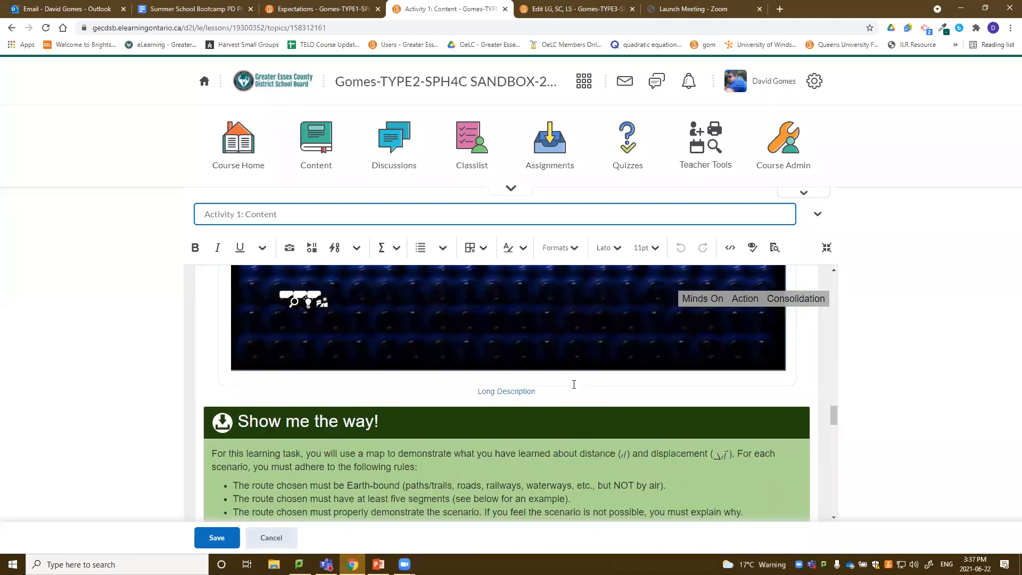
{"action": "scroll", "coordinate": [574, 384], "scroll_direction": "up", "scroll_amount": 10}
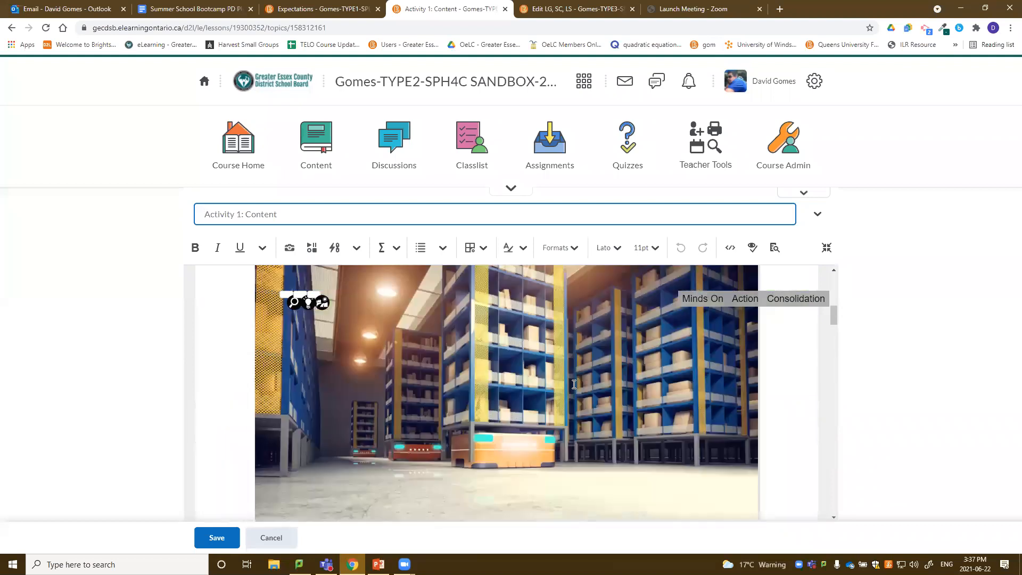
{"action": "scroll", "coordinate": [573, 384], "scroll_direction": "down", "scroll_amount": 3}
{"action": "scroll", "coordinate": [574, 384], "scroll_direction": "down", "scroll_amount": 5}
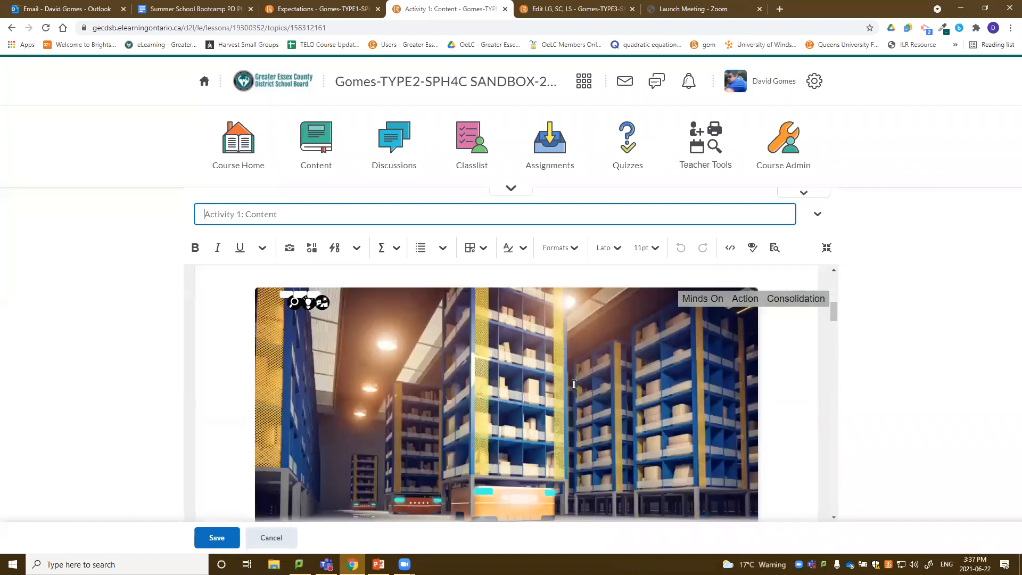
{"action": "scroll", "coordinate": [386, 311], "scroll_direction": "up", "scroll_amount": 2}
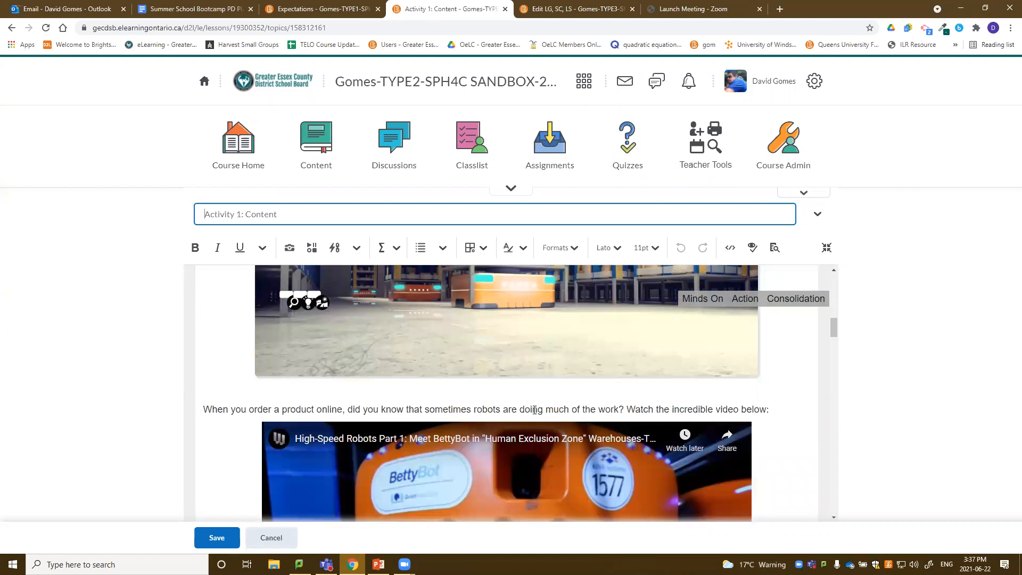
Add a separate line reading "Word" above the paragraph beginning "When you order a product online"
{"action": "left_click", "coordinate": [207, 413]}
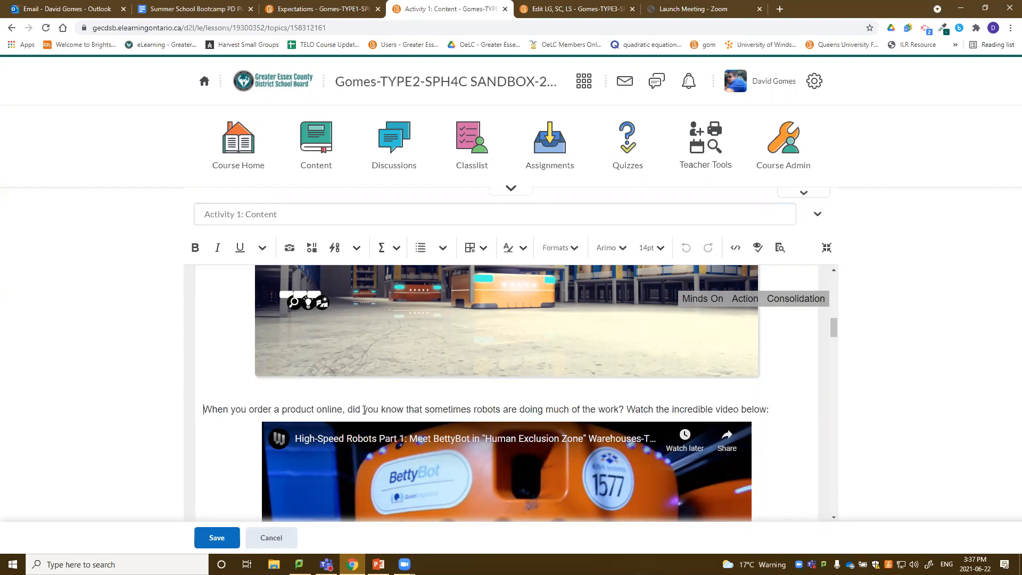
{"action": "type", "text": "Word"}
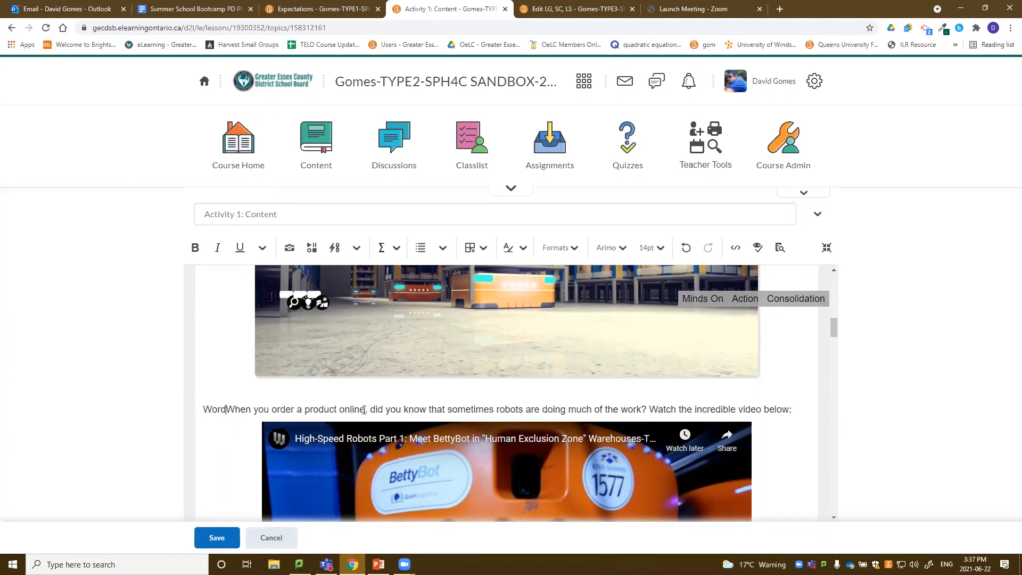
{"action": "key", "text": "Return"}
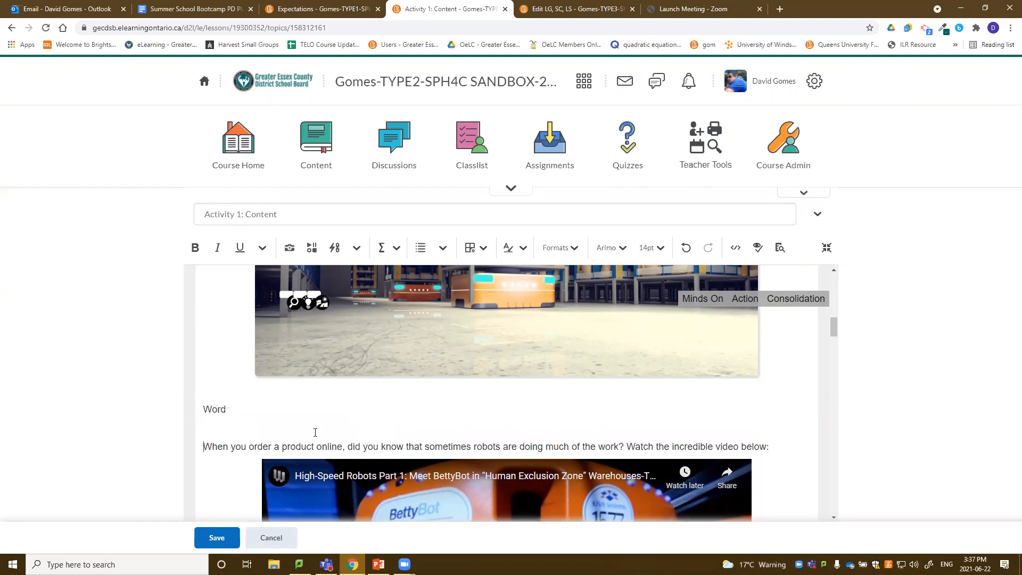
Replace the "Word" line with "Be sure to practice this sheet before moving on:"
{"action": "left_click_drag", "start_coordinate": [226, 410], "coordinate": [202, 410]}
{"action": "left_click", "coordinate": [222, 408]}
{"action": "left_click_drag", "start_coordinate": [226, 410], "coordinate": [206, 413]}
{"action": "type", "text": "Be sure to practice this"}
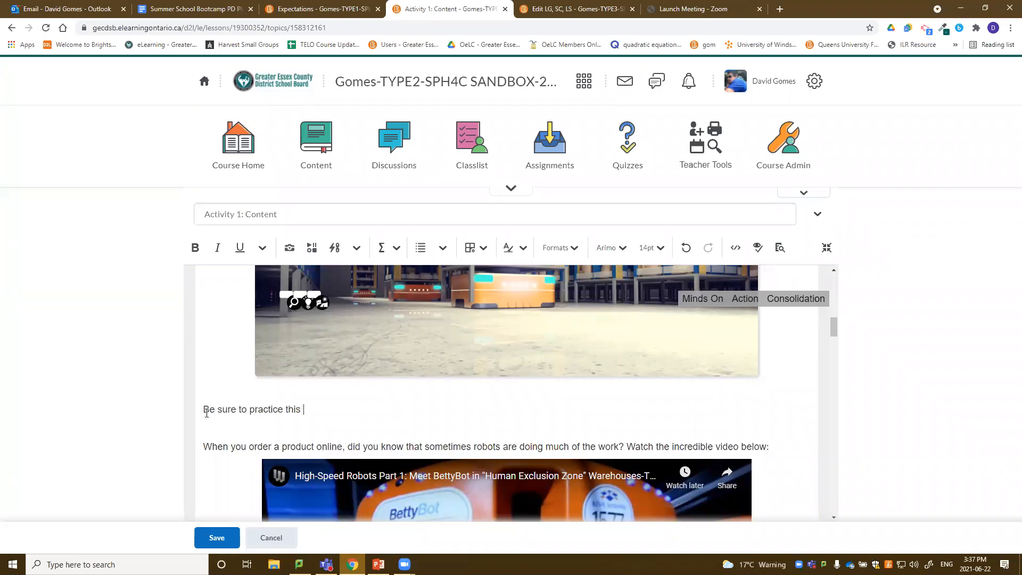
{"action": "type", "text": " sheet before mor"}
{"action": "type", "text": "ing on"}
{"action": "key", "text": "Return"}
{"action": "type", "text": ":"}
{"action": "key", "text": "BackSpace"}
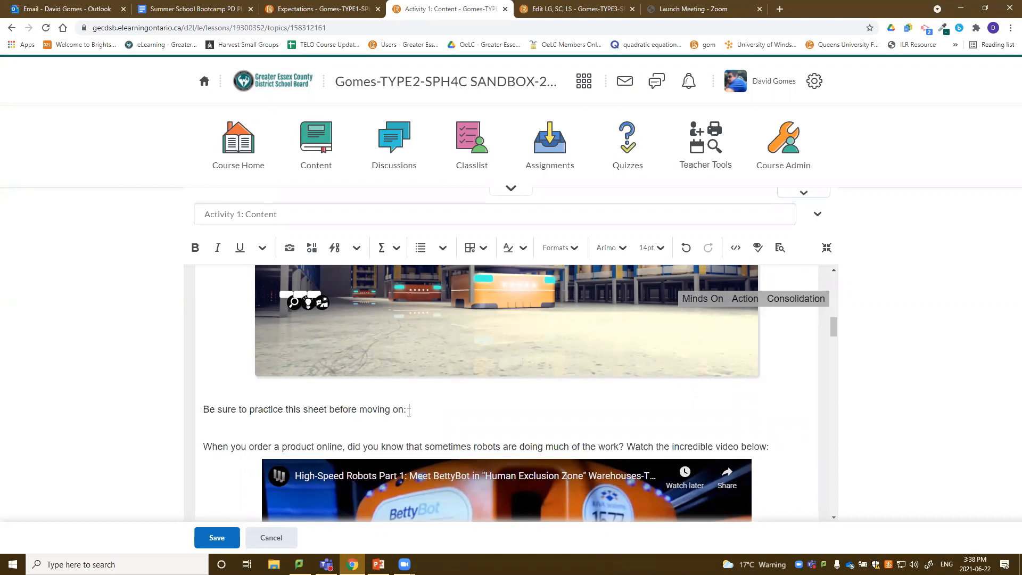
Upload MHF4U FSE.pdf from the computer's Desktop into the course's default file location for insertion after the new sentence
{"action": "left_click", "coordinate": [311, 248]}
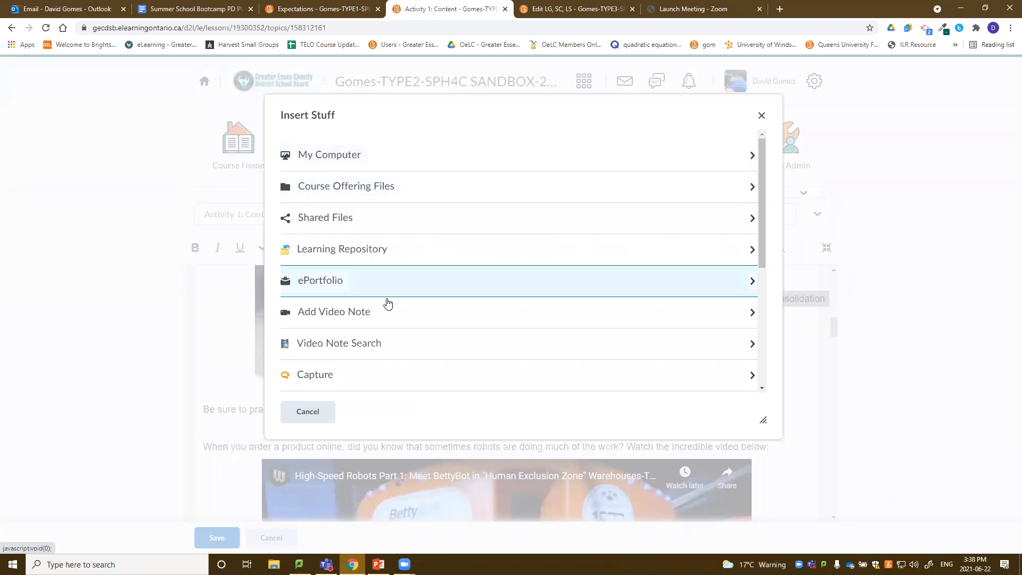
{"action": "scroll", "coordinate": [388, 308], "scroll_direction": "down", "scroll_amount": 2}
{"action": "scroll", "coordinate": [387, 308], "scroll_direction": "down", "scroll_amount": 1}
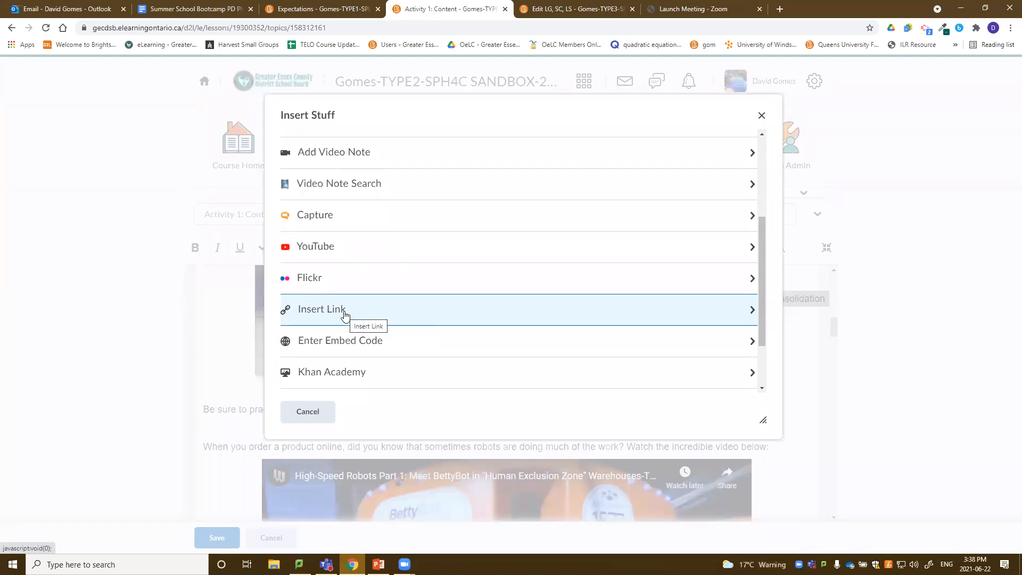
{"action": "scroll", "coordinate": [346, 240], "scroll_direction": "up", "scroll_amount": 3}
{"action": "left_click", "coordinate": [349, 161]}
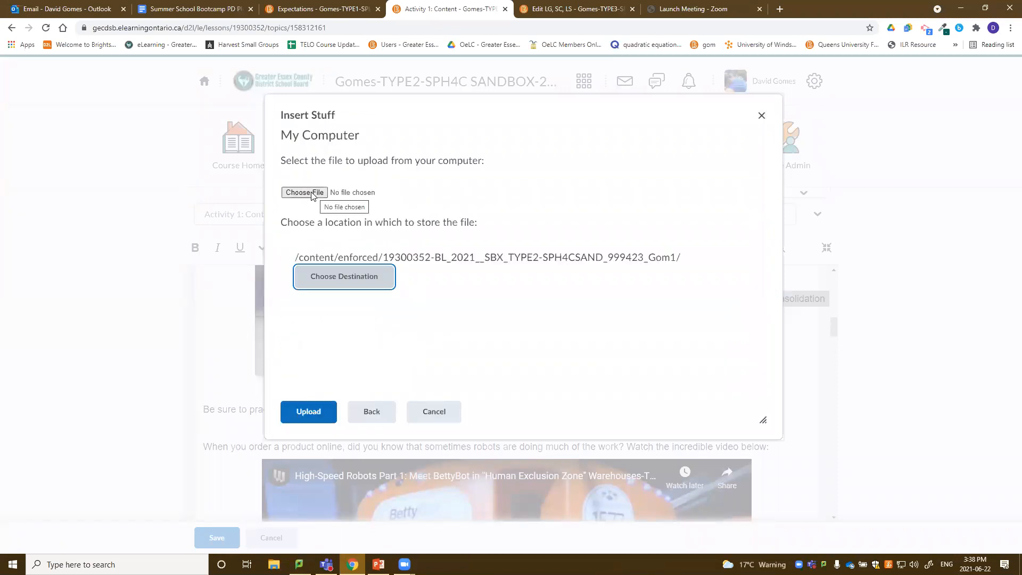
{"action": "left_click", "coordinate": [312, 194]}
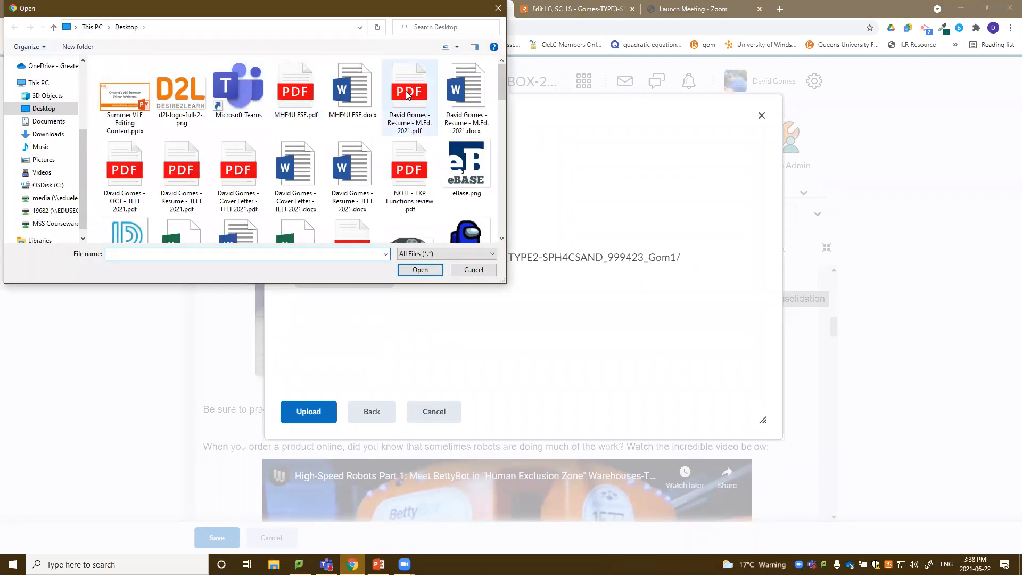
{"action": "scroll", "coordinate": [212, 183], "scroll_direction": "down", "scroll_amount": 3}
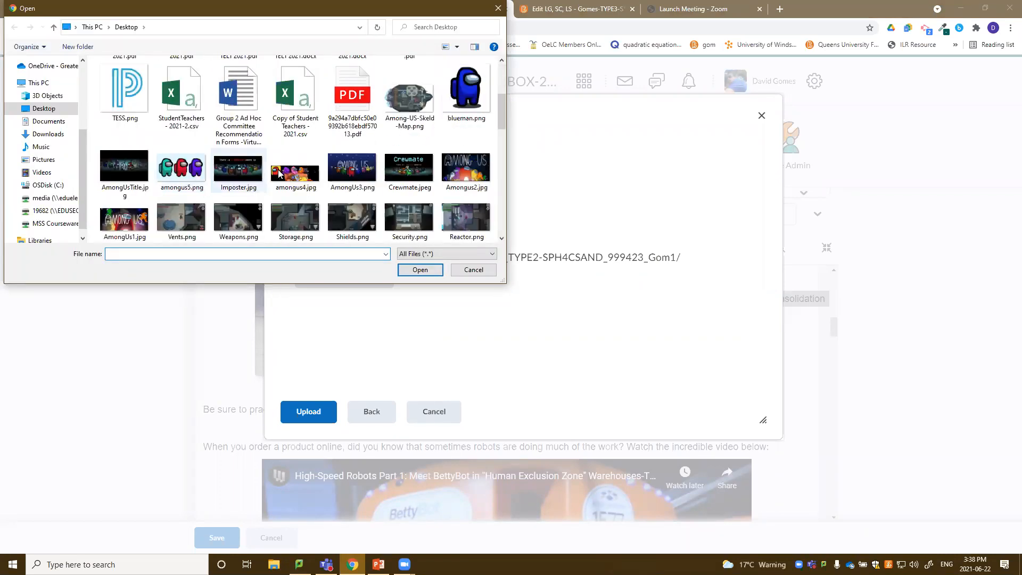
{"action": "scroll", "coordinate": [332, 127], "scroll_direction": "up", "scroll_amount": 3}
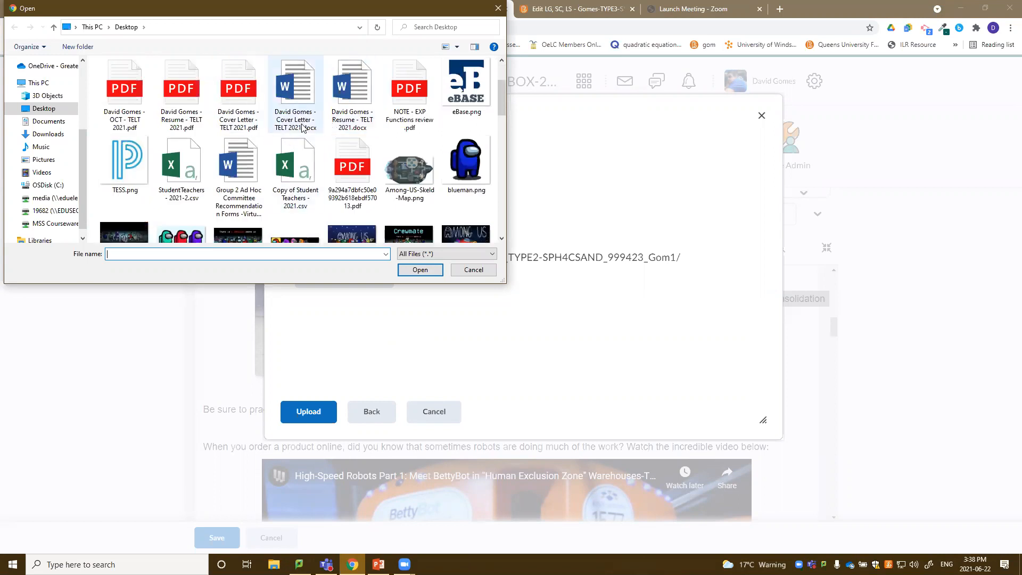
{"action": "double_click", "coordinate": [296, 104]}
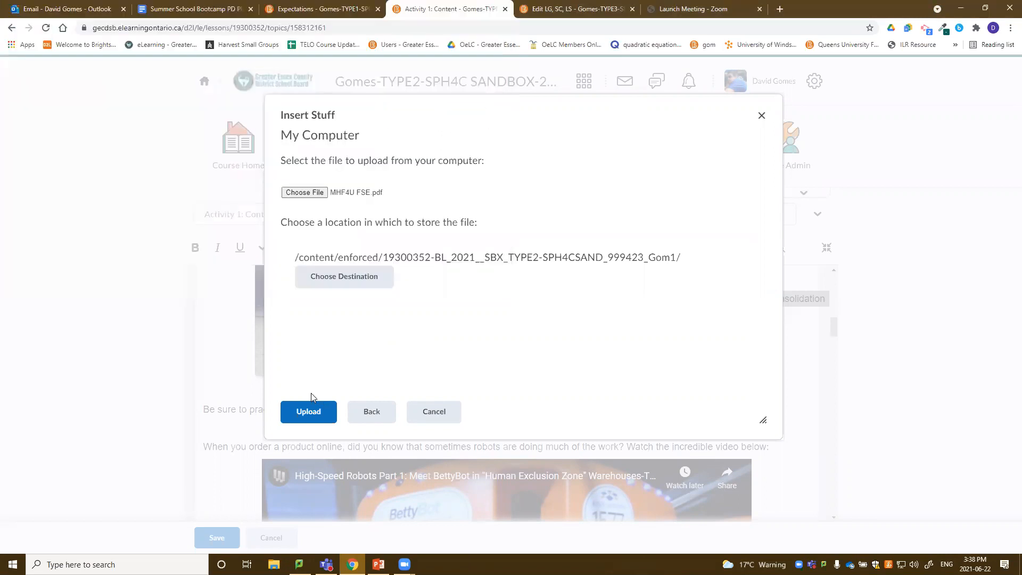
{"action": "left_click", "coordinate": [301, 415]}
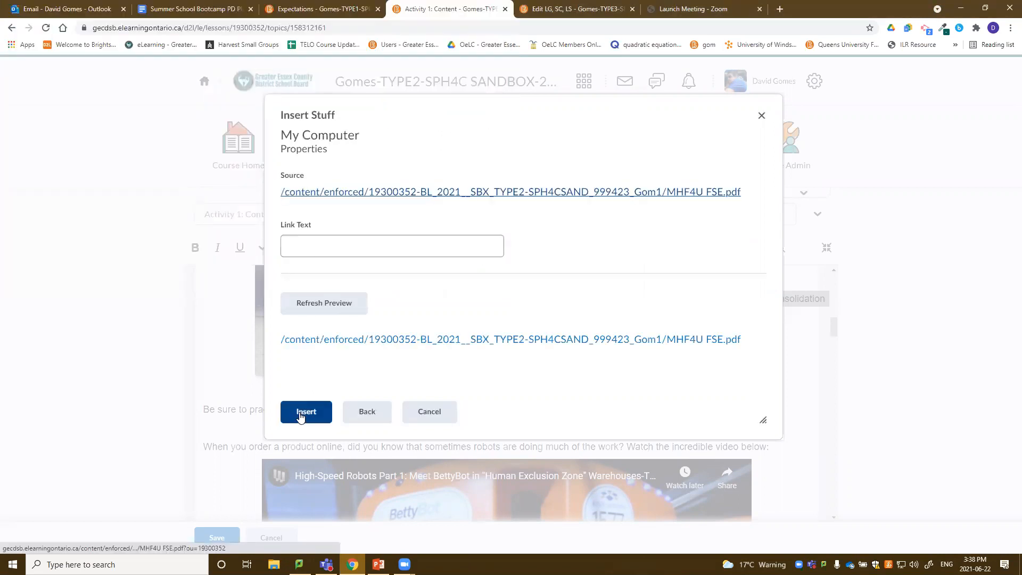
Insert the uploaded PDF as a link with the text "MHF4U FSE" and save the Activity 1 page
{"action": "left_click", "coordinate": [345, 246]}
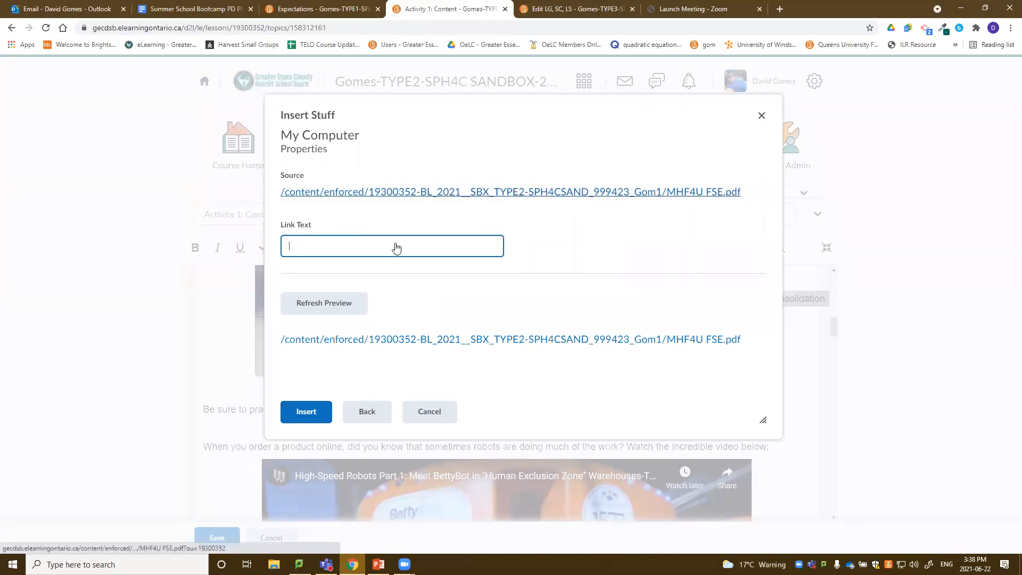
{"action": "type", "text": "MHF4U FSE"}
{"action": "left_click", "coordinate": [308, 412]}
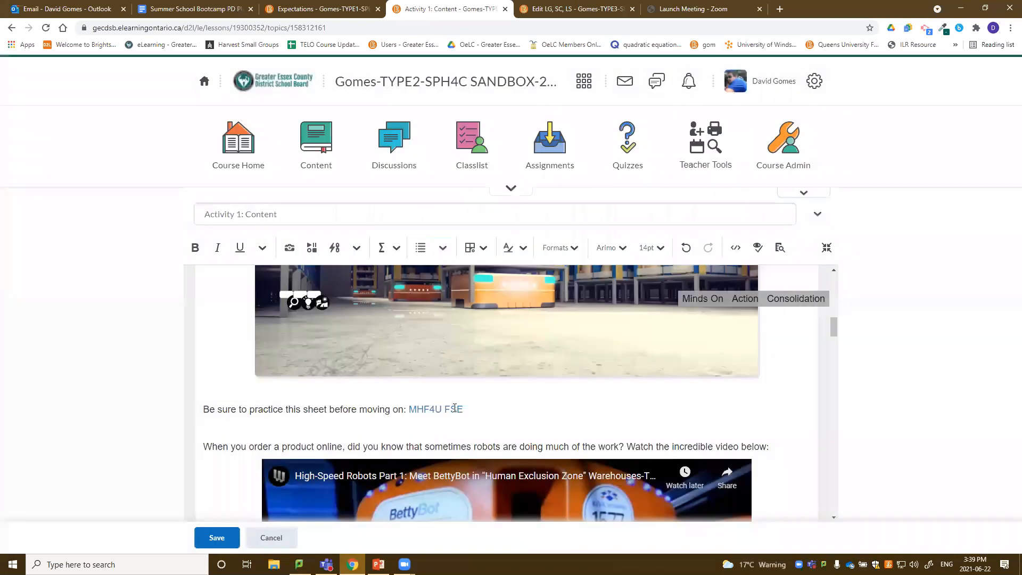
{"action": "left_click", "coordinate": [216, 538]}
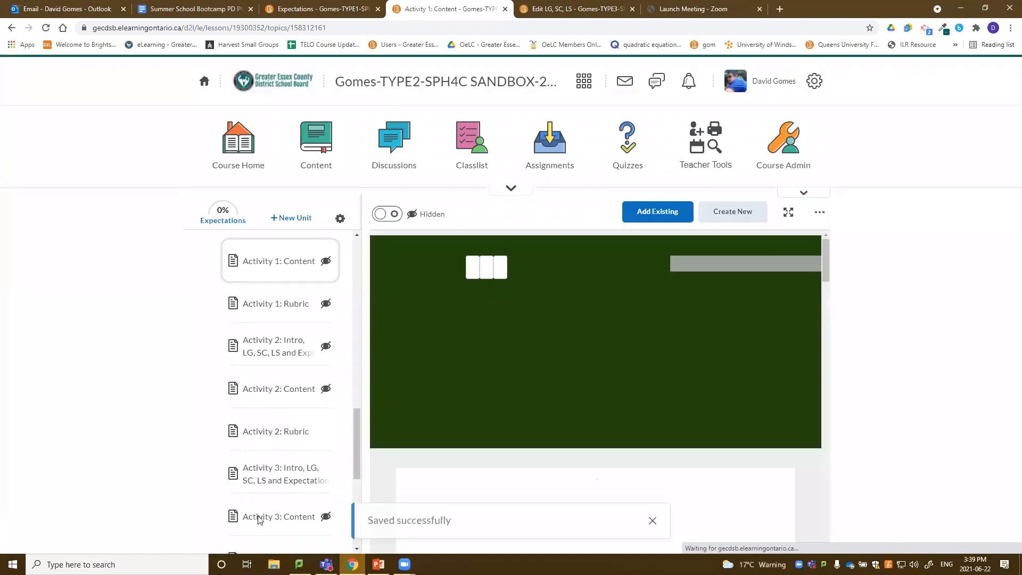
View the inserted MHF4U FSE link on the saved Activity 1 page, open its PDF and close it again
{"action": "scroll", "coordinate": [602, 453], "scroll_direction": "down", "scroll_amount": 5}
{"action": "left_click", "coordinate": [655, 522]}
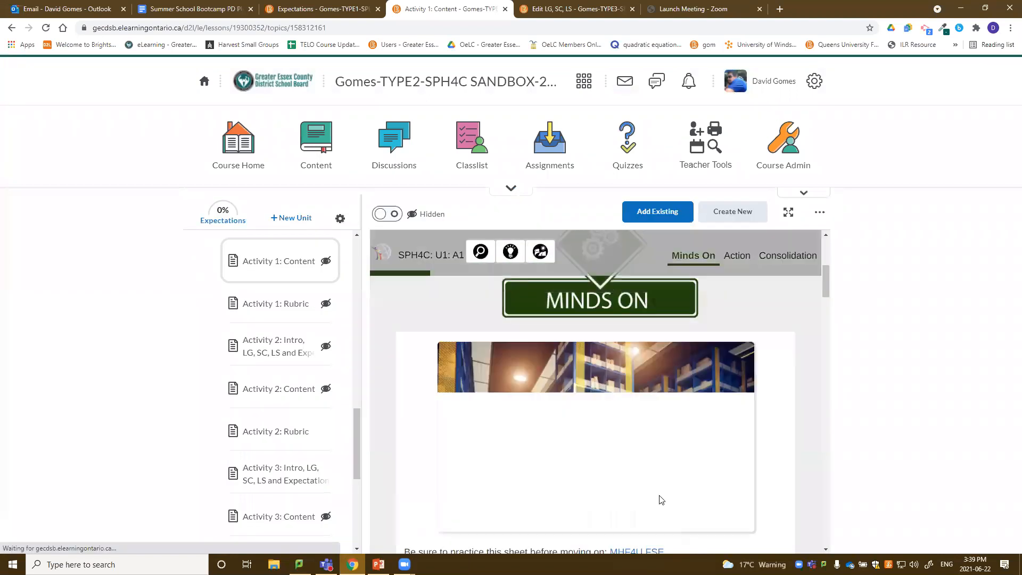
{"action": "scroll", "coordinate": [679, 456], "scroll_direction": "down", "scroll_amount": 2}
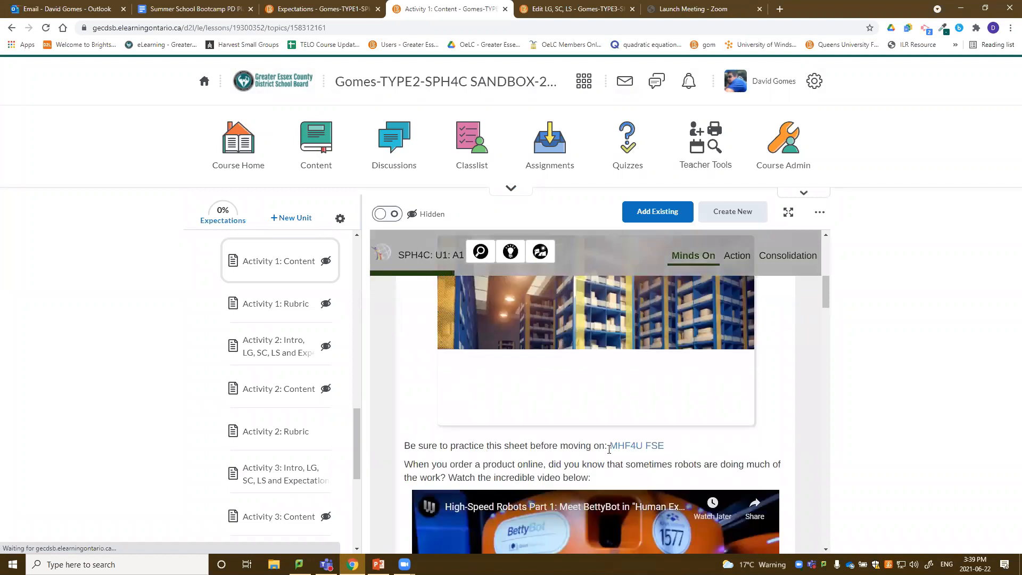
{"action": "left_click", "coordinate": [629, 448]}
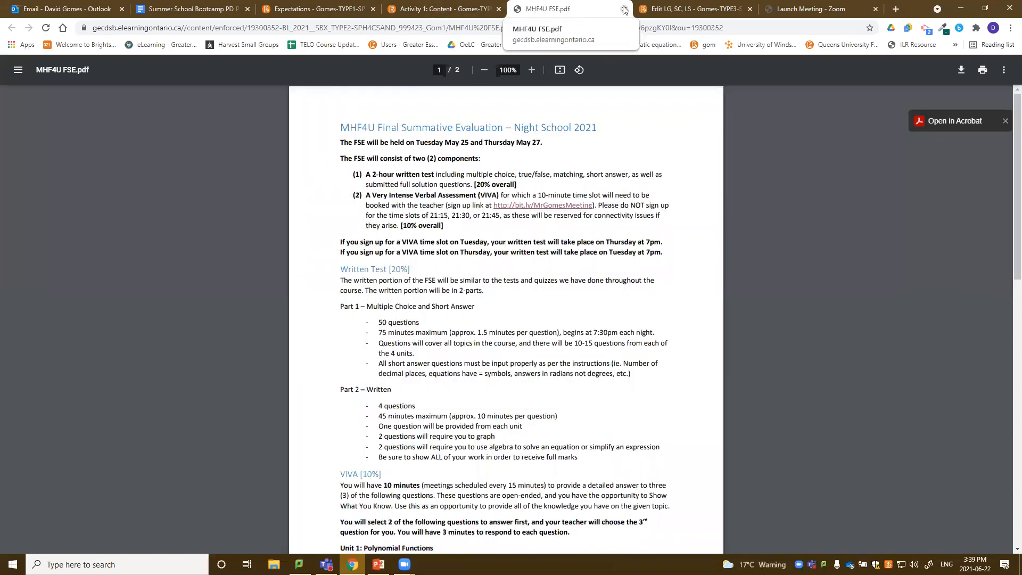
{"action": "left_click", "coordinate": [625, 9]}
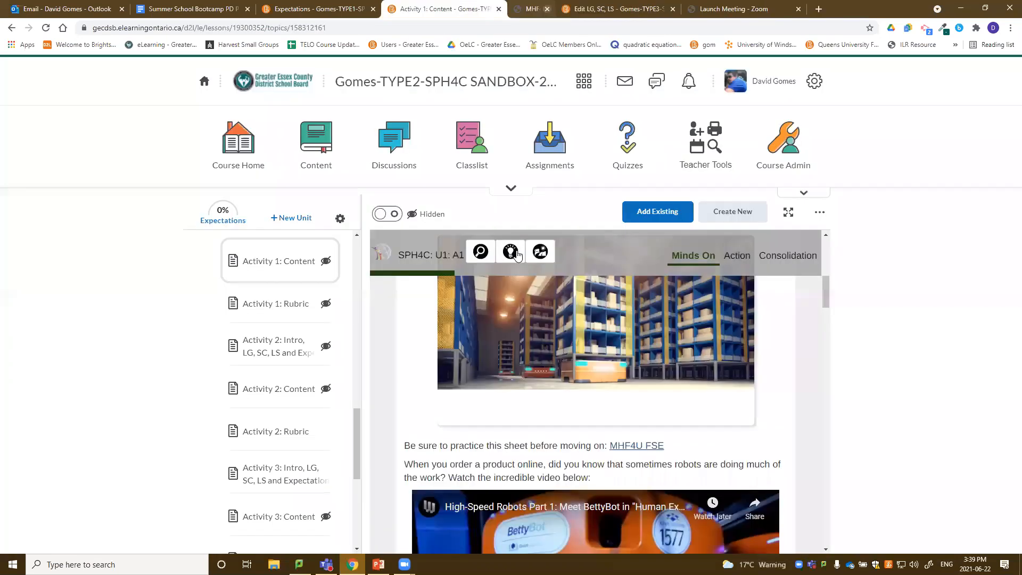
Reopen the Activity 1 page for editing and add an empty line below the sentence with the MHF4U FSE link
{"action": "left_click", "coordinate": [820, 213]}
{"action": "left_click", "coordinate": [819, 214]}
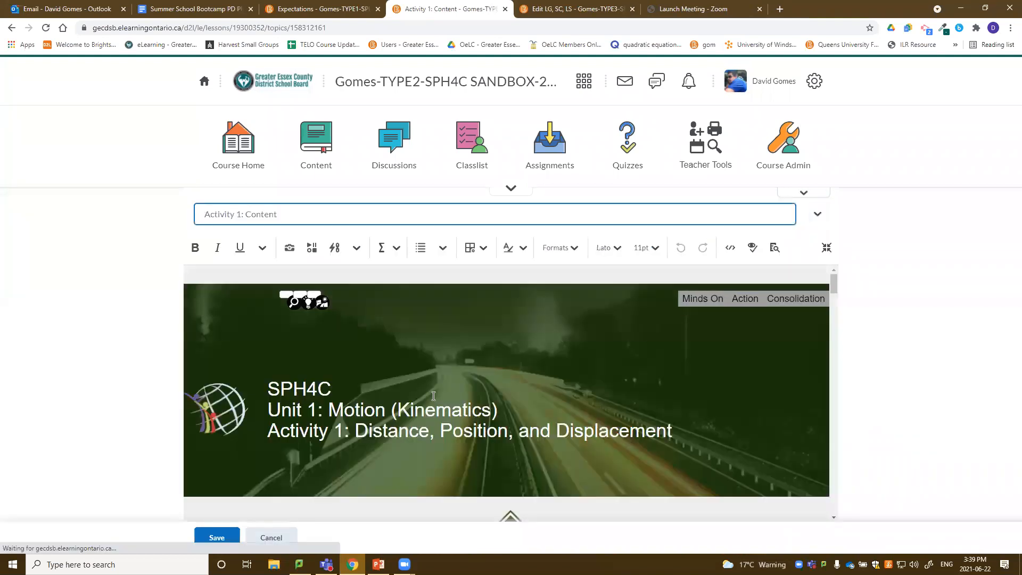
{"action": "scroll", "coordinate": [433, 396], "scroll_direction": "down", "scroll_amount": 10}
{"action": "left_click", "coordinate": [529, 414]}
{"action": "key", "text": "Return"}
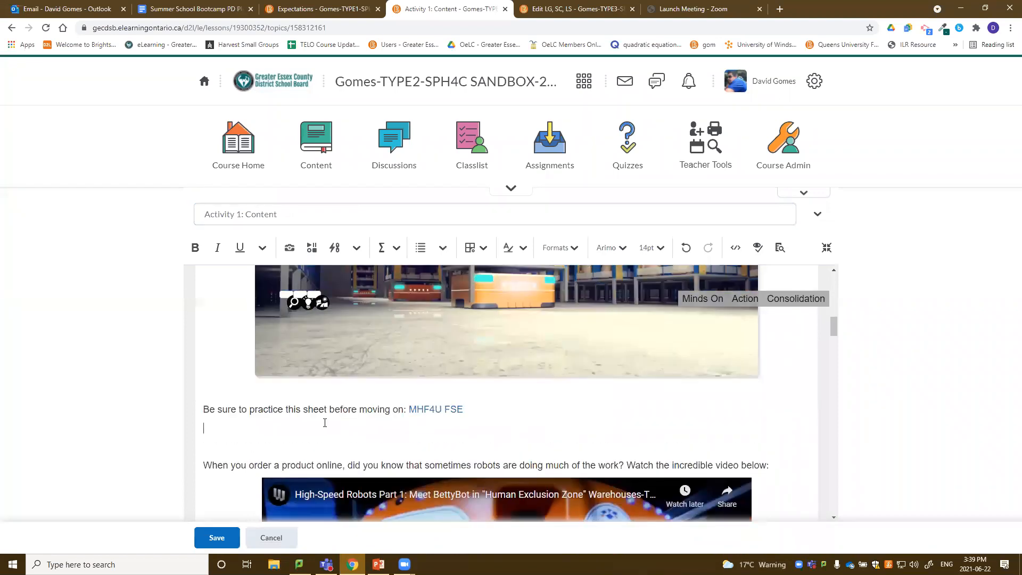
Upload Picture1.png from the computer's Desktop to the course's default file location for insertion on the empty line
{"action": "left_click", "coordinate": [290, 252]}
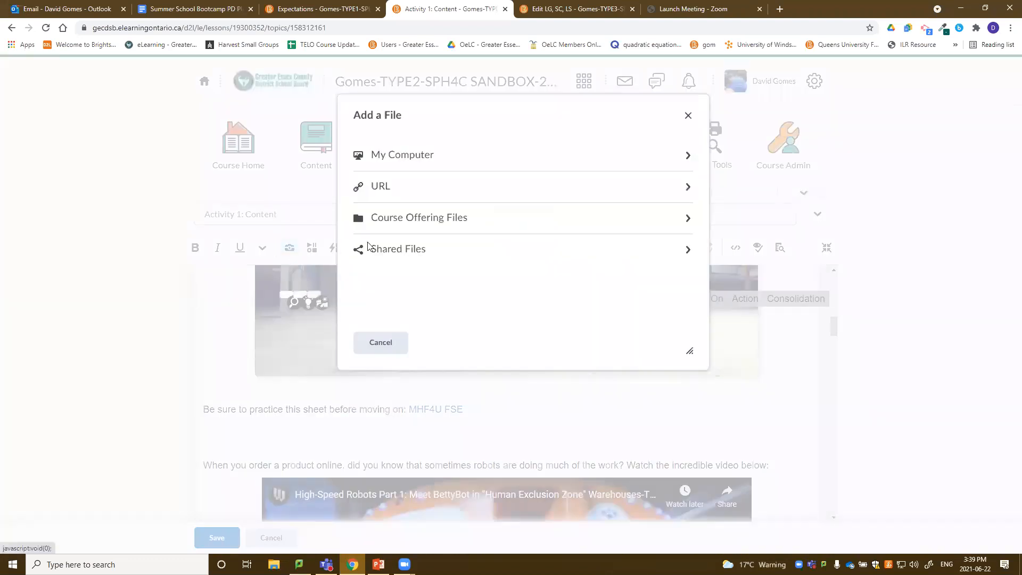
{"action": "left_click", "coordinate": [454, 160]}
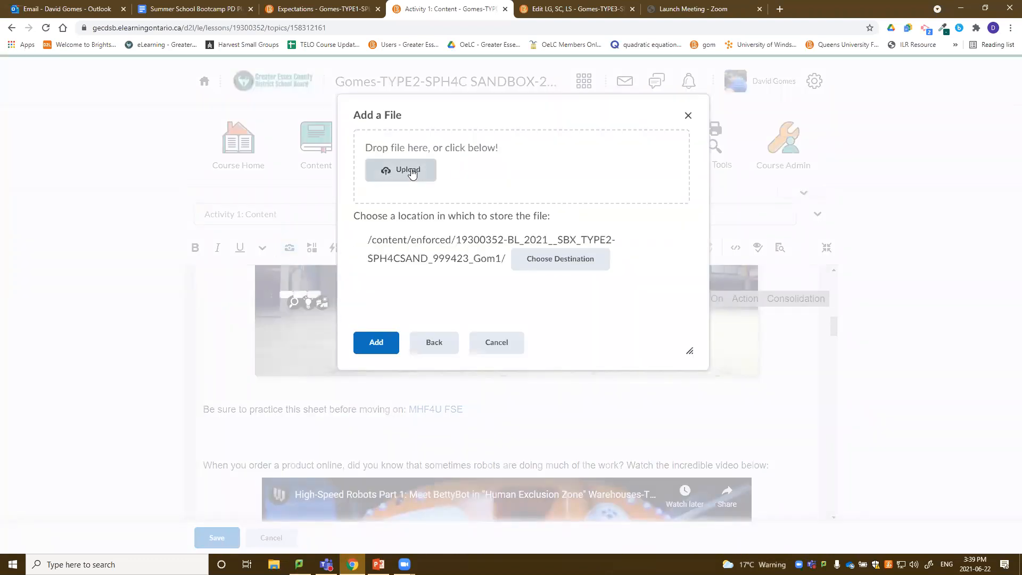
{"action": "left_click", "coordinate": [411, 171]}
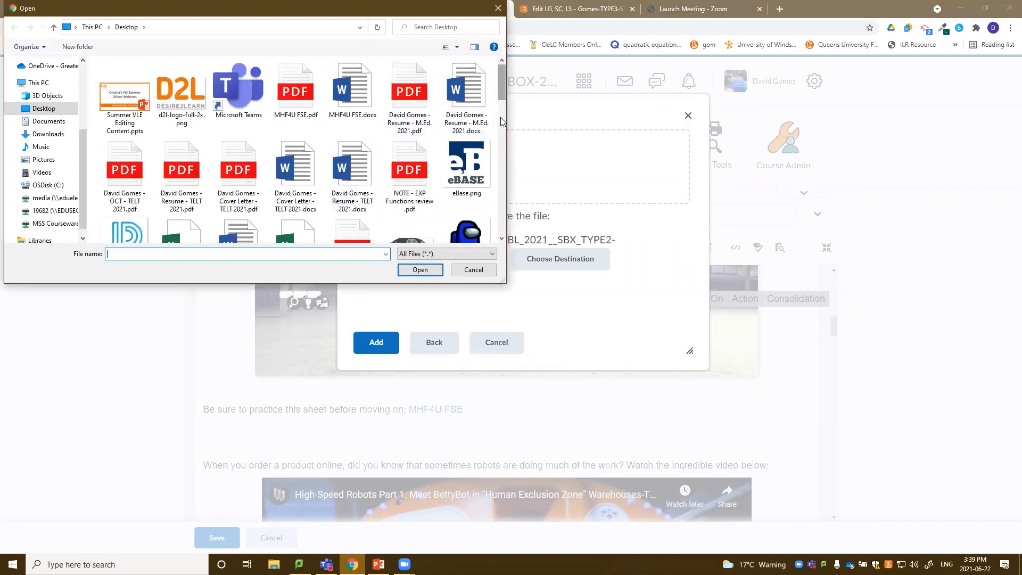
{"action": "scroll", "coordinate": [500, 121], "scroll_direction": "down", "scroll_amount": 5}
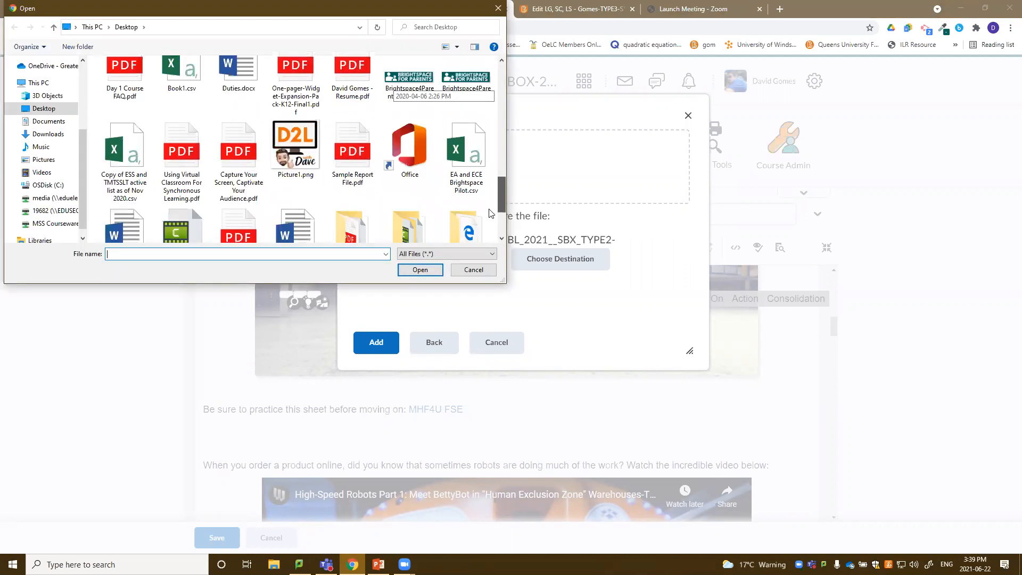
{"action": "scroll", "coordinate": [491, 213], "scroll_direction": "down", "scroll_amount": 1}
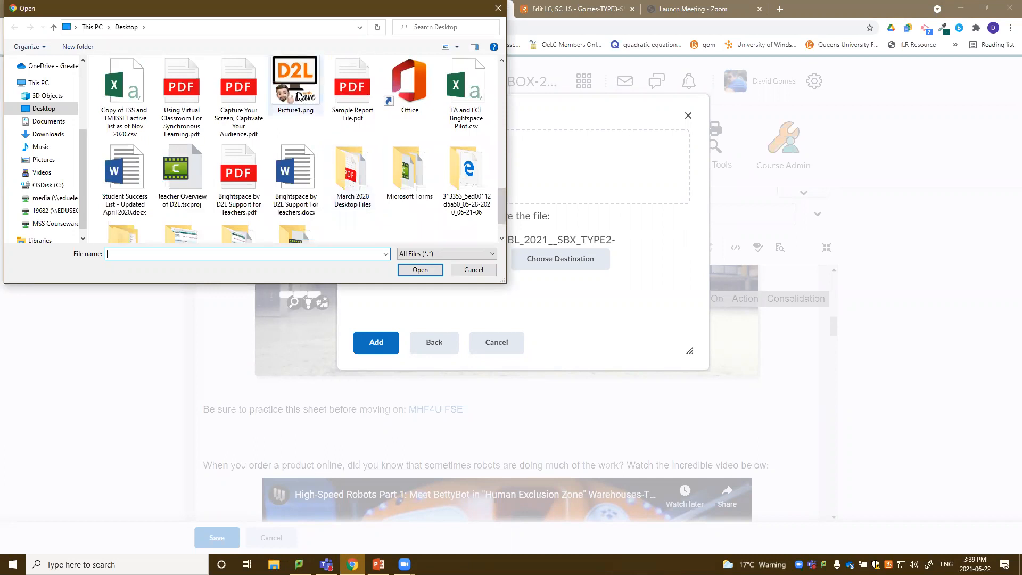
{"action": "double_click", "coordinate": [296, 85]}
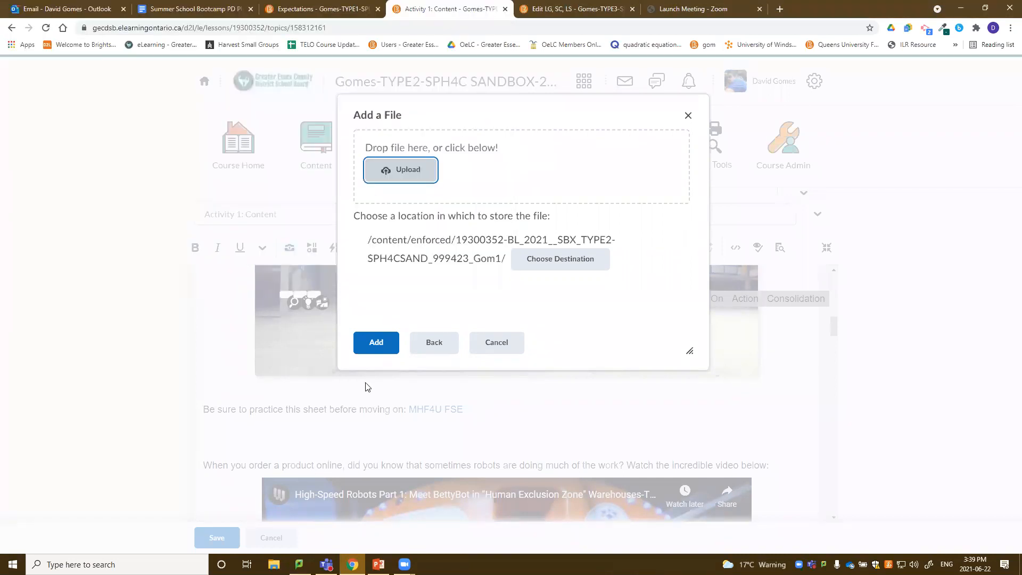
{"action": "left_click", "coordinate": [375, 346]}
Give the picture alternative text describing an orange D2L icon and an emoji picture of a male with brown hair, insert it and save the page
{"action": "left_click", "coordinate": [516, 243]}
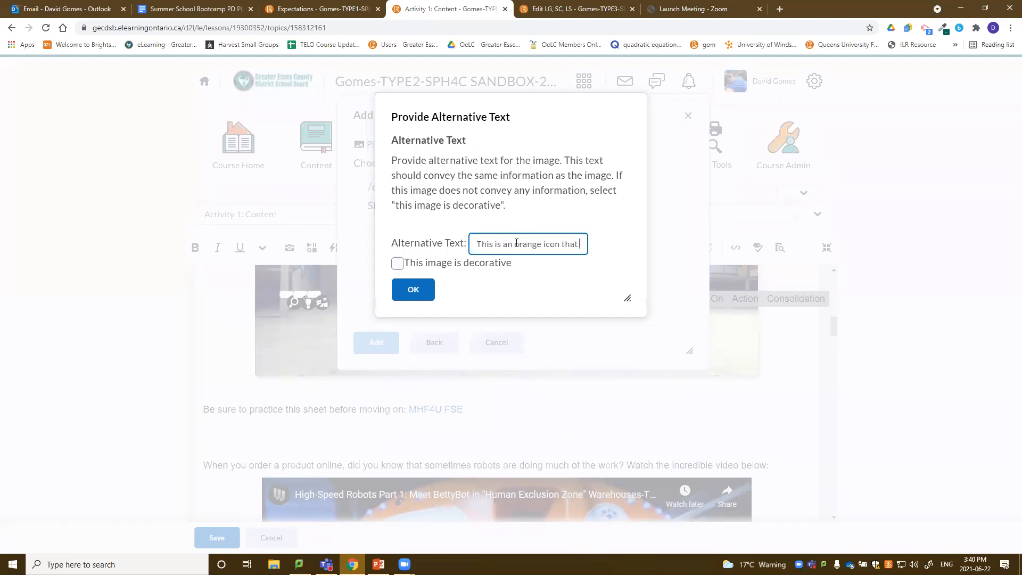
{"action": "type", "text": "says D2L wit"}
{"action": "type", "text": "h Dave, and a"}
{"action": "type", "text": "n emoji picture o"}
{"action": "type", "text": "f a "}
{"action": "type", "text": "m"}
{"action": "type", "text": "ale with brown ha"}
{"action": "type", "text": "ir"}
{"action": "left_click", "coordinate": [417, 295]}
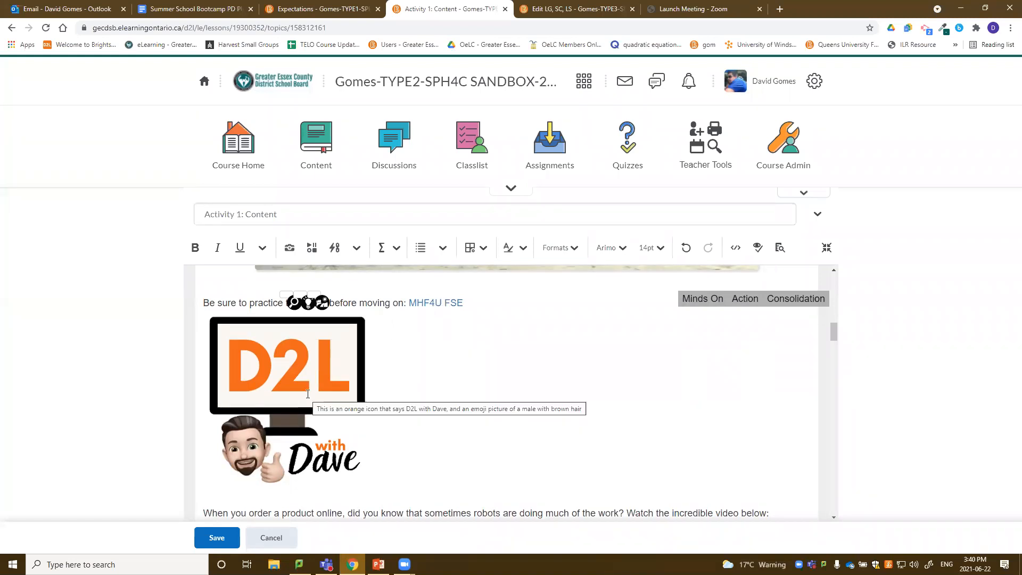
{"action": "left_click", "coordinate": [217, 538]}
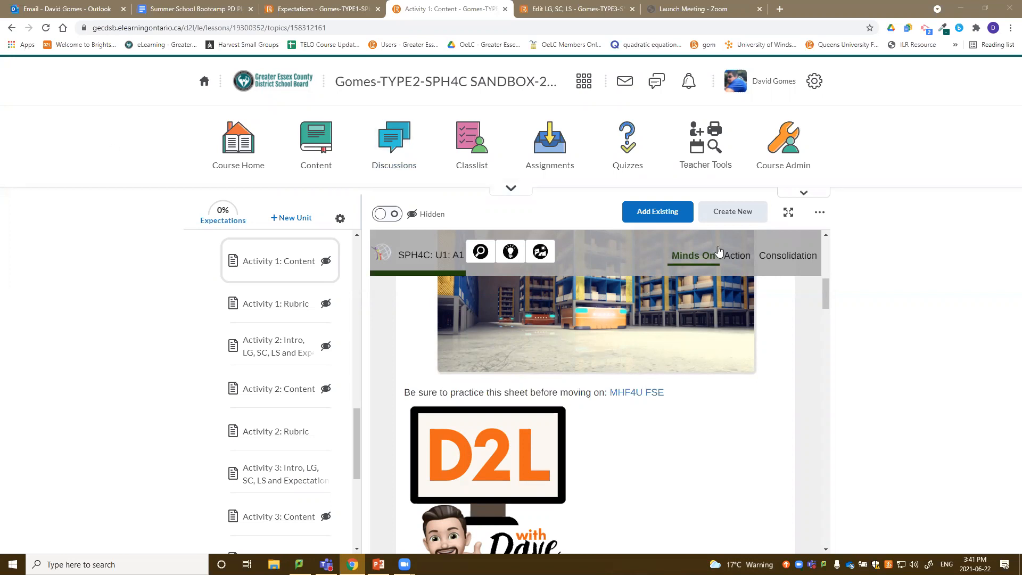
Open the Activity 1 page for editing and examine the embedded High-Speed Robots video, playing it briefly and pausing it
{"action": "left_click", "coordinate": [820, 213]}
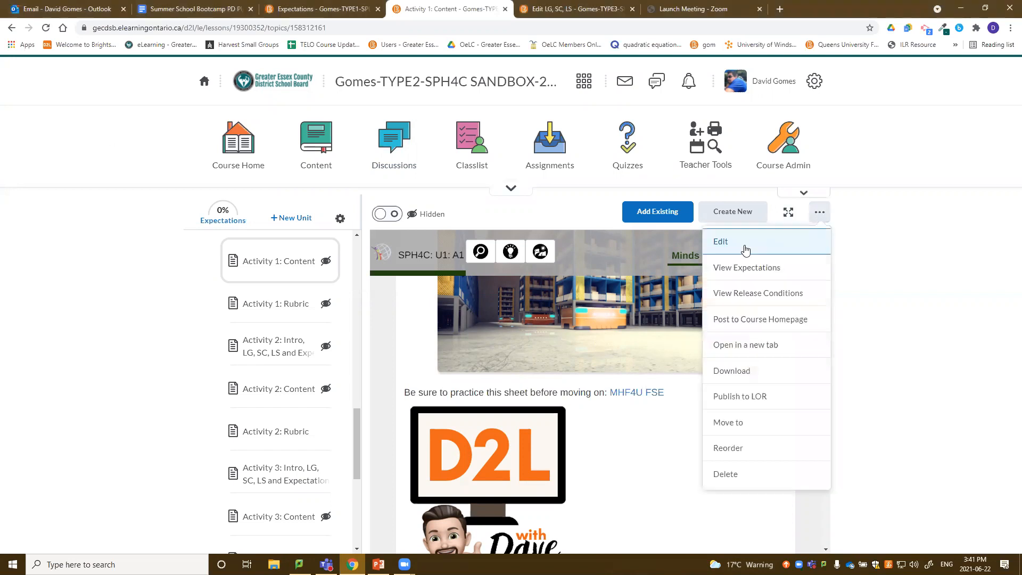
{"action": "left_click", "coordinate": [745, 245]}
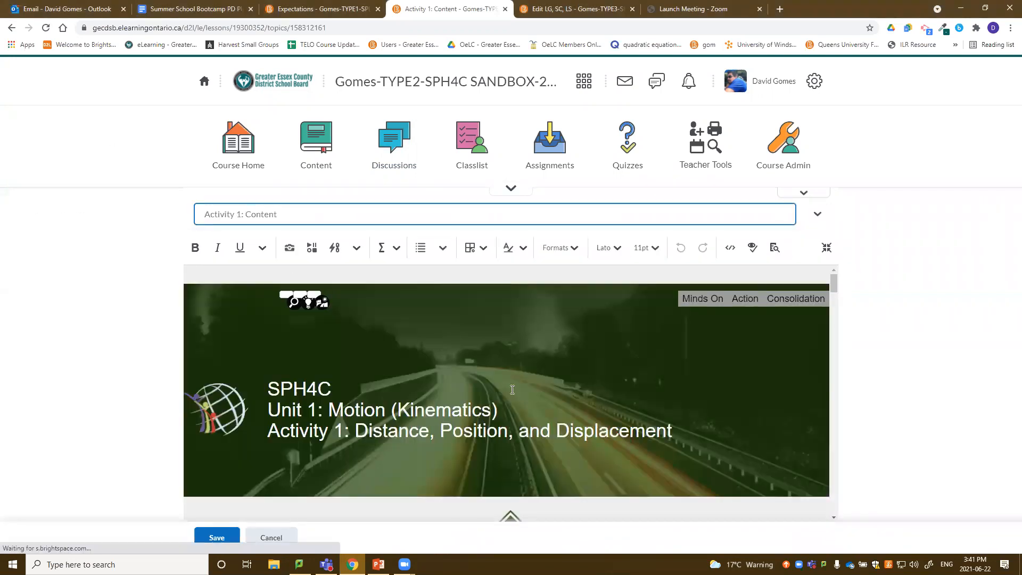
{"action": "scroll", "coordinate": [506, 394], "scroll_direction": "down", "scroll_amount": 15}
{"action": "scroll", "coordinate": [564, 425], "scroll_direction": "down", "scroll_amount": 5}
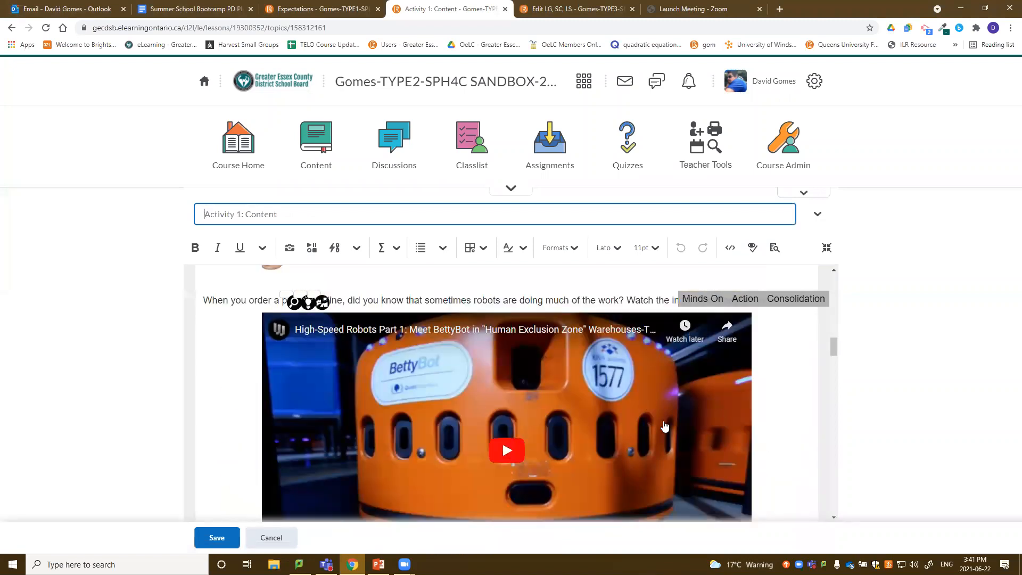
{"action": "scroll", "coordinate": [623, 488], "scroll_direction": "down", "scroll_amount": 3}
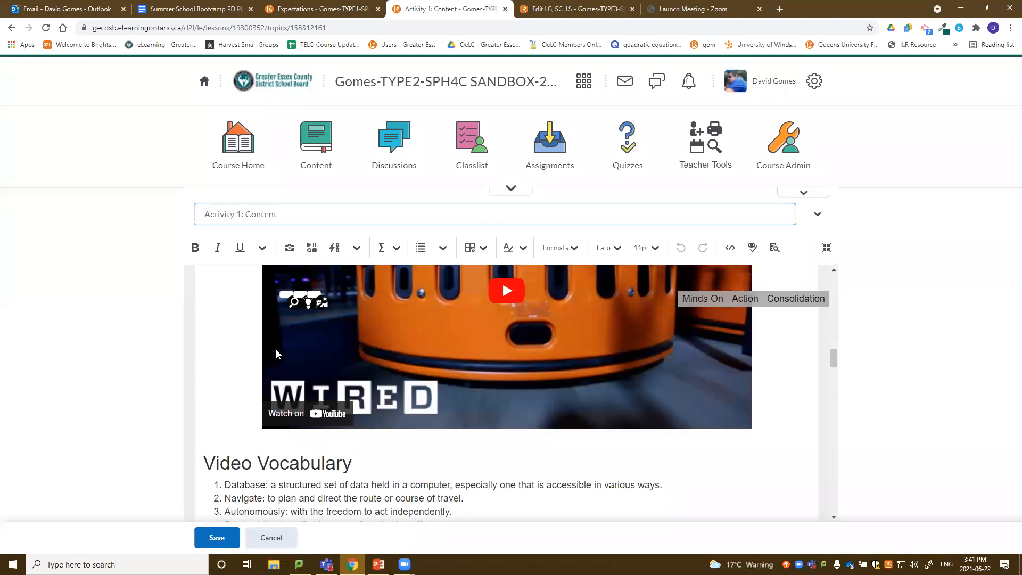
{"action": "left_click", "coordinate": [276, 354]}
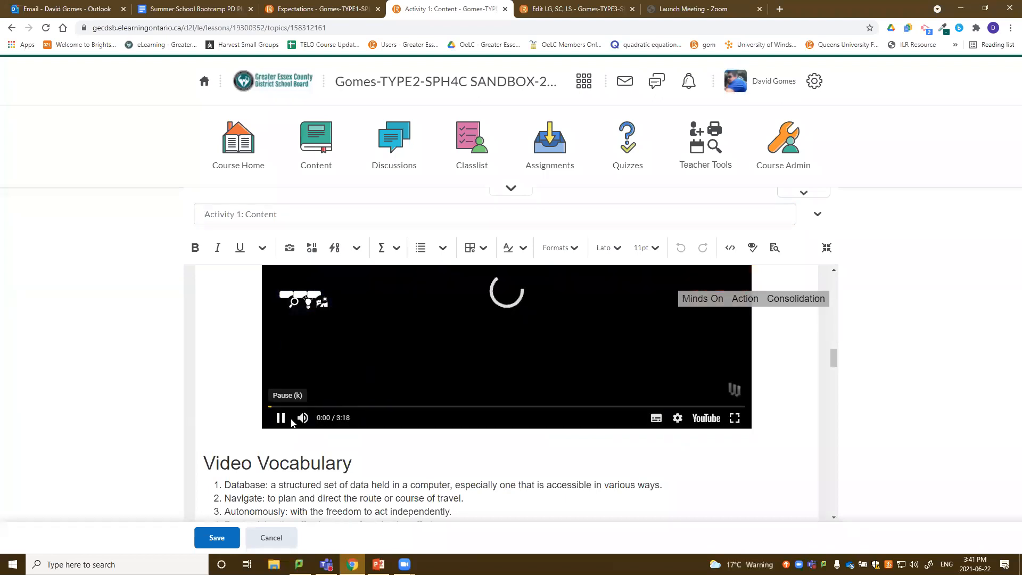
{"action": "scroll", "coordinate": [274, 443], "scroll_direction": "up", "scroll_amount": 1}
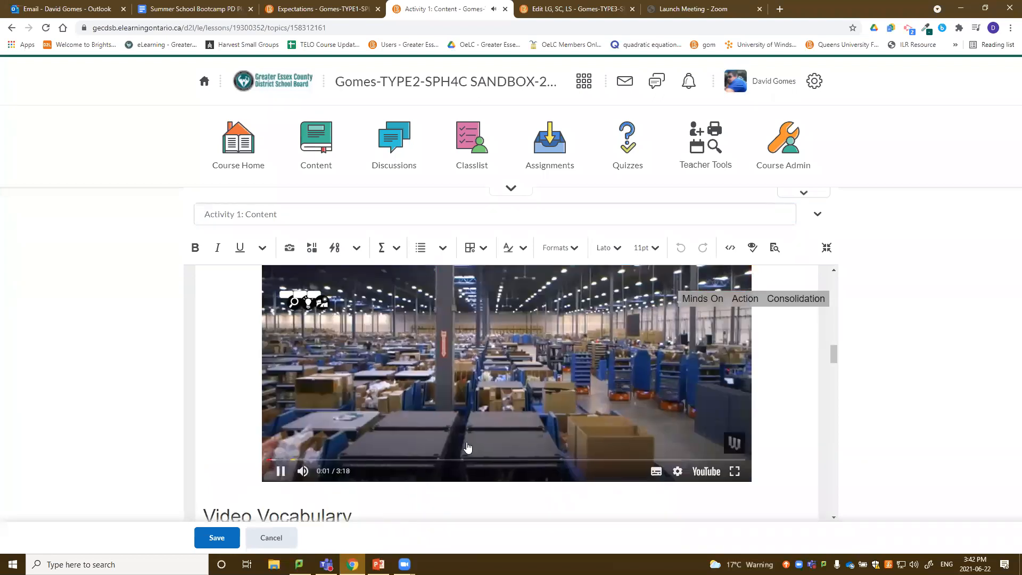
{"action": "left_click", "coordinate": [582, 429]}
{"action": "scroll", "coordinate": [513, 377], "scroll_direction": "up", "scroll_amount": 2}
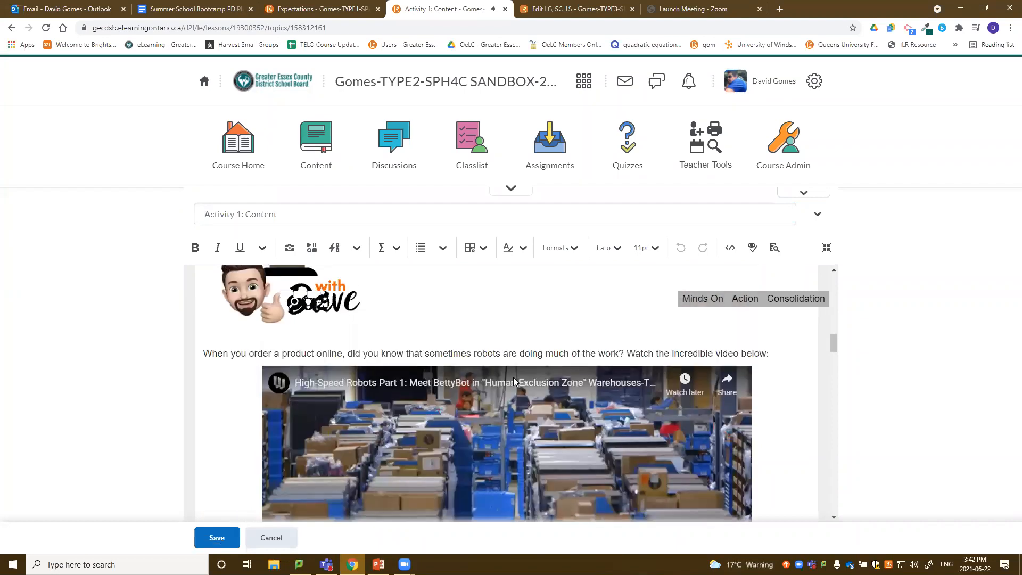
{"action": "scroll", "coordinate": [473, 378], "scroll_direction": "down", "scroll_amount": 1}
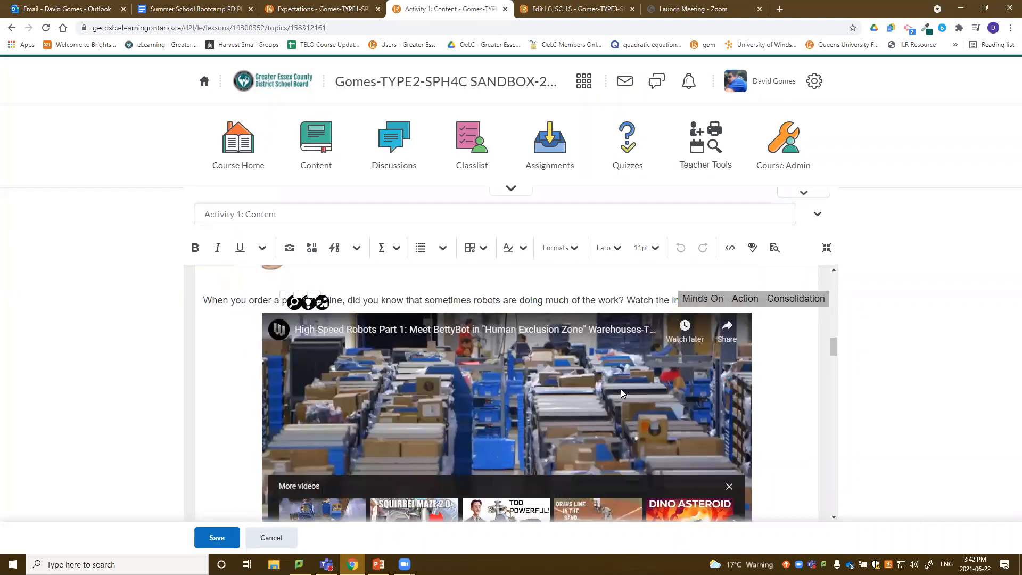
Switch to the Type 3 SNC2P sandbox and review the Content page of The Food You Eat
{"action": "left_click", "coordinate": [579, 6]}
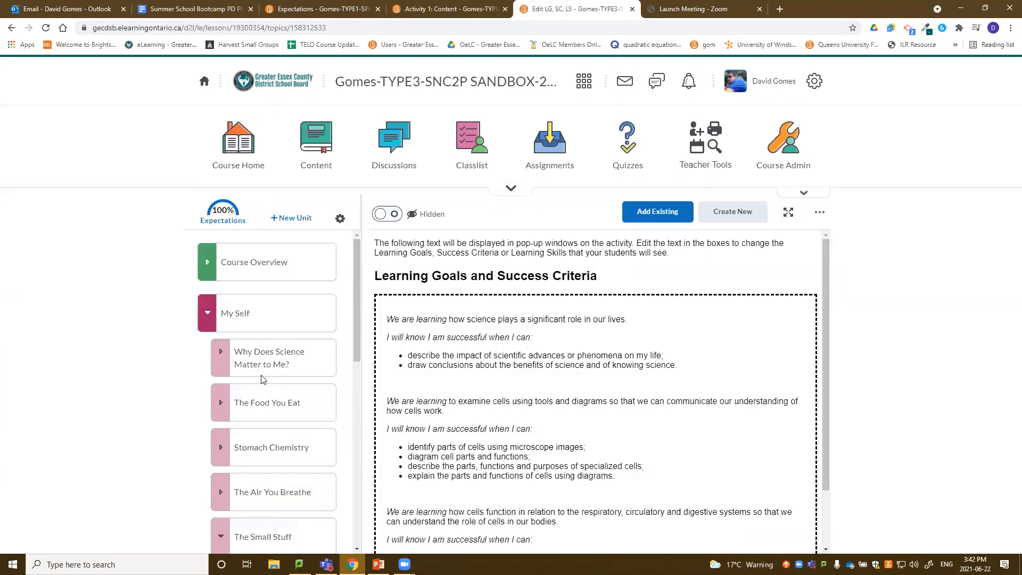
{"action": "left_click", "coordinate": [265, 406]}
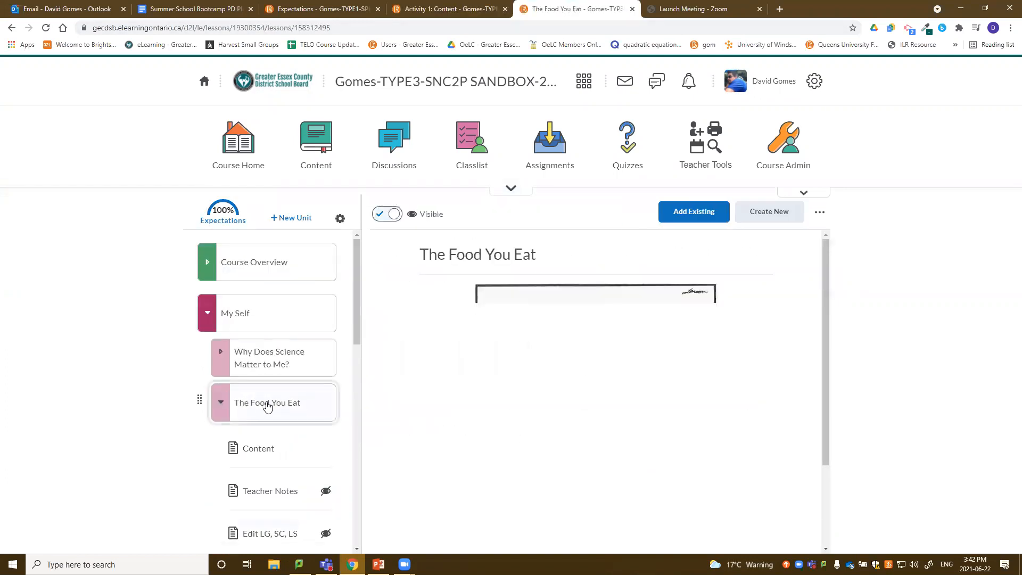
{"action": "left_click", "coordinate": [260, 448]}
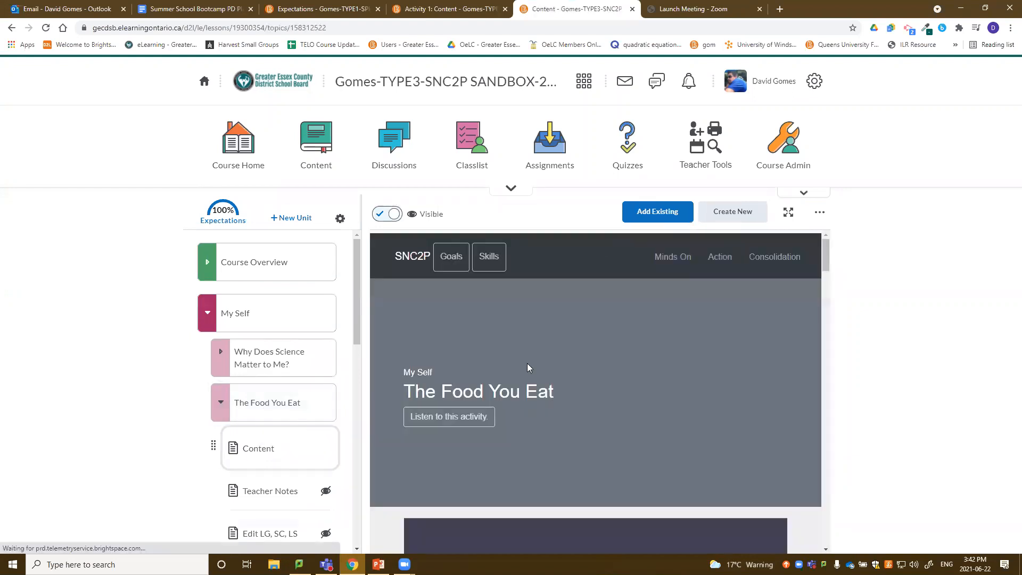
{"action": "scroll", "coordinate": [760, 342], "scroll_direction": "down", "scroll_amount": 5}
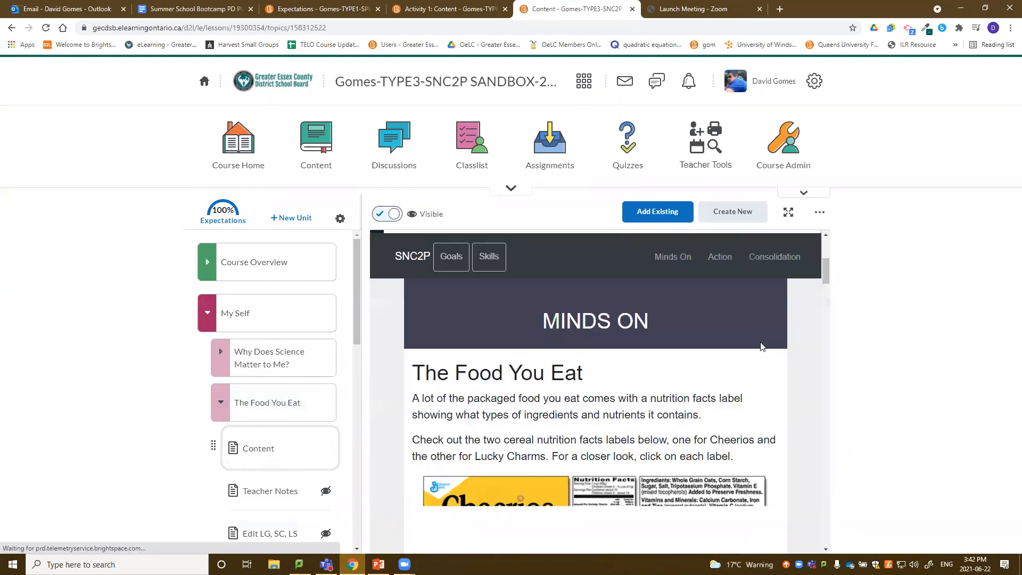
{"action": "scroll", "coordinate": [763, 346], "scroll_direction": "down", "scroll_amount": 5}
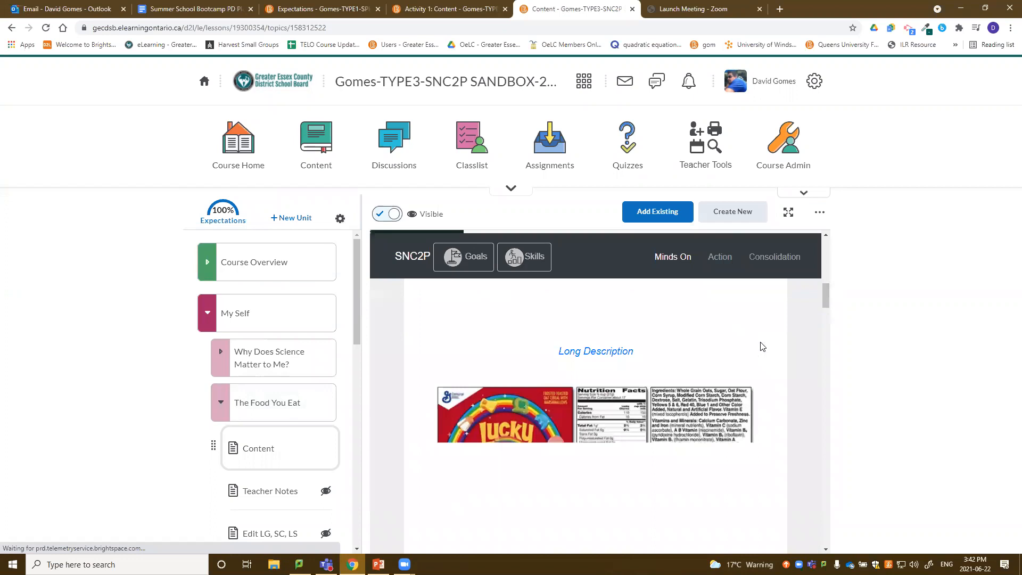
Open the Content page of Stomach Chemistry and look through its Minds On section for embedded videos
{"action": "left_click", "coordinate": [235, 402]}
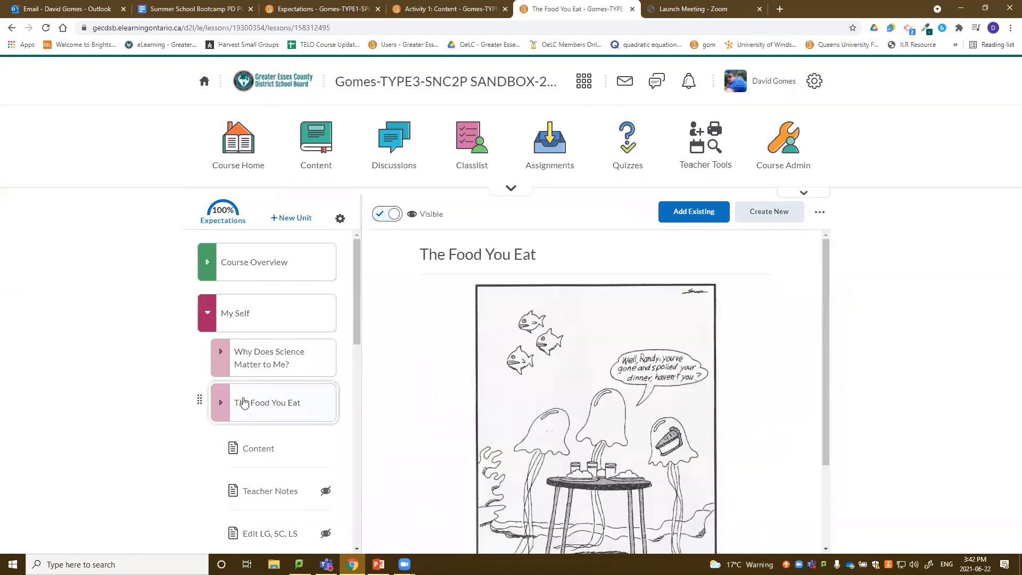
{"action": "left_click", "coordinate": [251, 431]}
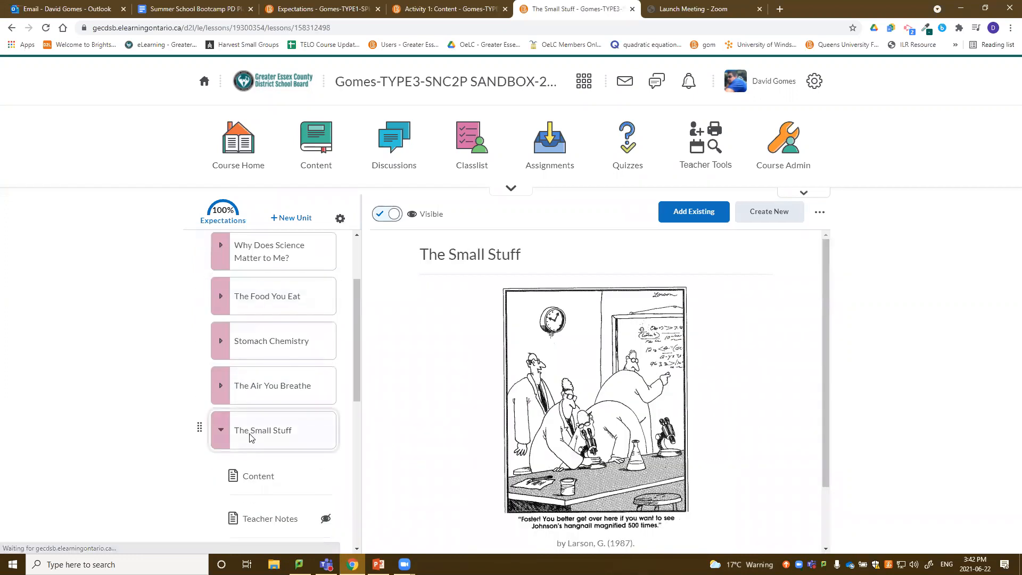
{"action": "left_click", "coordinate": [272, 347]}
{"action": "left_click", "coordinate": [282, 394]}
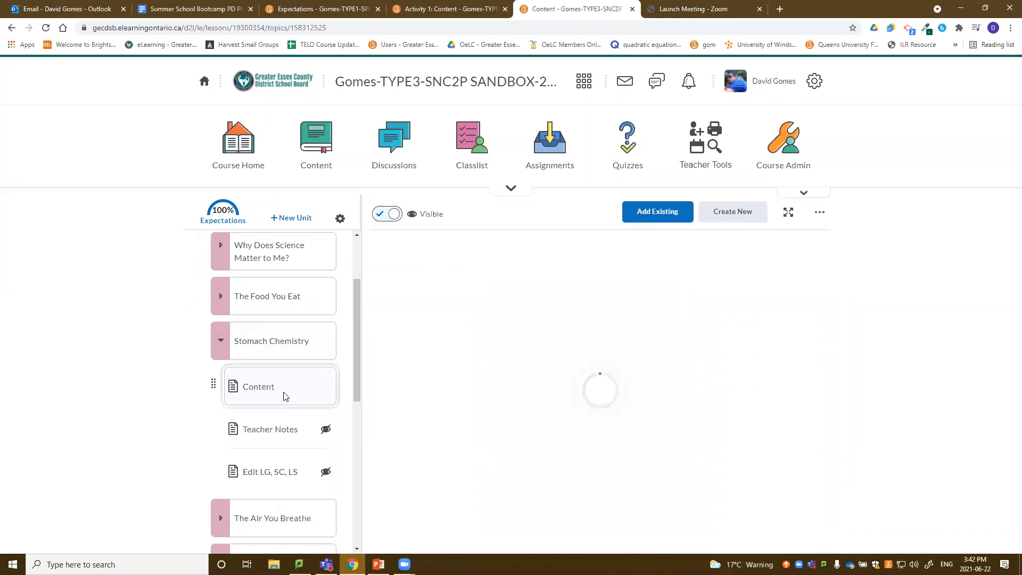
{"action": "scroll", "coordinate": [718, 367], "scroll_direction": "down", "scroll_amount": 6}
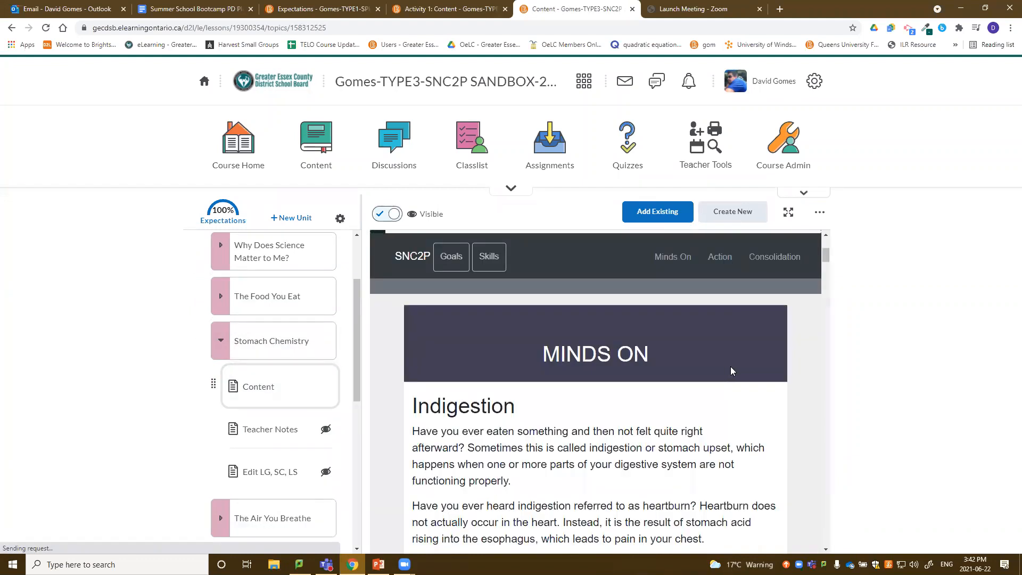
{"action": "scroll", "coordinate": [796, 351], "scroll_direction": "up", "scroll_amount": 5}
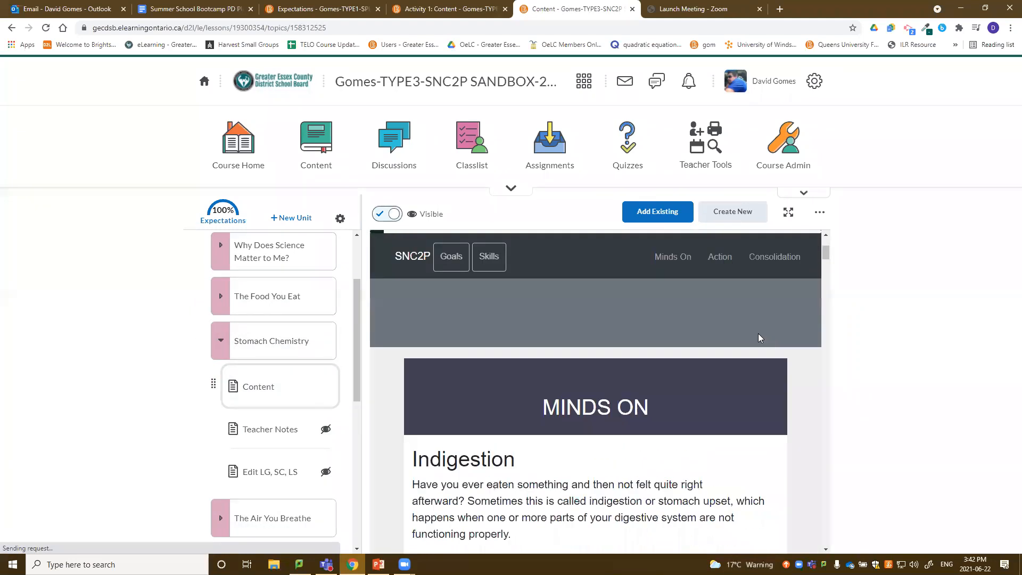
{"action": "scroll", "coordinate": [759, 333], "scroll_direction": "down", "scroll_amount": 2}
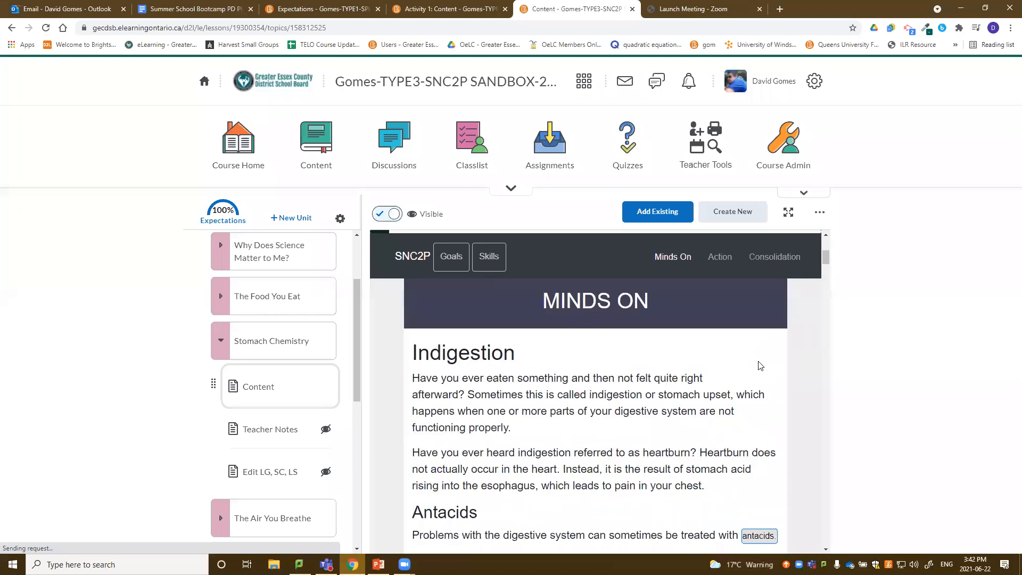
{"action": "scroll", "coordinate": [760, 365], "scroll_direction": "down", "scroll_amount": 8}
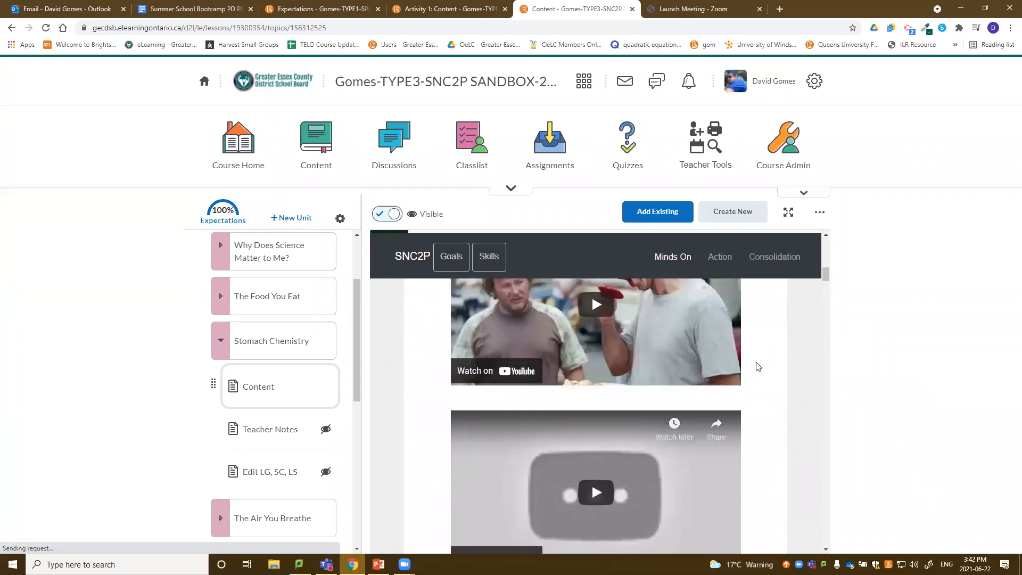
Examine the three embedded antacid commercial videos under the Antacids heading of the Stomach Chemistry page
{"action": "scroll", "coordinate": [758, 367], "scroll_direction": "down", "scroll_amount": 3}
{"action": "scroll", "coordinate": [758, 367], "scroll_direction": "up", "scroll_amount": 5}
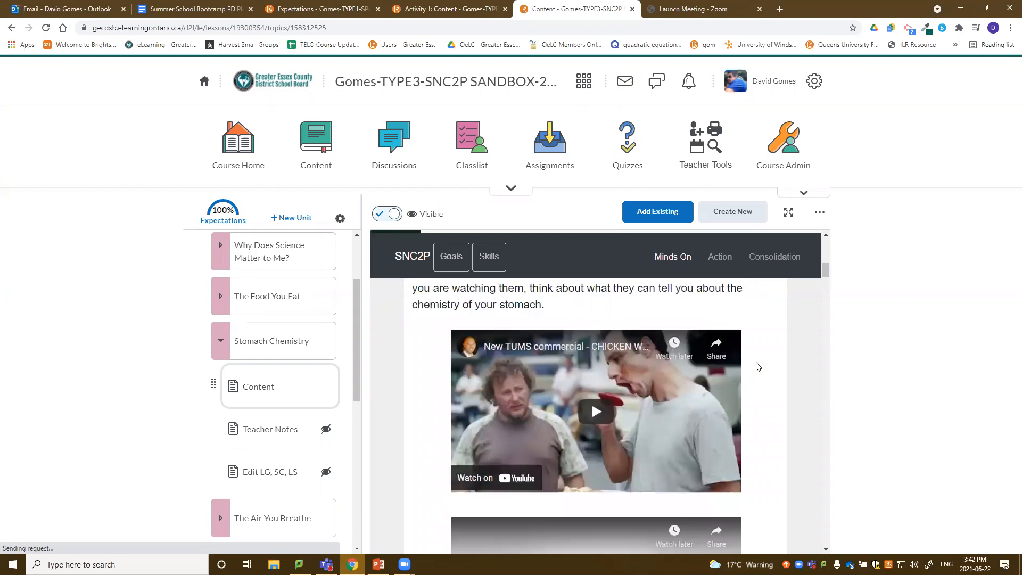
{"action": "scroll", "coordinate": [758, 366], "scroll_direction": "up", "scroll_amount": 3}
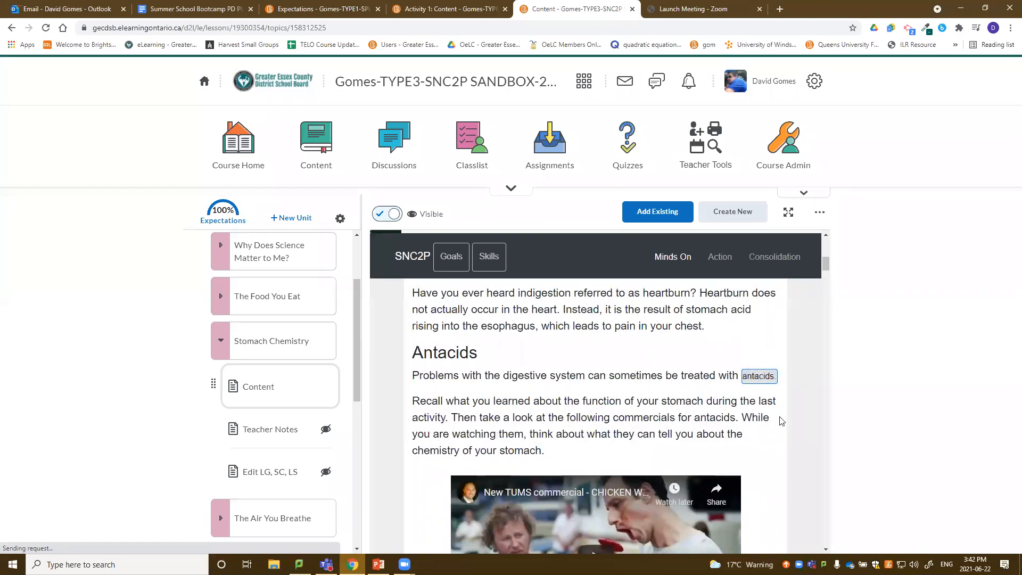
{"action": "scroll", "coordinate": [781, 421], "scroll_direction": "down", "scroll_amount": 4}
{"action": "scroll", "coordinate": [592, 338], "scroll_direction": "up", "scroll_amount": 1}
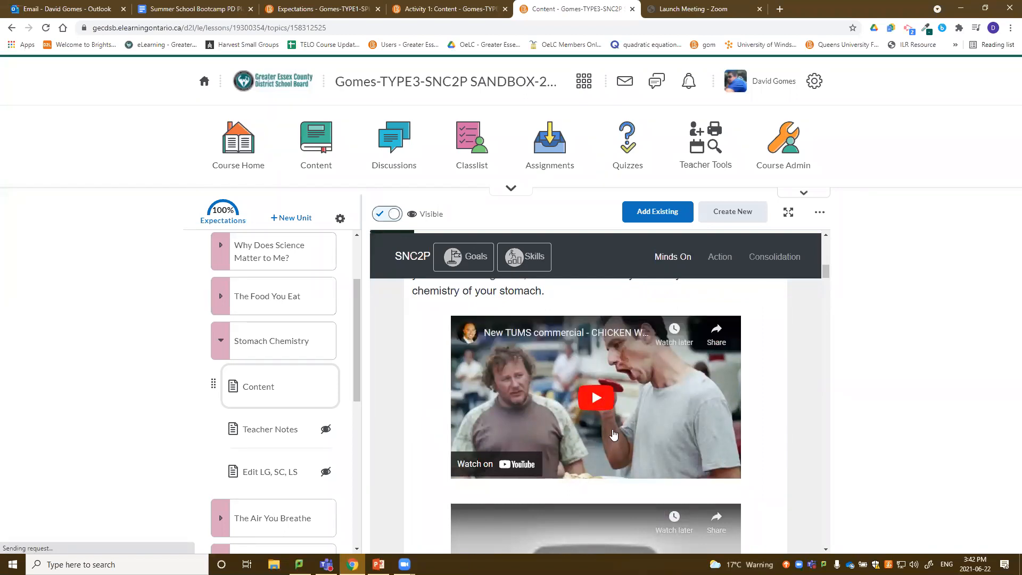
{"action": "scroll", "coordinate": [613, 434], "scroll_direction": "down", "scroll_amount": 2}
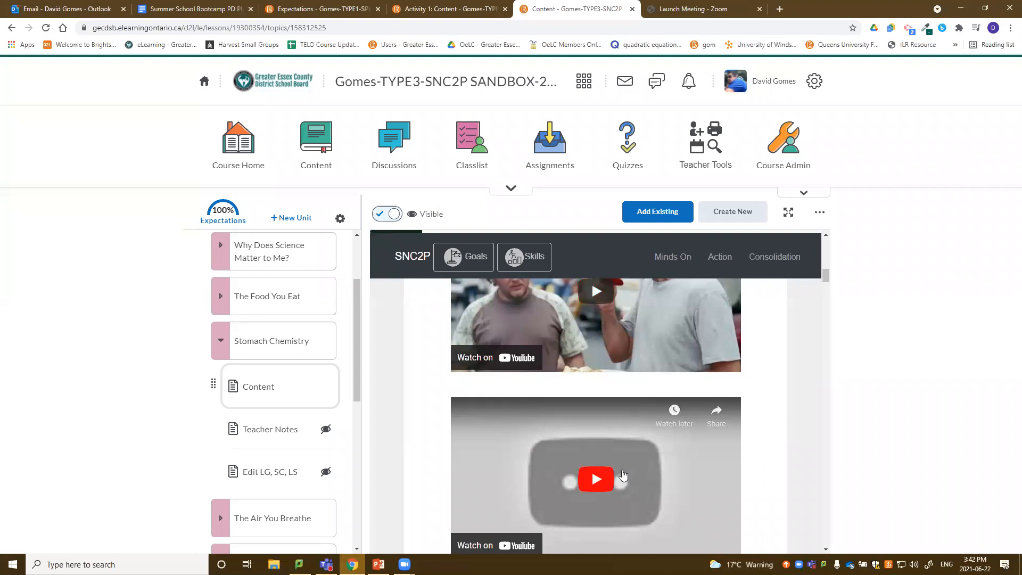
{"action": "scroll", "coordinate": [623, 474], "scroll_direction": "down", "scroll_amount": 2}
{"action": "scroll", "coordinate": [583, 383], "scroll_direction": "down", "scroll_amount": 3}
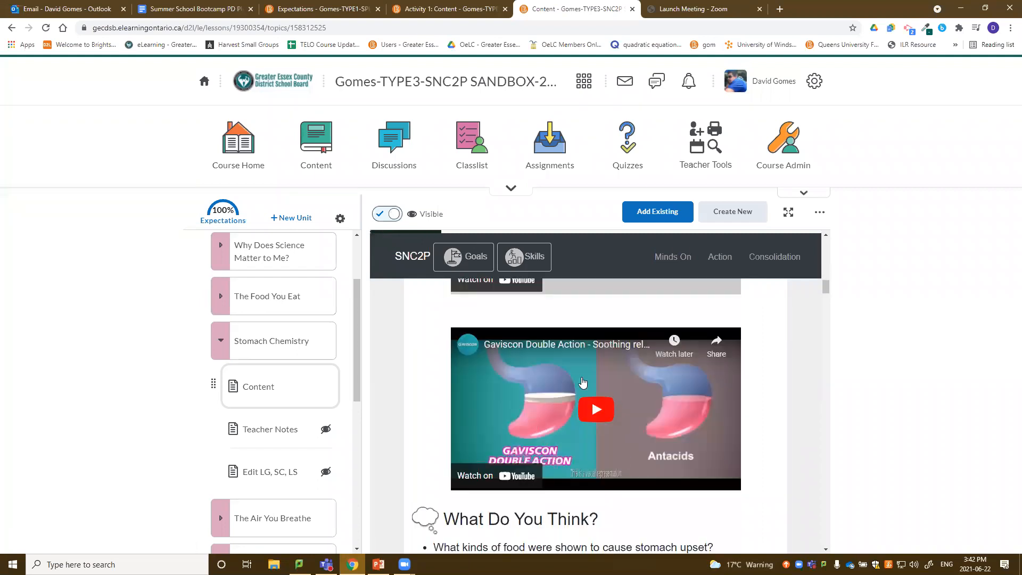
{"action": "scroll", "coordinate": [664, 437], "scroll_direction": "up", "scroll_amount": 2}
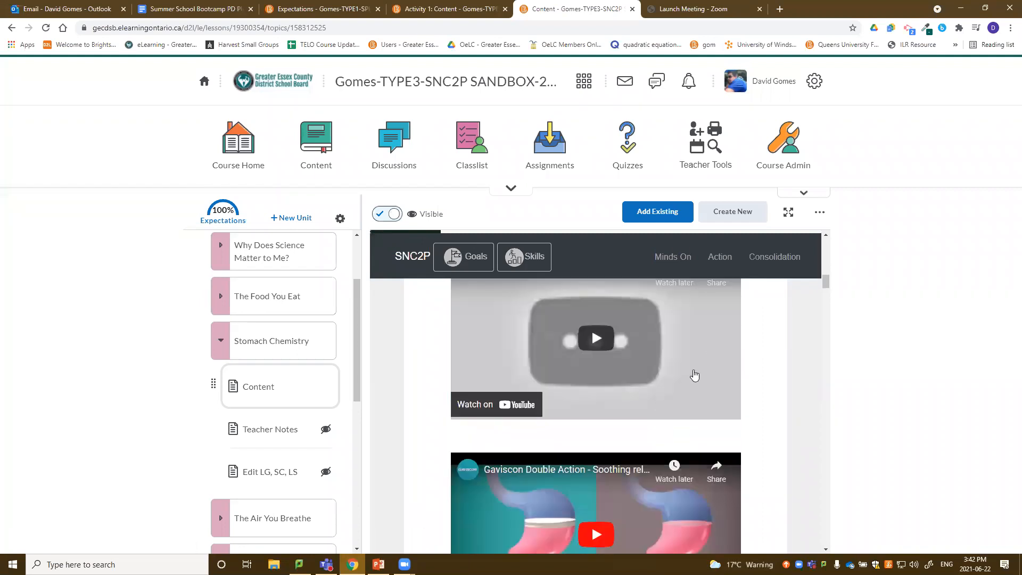
{"action": "scroll", "coordinate": [687, 367], "scroll_direction": "up", "scroll_amount": 1}
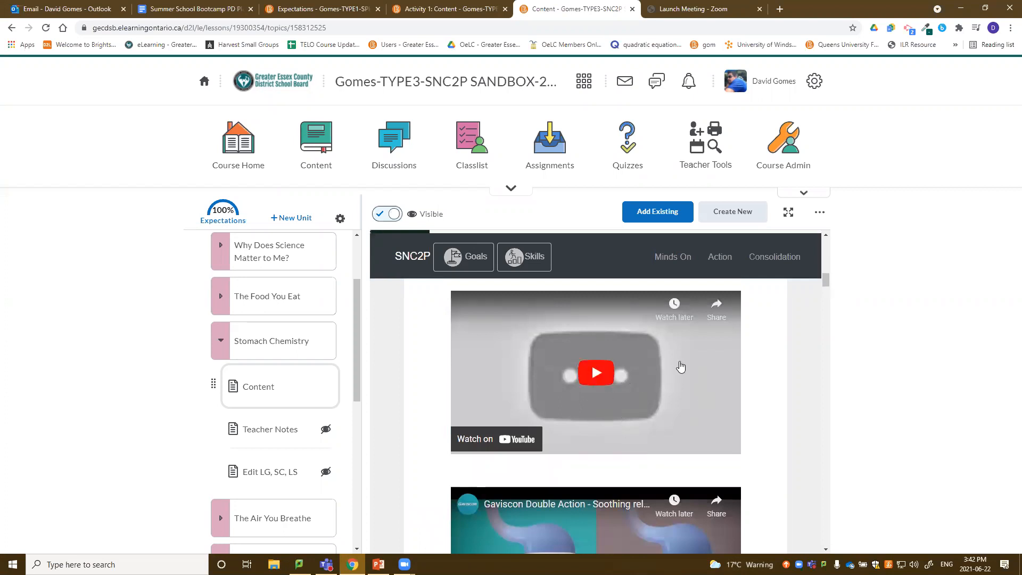
Open the Stomach Chemistry Content page for editing and delete the unavailable video beside the TUMS commercial
{"action": "left_click", "coordinate": [820, 212]}
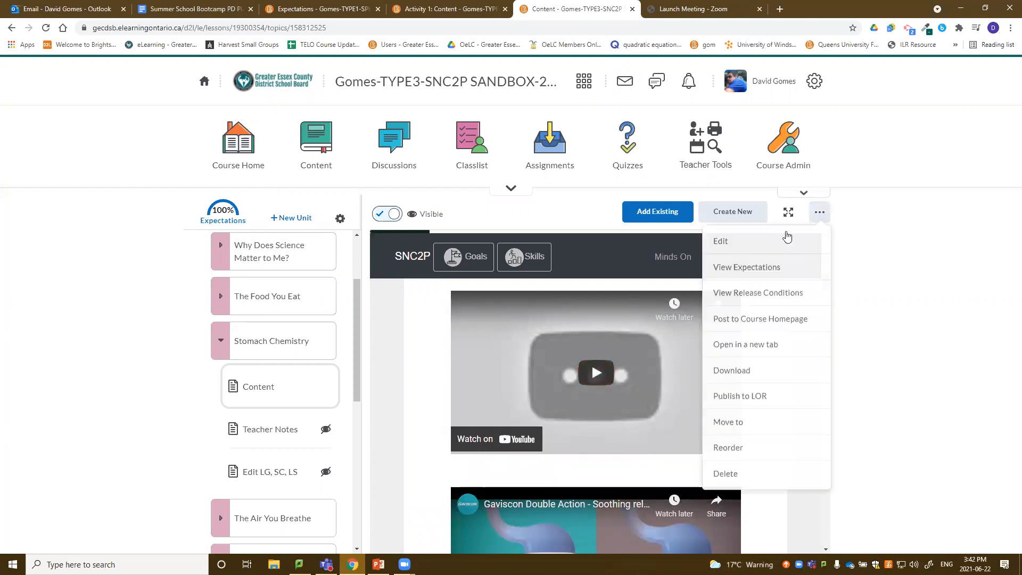
{"action": "left_click", "coordinate": [750, 248]}
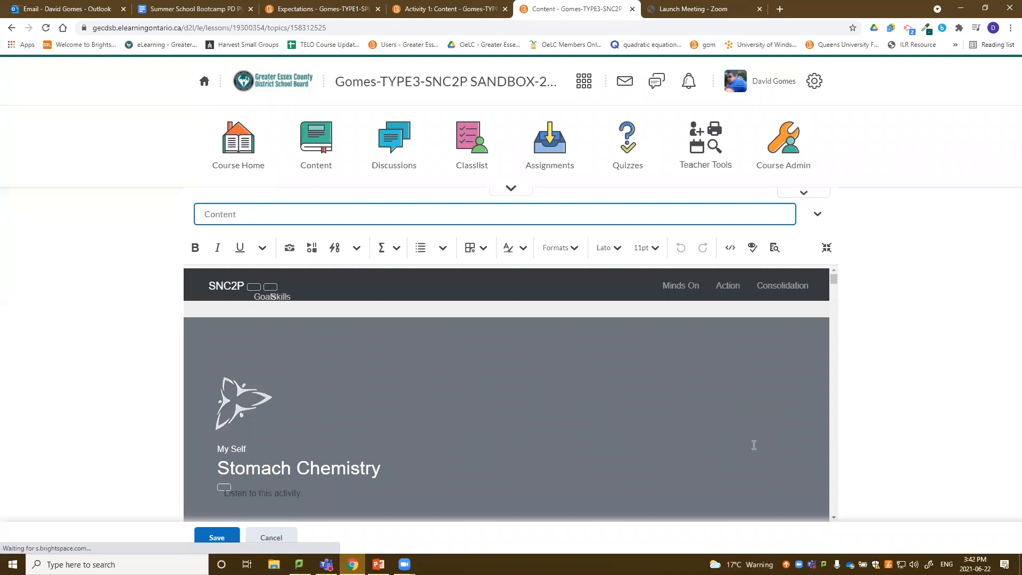
{"action": "scroll", "coordinate": [719, 434], "scroll_direction": "down", "scroll_amount": 10}
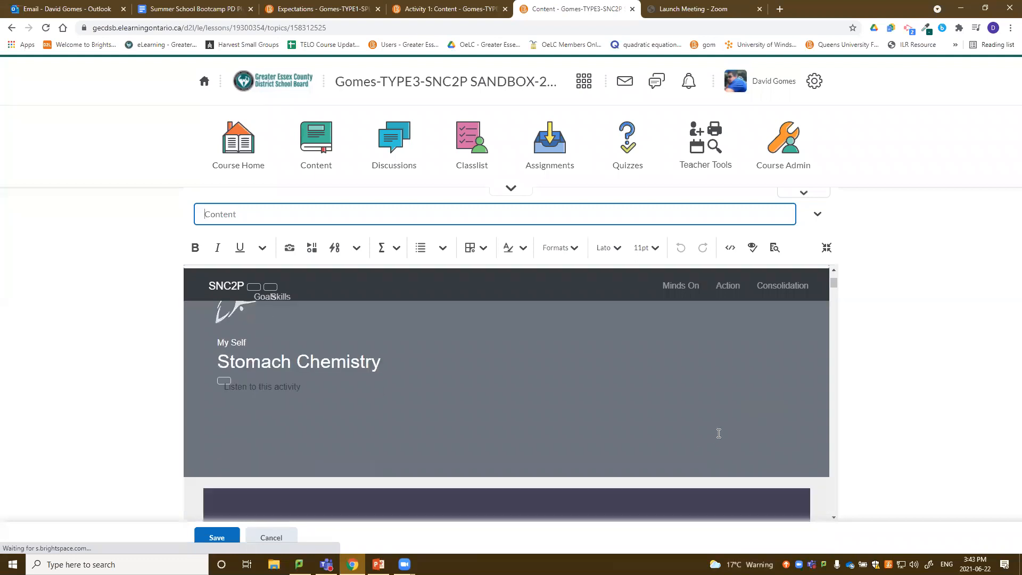
{"action": "scroll", "coordinate": [719, 431], "scroll_direction": "down", "scroll_amount": 8}
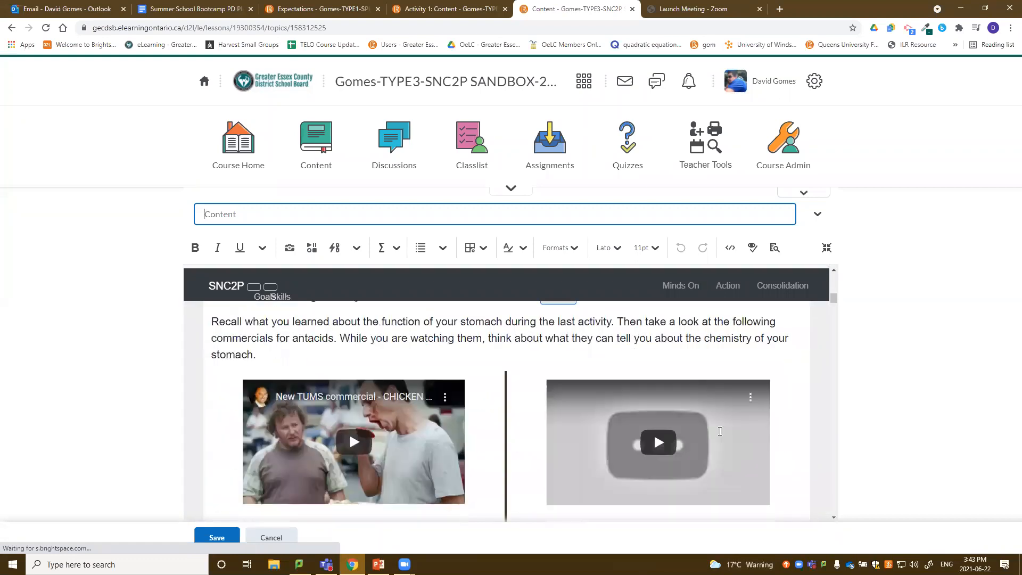
{"action": "scroll", "coordinate": [720, 431], "scroll_direction": "up", "scroll_amount": 5}
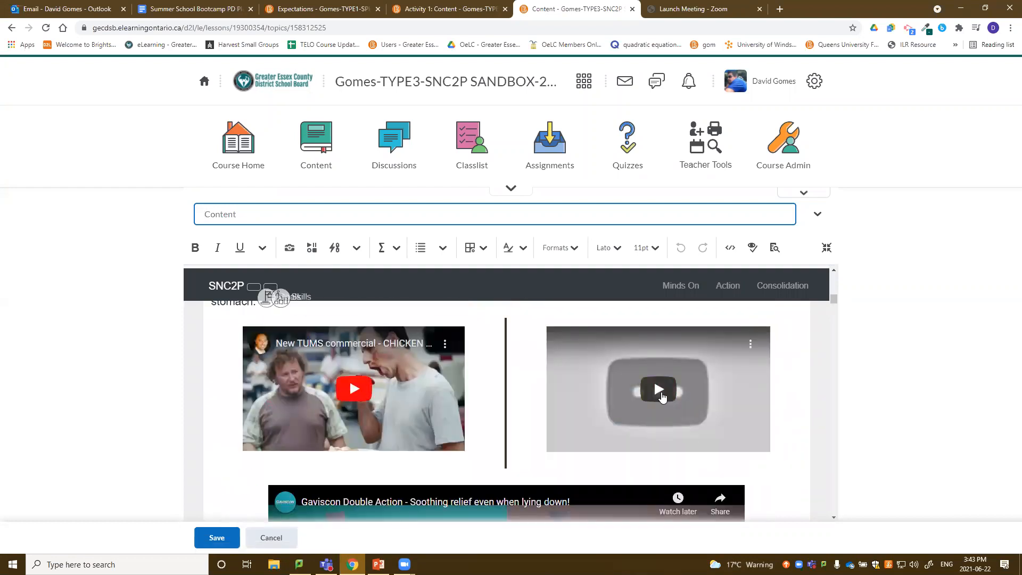
{"action": "scroll", "coordinate": [610, 502], "scroll_direction": "down", "scroll_amount": 3}
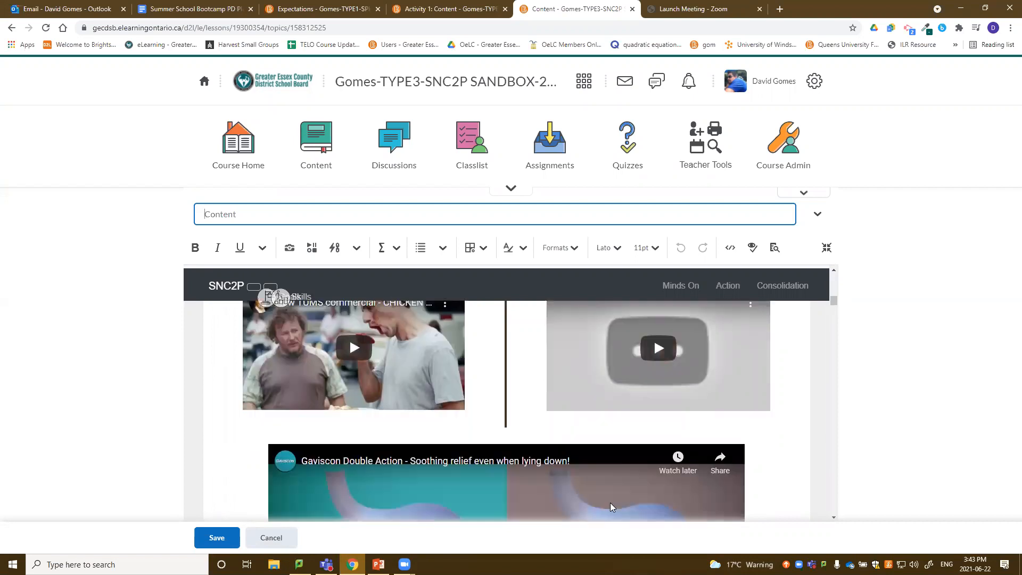
{"action": "scroll", "coordinate": [735, 426], "scroll_direction": "up", "scroll_amount": 3}
{"action": "scroll", "coordinate": [737, 423], "scroll_direction": "up", "scroll_amount": 1}
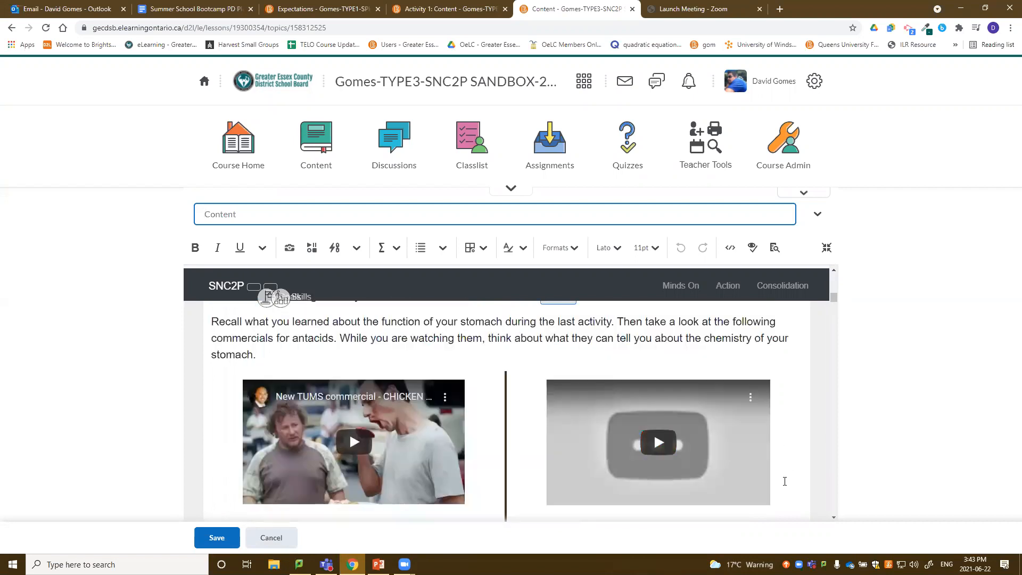
{"action": "left_click", "coordinate": [780, 488]}
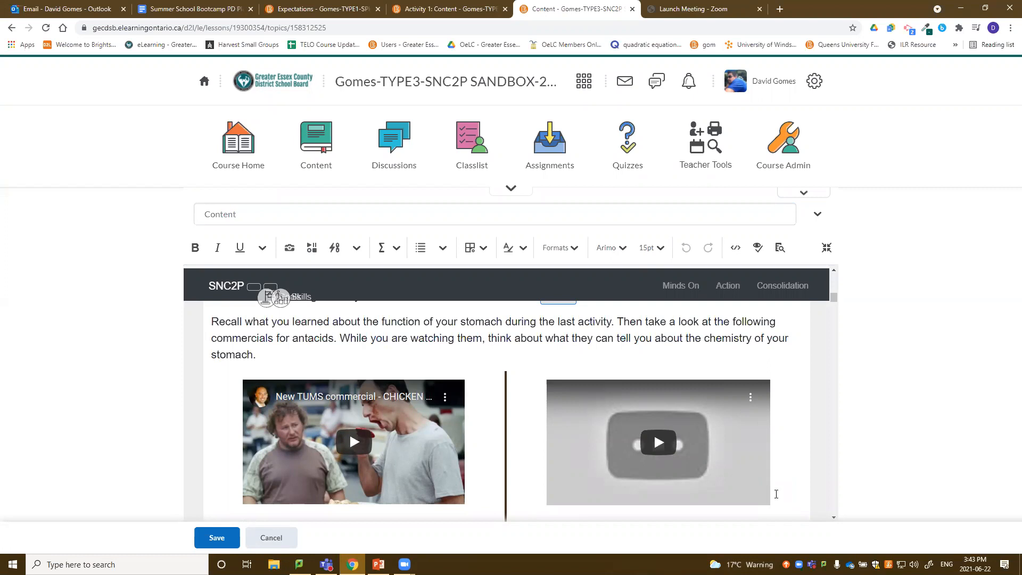
{"action": "key", "text": "BackSpace"}
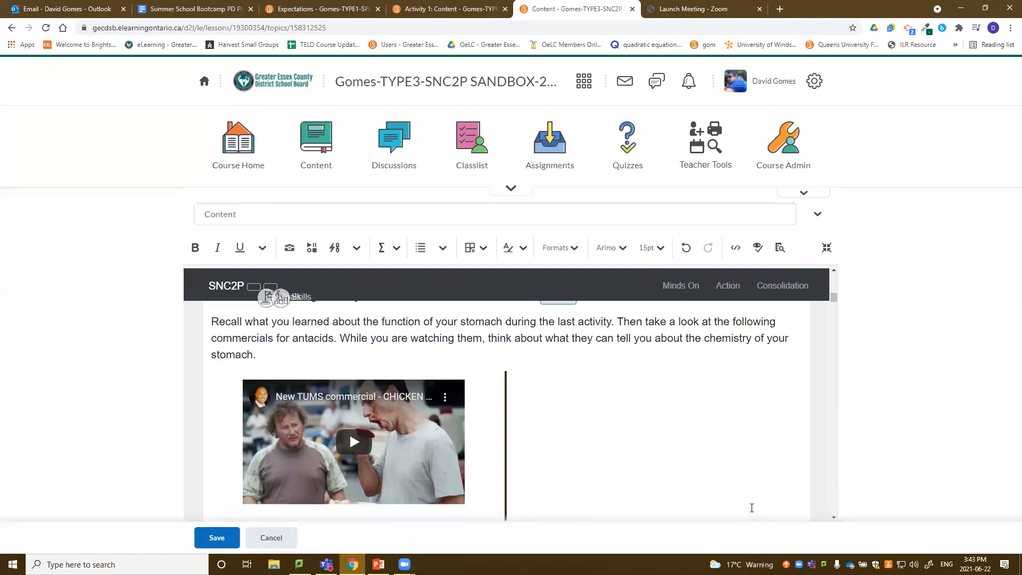
Save the edited Content page, check the area between the TUMS and Gaviscon videos, and dismiss the save notice
{"action": "scroll", "coordinate": [673, 479], "scroll_direction": "down", "scroll_amount": 2}
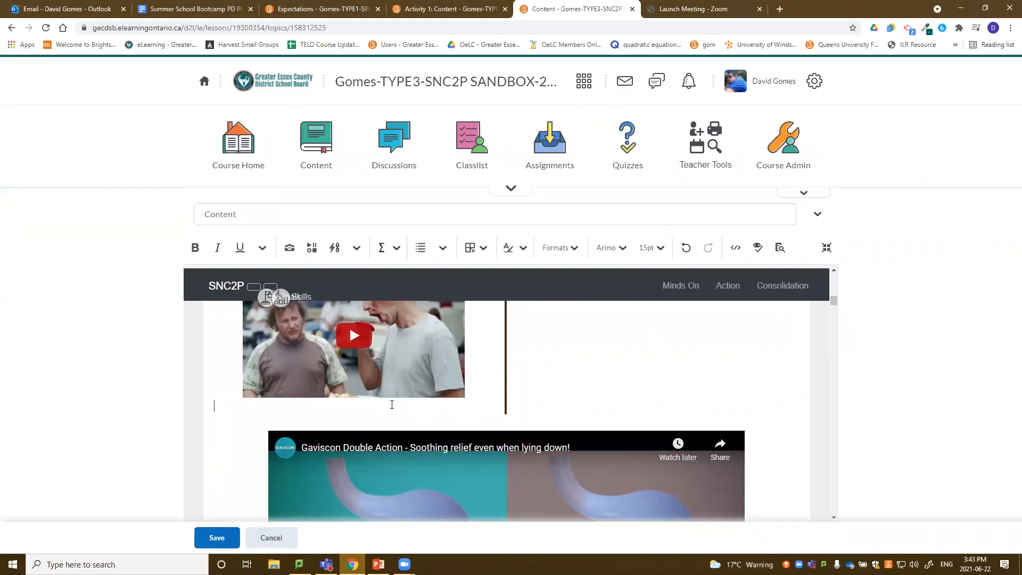
{"action": "left_click", "coordinate": [267, 539]}
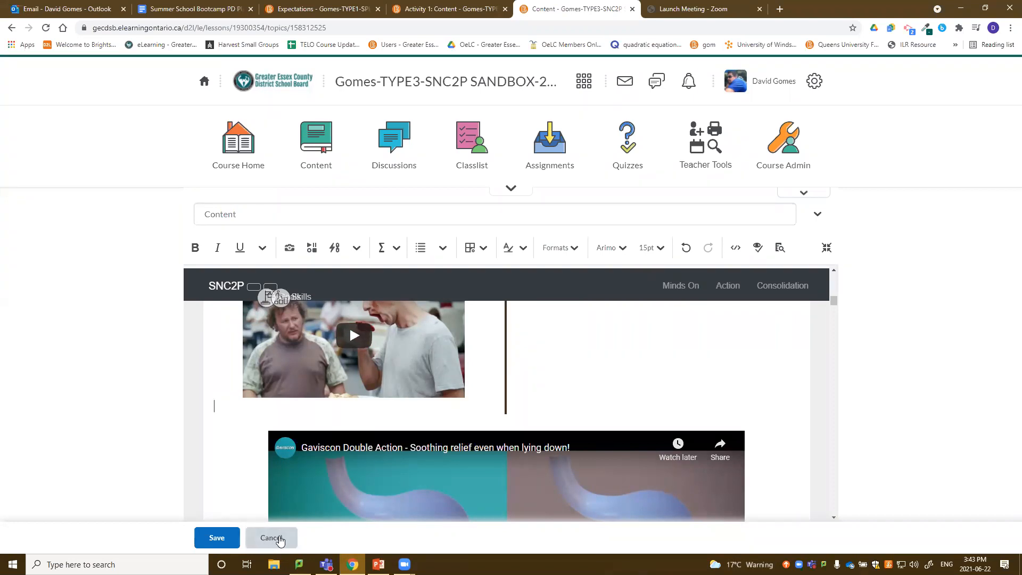
{"action": "left_click", "coordinate": [220, 537]}
{"action": "scroll", "coordinate": [606, 409], "scroll_direction": "down", "scroll_amount": 10}
{"action": "scroll", "coordinate": [639, 405], "scroll_direction": "down", "scroll_amount": 3}
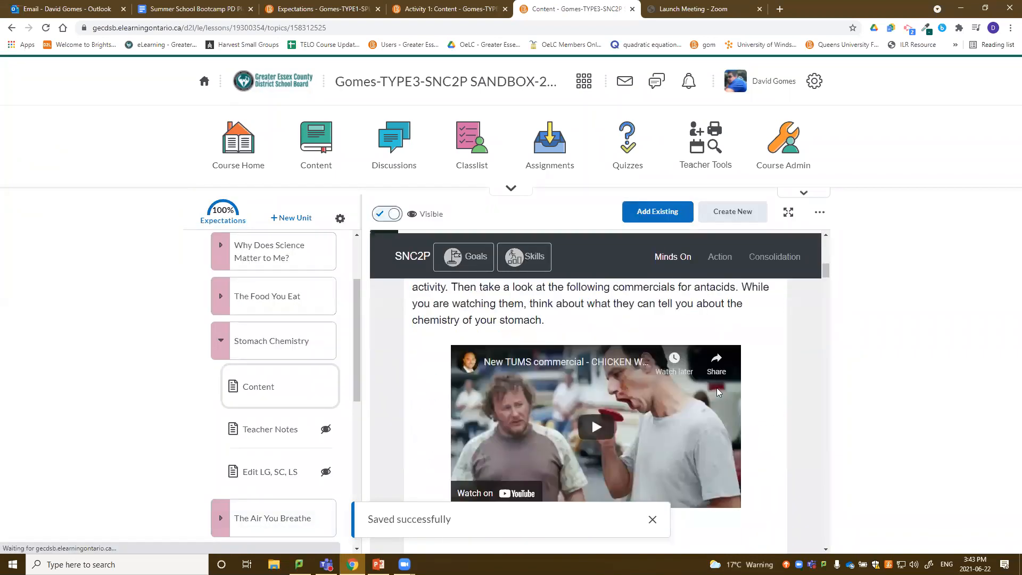
{"action": "scroll", "coordinate": [665, 490], "scroll_direction": "down", "scroll_amount": 3}
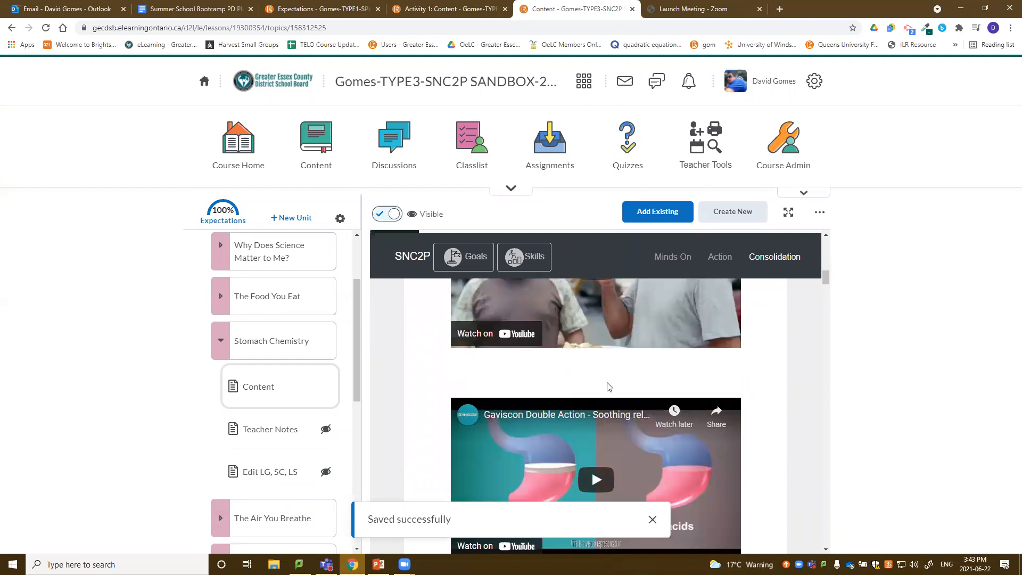
{"action": "left_click", "coordinate": [651, 520]}
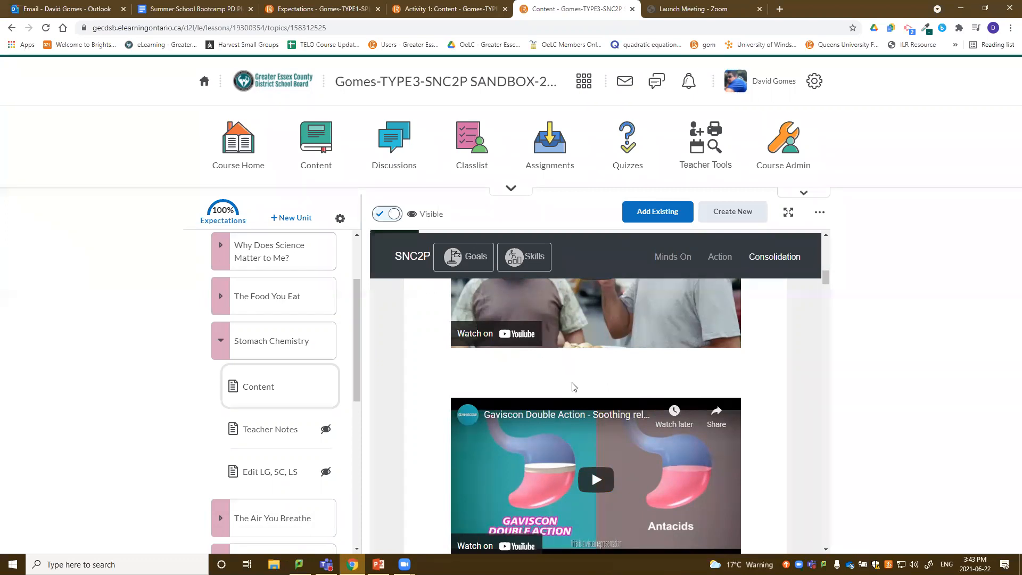
Close the Launch Meeting browser tab and reopen the Content page for editing at the empty column beside the TUMS video
{"action": "left_click", "coordinate": [698, 10]}
{"action": "key", "text": "ctrl+w"}
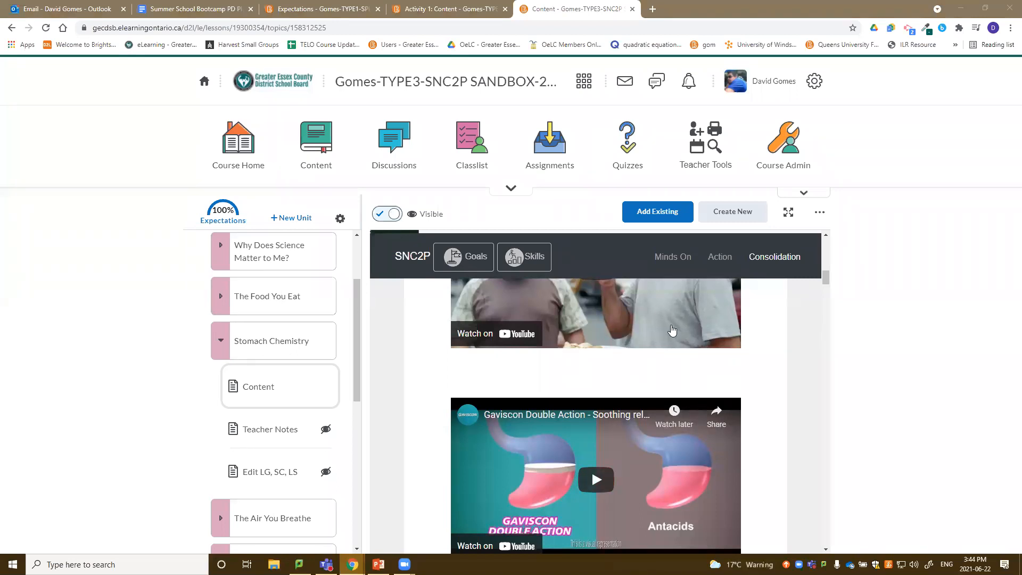
{"action": "left_click", "coordinate": [818, 215]}
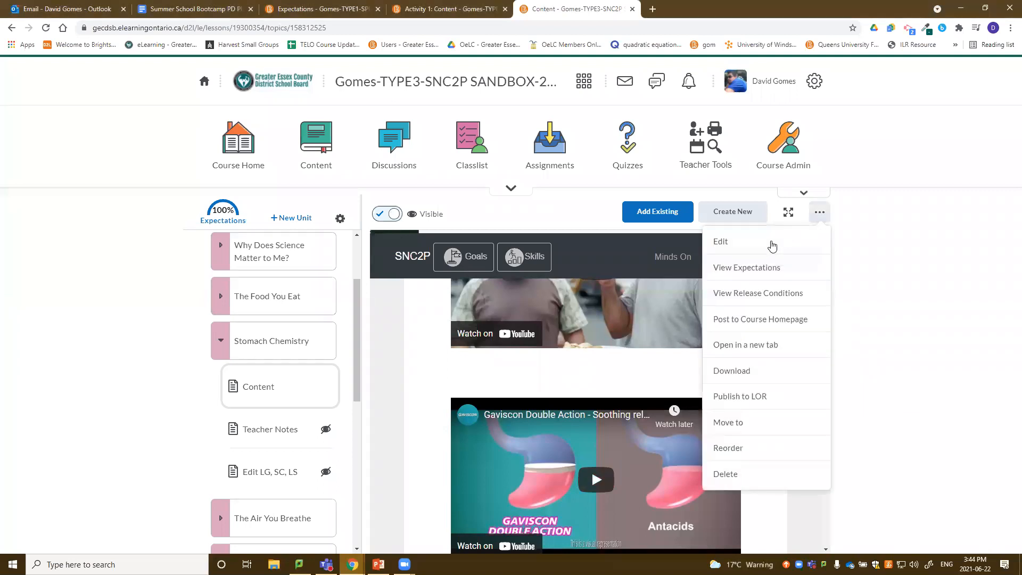
{"action": "left_click", "coordinate": [772, 245]}
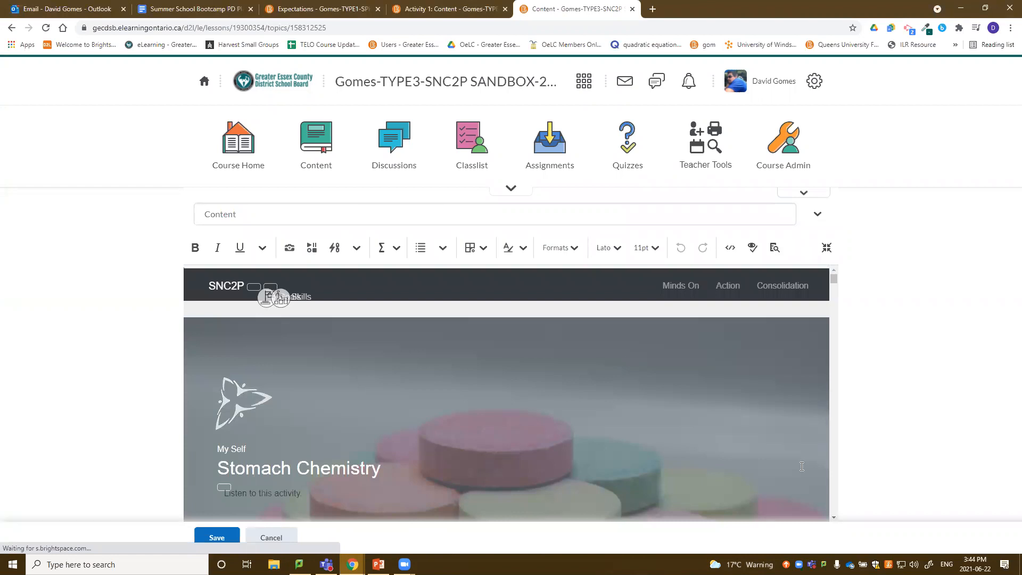
{"action": "scroll", "coordinate": [761, 447], "scroll_direction": "down", "scroll_amount": 10}
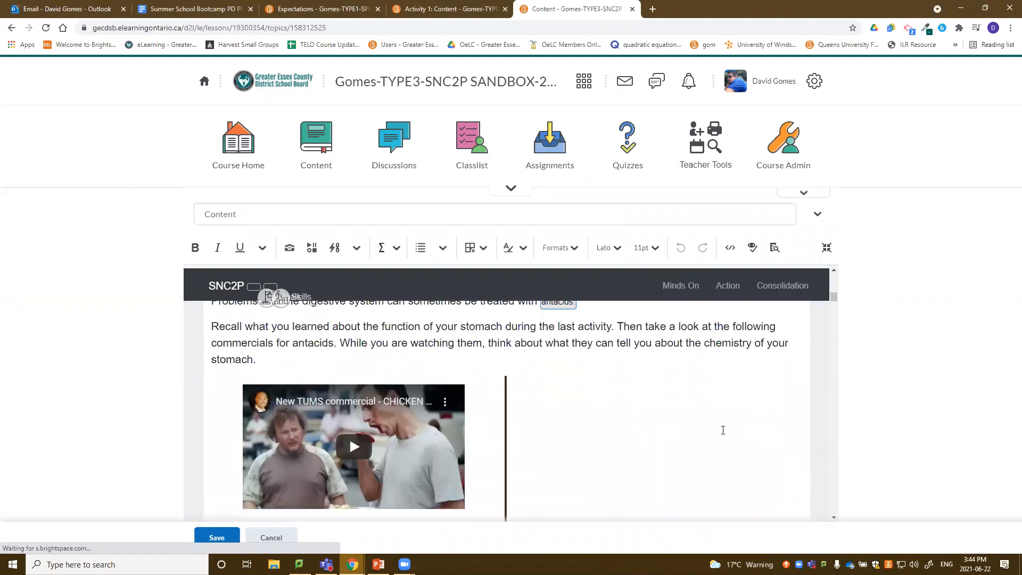
{"action": "scroll", "coordinate": [588, 388], "scroll_direction": "down", "scroll_amount": 3}
{"action": "scroll", "coordinate": [572, 368], "scroll_direction": "up", "scroll_amount": 1}
{"action": "left_click", "coordinate": [572, 369]}
{"action": "scroll", "coordinate": [606, 354], "scroll_direction": "up", "scroll_amount": 1}
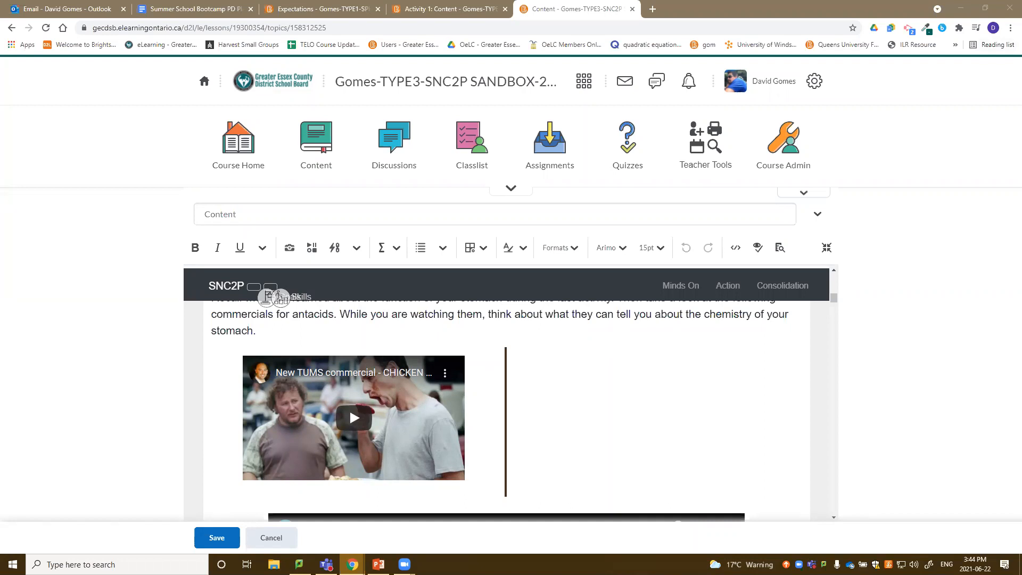
Copy the YouTube address of Pepto Bismol Commercial Remix and open Insert Stuff for the empty column beside the TUMS video
{"action": "left_click_drag", "start_coordinate": [1021, 114], "coordinate": [331, 134]}
{"action": "key", "text": "ctrl+c"}
{"action": "left_click", "coordinate": [464, 130]}
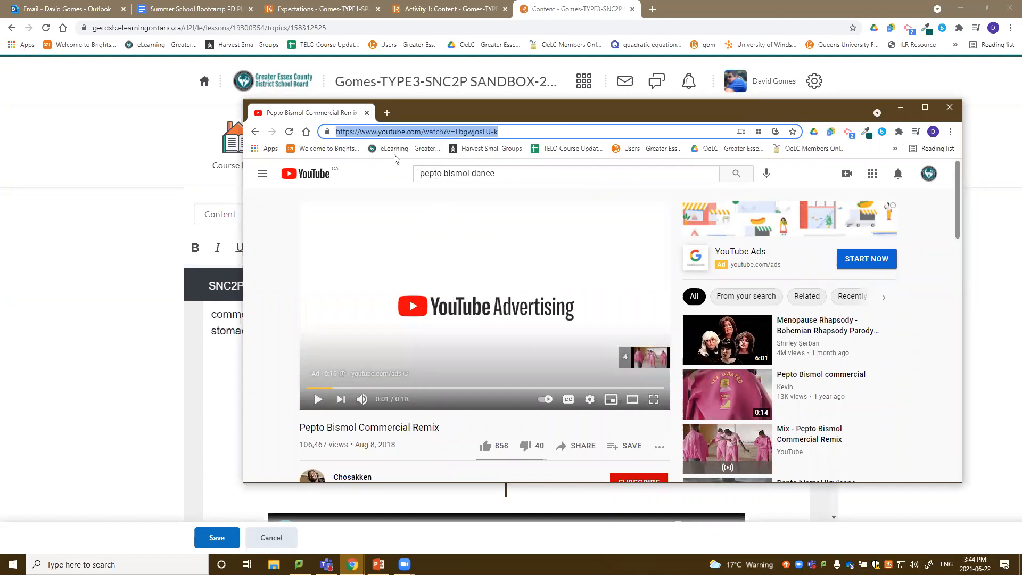
{"action": "left_click", "coordinate": [949, 109]}
{"action": "left_click", "coordinate": [520, 360]}
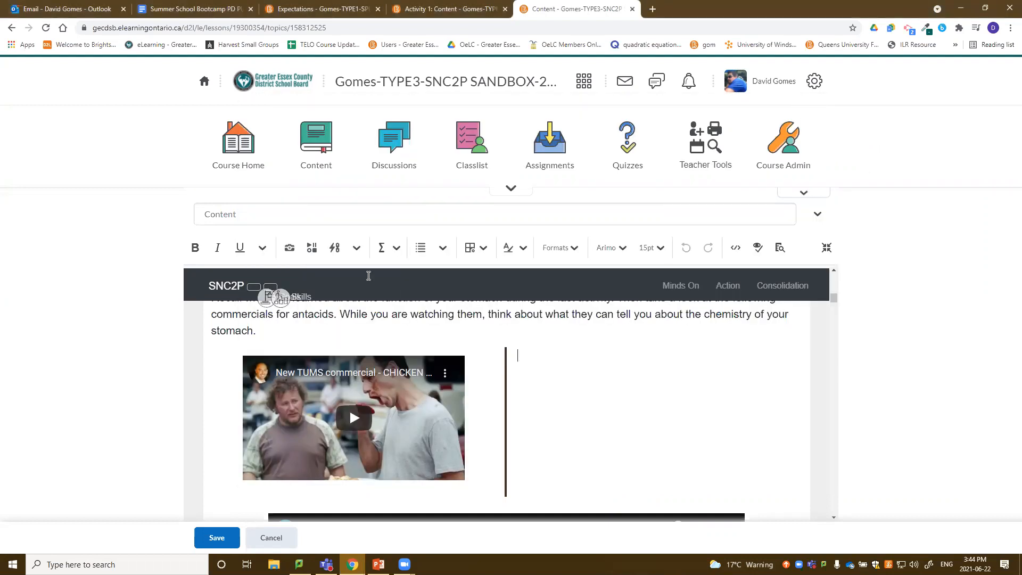
{"action": "left_click", "coordinate": [312, 248]}
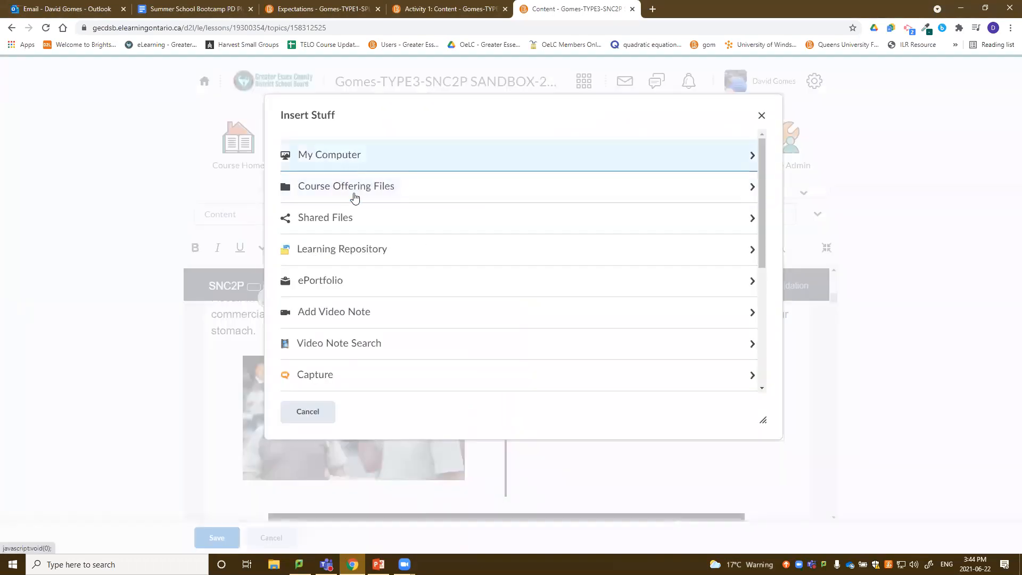
Try to find a replacement video by searching YouTube within Insert Stuff for "pepto bismol"
{"action": "scroll", "coordinate": [351, 213], "scroll_direction": "down", "scroll_amount": 3}
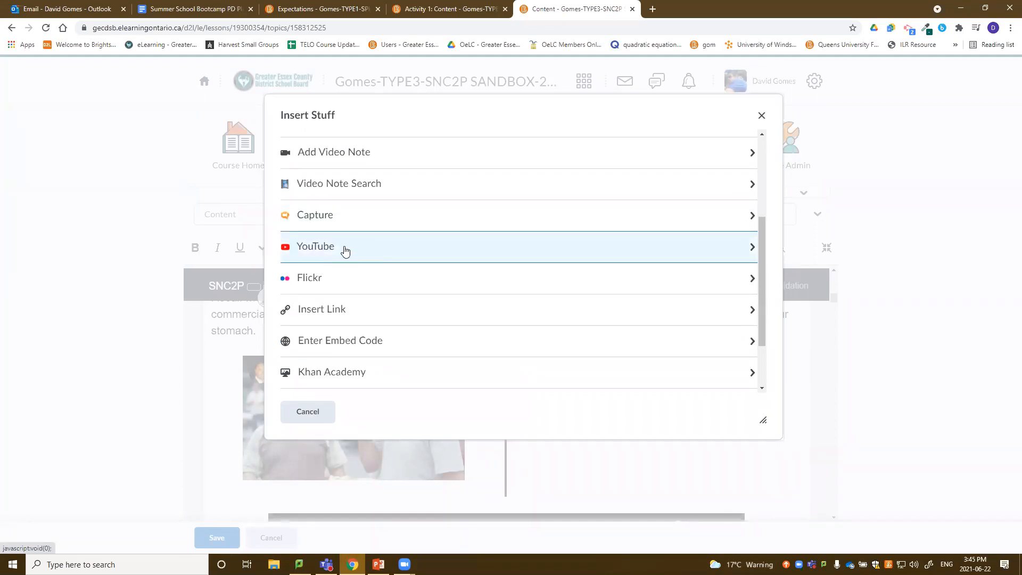
{"action": "left_click", "coordinate": [345, 250]}
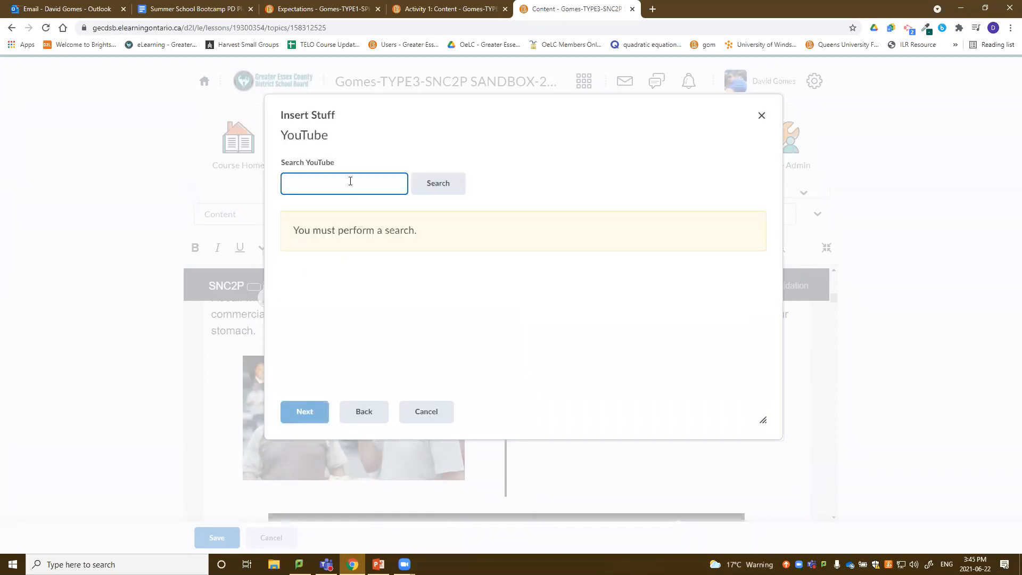
{"action": "type", "text": "pepto bismol"}
{"action": "left_click", "coordinate": [446, 188]}
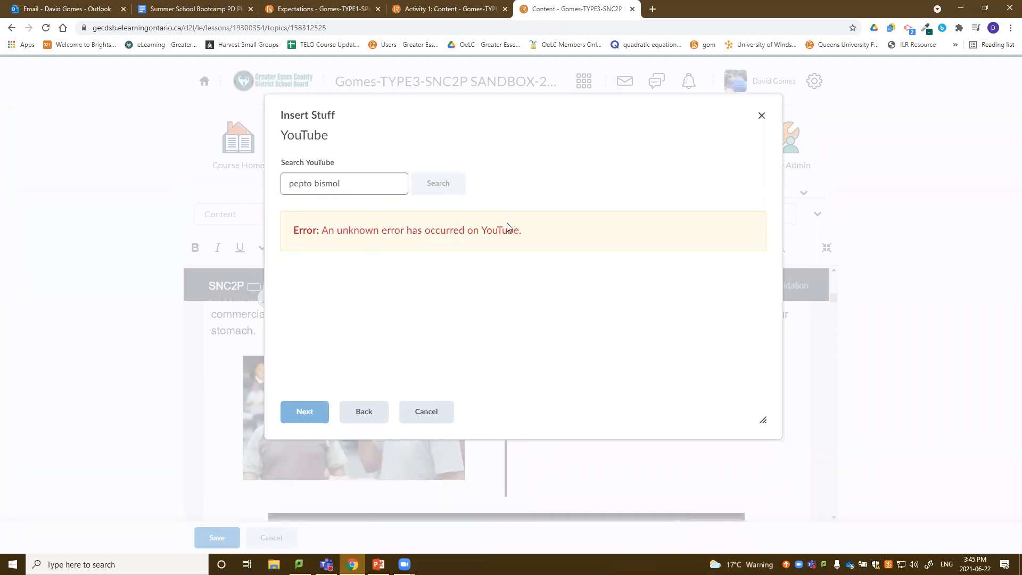
{"action": "left_click", "coordinate": [363, 416]}
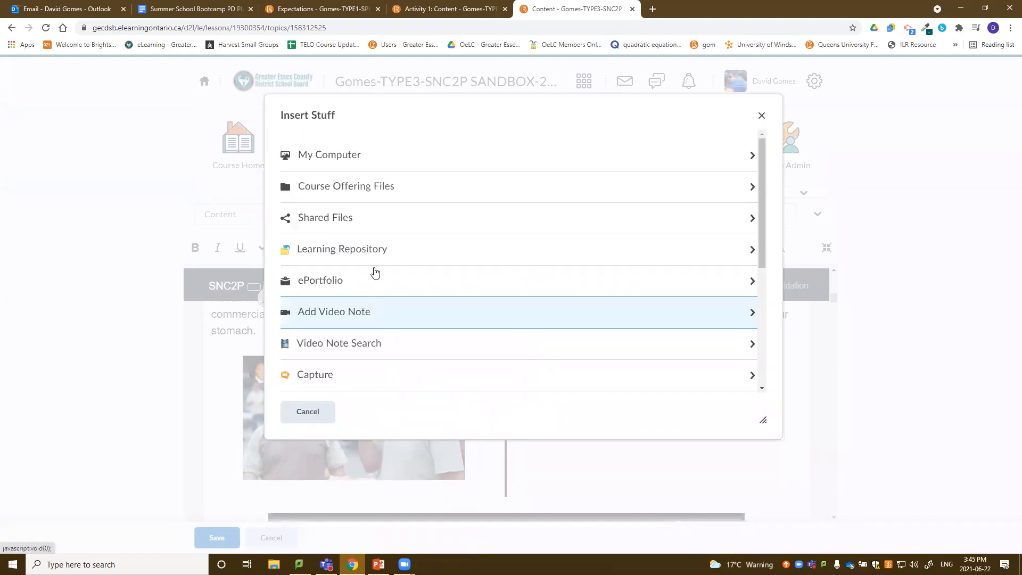
{"action": "scroll", "coordinate": [411, 272], "scroll_direction": "down", "scroll_amount": 3}
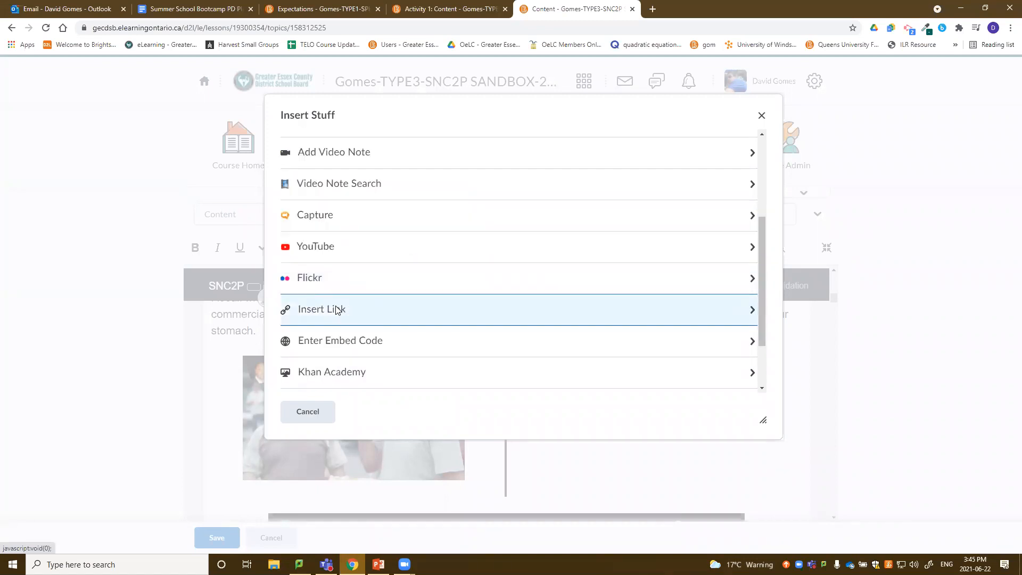
{"action": "left_click", "coordinate": [336, 310]}
{"action": "key", "text": "ctrl+v"}
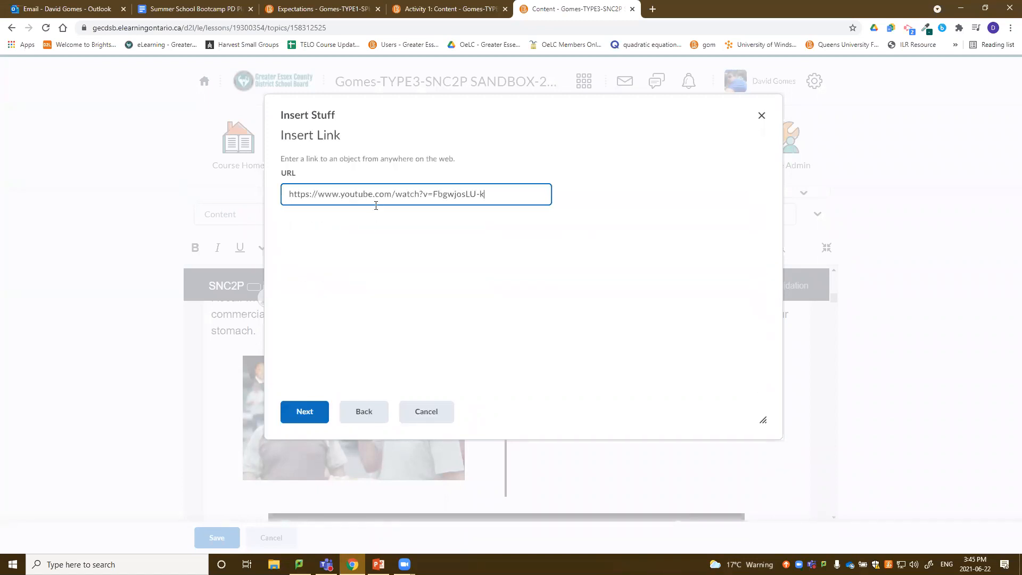
{"action": "left_click", "coordinate": [300, 415]}
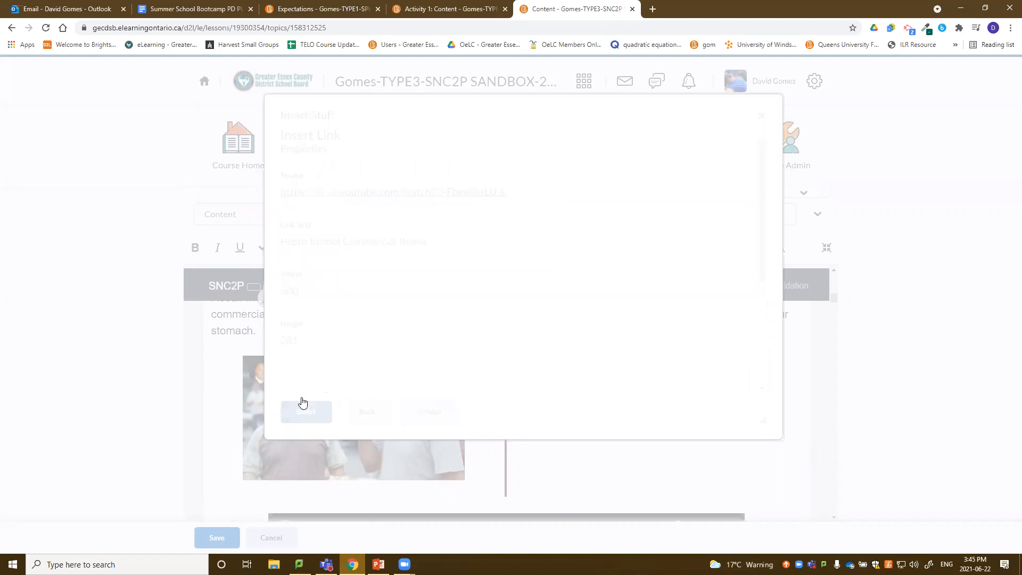
{"action": "scroll", "coordinate": [388, 240], "scroll_direction": "down", "scroll_amount": 3}
{"action": "scroll", "coordinate": [397, 319], "scroll_direction": "down", "scroll_amount": 2}
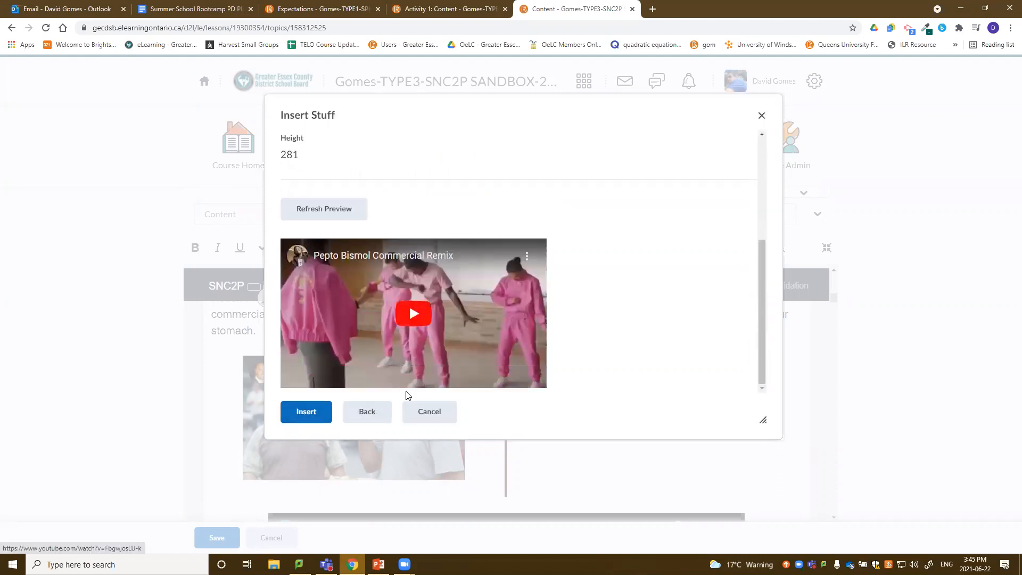
{"action": "left_click", "coordinate": [319, 413]}
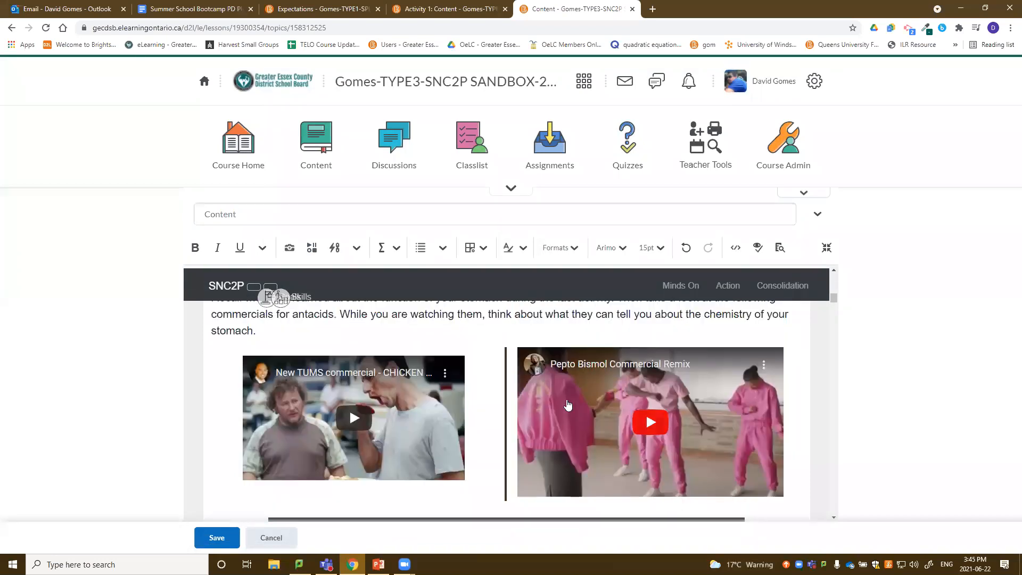
Save the Content page and check the new Pepto Bismol video below the TUMS commercial
{"action": "left_click", "coordinate": [215, 541]}
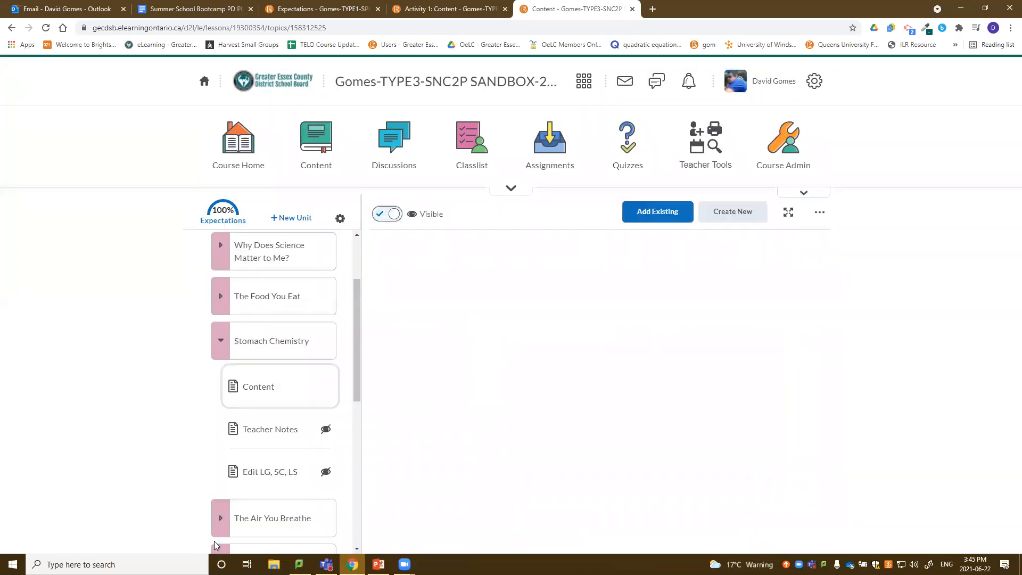
{"action": "scroll", "coordinate": [630, 421], "scroll_direction": "down", "scroll_amount": 10}
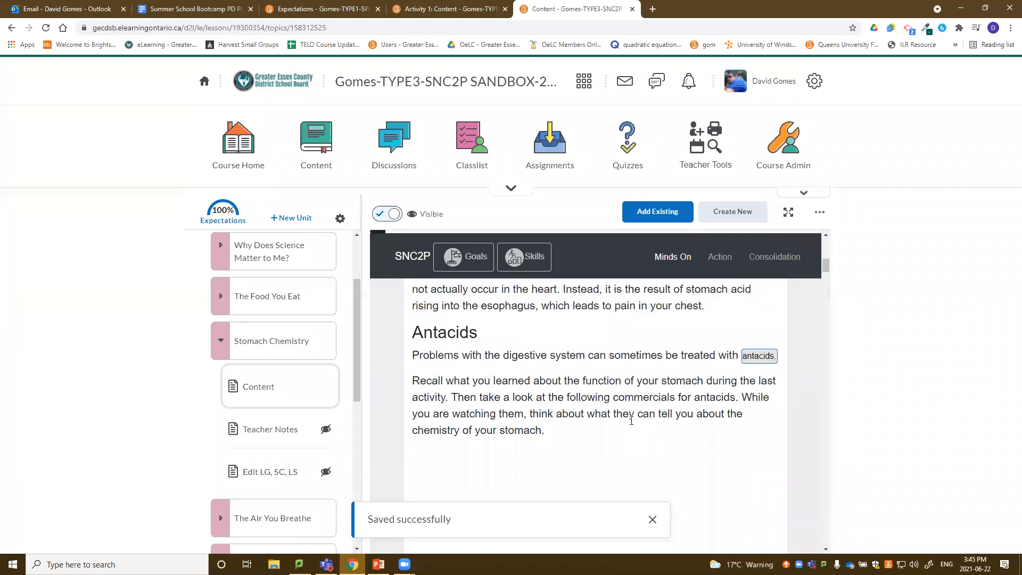
{"action": "scroll", "coordinate": [630, 421], "scroll_direction": "down", "scroll_amount": 2}
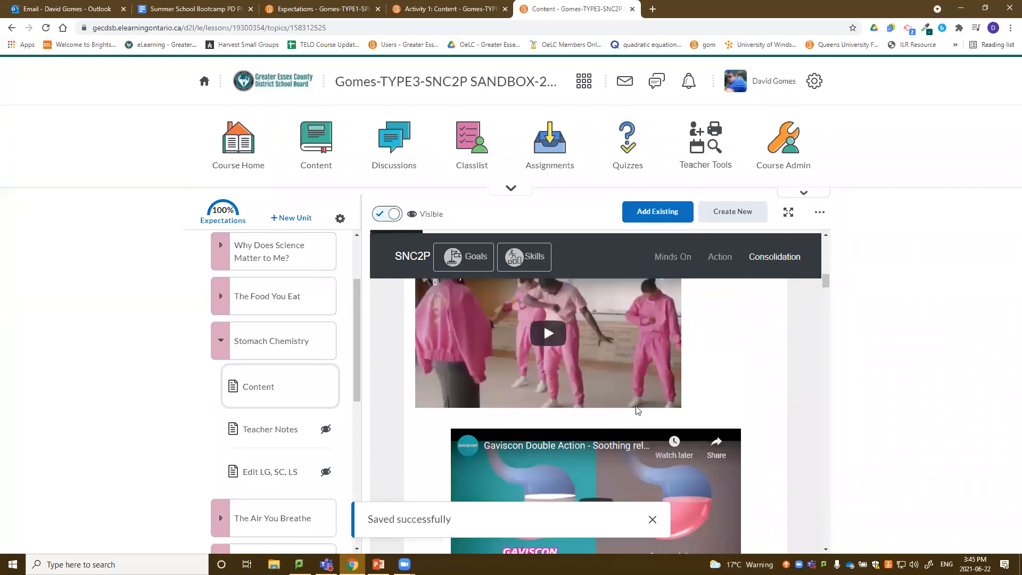
{"action": "scroll", "coordinate": [634, 413], "scroll_direction": "up", "scroll_amount": 3}
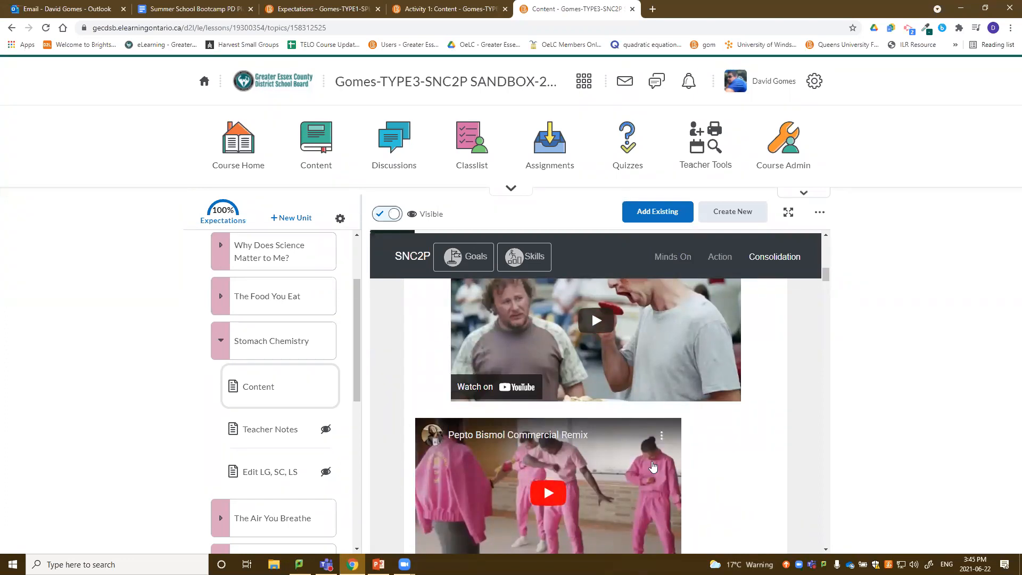
Open the Stomach Chemistry Content page for editing and bring up its HTML source
{"action": "scroll", "coordinate": [650, 466], "scroll_direction": "down", "scroll_amount": 3}
{"action": "scroll", "coordinate": [653, 466], "scroll_direction": "up", "scroll_amount": 3}
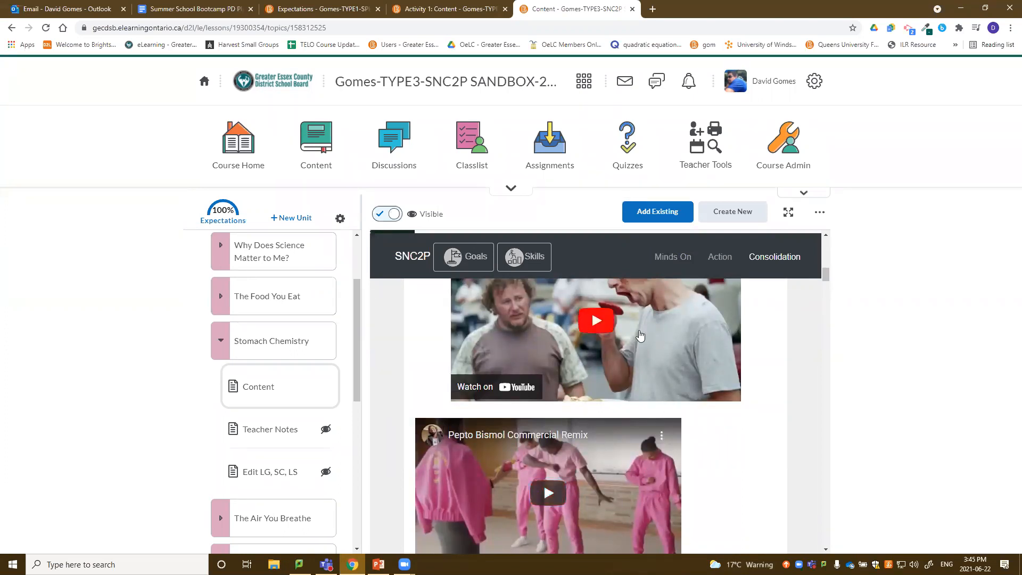
{"action": "left_click", "coordinate": [819, 211]}
{"action": "left_click", "coordinate": [760, 244]}
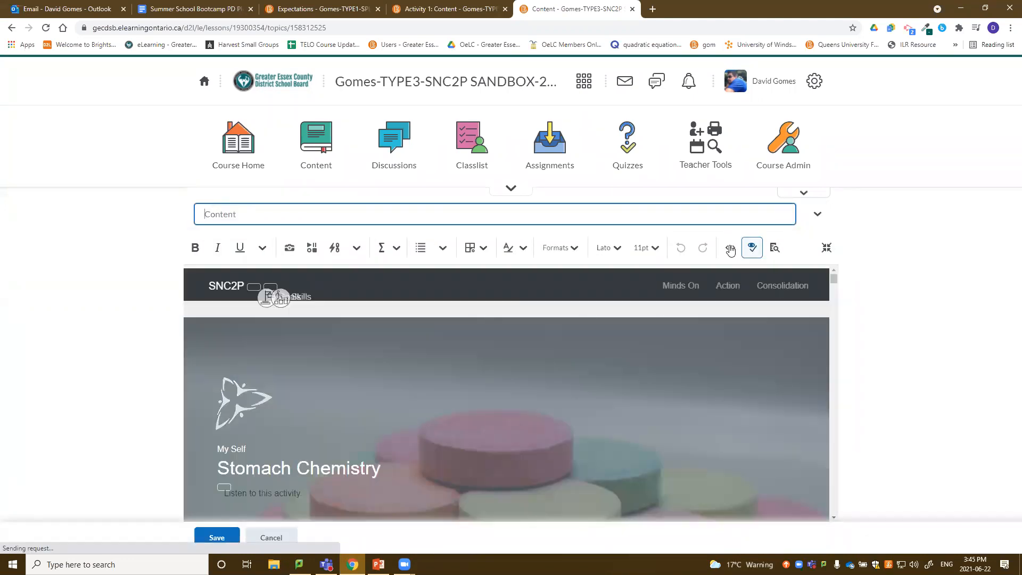
{"action": "scroll", "coordinate": [755, 444], "scroll_direction": "down", "scroll_amount": 3}
{"action": "scroll", "coordinate": [755, 444], "scroll_direction": "down", "scroll_amount": 10}
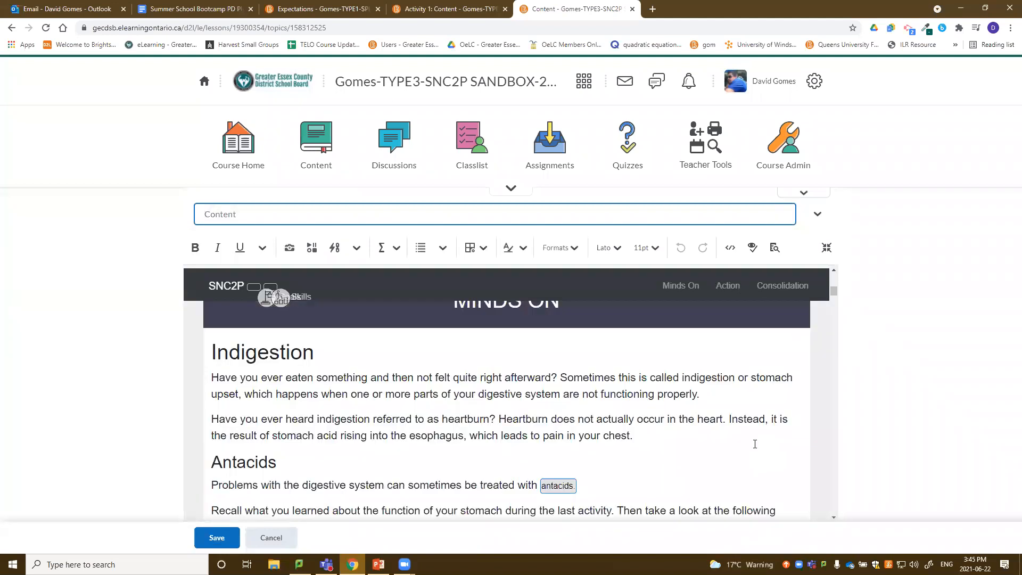
{"action": "scroll", "coordinate": [755, 444], "scroll_direction": "up", "scroll_amount": 1}
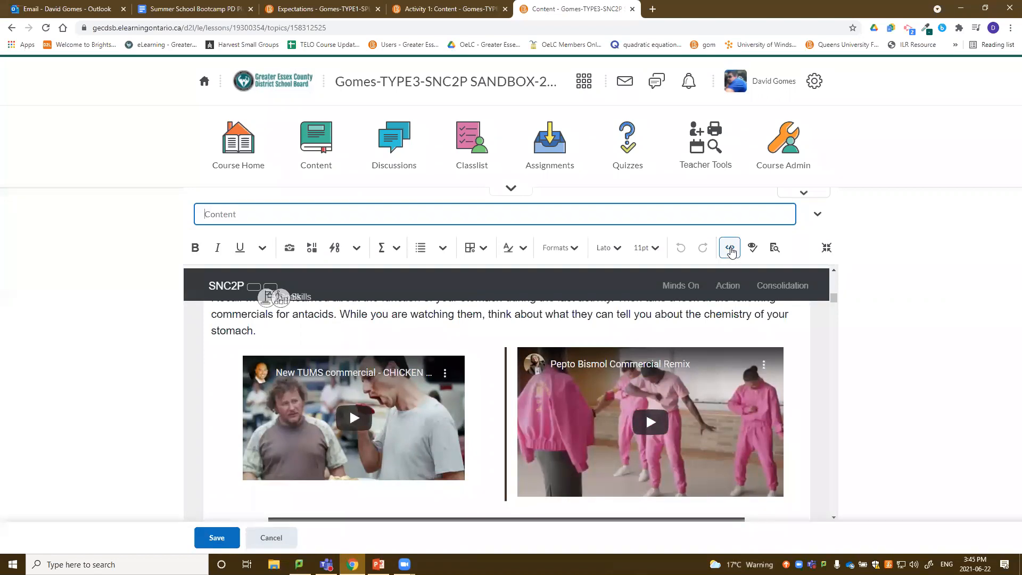
{"action": "left_click", "coordinate": [730, 248]}
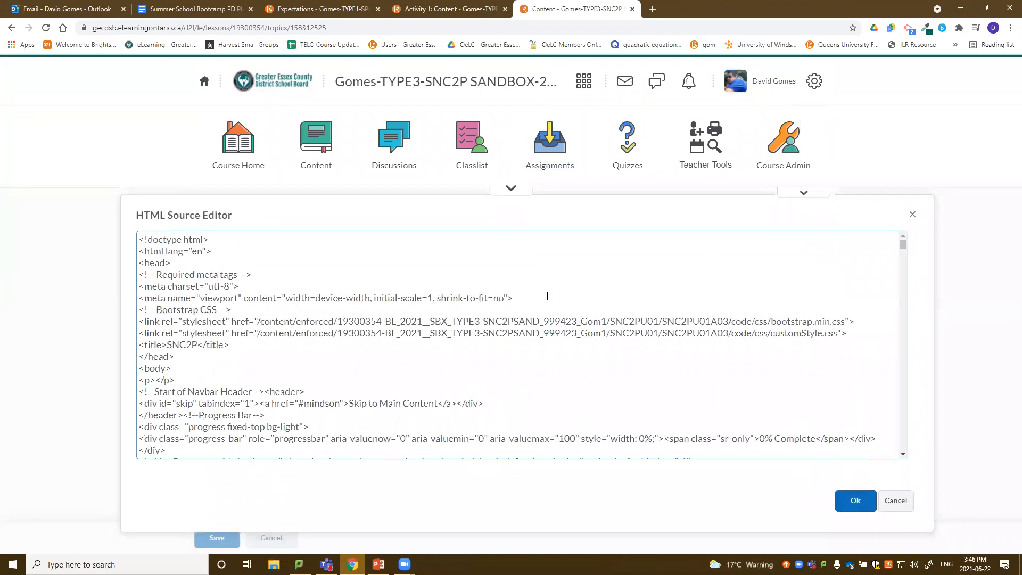
Look through the HTML source for the Indigestion and Antacids text and the first video embed below it
{"action": "scroll", "coordinate": [442, 305], "scroll_direction": "down", "scroll_amount": 8}
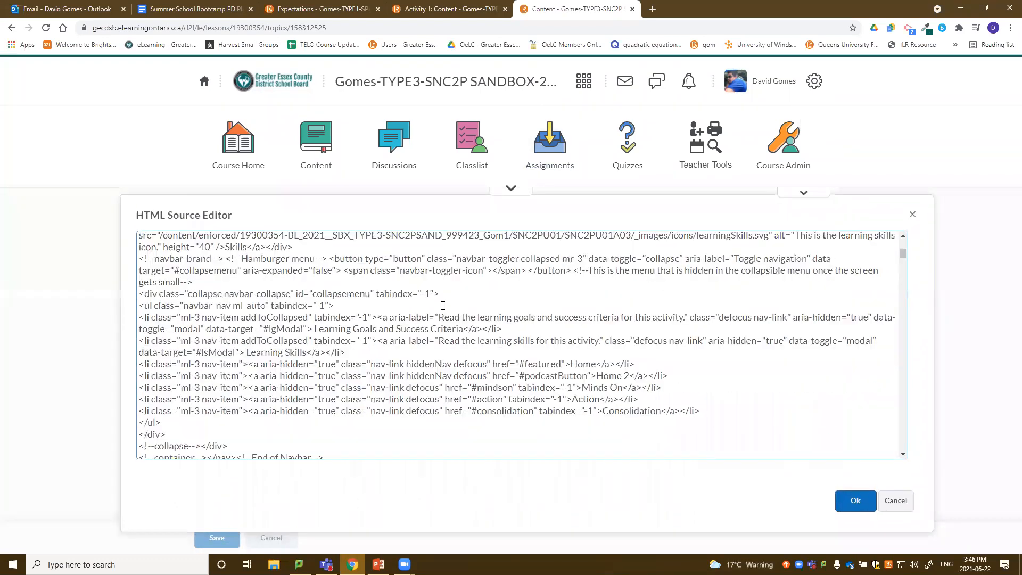
{"action": "scroll", "coordinate": [443, 306], "scroll_direction": "down", "scroll_amount": 4}
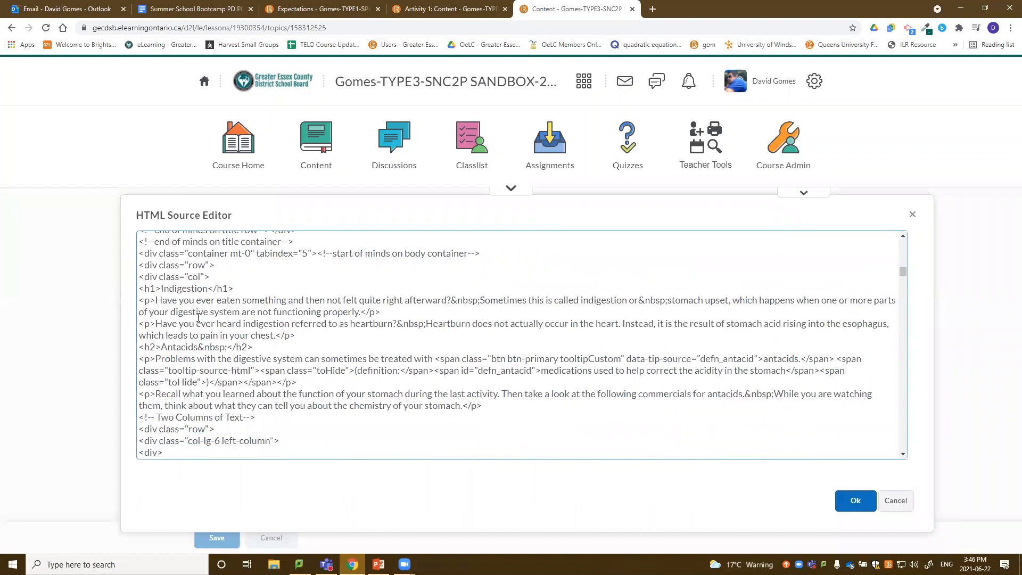
{"action": "left_click_drag", "start_coordinate": [158, 323], "coordinate": [277, 337]}
{"action": "left_click", "coordinate": [433, 341]}
{"action": "scroll", "coordinate": [446, 313], "scroll_direction": "down", "scroll_amount": 3}
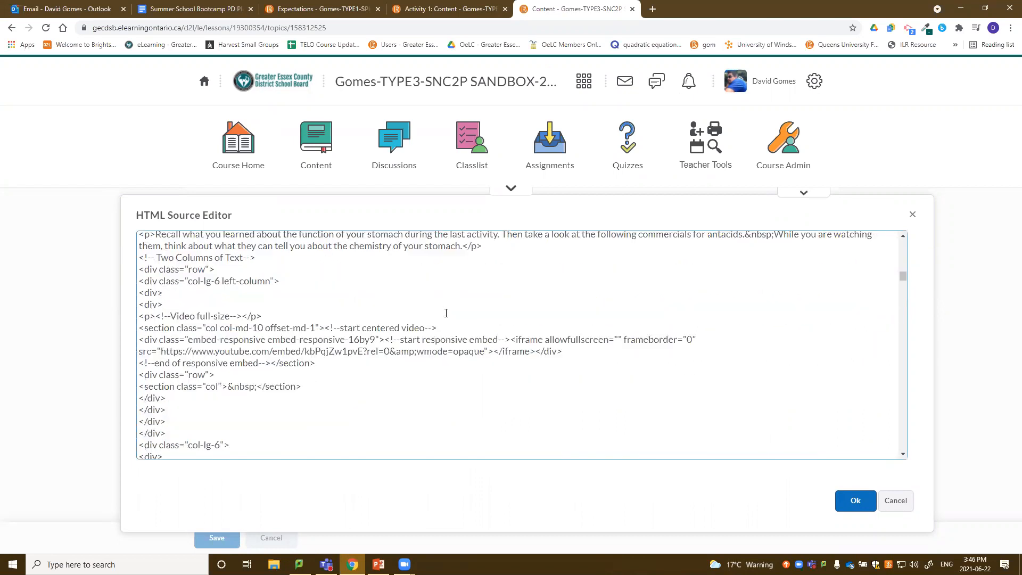
{"action": "scroll", "coordinate": [465, 306], "scroll_direction": "up", "scroll_amount": 1}
Search the HTML source for "youtu" and examine the embed address of the first three matches in turn
{"action": "key", "text": "ctrl+f"}
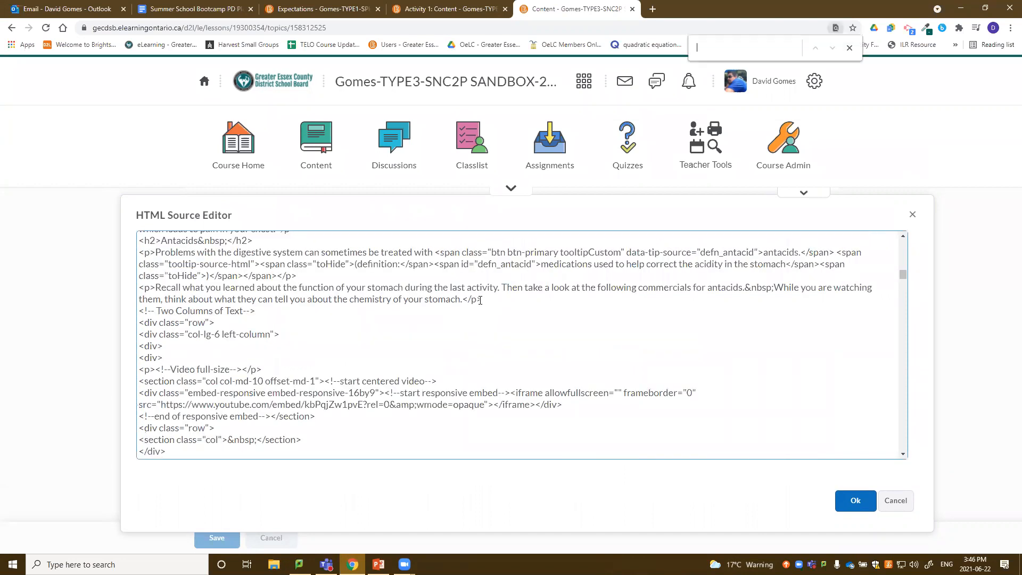
{"action": "type", "text": "youtu"}
{"action": "left_click_drag", "start_coordinate": [161, 405], "coordinate": [366, 403]}
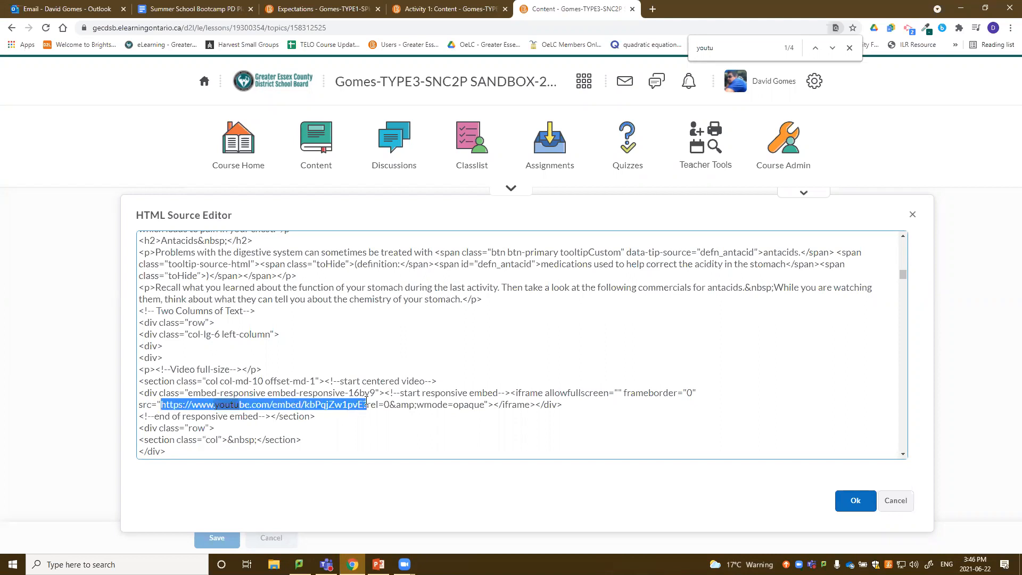
{"action": "left_click", "coordinate": [832, 48]}
{"action": "left_click_drag", "start_coordinate": [596, 345], "coordinate": [799, 345]}
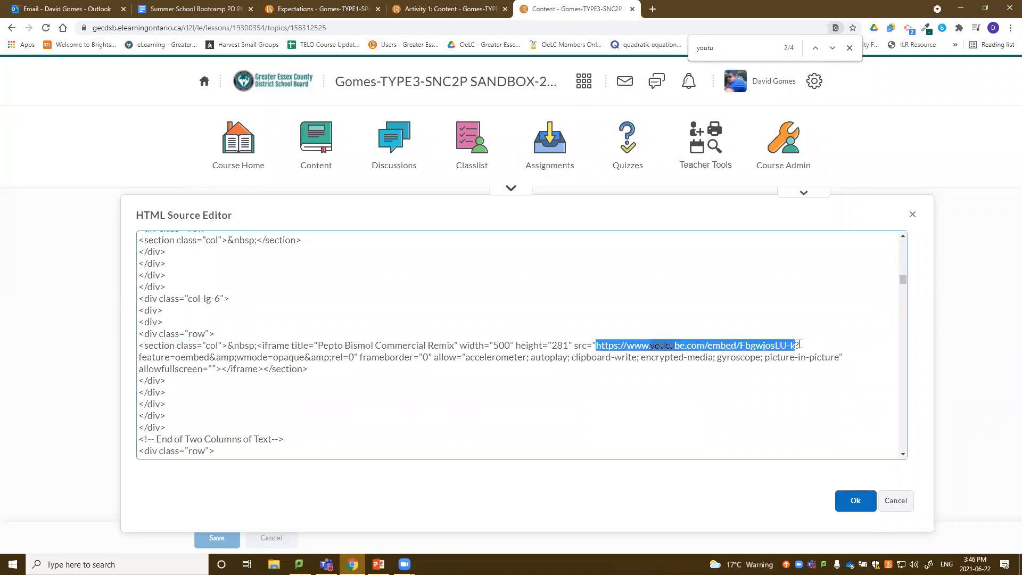
{"action": "left_click", "coordinate": [832, 48]}
{"action": "left_click_drag", "start_coordinate": [162, 345], "coordinate": [377, 343]}
{"action": "left_click", "coordinate": [378, 351]}
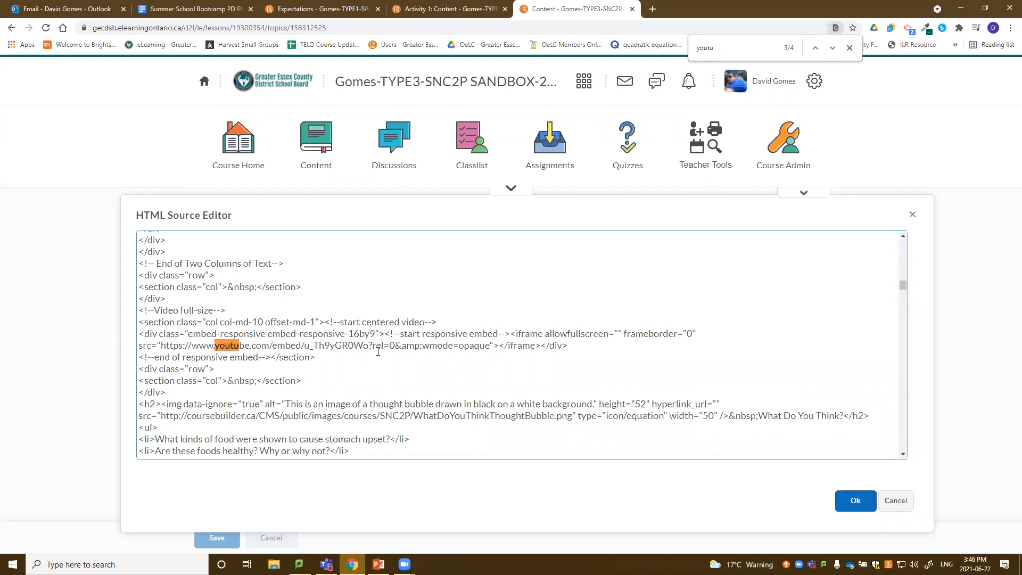
Go back to the first YouTube embed in the two-column section and select its video ID, kbPqjZw1pvE
{"action": "scroll", "coordinate": [378, 353], "scroll_direction": "up", "scroll_amount": 5}
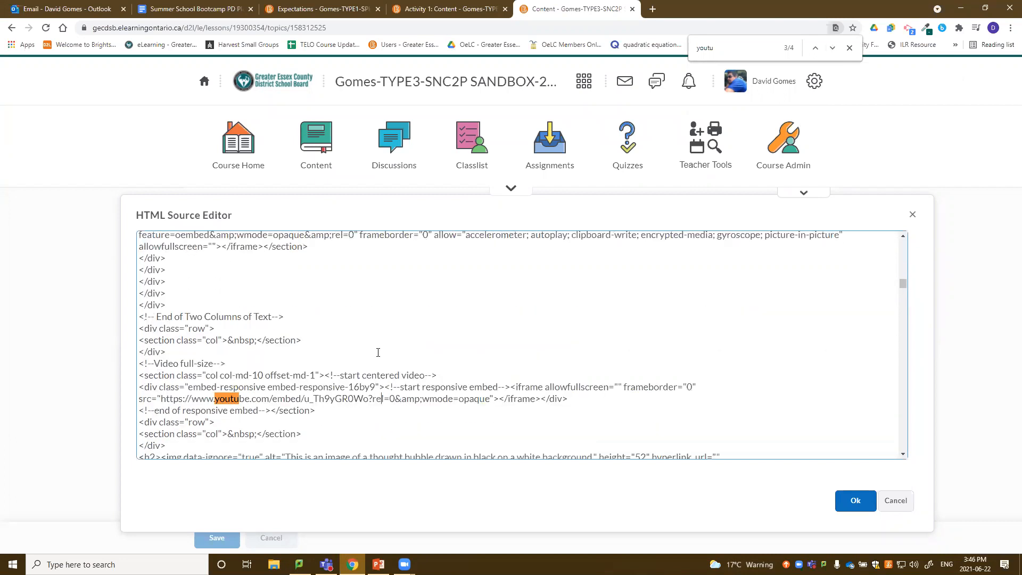
{"action": "scroll", "coordinate": [378, 353], "scroll_direction": "up", "scroll_amount": 1}
{"action": "scroll", "coordinate": [378, 353], "scroll_direction": "down", "scroll_amount": 6}
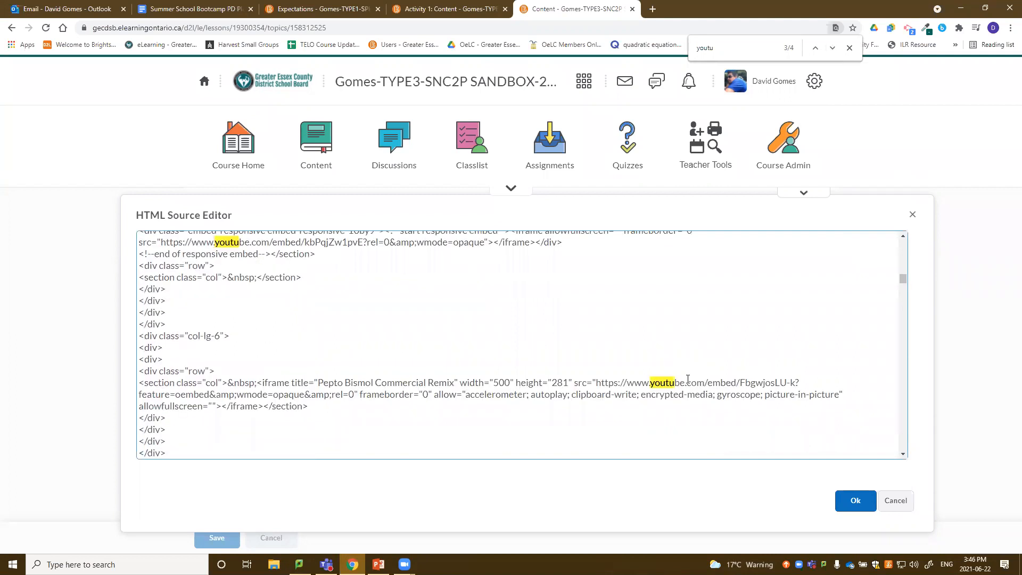
{"action": "scroll", "coordinate": [475, 362], "scroll_direction": "up", "scroll_amount": 4}
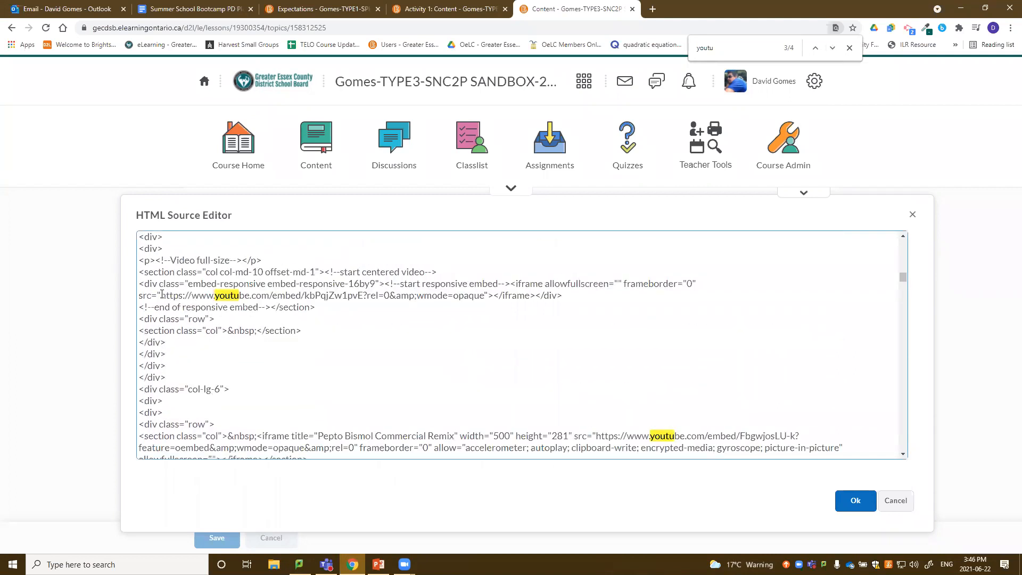
{"action": "left_click_drag", "start_coordinate": [162, 295], "coordinate": [365, 296]}
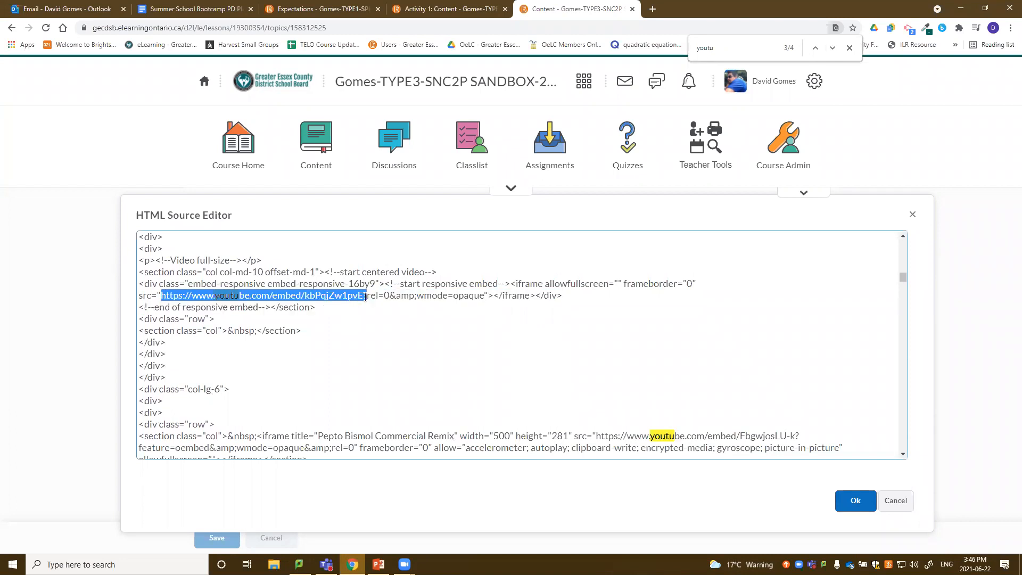
{"action": "left_click", "coordinate": [321, 295]}
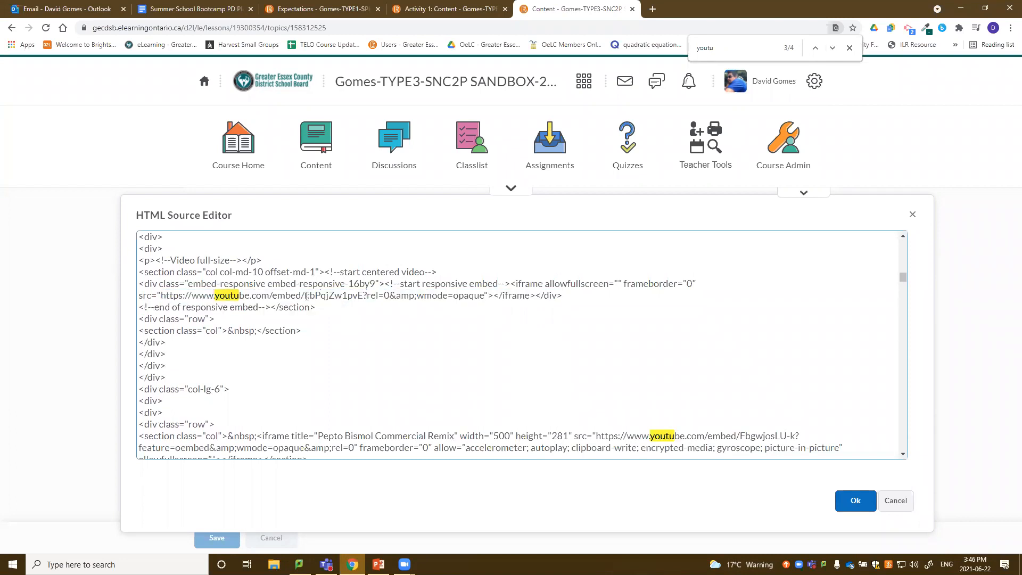
{"action": "left_click_drag", "start_coordinate": [309, 295], "coordinate": [367, 295]}
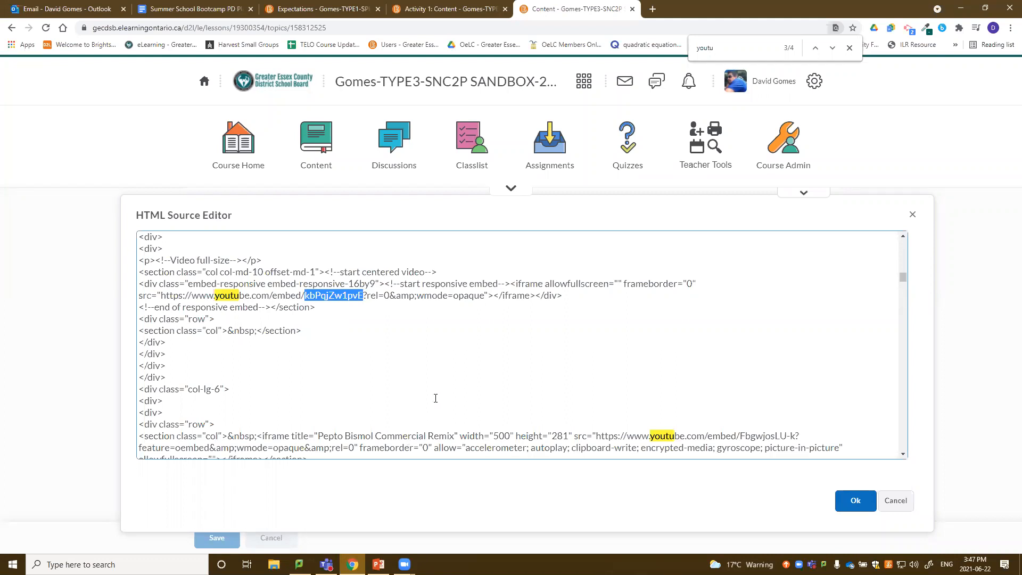
{"action": "left_click", "coordinate": [650, 9]}
{"action": "type", "text": "https://www.youtube.com/watch?v=FbgwjosLU-k"}
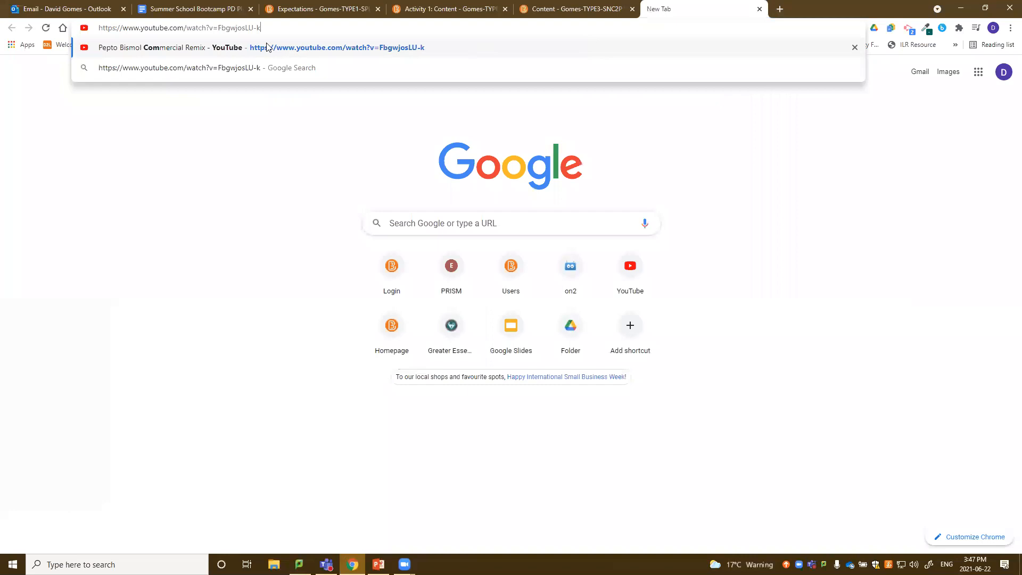
{"action": "key", "text": "Return"}
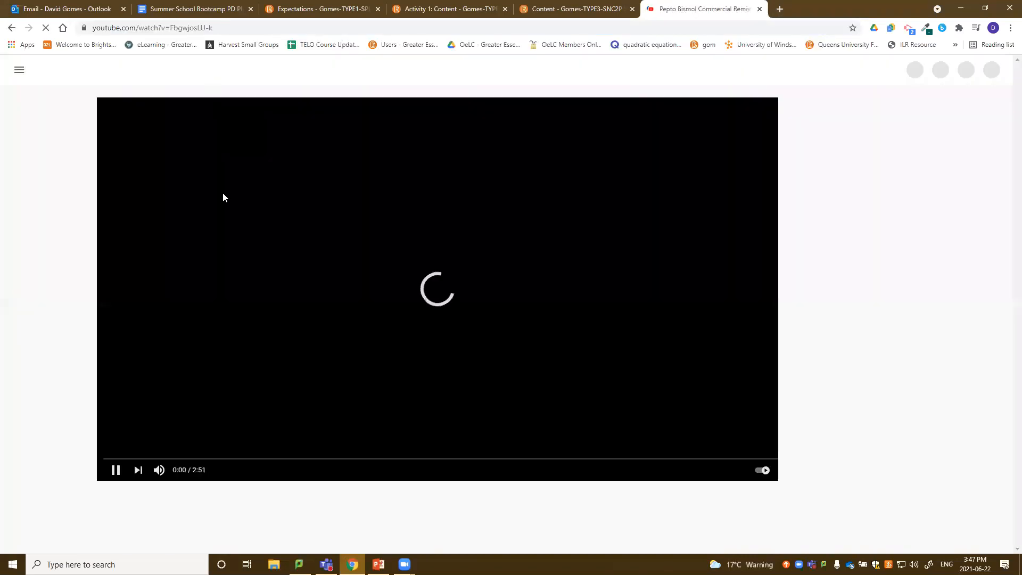
{"action": "left_click", "coordinate": [126, 471]}
{"action": "left_click", "coordinate": [80, 476]}
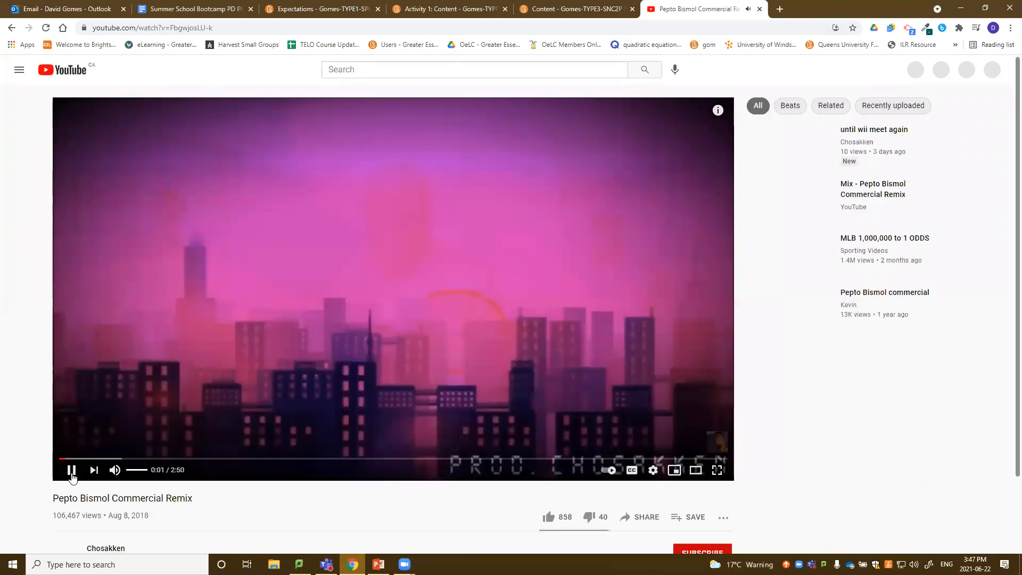
{"action": "left_click", "coordinate": [73, 471]}
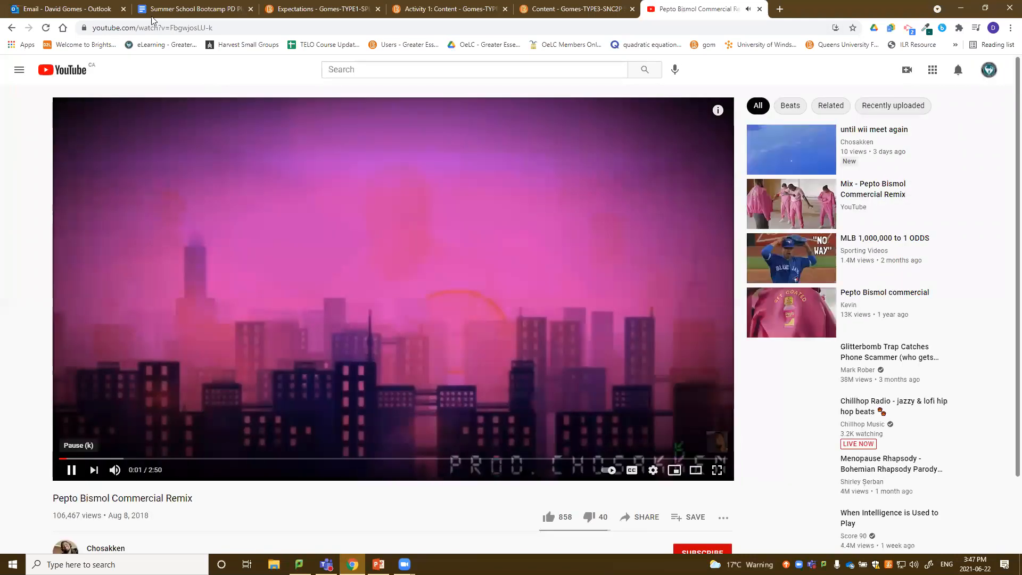
{"action": "left_click_drag", "start_coordinate": [171, 28], "coordinate": [251, 130]}
{"action": "key", "text": "ctrl+c"}
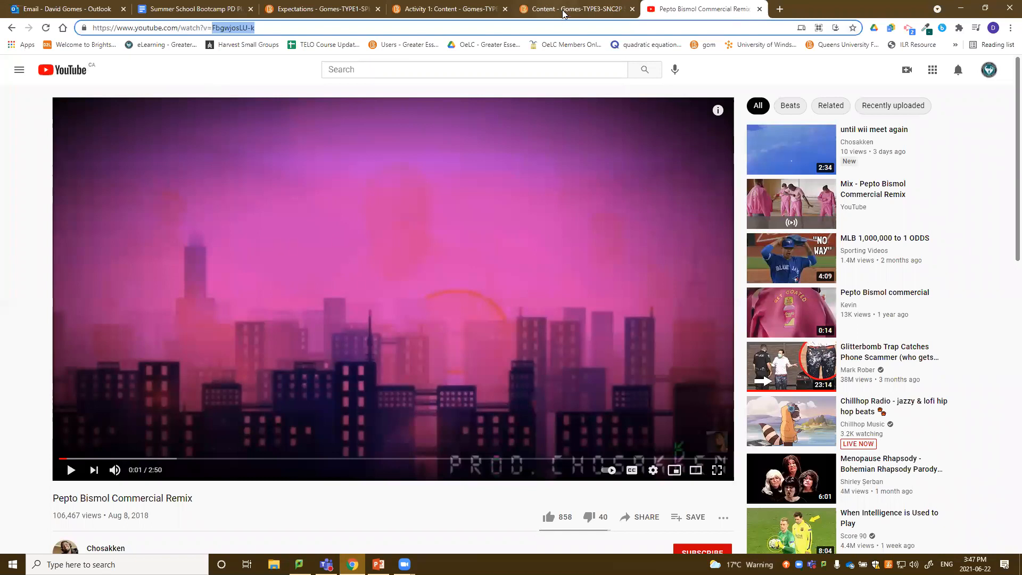
Replace the video ID in the first embed address with FbgwjosLU-k and apply the HTML source change
{"action": "left_click", "coordinate": [577, 9]}
{"action": "left_click_drag", "start_coordinate": [305, 295], "coordinate": [364, 295]}
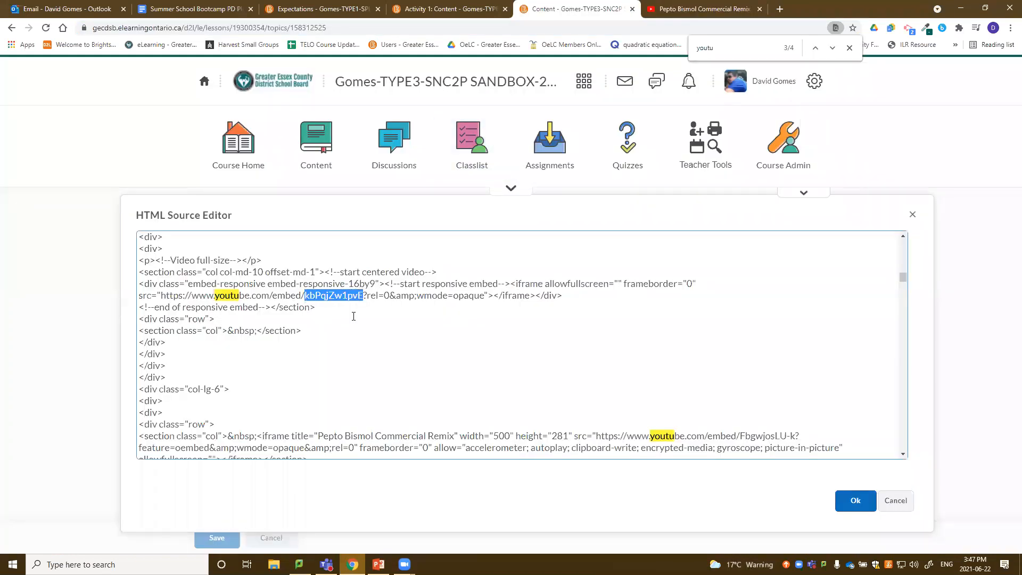
{"action": "key", "text": "ctrl+v"}
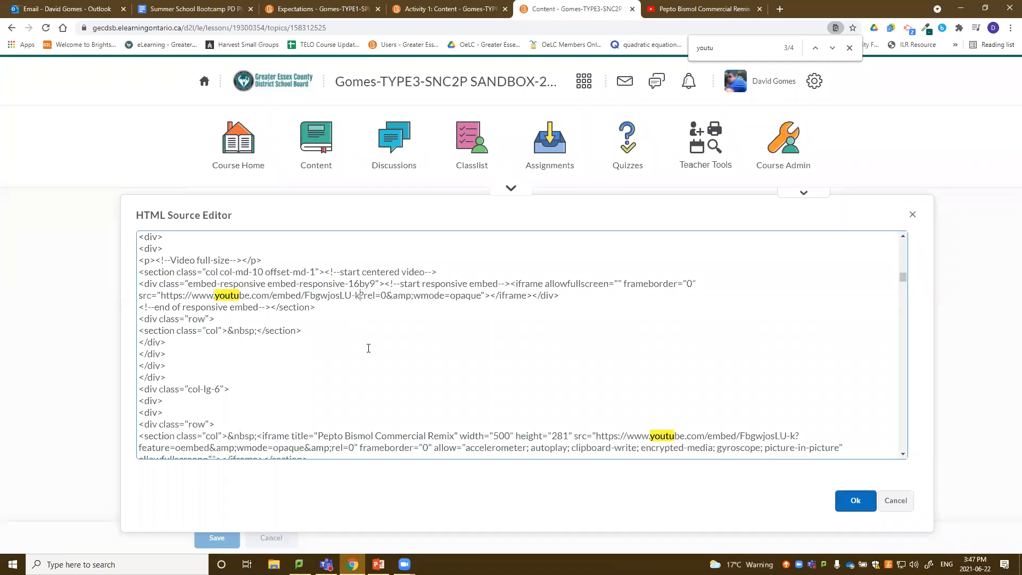
{"action": "left_click", "coordinate": [853, 503]}
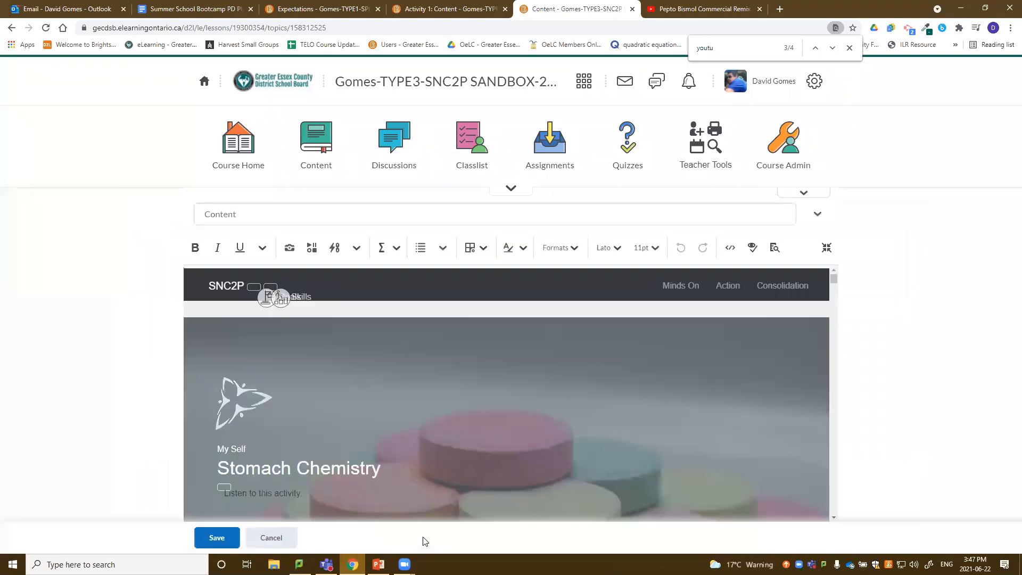
Check the two column videos in the editor, save the Content page and review them on the saved page
{"action": "scroll", "coordinate": [835, 404], "scroll_direction": "down", "scroll_amount": 4}
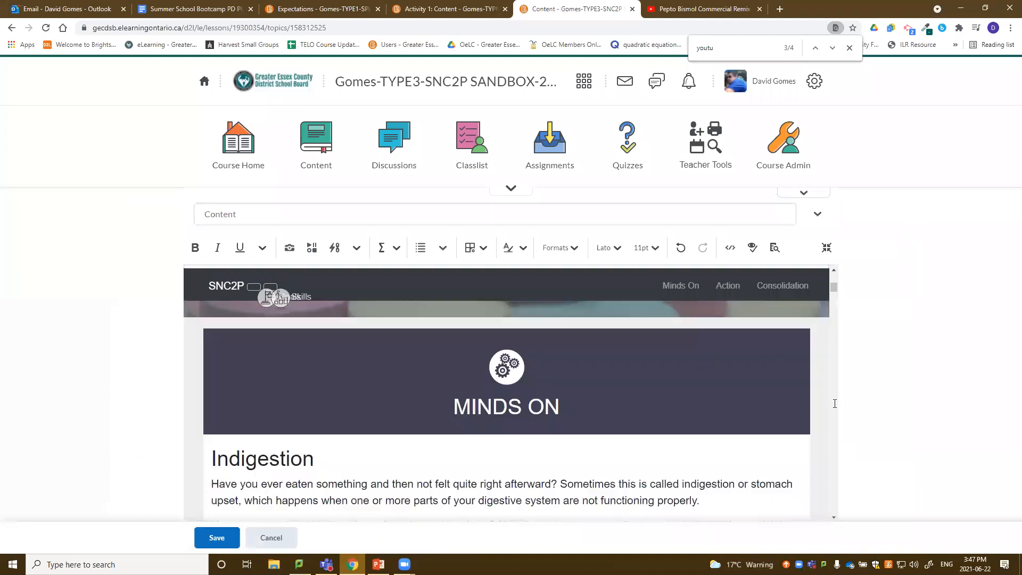
{"action": "scroll", "coordinate": [786, 435], "scroll_direction": "down", "scroll_amount": 7}
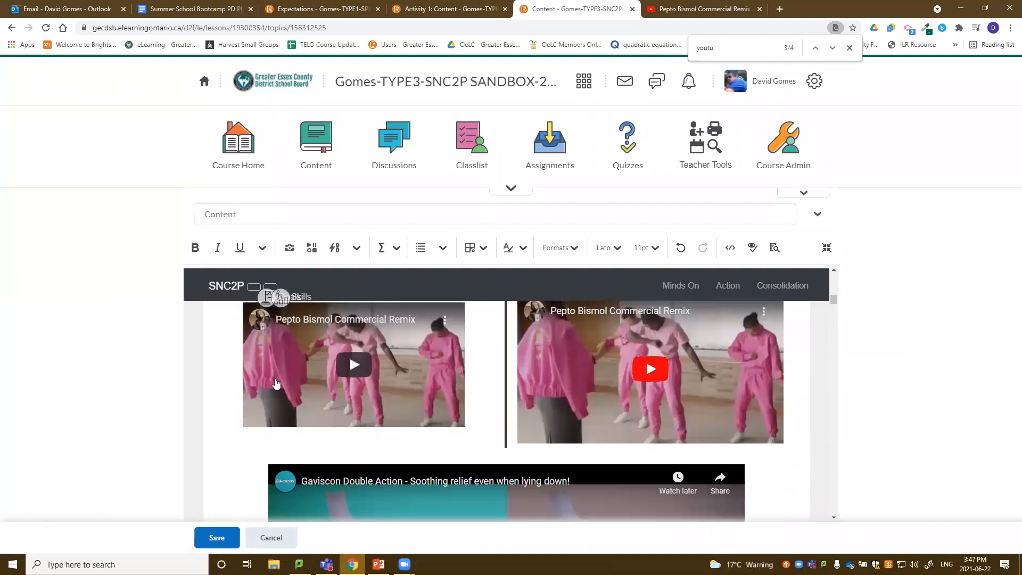
{"action": "scroll", "coordinate": [337, 392], "scroll_direction": "up", "scroll_amount": 1}
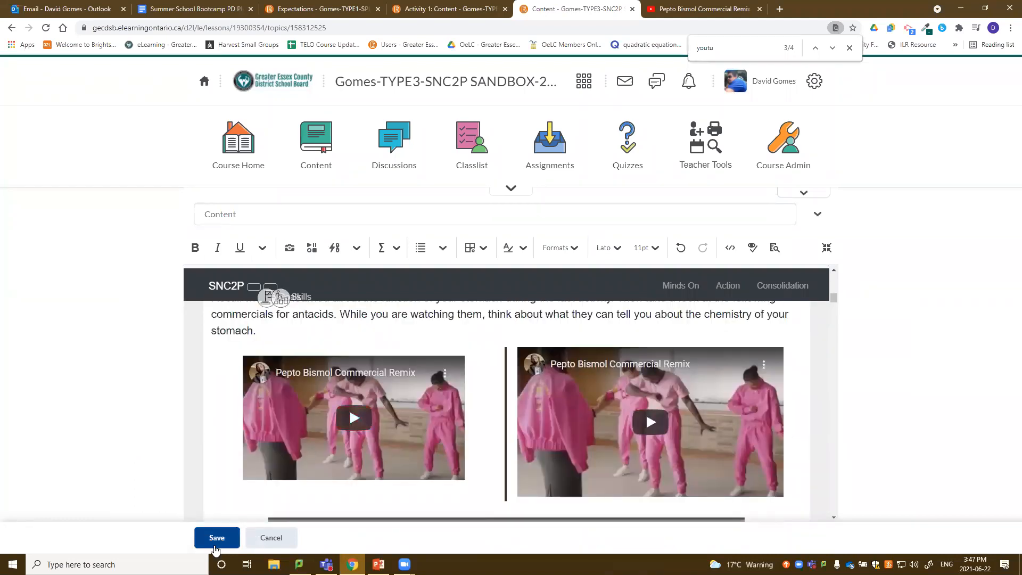
{"action": "left_click", "coordinate": [217, 539]}
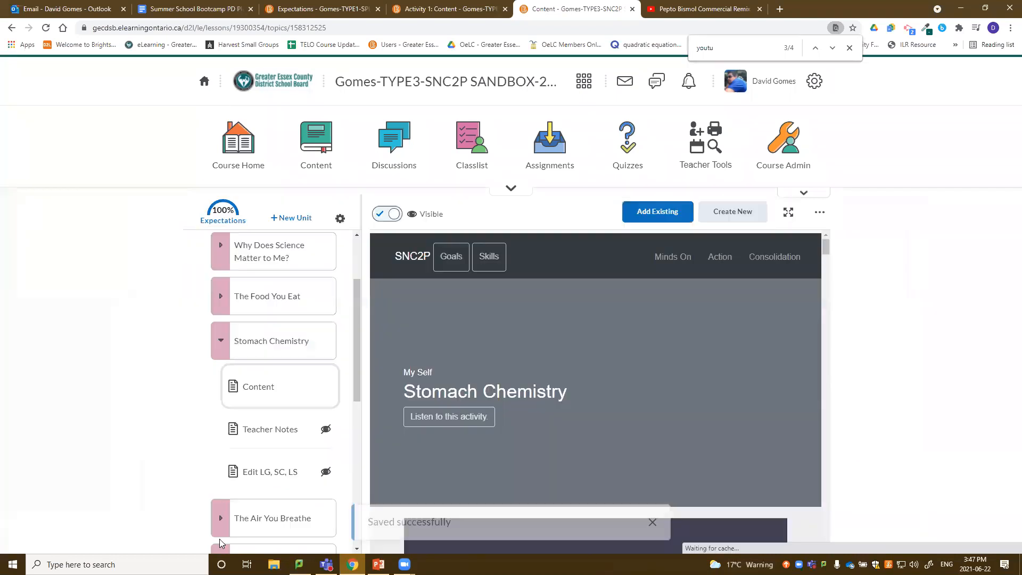
{"action": "left_click", "coordinate": [651, 519]}
{"action": "scroll", "coordinate": [701, 456], "scroll_direction": "down", "scroll_amount": 10}
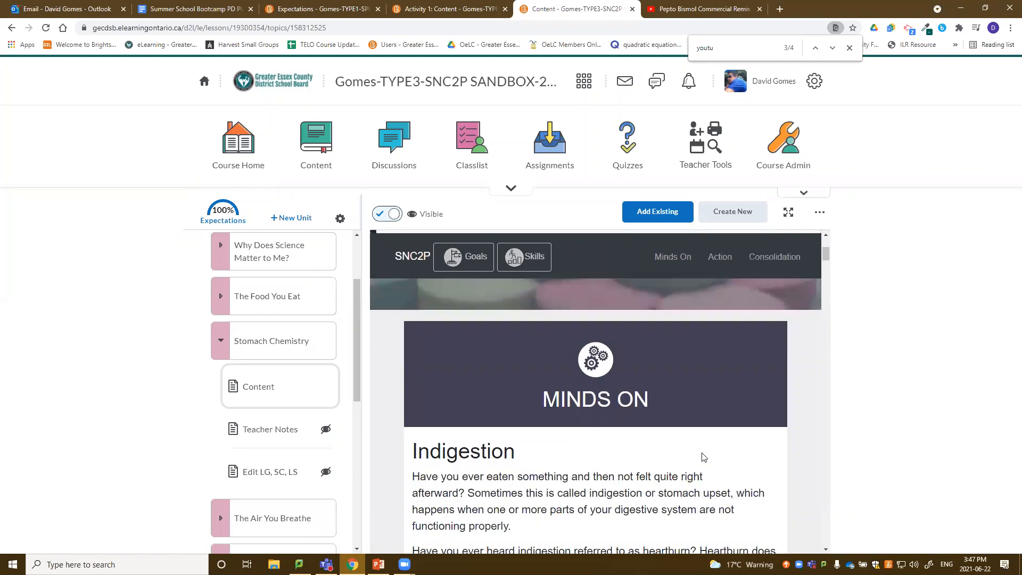
{"action": "scroll", "coordinate": [702, 454], "scroll_direction": "down", "scroll_amount": 4}
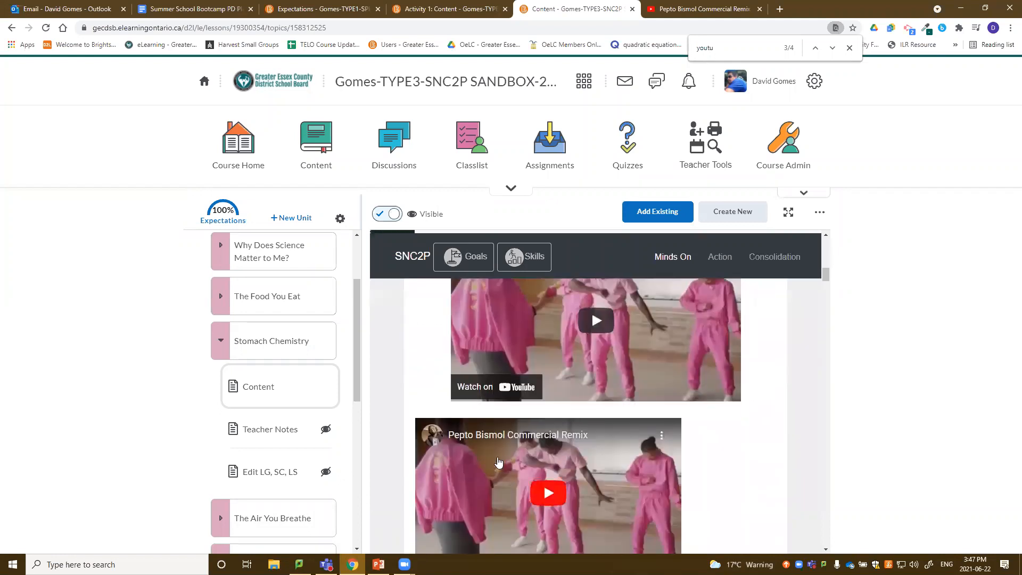
{"action": "scroll", "coordinate": [612, 459], "scroll_direction": "down", "scroll_amount": 2}
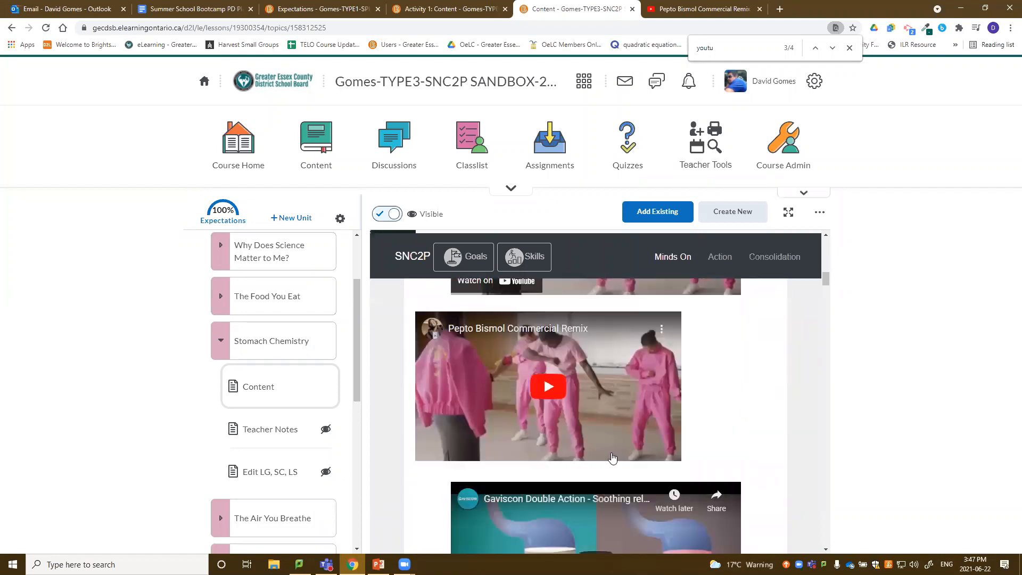
{"action": "left_click", "coordinate": [819, 211]}
{"action": "left_click", "coordinate": [768, 246]}
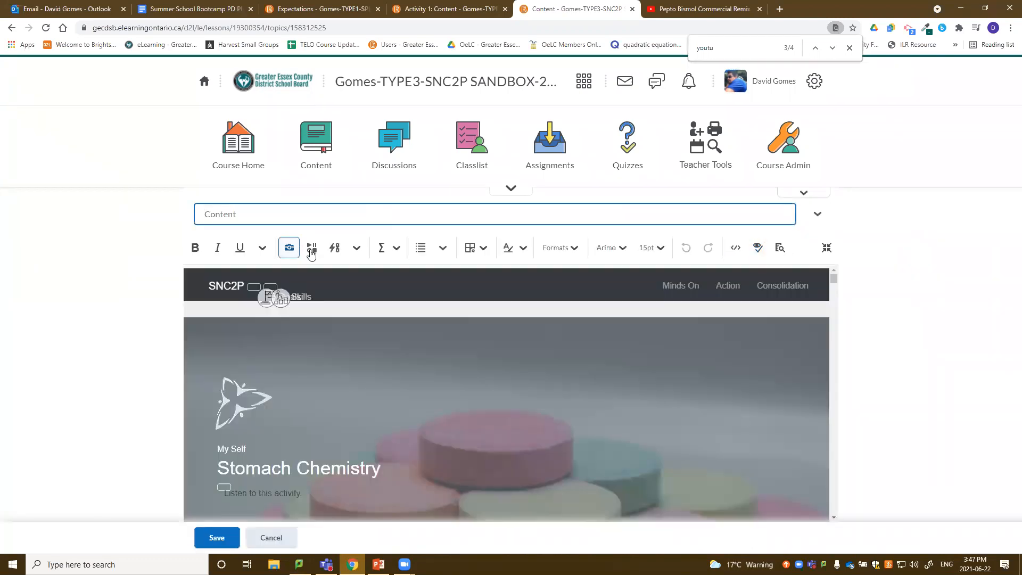
{"action": "left_click", "coordinate": [312, 255]}
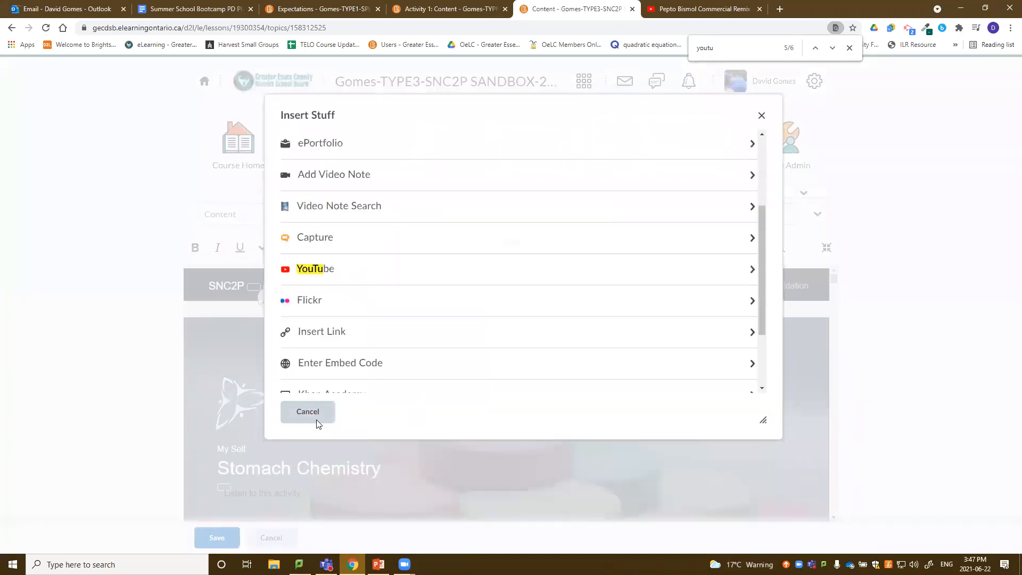
{"action": "left_click", "coordinate": [308, 411]}
{"action": "scroll", "coordinate": [279, 514], "scroll_direction": "down", "scroll_amount": 3}
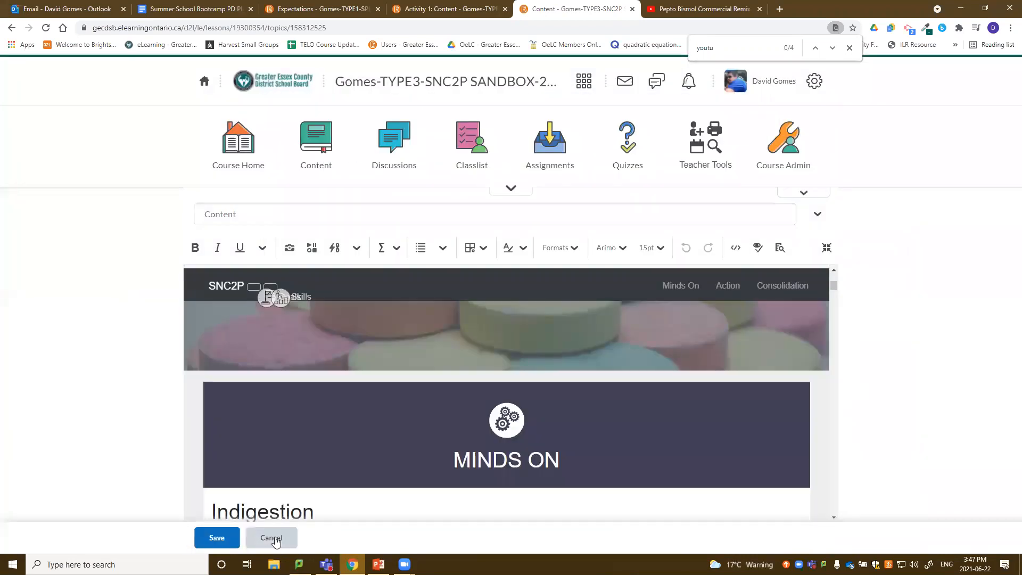
{"action": "left_click", "coordinate": [281, 539]}
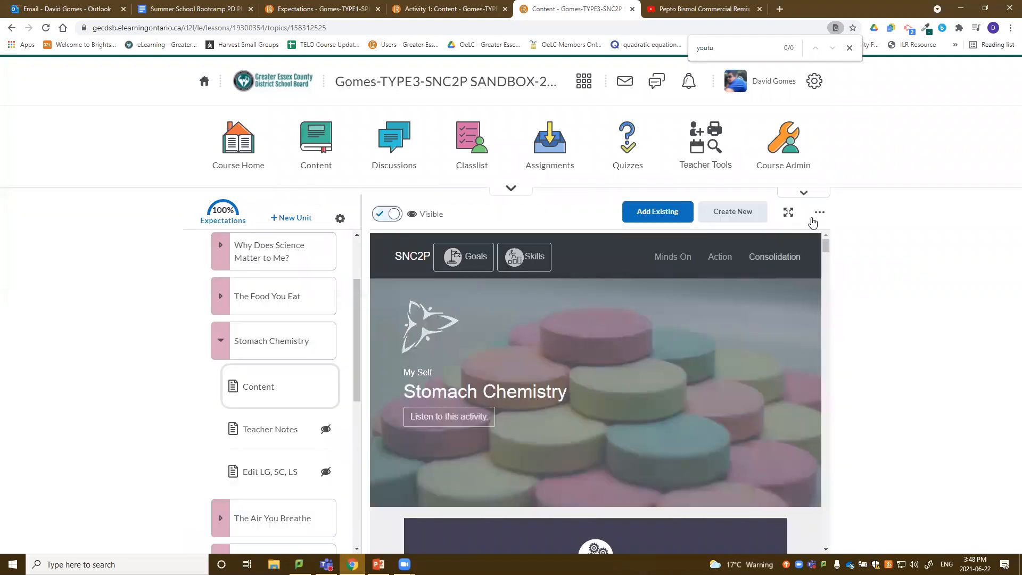
Open the Content page for editing and add an empty line after the heartburn paragraph, above the Antacids heading
{"action": "left_click", "coordinate": [820, 212]}
{"action": "left_click", "coordinate": [778, 250]}
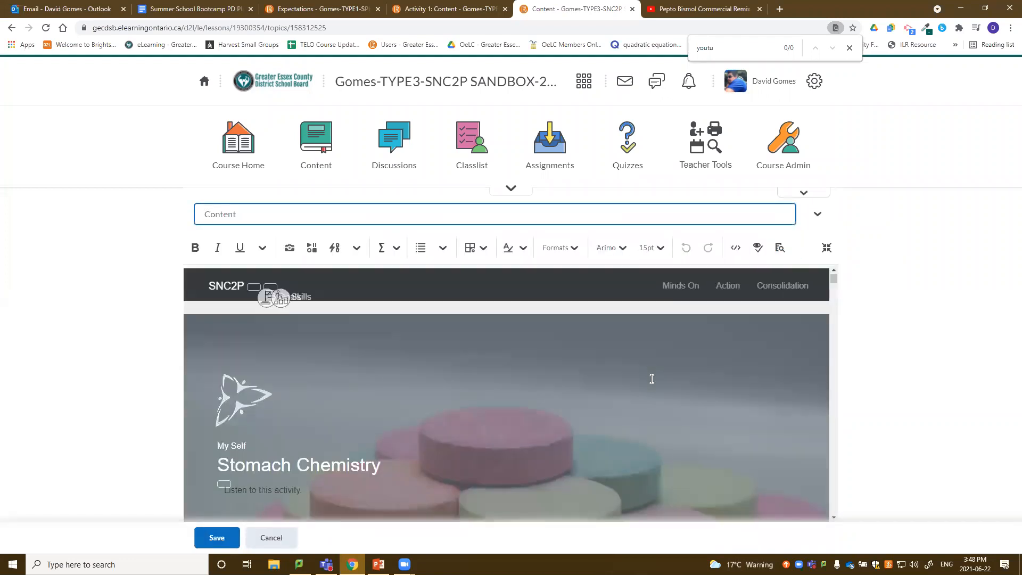
{"action": "scroll", "coordinate": [653, 383], "scroll_direction": "down", "scroll_amount": 3}
{"action": "scroll", "coordinate": [657, 393], "scroll_direction": "down", "scroll_amount": 5}
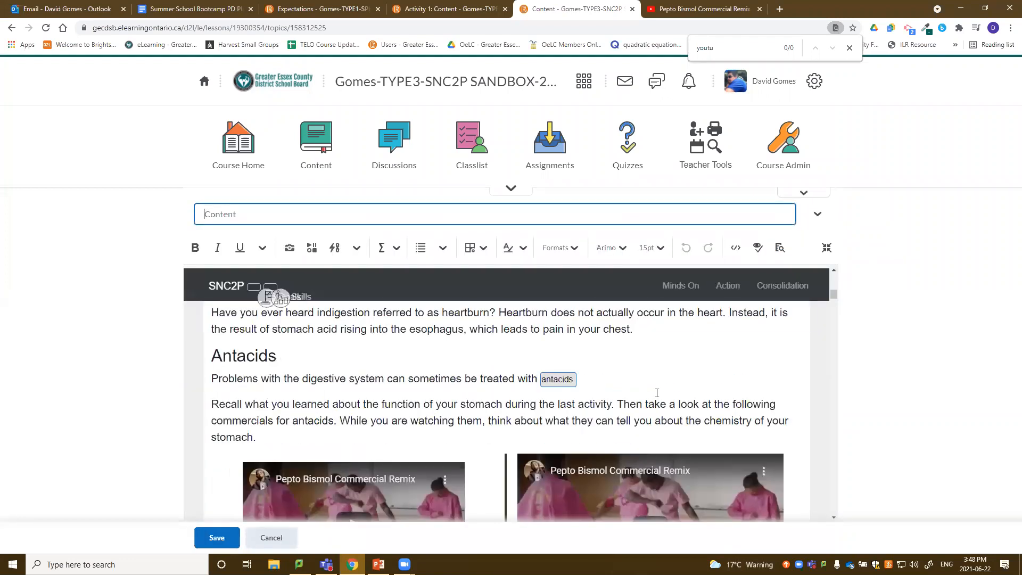
{"action": "scroll", "coordinate": [652, 386], "scroll_direction": "up", "scroll_amount": 1}
{"action": "left_click", "coordinate": [647, 379]}
{"action": "key", "text": "Return"}
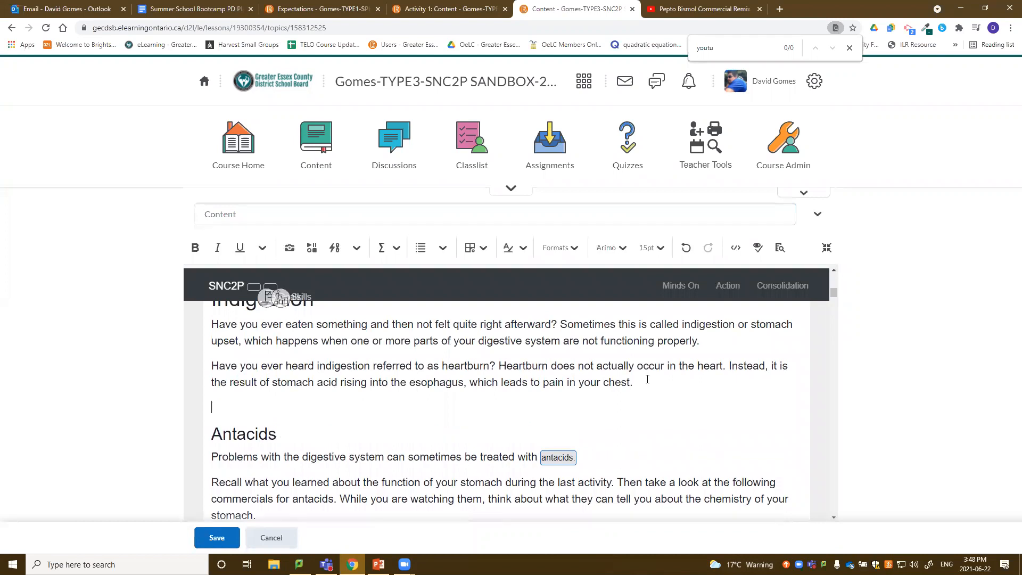
Record a short webcam video as a new Video Note through Insert Stuff, stop the recording and pause its preview
{"action": "left_click", "coordinate": [311, 248]}
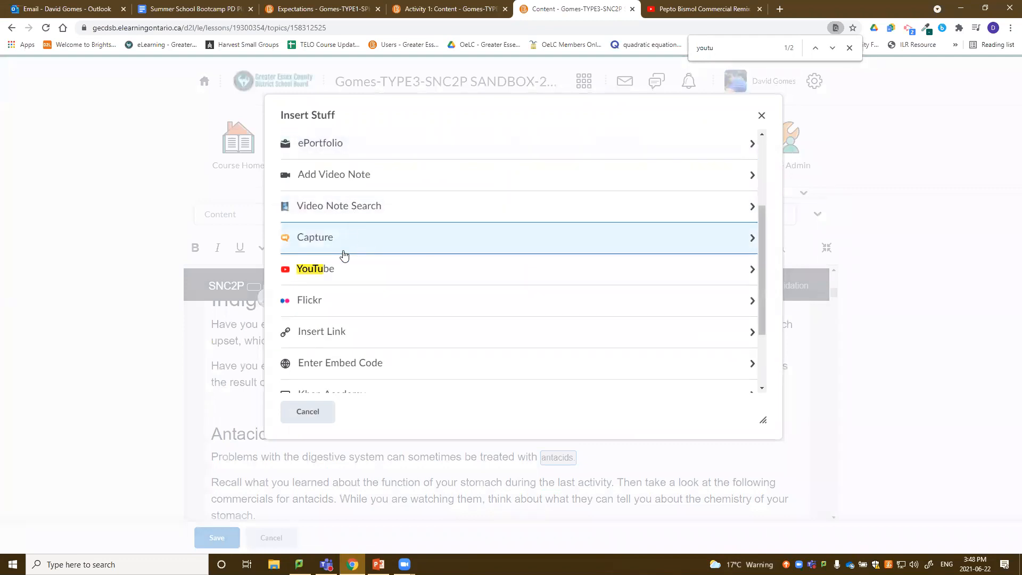
{"action": "left_click", "coordinate": [367, 176]}
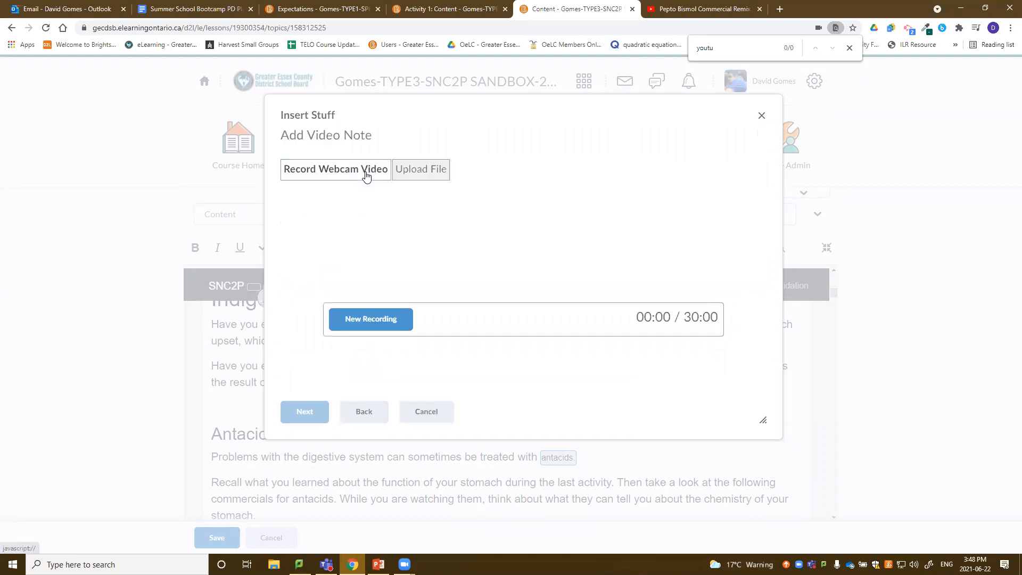
{"action": "left_click", "coordinate": [384, 319]}
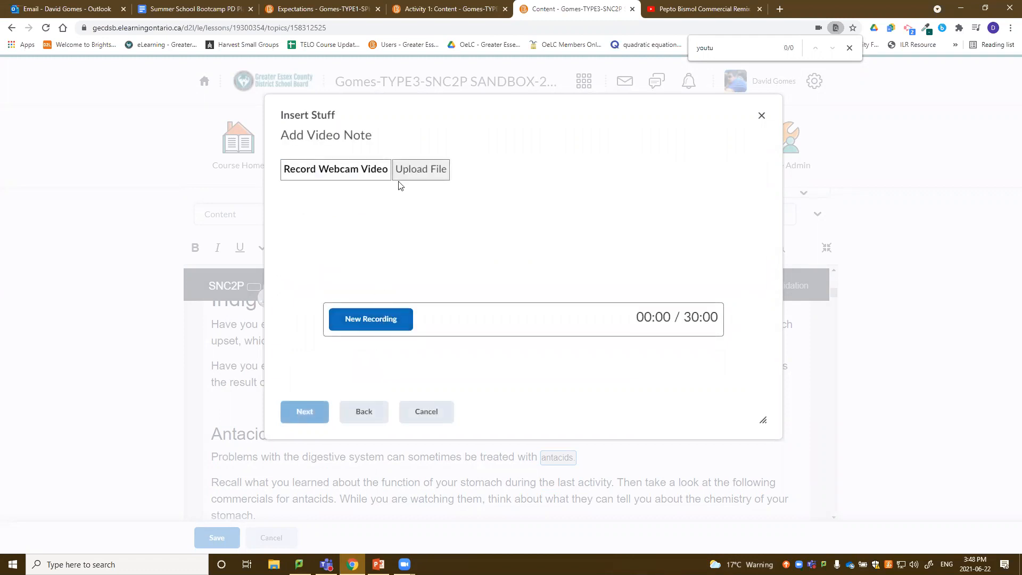
{"action": "left_click", "coordinate": [370, 372]}
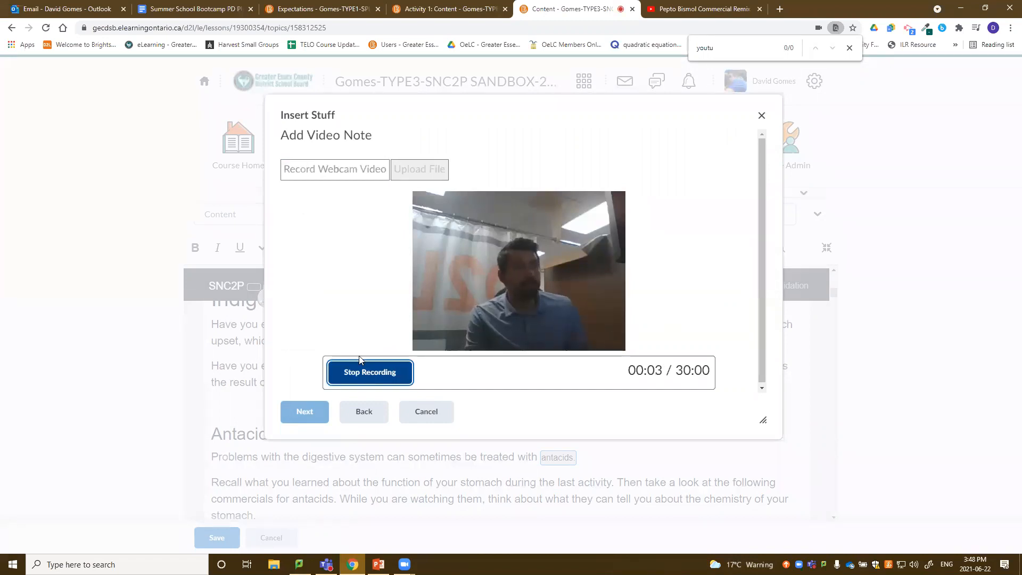
{"action": "left_click", "coordinate": [378, 377]}
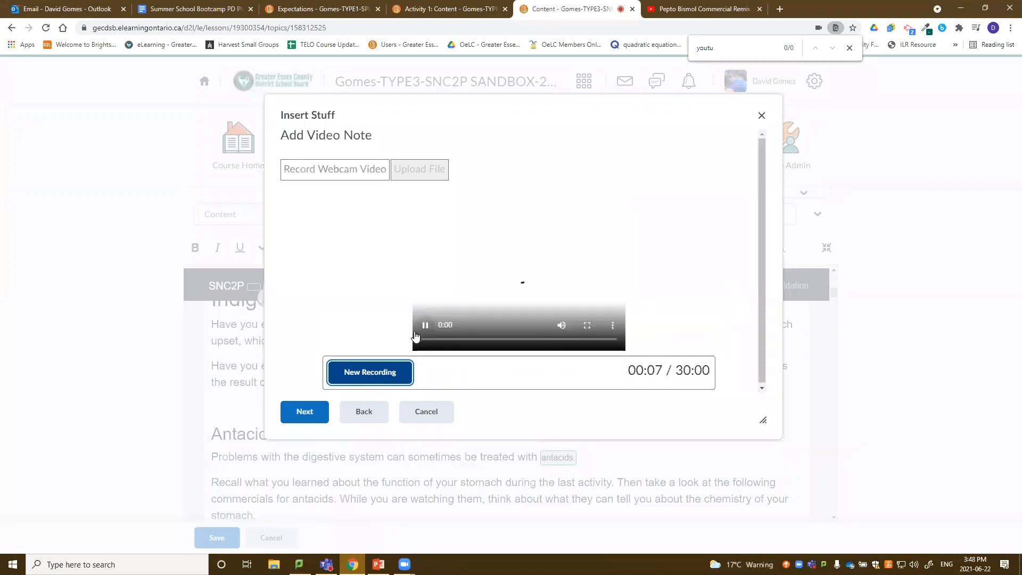
{"action": "left_click", "coordinate": [426, 328]}
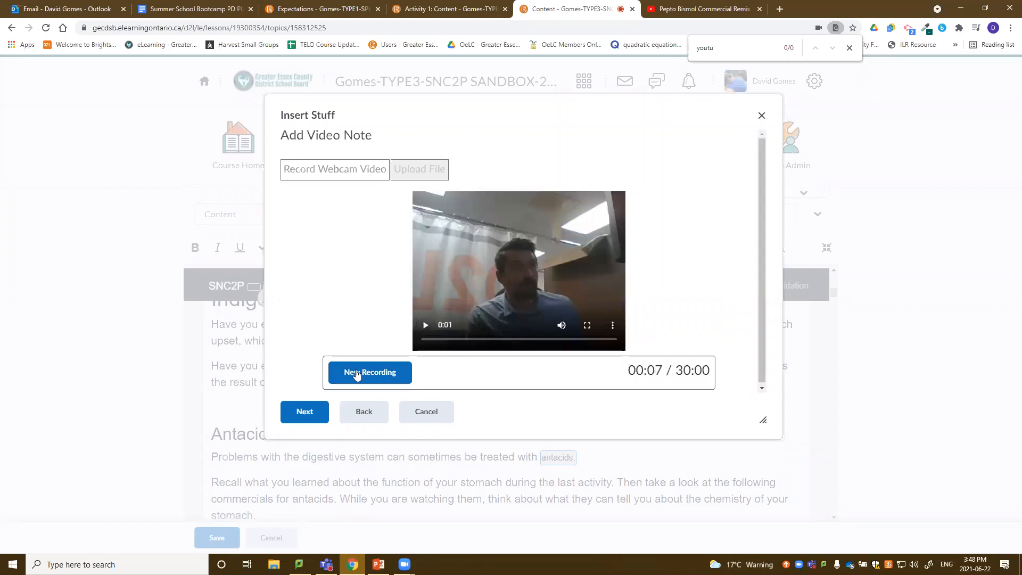
Set the video note's audio language to en-US - English (US), enable automatic captions from audio and insert the note
{"action": "left_click", "coordinate": [304, 413]}
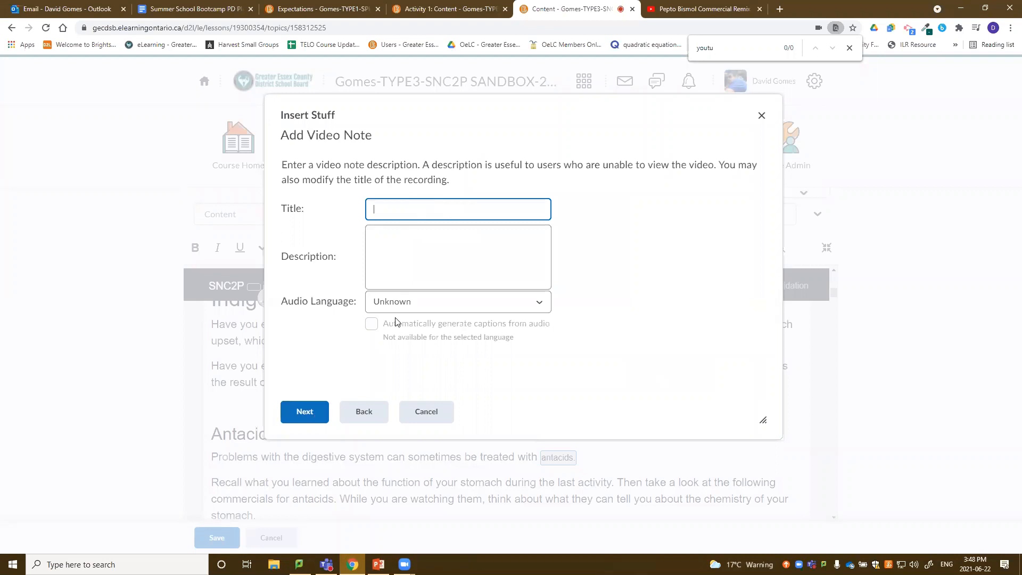
{"action": "left_click", "coordinate": [428, 305]}
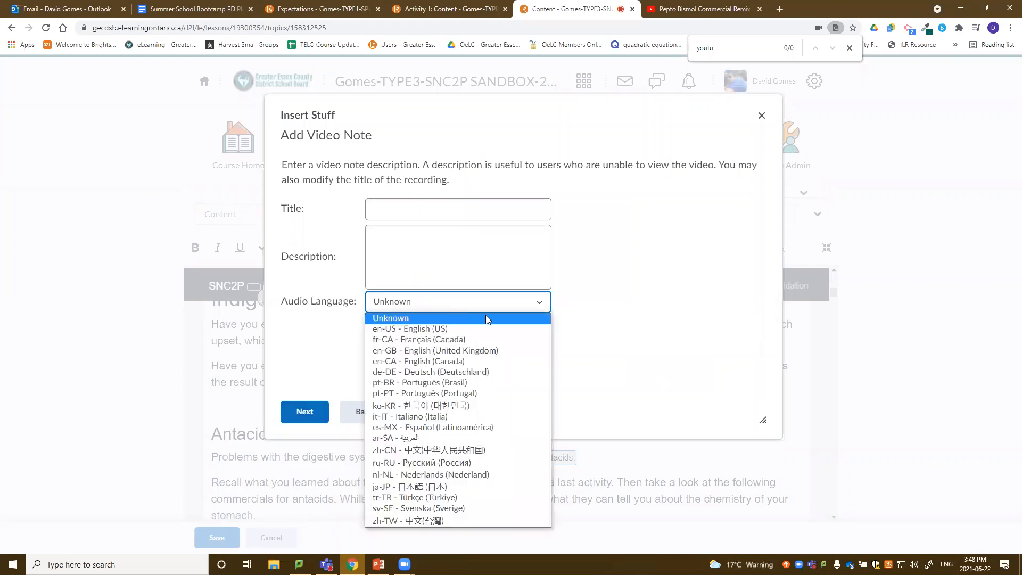
{"action": "left_click", "coordinate": [439, 330]}
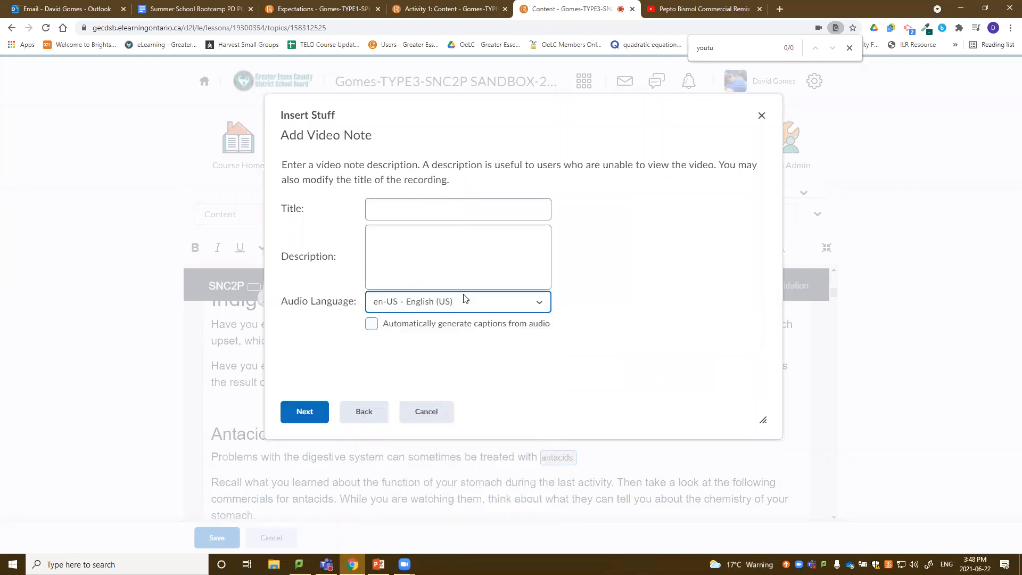
{"action": "left_click", "coordinate": [371, 323]}
{"action": "left_click", "coordinate": [315, 415]}
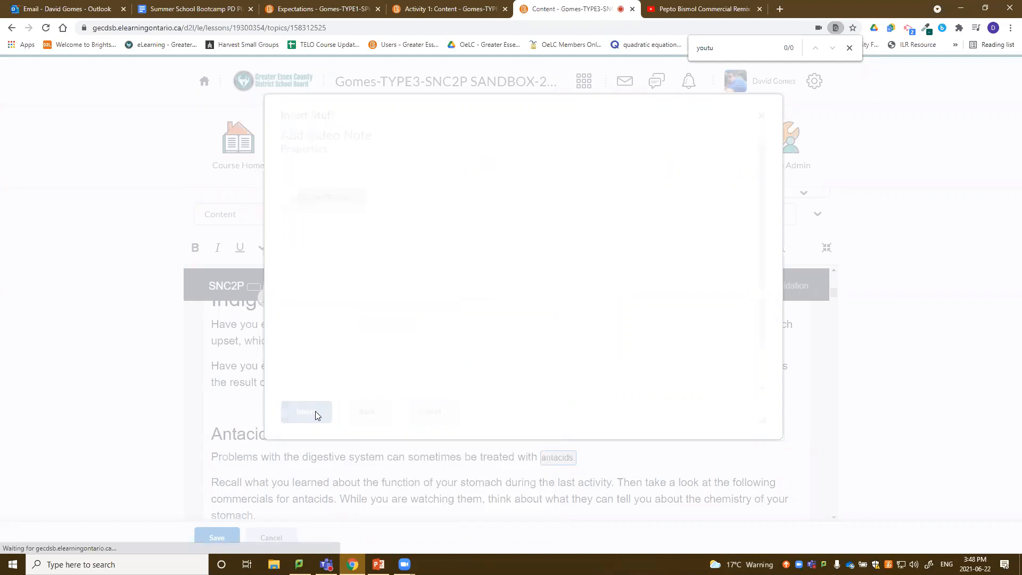
{"action": "left_click", "coordinate": [319, 413]}
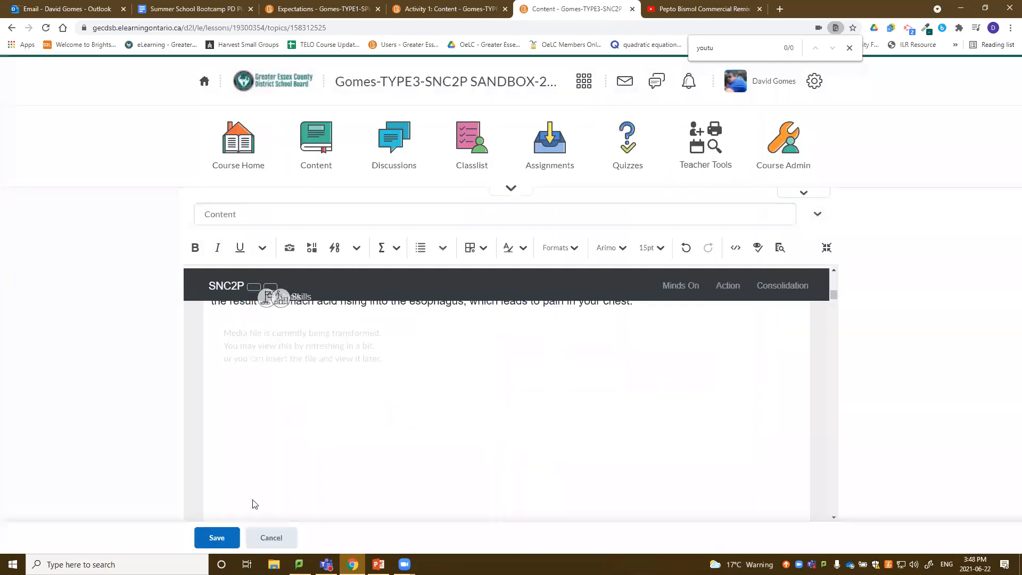
Save the Content page, reload it and check the inserted video note in the Indigestion section
{"action": "left_click", "coordinate": [217, 539]}
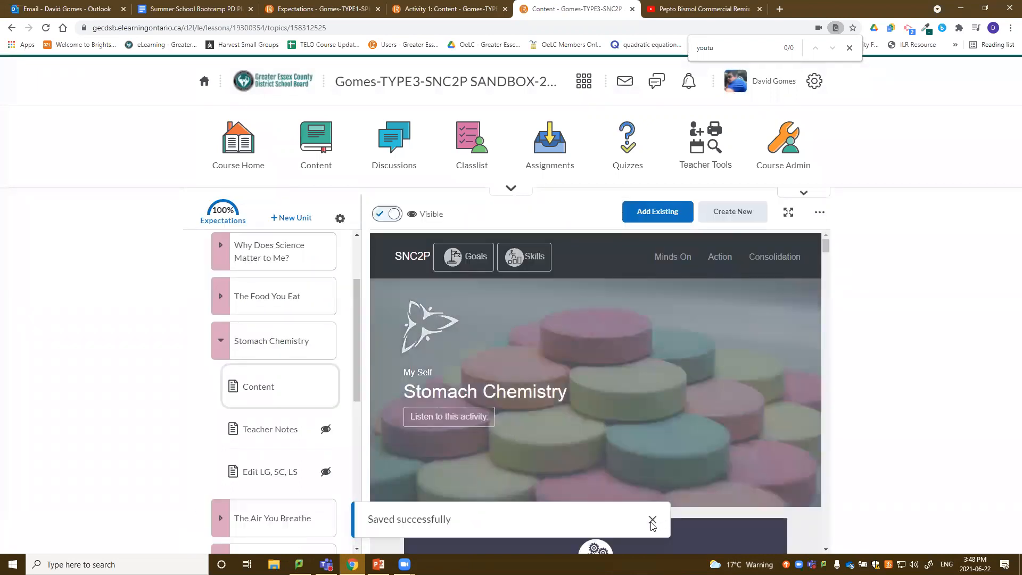
{"action": "scroll", "coordinate": [675, 449], "scroll_direction": "down", "scroll_amount": 5}
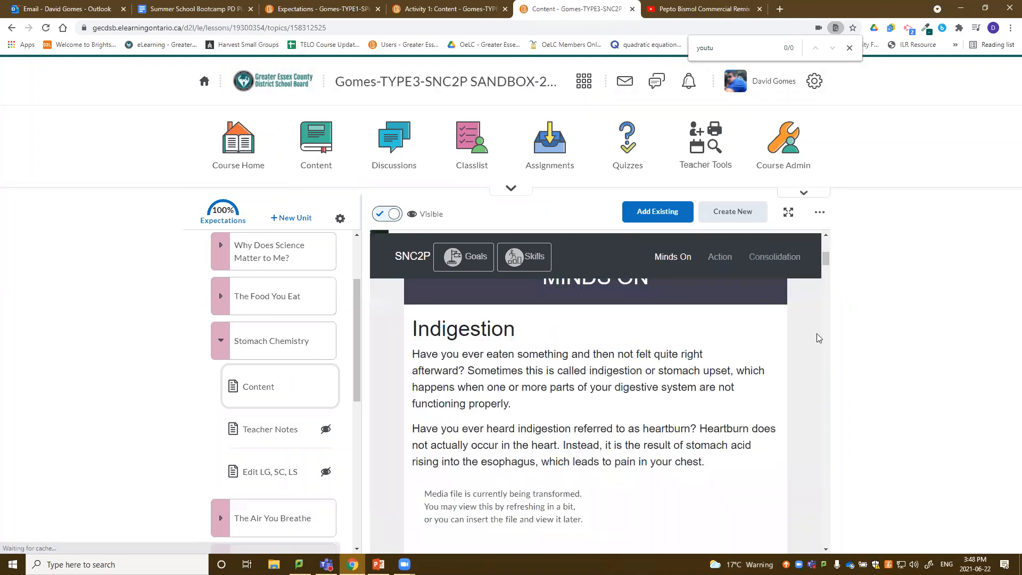
{"action": "scroll", "coordinate": [403, 396], "scroll_direction": "down", "scroll_amount": 2}
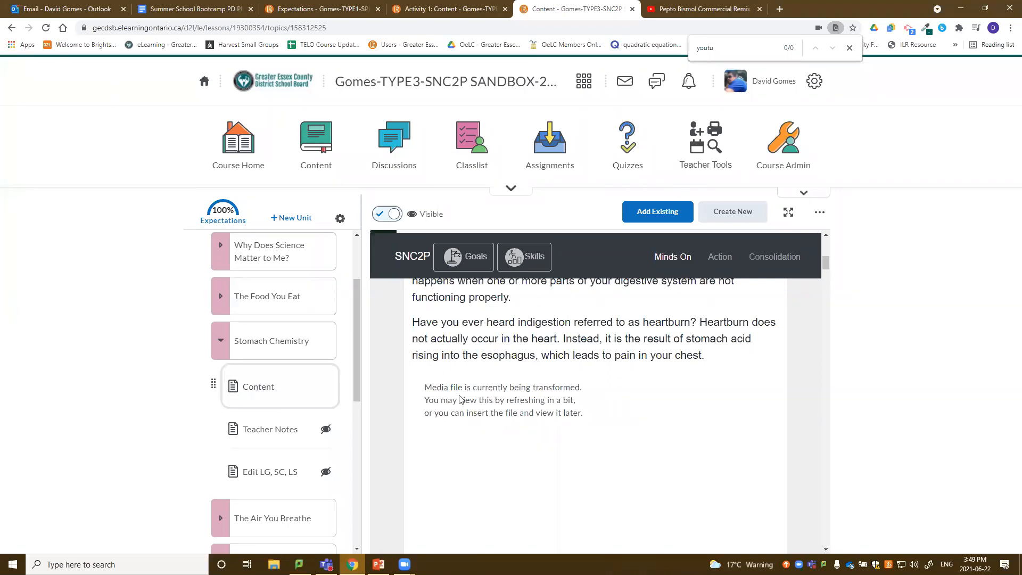
{"action": "left_click", "coordinate": [46, 29]}
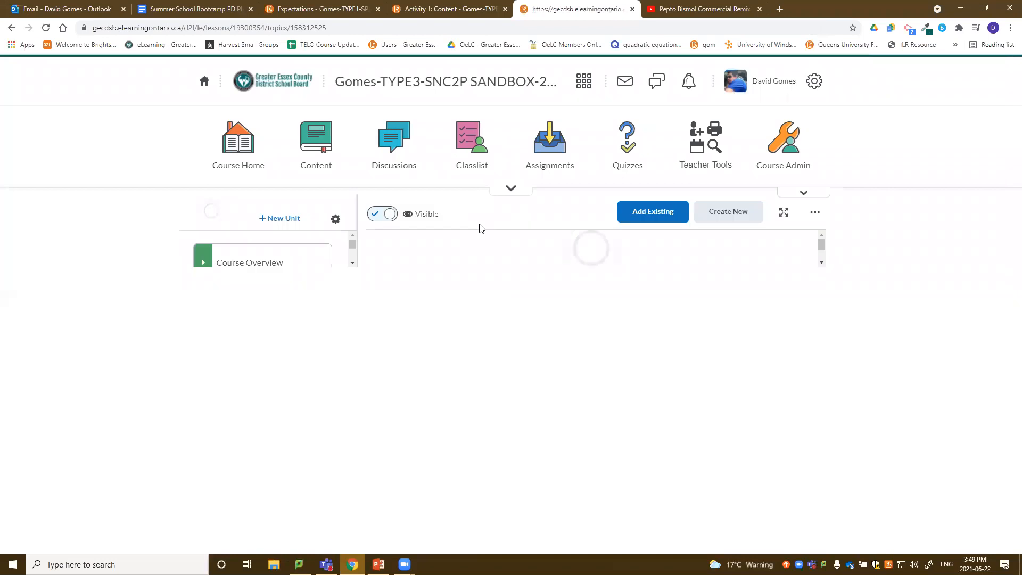
{"action": "scroll", "coordinate": [724, 380], "scroll_direction": "down", "scroll_amount": 8}
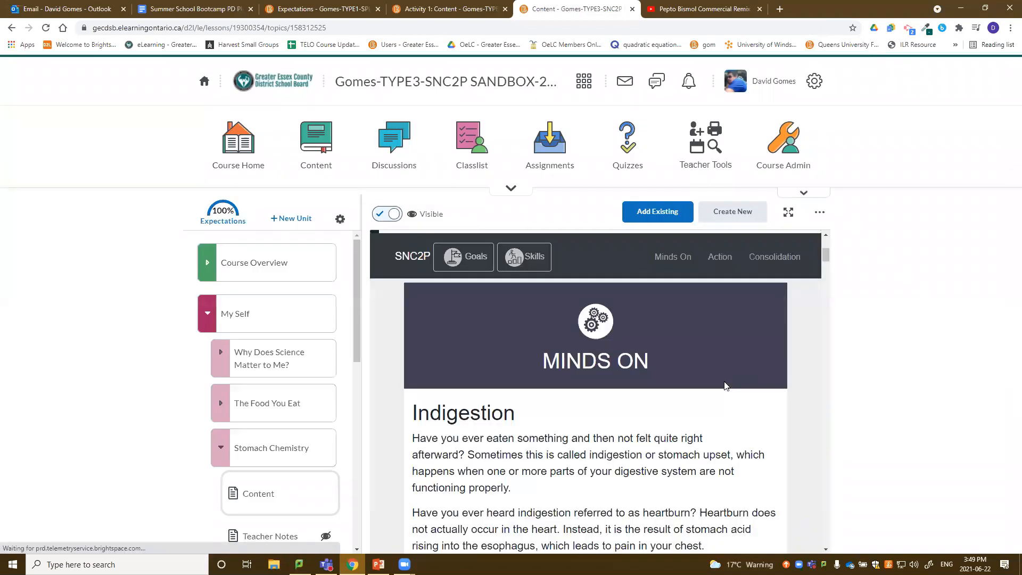
{"action": "scroll", "coordinate": [599, 368], "scroll_direction": "down", "scroll_amount": 2}
{"action": "scroll", "coordinate": [594, 417], "scroll_direction": "up", "scroll_amount": 3}
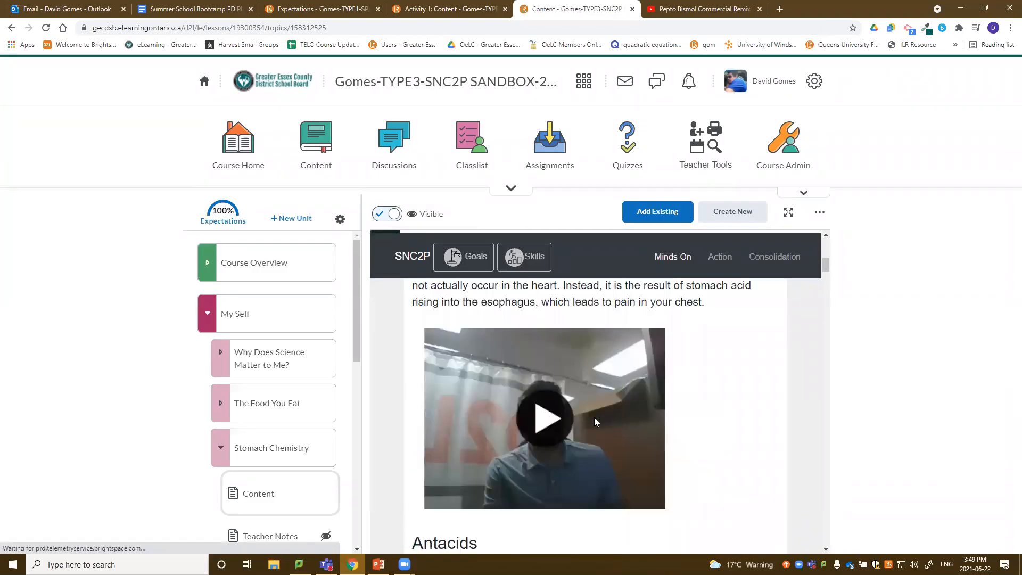
{"action": "scroll", "coordinate": [559, 466], "scroll_direction": "down", "scroll_amount": 1}
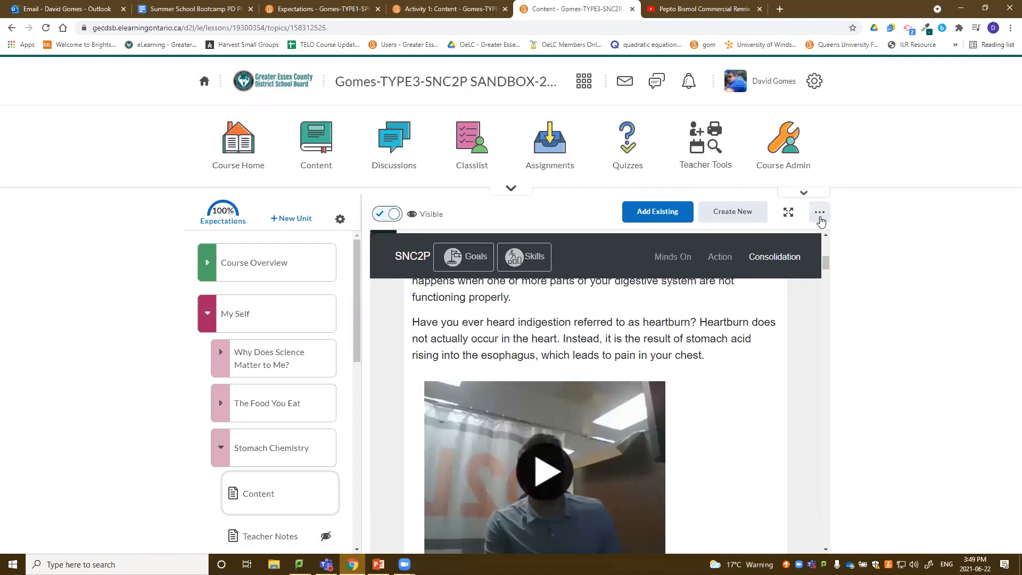
Reopen the Content page for editing, go to the Acids section under Action and reduce the browser zoom
{"action": "left_click", "coordinate": [820, 213]}
{"action": "left_click", "coordinate": [774, 243]}
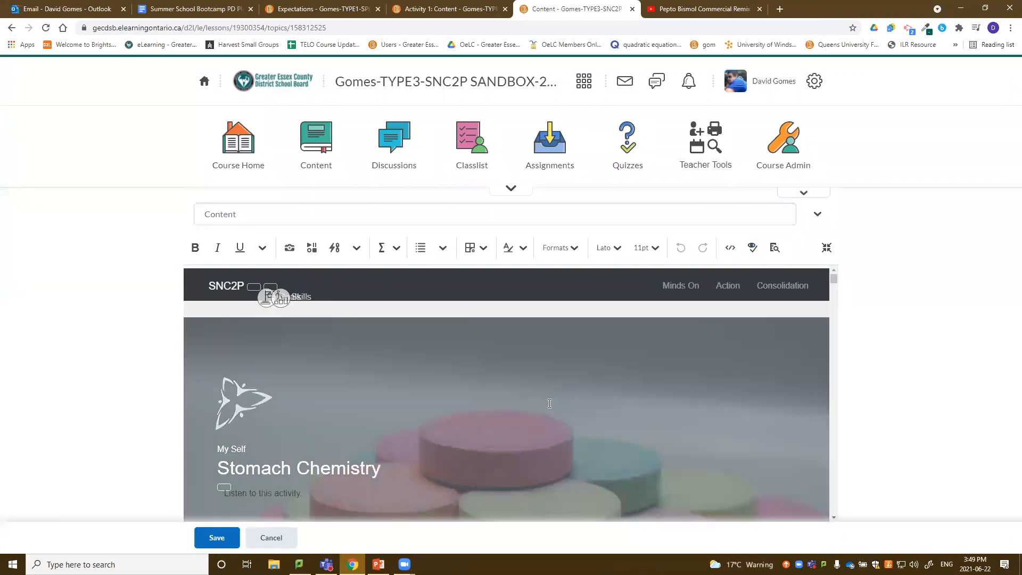
{"action": "scroll", "coordinate": [549, 403], "scroll_direction": "down", "scroll_amount": 10}
{"action": "scroll", "coordinate": [549, 403], "scroll_direction": "down", "scroll_amount": 15}
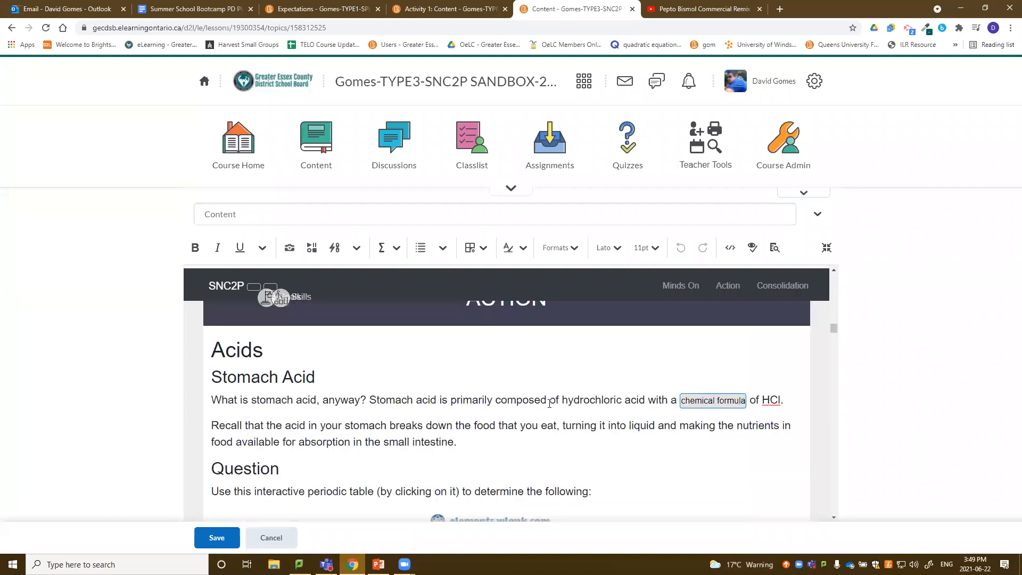
{"action": "scroll", "coordinate": [549, 404], "scroll_direction": "down", "scroll_amount": 5}
{"action": "scroll", "coordinate": [610, 391], "scroll_direction": "up", "scroll_amount": 5}
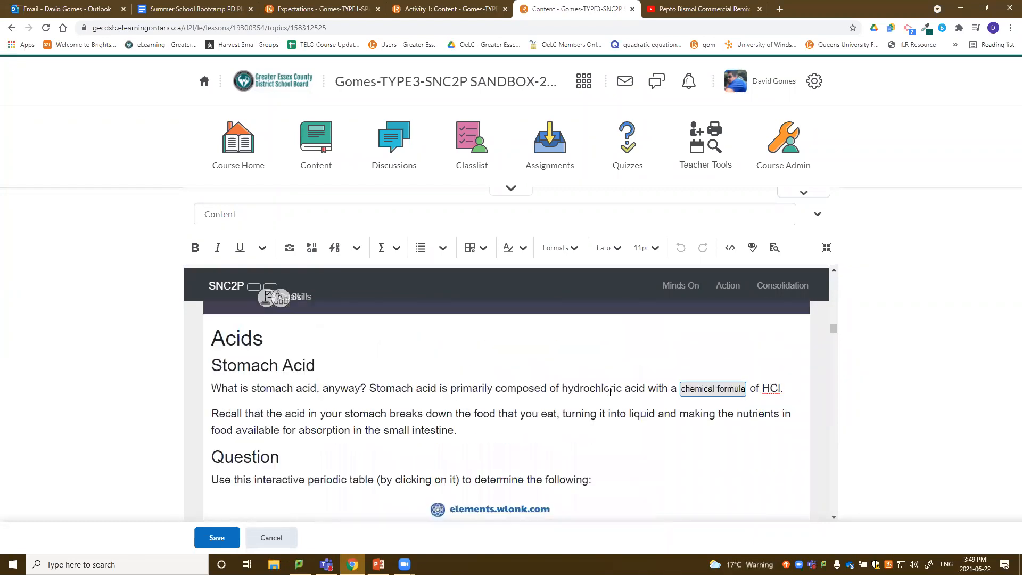
{"action": "scroll", "coordinate": [610, 392], "scroll_direction": "up", "scroll_amount": 1}
{"action": "key", "text": "ctrl+minus"}
{"action": "key", "text": "ctrl+minus"}
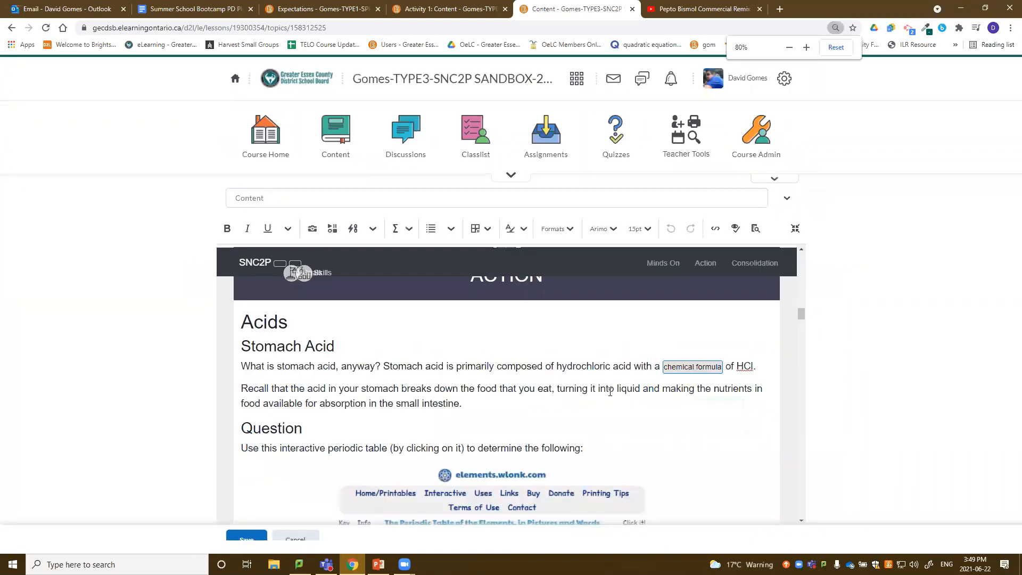
Delete the periodic table question under Stomach Acid, from its Question heading through its Answer button
{"action": "scroll", "coordinate": [370, 324], "scroll_direction": "down", "scroll_amount": 4}
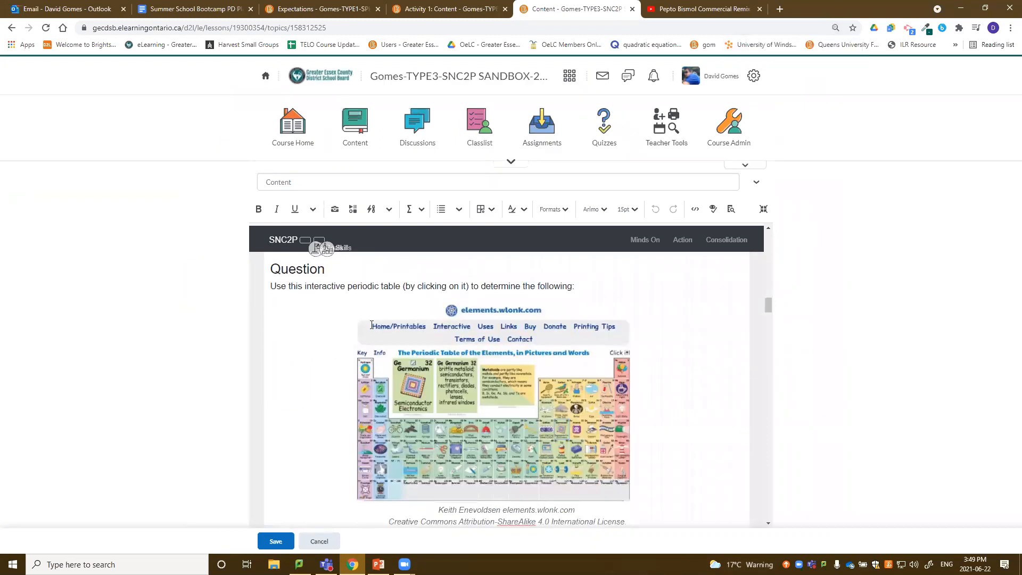
{"action": "scroll", "coordinate": [370, 324], "scroll_direction": "down", "scroll_amount": 3}
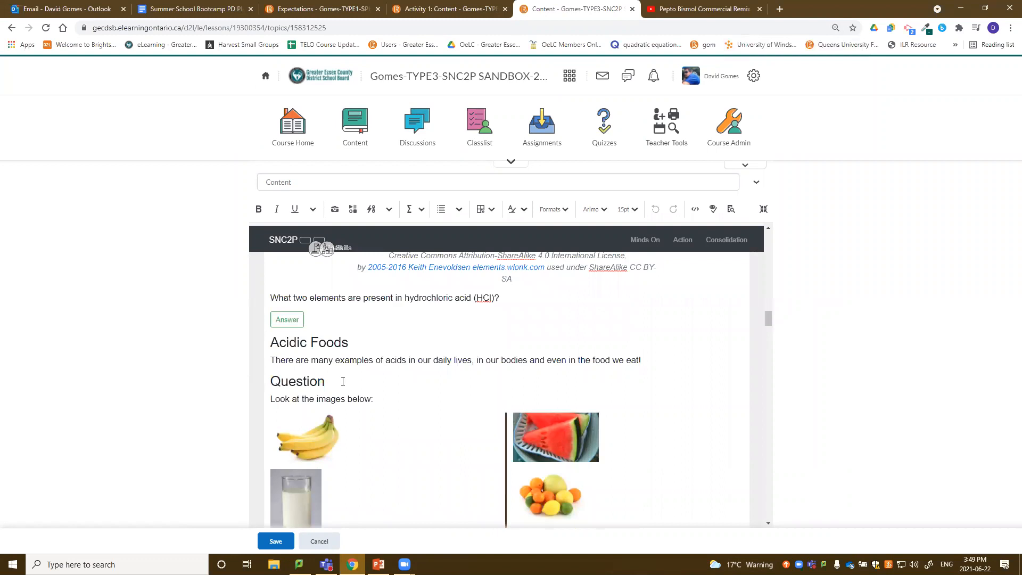
{"action": "scroll", "coordinate": [343, 381], "scroll_direction": "down", "scroll_amount": 8}
{"action": "scroll", "coordinate": [343, 381], "scroll_direction": "up", "scroll_amount": 6}
{"action": "scroll", "coordinate": [343, 381], "scroll_direction": "up", "scroll_amount": 8}
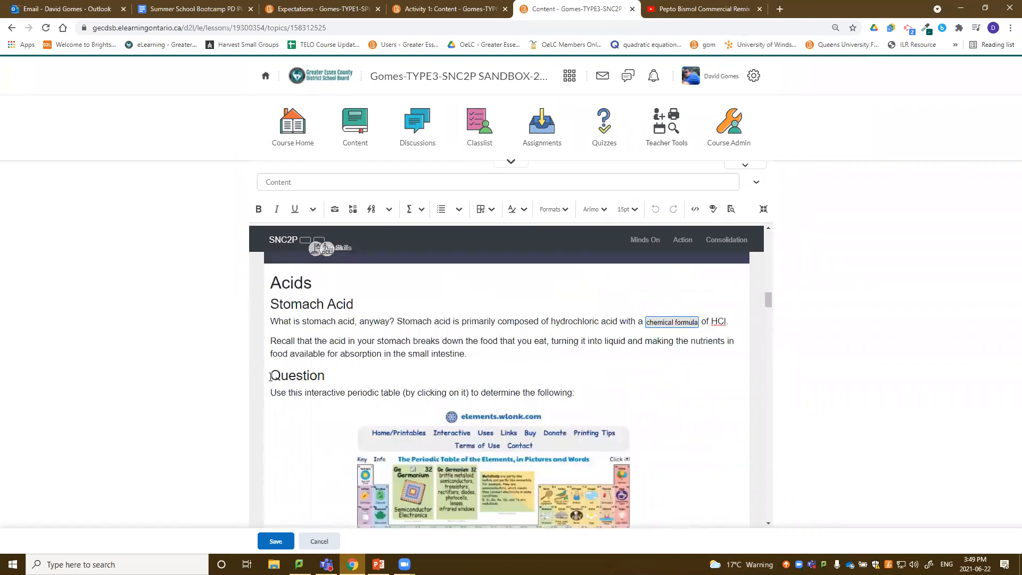
{"action": "left_click_drag", "start_coordinate": [272, 377], "coordinate": [590, 438]}
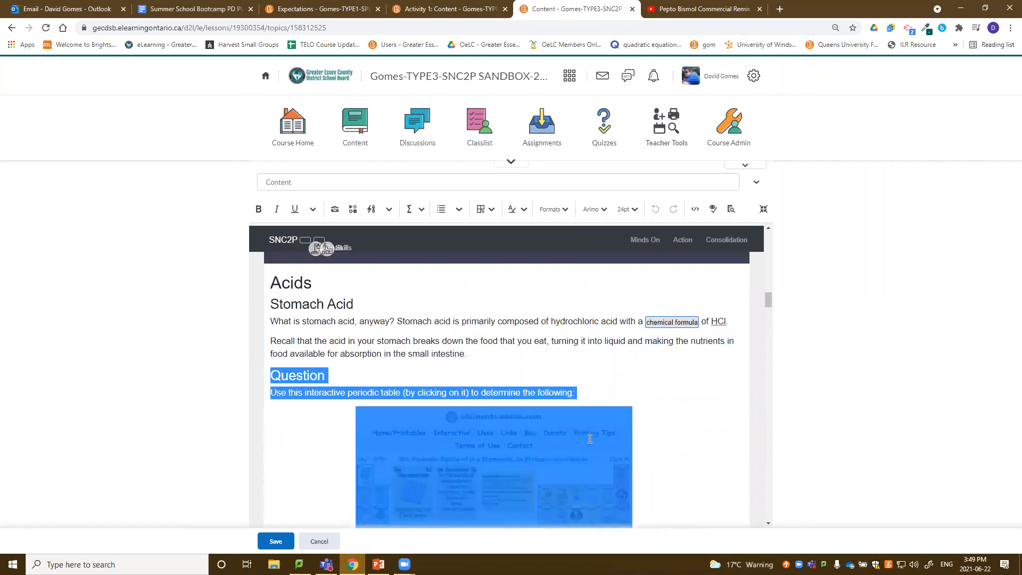
{"action": "scroll", "coordinate": [299, 403], "scroll_direction": "down", "scroll_amount": 5}
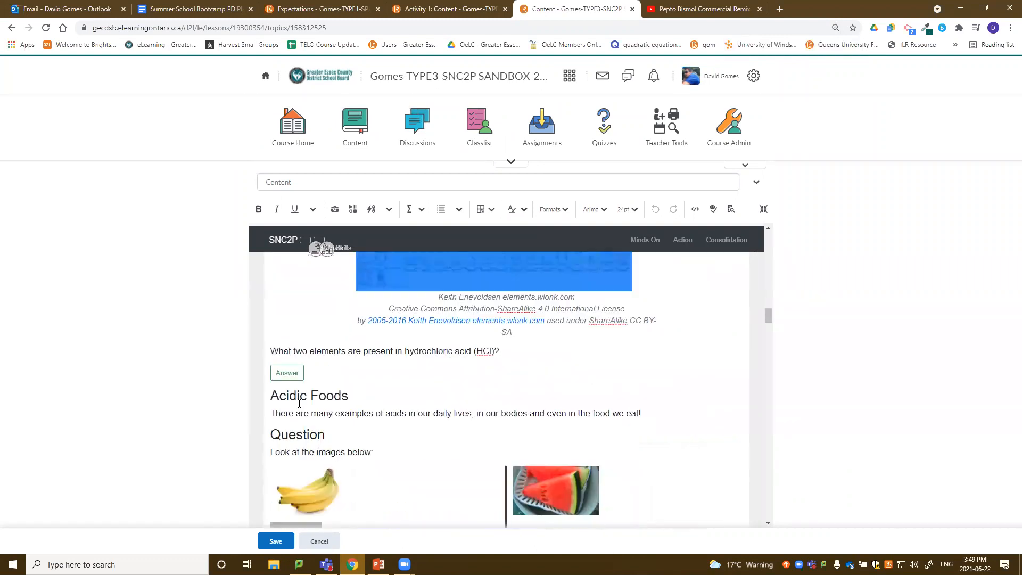
{"action": "left_click", "coordinate": [322, 373], "text": "shift"}
{"action": "key", "text": "Delete"}
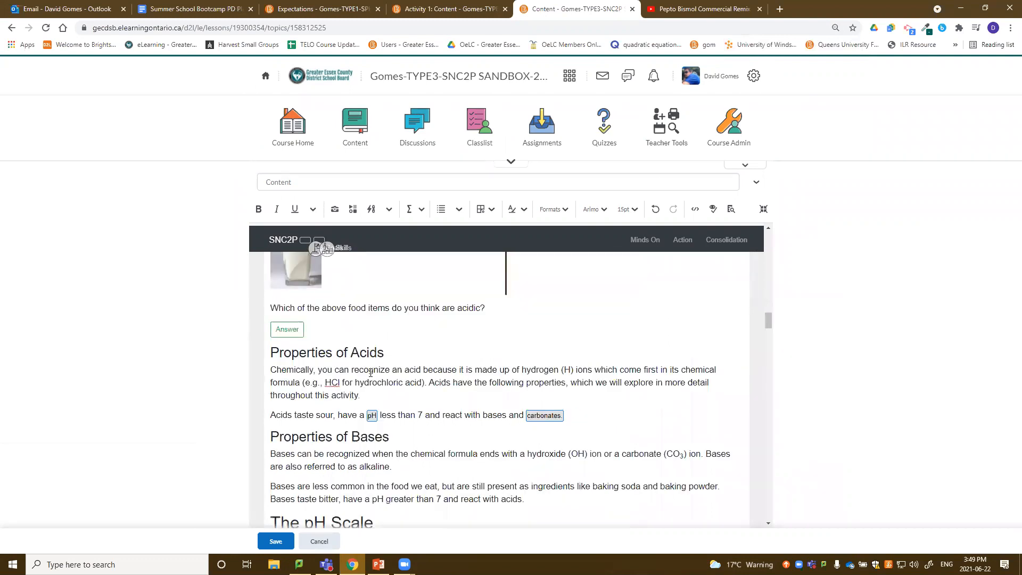
Delete the Properties of Bases heading and its two paragraphs, located just above The pH Scale
{"action": "scroll", "coordinate": [376, 379], "scroll_direction": "up", "scroll_amount": 3}
{"action": "scroll", "coordinate": [377, 380], "scroll_direction": "up", "scroll_amount": 2}
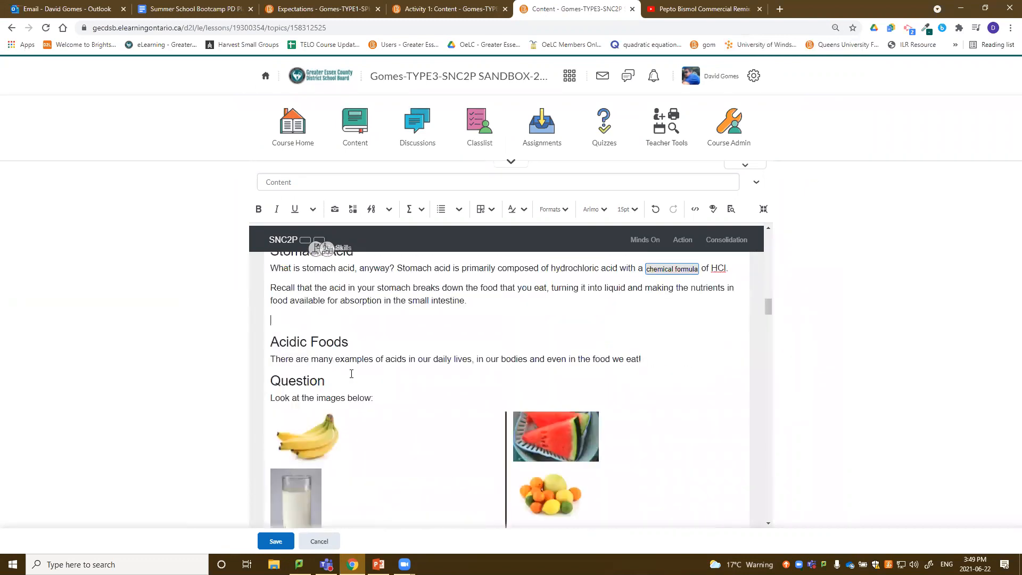
{"action": "scroll", "coordinate": [325, 307], "scroll_direction": "up", "scroll_amount": 1}
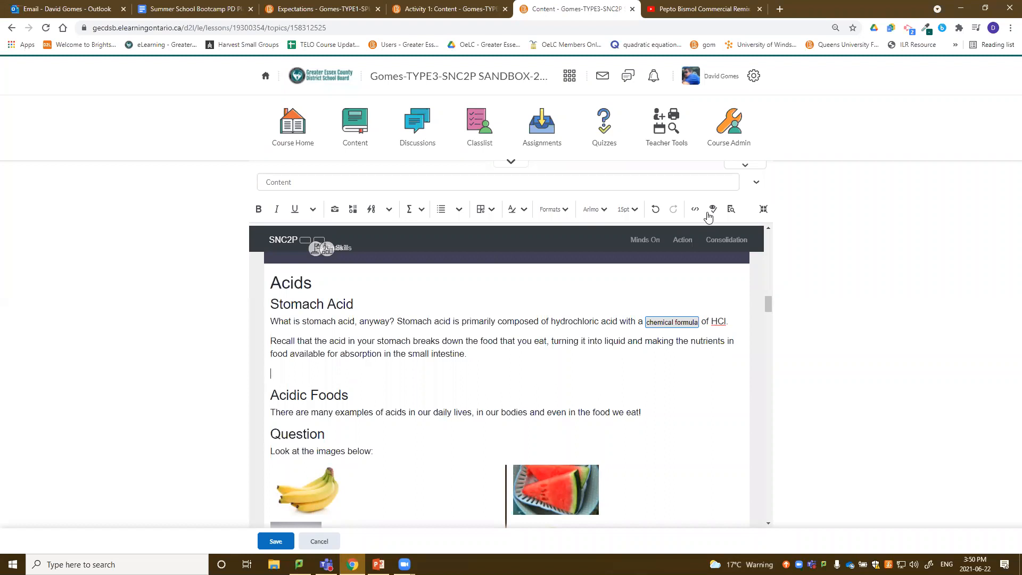
{"action": "scroll", "coordinate": [322, 430], "scroll_direction": "down", "scroll_amount": 1}
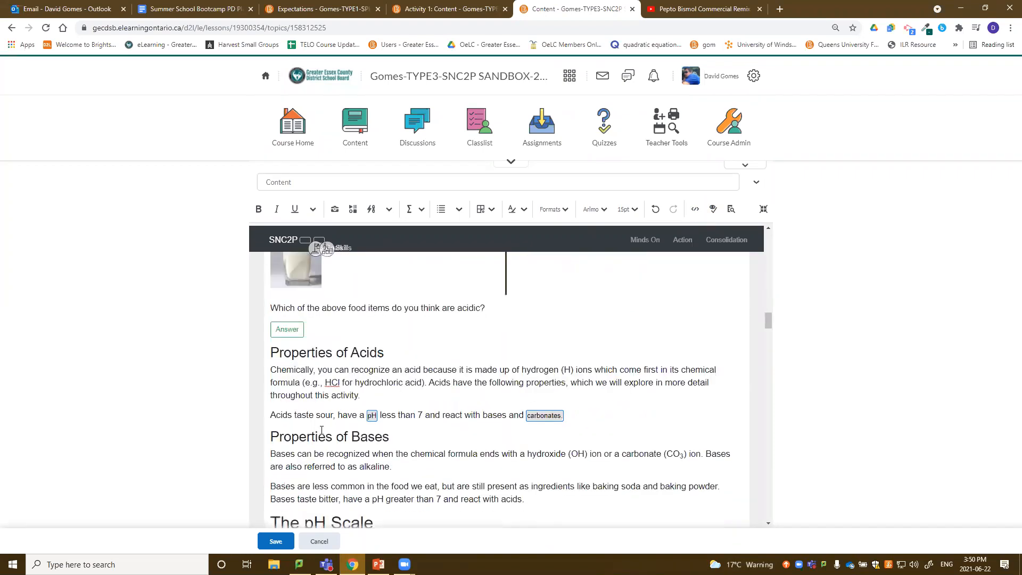
{"action": "scroll", "coordinate": [282, 438], "scroll_direction": "down", "scroll_amount": 1}
{"action": "left_click_drag", "start_coordinate": [377, 390], "coordinate": [394, 415]}
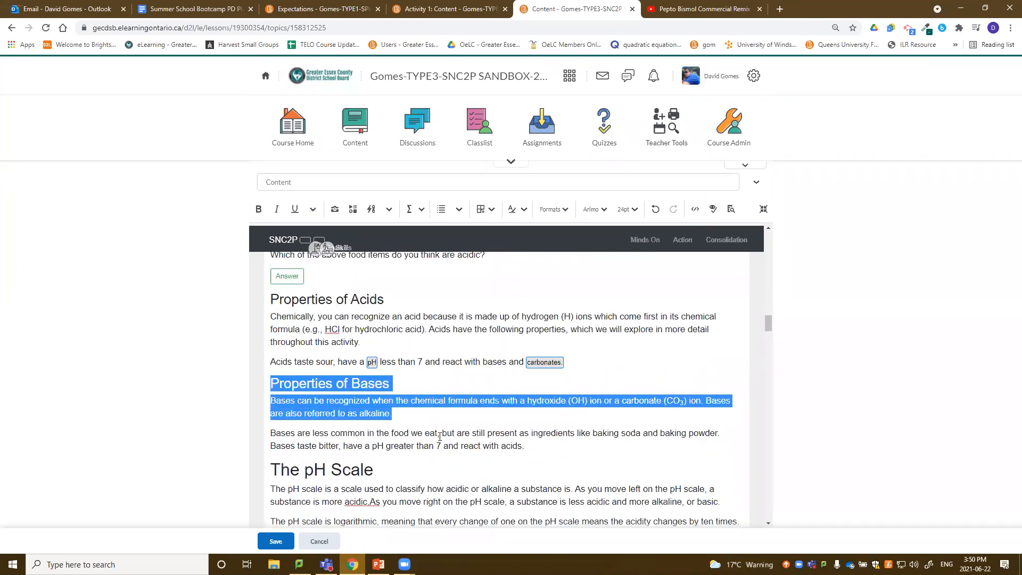
{"action": "left_click", "coordinate": [529, 448], "text": "shift"}
{"action": "key", "text": "BackSpace"}
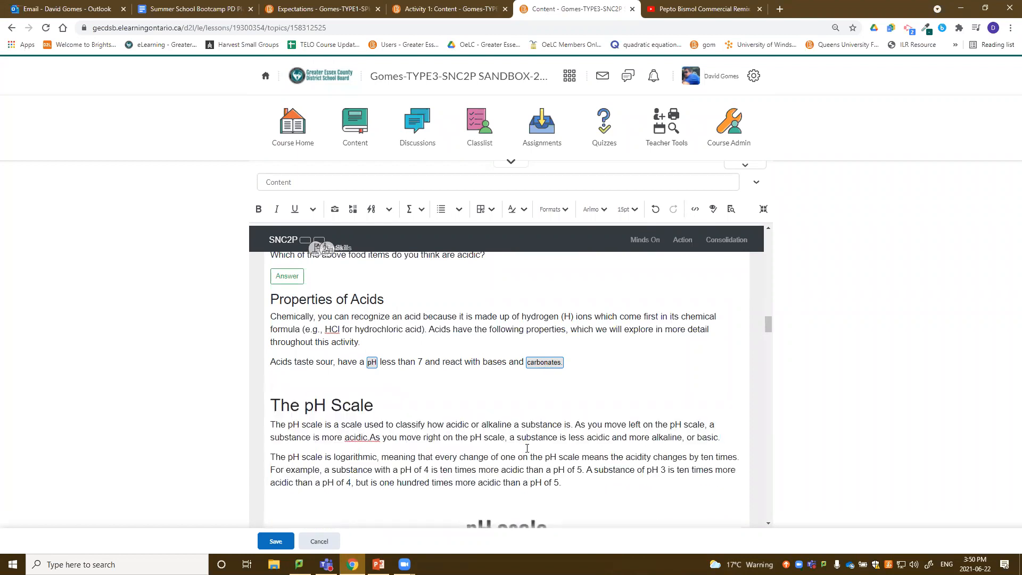
Delete the Self Check block of the Antacid Advertisement, from its heading through the line about viewing the assignment's rubric
{"action": "scroll", "coordinate": [525, 448], "scroll_direction": "down", "scroll_amount": 15}
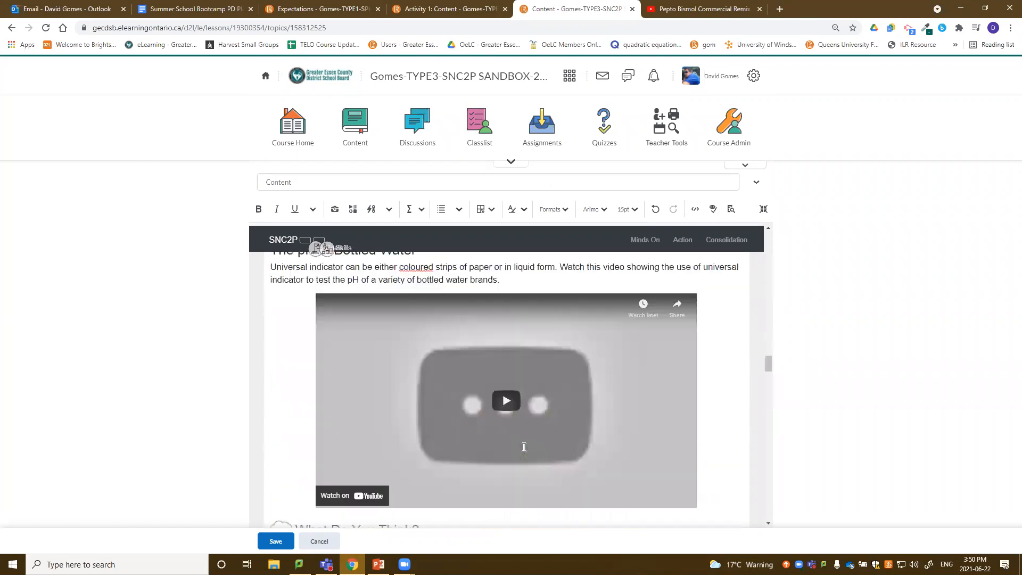
{"action": "scroll", "coordinate": [524, 448], "scroll_direction": "down", "scroll_amount": 3}
{"action": "scroll", "coordinate": [524, 448], "scroll_direction": "up", "scroll_amount": 8}
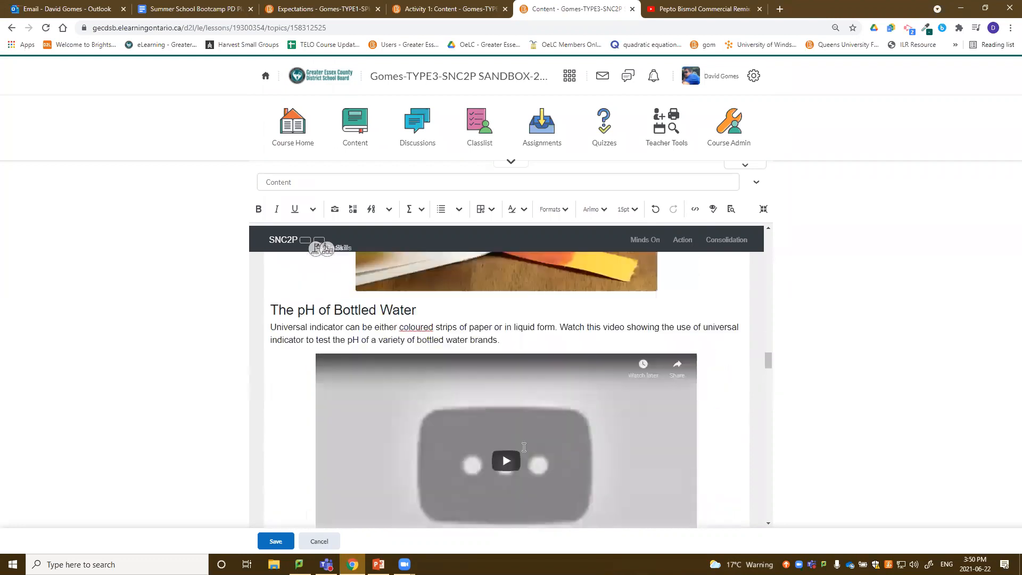
{"action": "scroll", "coordinate": [524, 447], "scroll_direction": "down", "scroll_amount": 12}
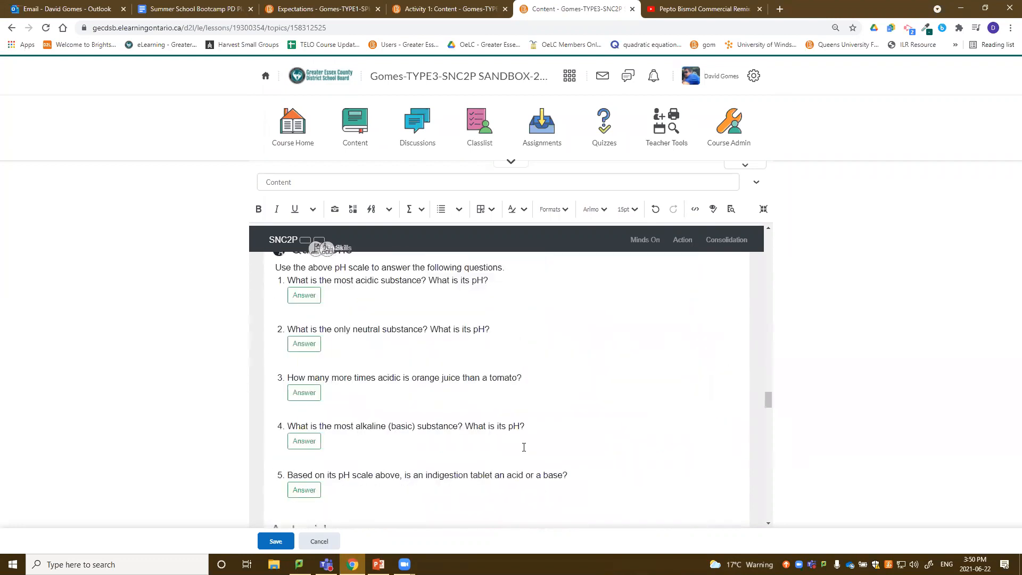
{"action": "scroll", "coordinate": [524, 447], "scroll_direction": "down", "scroll_amount": 15}
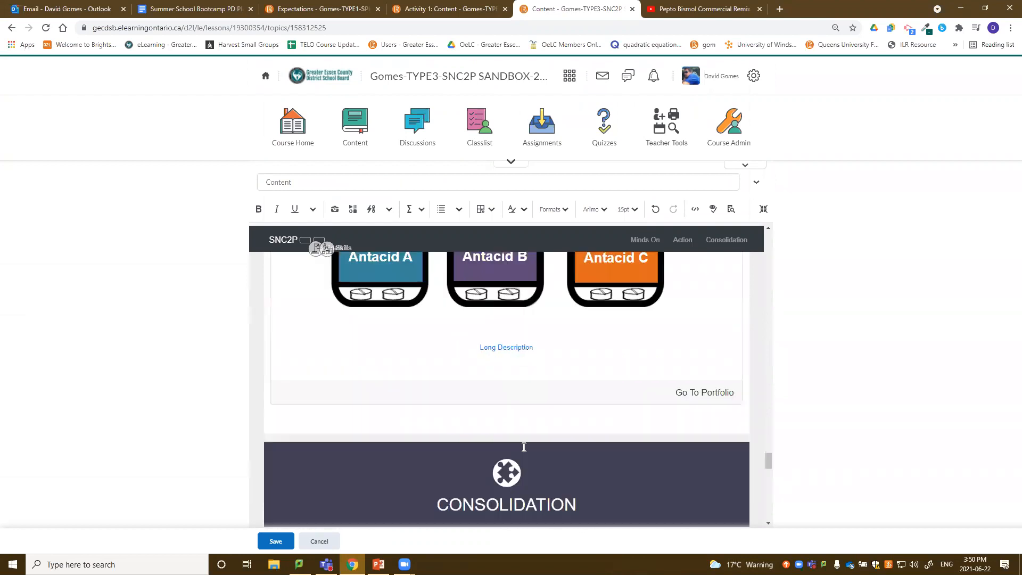
{"action": "scroll", "coordinate": [523, 447], "scroll_direction": "down", "scroll_amount": 5}
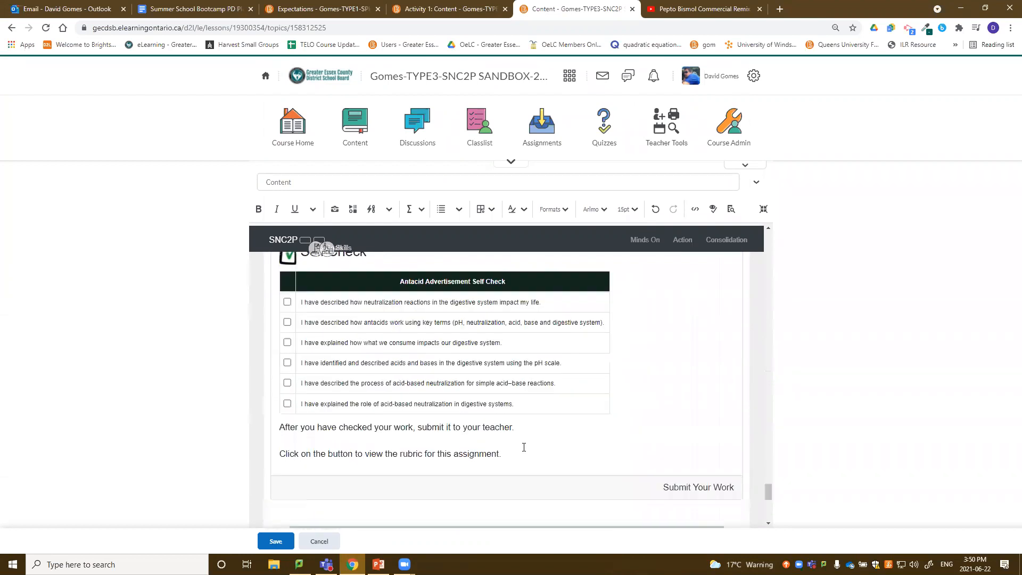
{"action": "scroll", "coordinate": [416, 378], "scroll_direction": "up", "scroll_amount": 7}
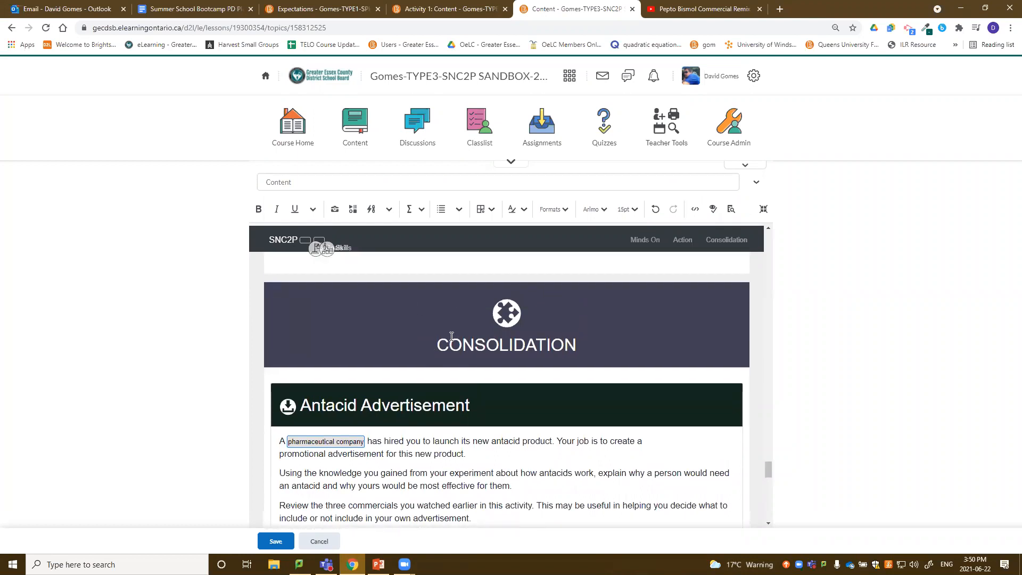
{"action": "scroll", "coordinate": [496, 336], "scroll_direction": "down", "scroll_amount": 8}
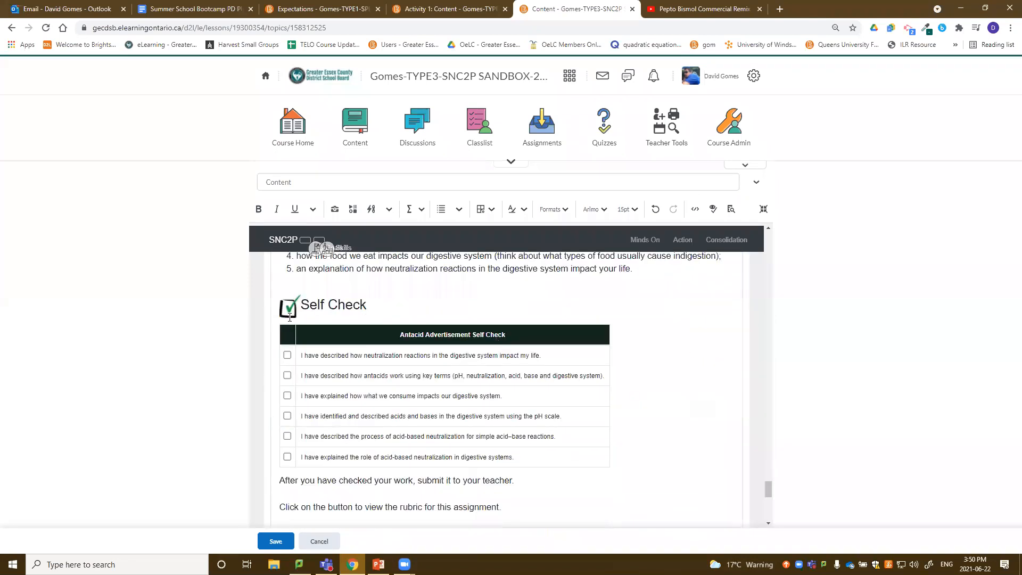
{"action": "mouse_move", "coordinate": [299, 302]}
{"action": "left_mouse_down"}
{"action": "mouse_move", "coordinate": [374, 366]}
{"action": "mouse_move", "coordinate": [318, 308]}
{"action": "left_mouse_up"}
{"action": "left_click", "coordinate": [292, 284]}
{"action": "left_click_drag", "start_coordinate": [377, 417], "coordinate": [505, 505]}
{"action": "scroll", "coordinate": [512, 483], "scroll_direction": "down", "scroll_amount": 2}
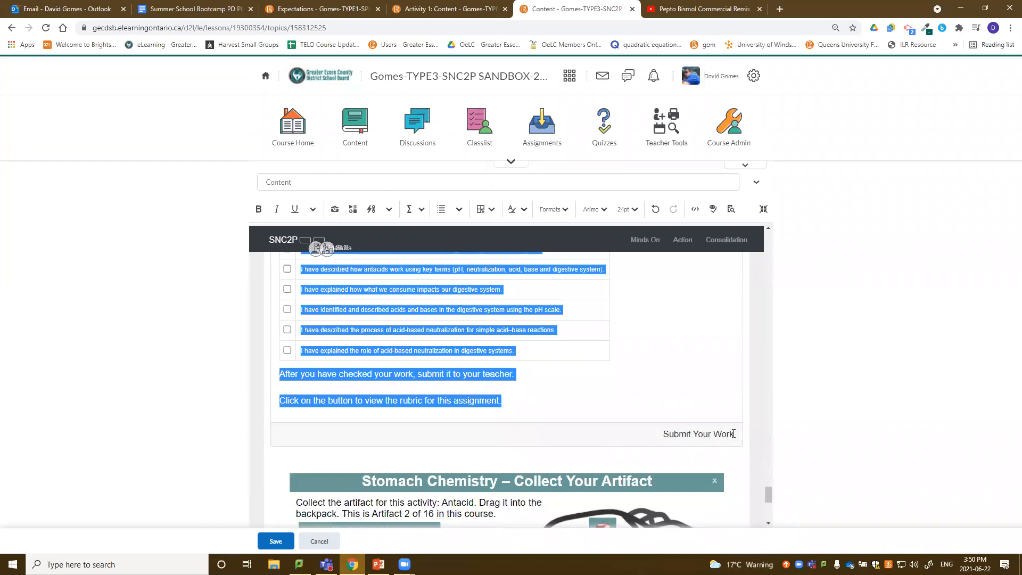
{"action": "key", "text": "Delete"}
Try to delete the Antacid Advertisement block under Consolidation, from Submit Your Work back to its heading
{"action": "scroll", "coordinate": [573, 432], "scroll_direction": "up", "scroll_amount": 4}
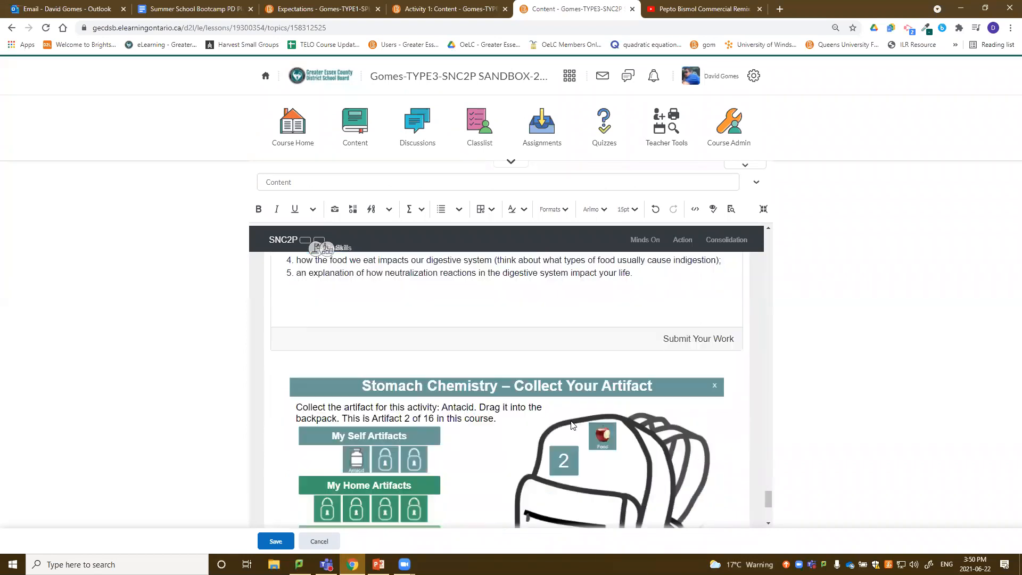
{"action": "scroll", "coordinate": [571, 421], "scroll_direction": "up", "scroll_amount": 1}
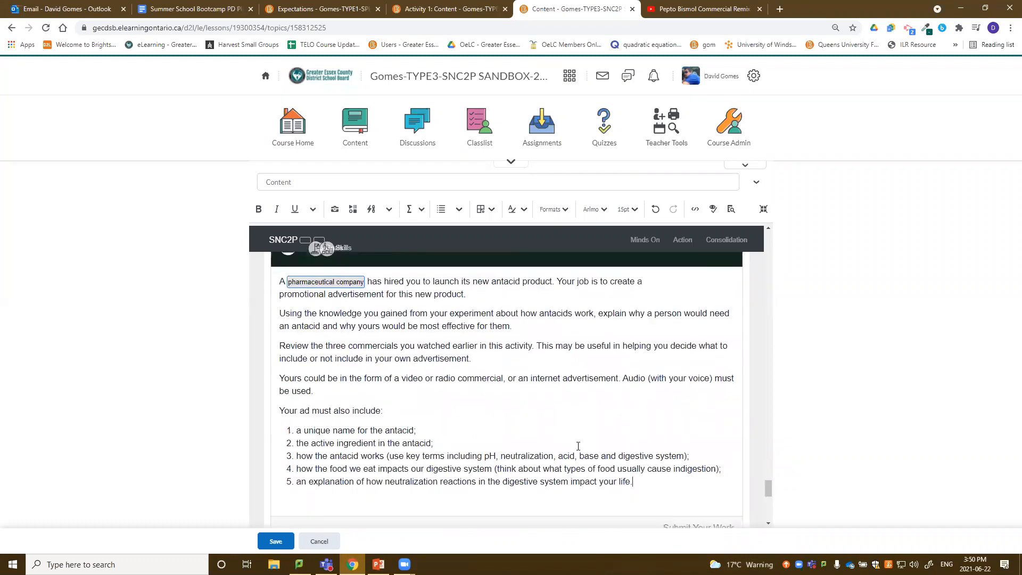
{"action": "scroll", "coordinate": [645, 444], "scroll_direction": "up", "scroll_amount": 1}
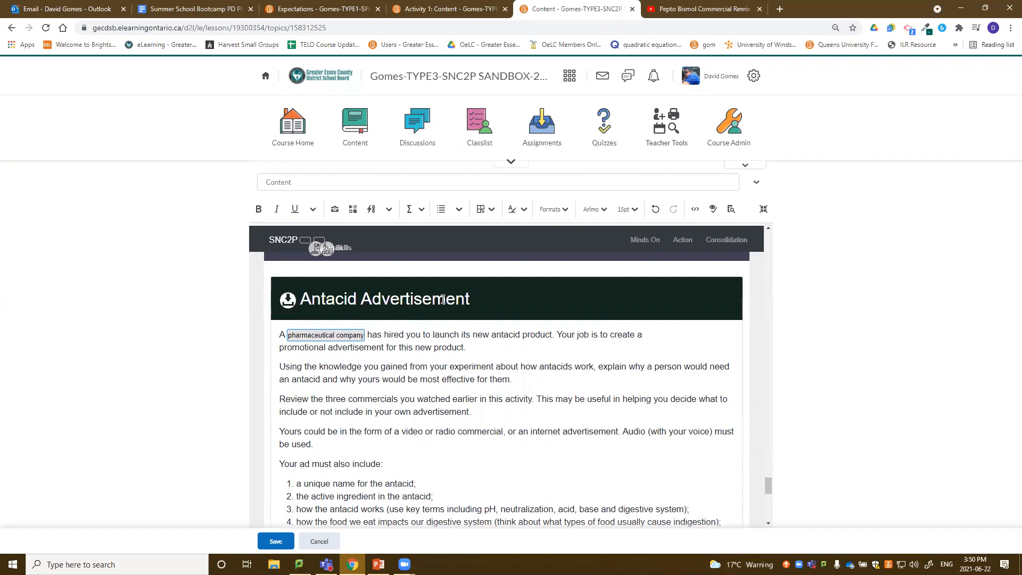
{"action": "scroll", "coordinate": [463, 319], "scroll_direction": "down", "scroll_amount": 3}
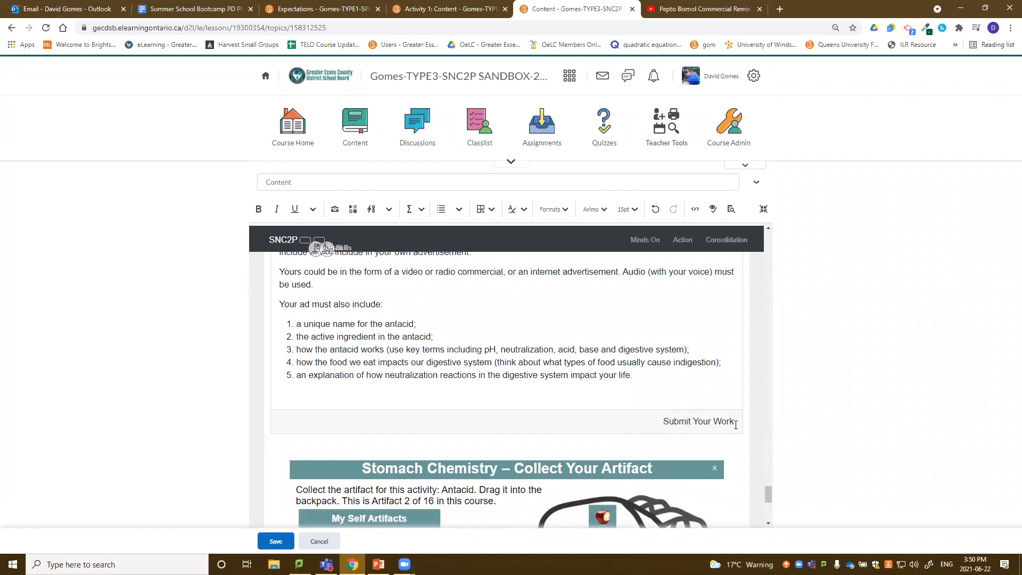
{"action": "scroll", "coordinate": [737, 424], "scroll_direction": "up", "scroll_amount": 4}
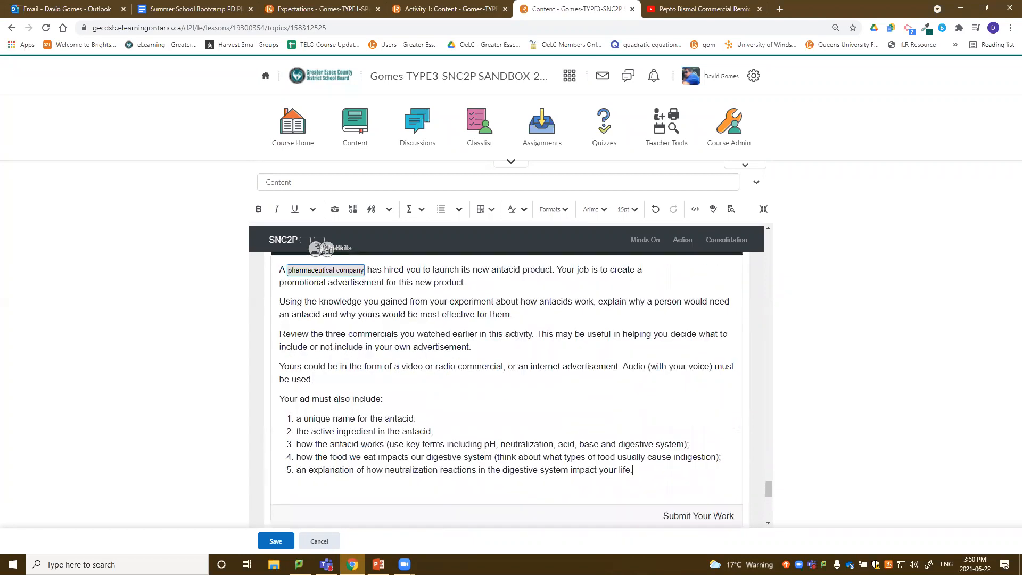
{"action": "scroll", "coordinate": [736, 424], "scroll_direction": "down", "scroll_amount": 1}
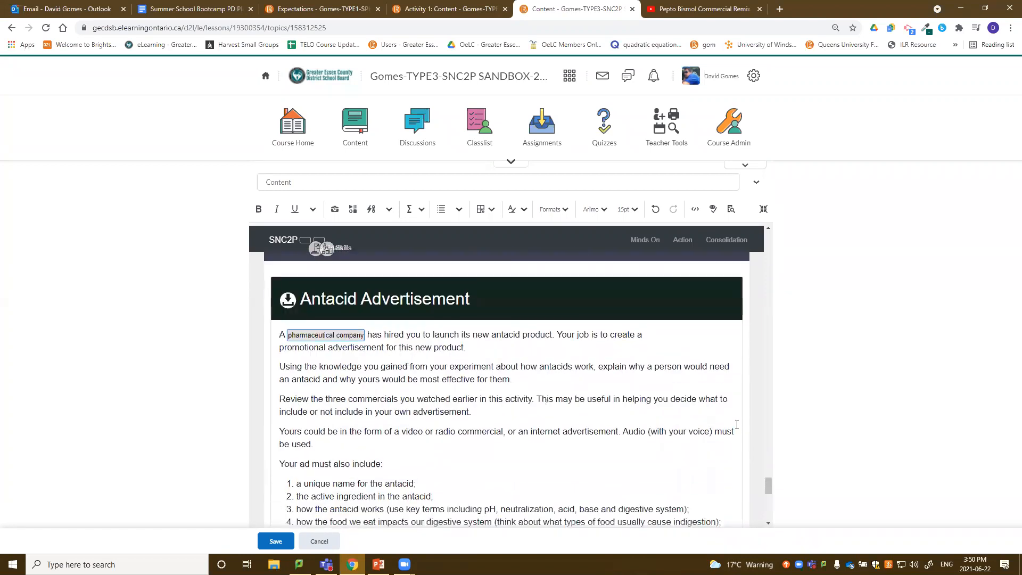
{"action": "scroll", "coordinate": [736, 432], "scroll_direction": "down", "scroll_amount": 2}
{"action": "left_click_drag", "start_coordinate": [554, 355], "coordinate": [286, 297]}
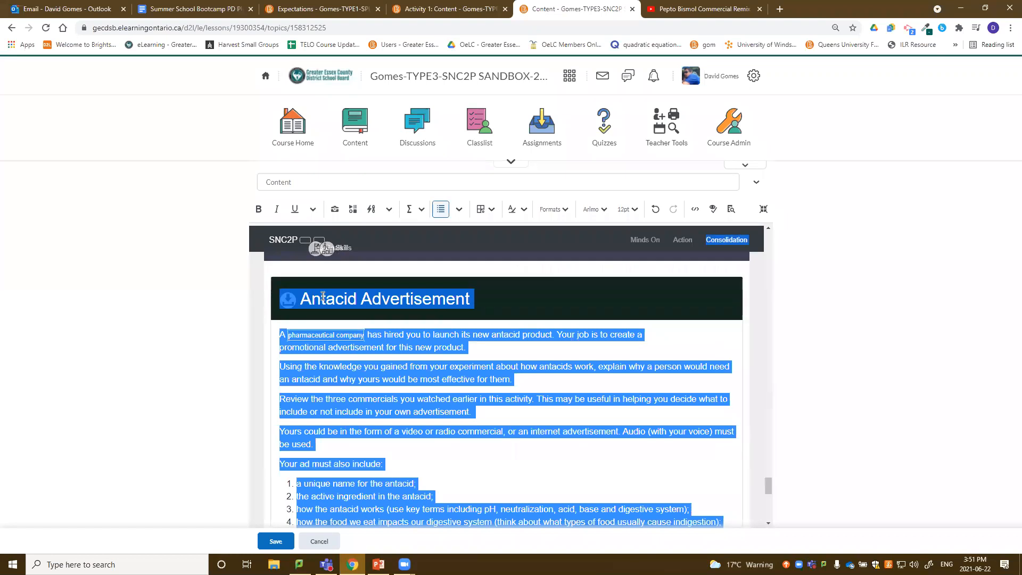
{"action": "key", "text": "Delete"}
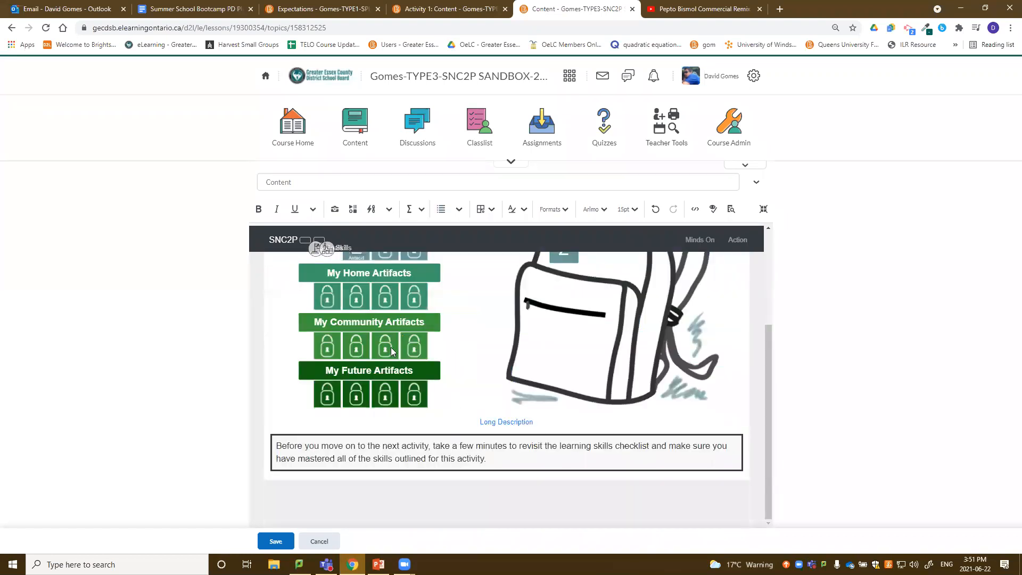
Check the end of the page and undo the last deletion
{"action": "scroll", "coordinate": [462, 405], "scroll_direction": "up", "scroll_amount": 3}
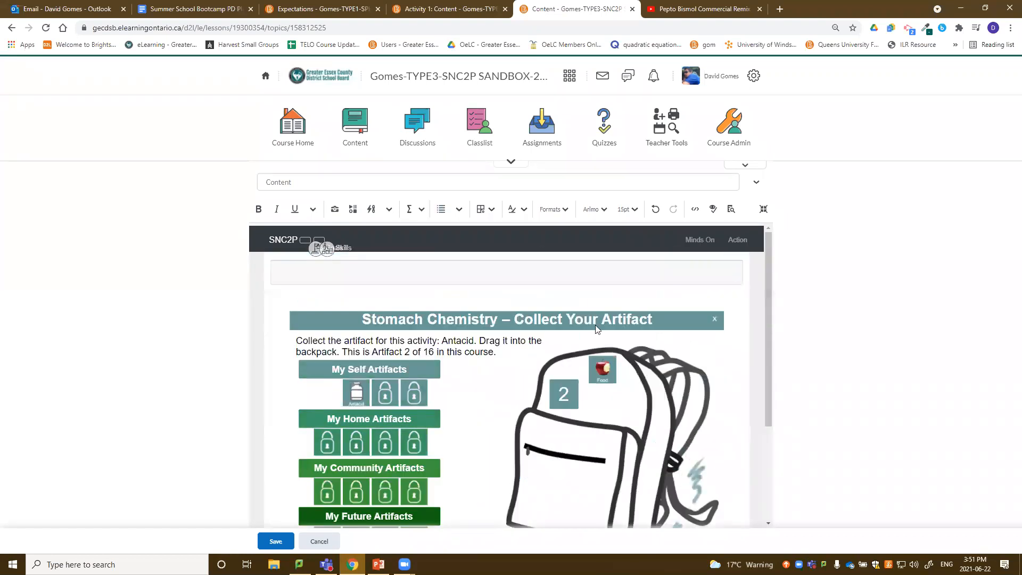
{"action": "scroll", "coordinate": [596, 304], "scroll_direction": "down", "scroll_amount": 2}
{"action": "scroll", "coordinate": [523, 292], "scroll_direction": "up", "scroll_amount": 2}
{"action": "key", "text": "ctrl+z"}
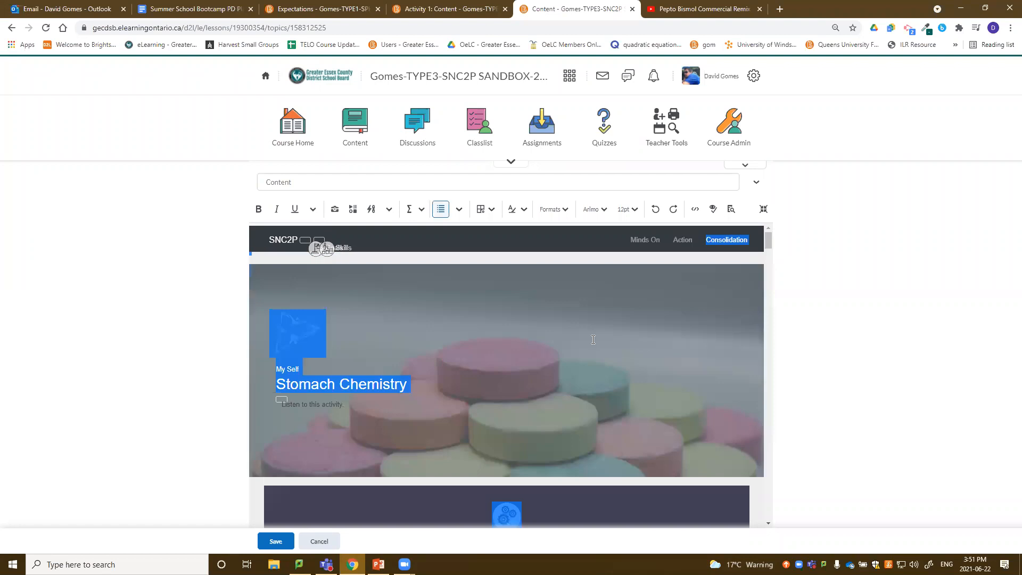
Return to the Consolidation section and delete the Antacid Advertisement text, from its heading through Submit Your Work
{"action": "scroll", "coordinate": [592, 338], "scroll_direction": "down", "scroll_amount": 4}
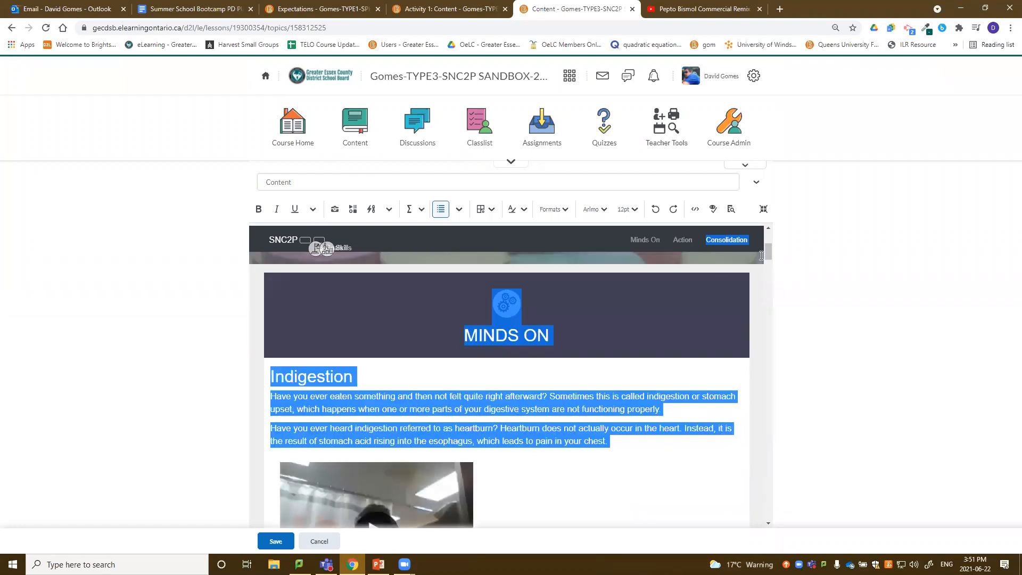
{"action": "left_click", "coordinate": [622, 410]}
{"action": "left_click_drag", "start_coordinate": [769, 250], "coordinate": [774, 485]}
{"action": "left_click", "coordinate": [768, 512]}
{"action": "left_click", "coordinate": [768, 514]}
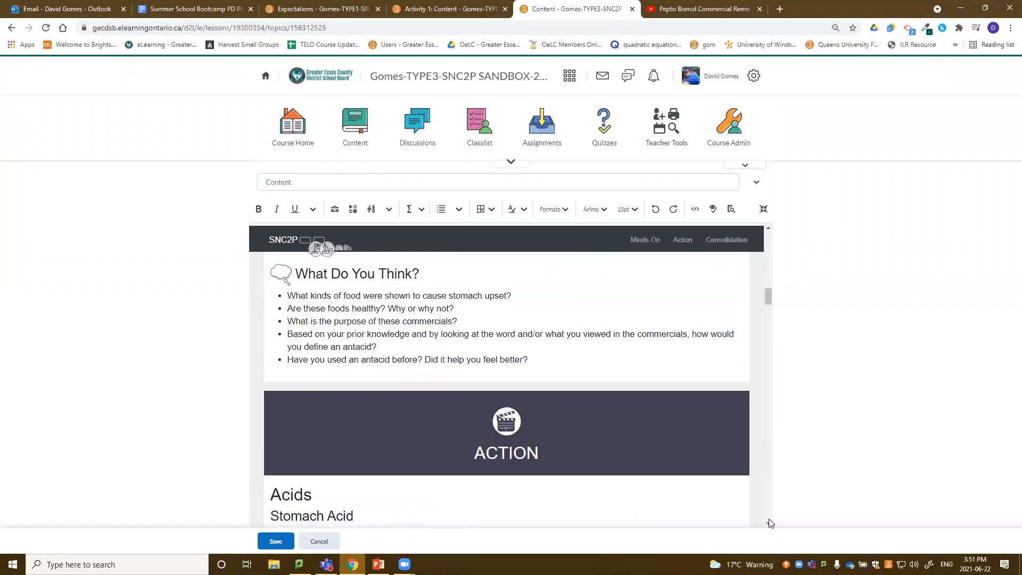
{"action": "left_click", "coordinate": [768, 514]}
{"action": "left_click_drag", "start_coordinate": [769, 312], "coordinate": [771, 518]}
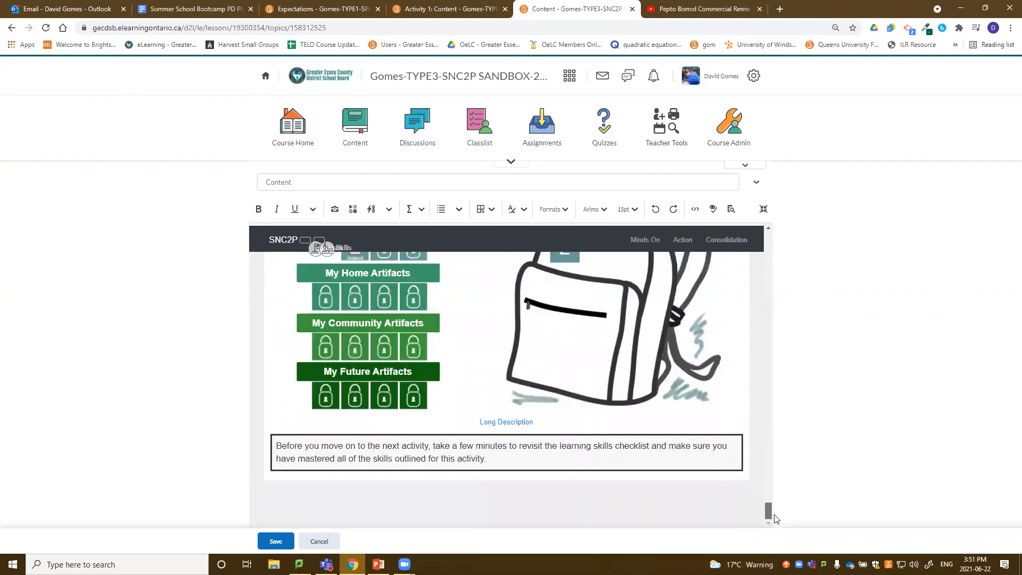
{"action": "scroll", "coordinate": [685, 442], "scroll_direction": "up", "scroll_amount": 4}
{"action": "scroll", "coordinate": [684, 444], "scroll_direction": "up", "scroll_amount": 4}
{"action": "scroll", "coordinate": [685, 448], "scroll_direction": "down", "scroll_amount": 2}
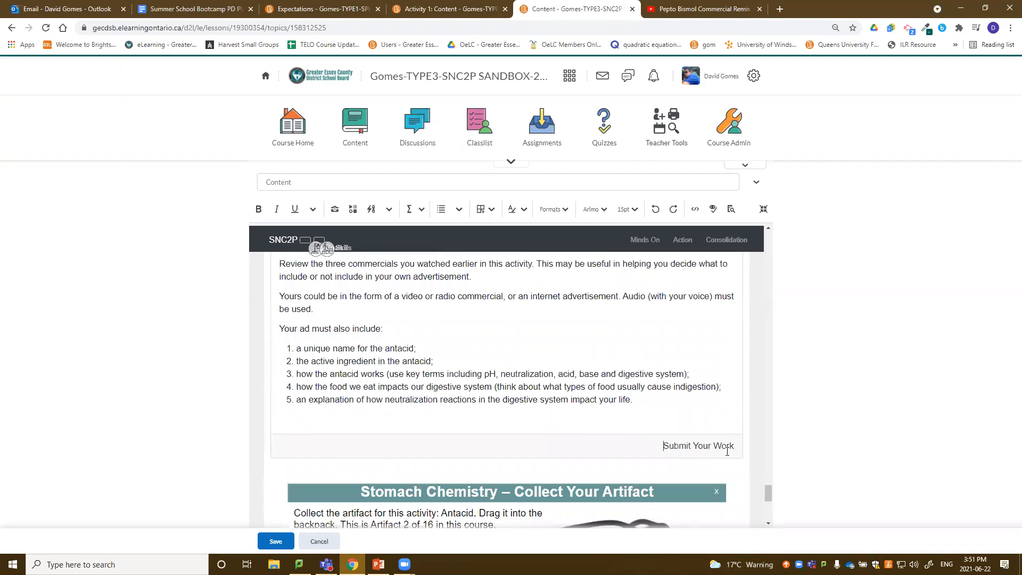
{"action": "left_click_drag", "start_coordinate": [730, 447], "coordinate": [663, 447]}
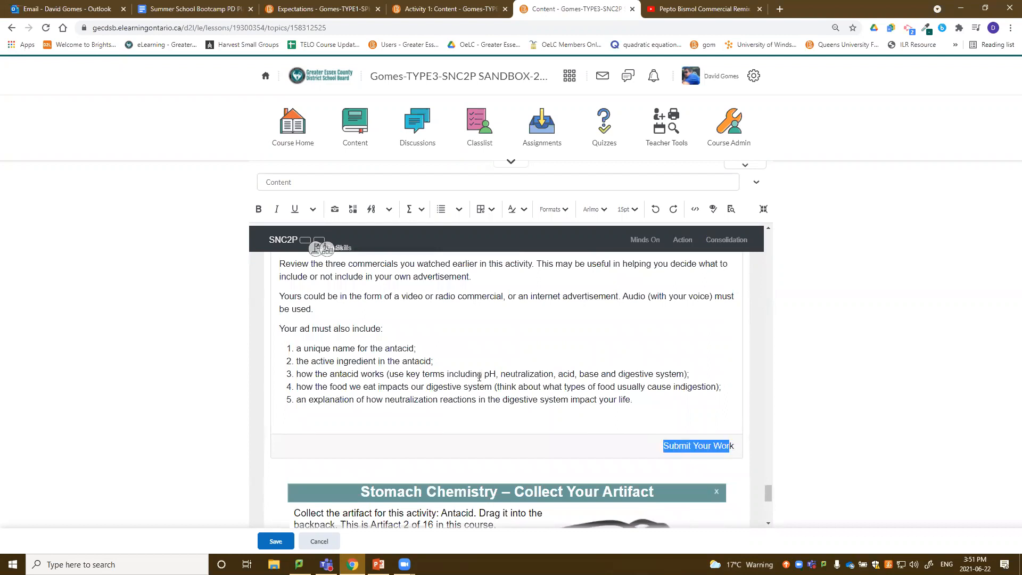
{"action": "scroll", "coordinate": [479, 376], "scroll_direction": "up", "scroll_amount": 4}
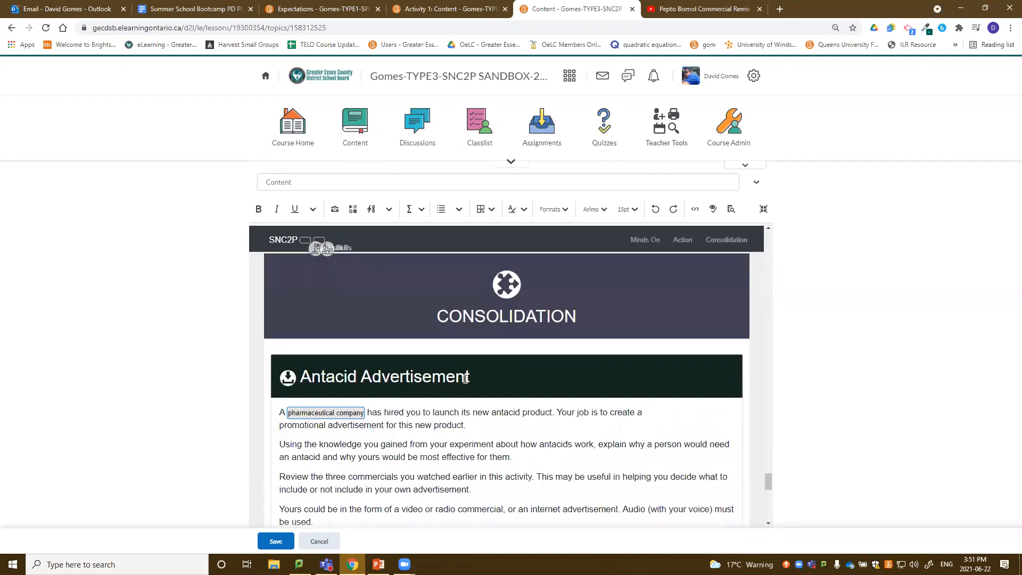
{"action": "left_click", "coordinate": [277, 372], "text": "shift"}
{"action": "key", "text": "BackSpace"}
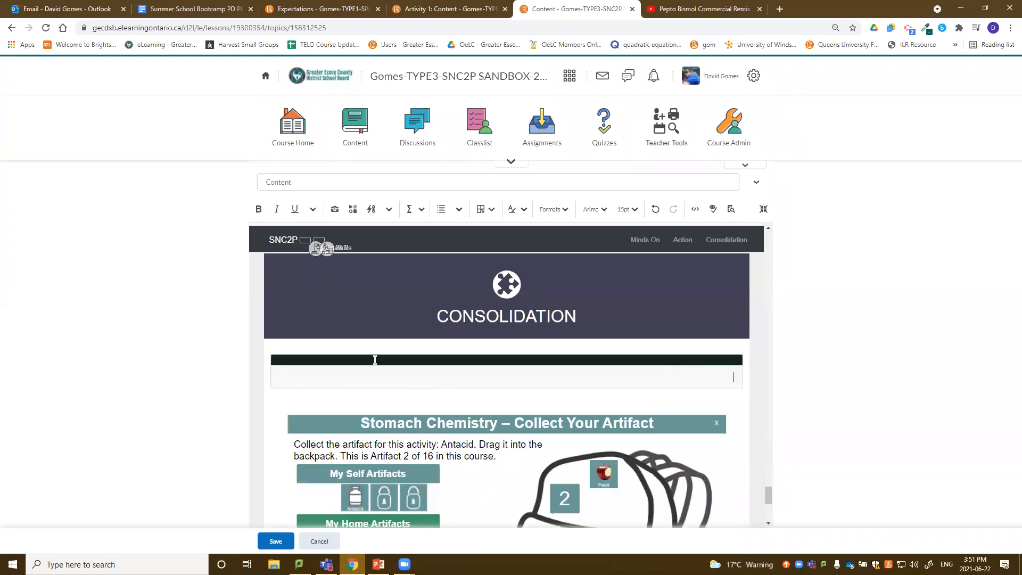
Remove the leftover empty header and footer boxes below the Consolidation banner and save the Content page
{"action": "key", "text": "BackSpace"}
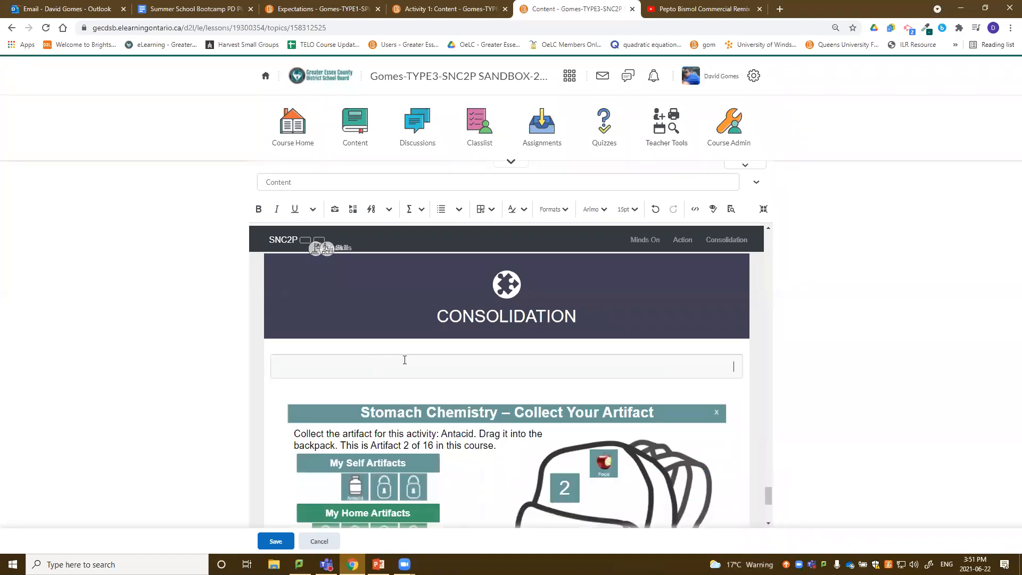
{"action": "key", "text": "BackSpace"}
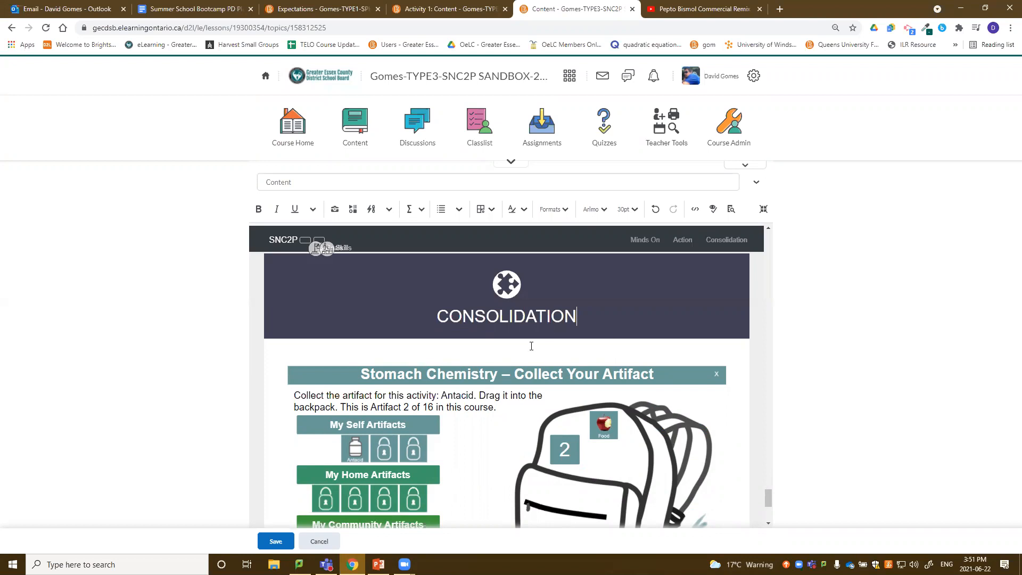
{"action": "left_click", "coordinate": [283, 542]}
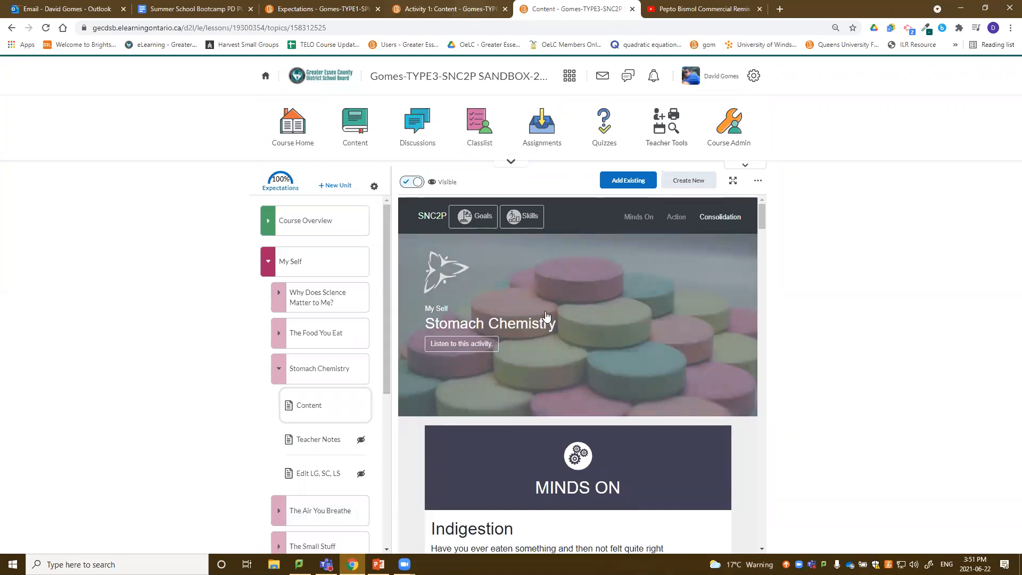
Switch to the Activity 1: Content page in the SPH4C sandbox and save it
{"action": "key", "text": "ctrl+shift+Tab"}
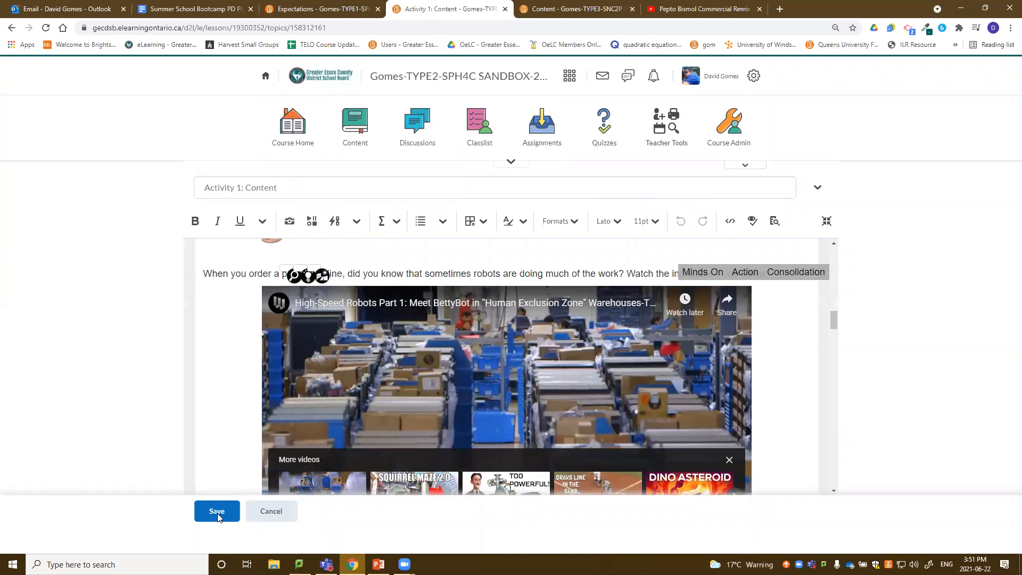
{"action": "left_click", "coordinate": [274, 542]}
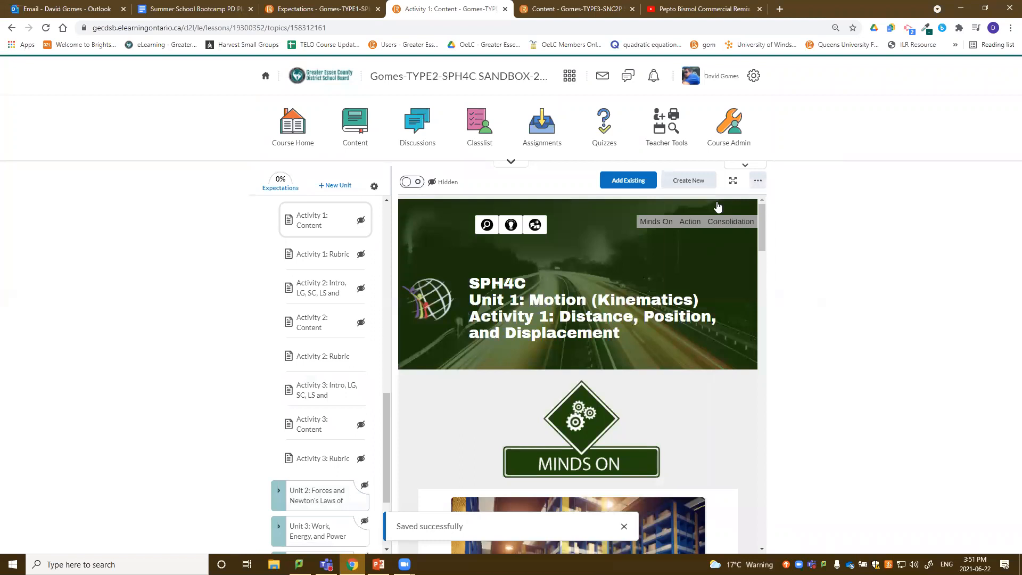
Open the Activity 1: Content page for editing and look through the sources offered by Insert Stuff without inserting anything
{"action": "left_click", "coordinate": [757, 181]}
{"action": "left_click", "coordinate": [684, 200]}
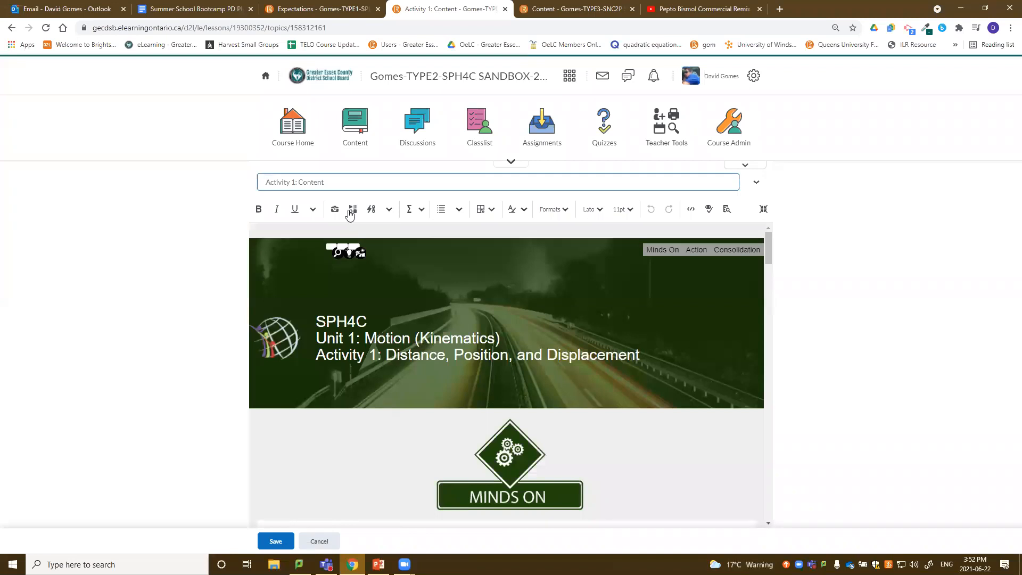
{"action": "left_click", "coordinate": [352, 211]}
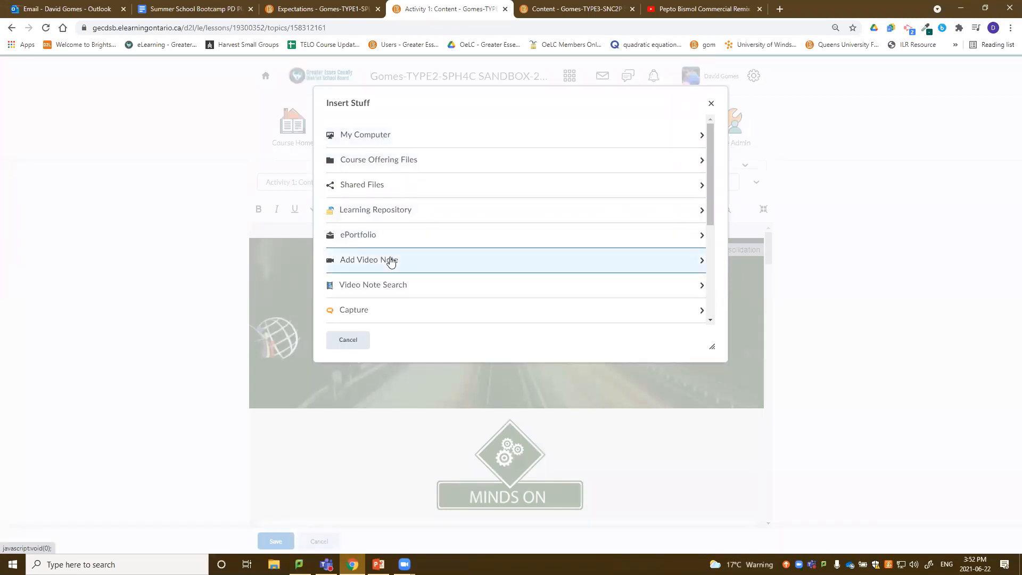
{"action": "scroll", "coordinate": [404, 259], "scroll_direction": "down", "scroll_amount": 2}
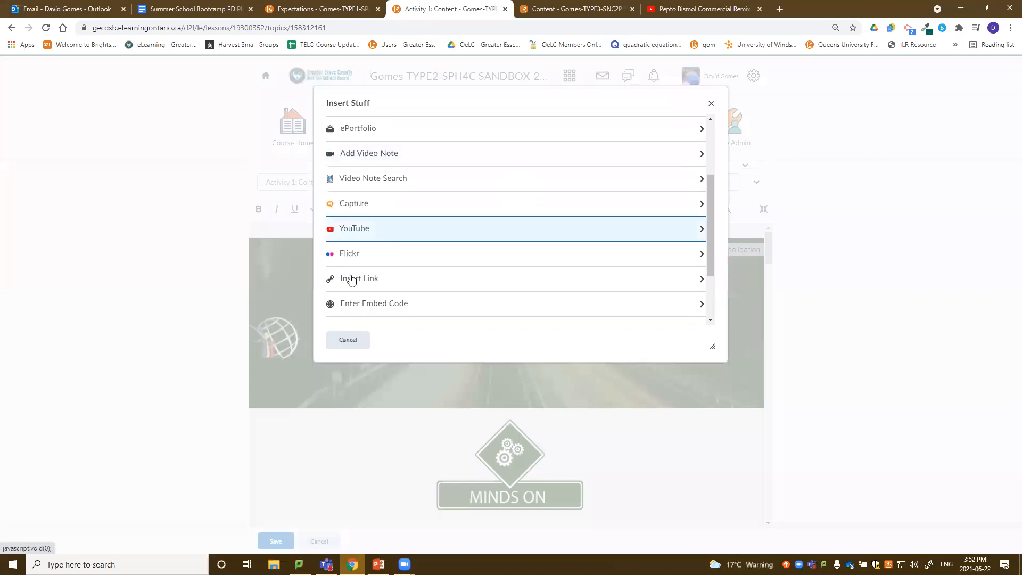
{"action": "scroll", "coordinate": [415, 266], "scroll_direction": "down", "scroll_amount": 2}
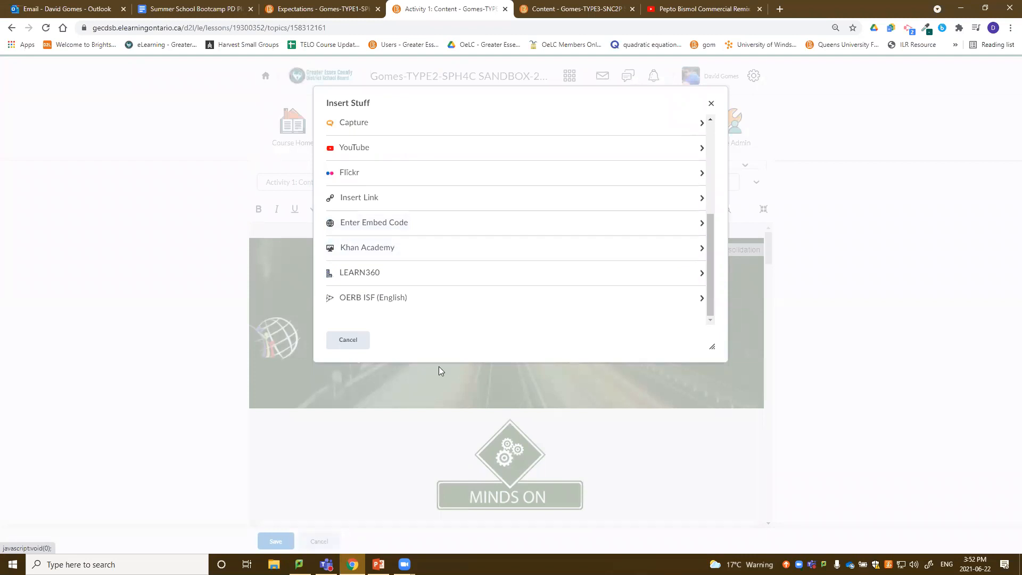
{"action": "left_click", "coordinate": [348, 340]}
Place the text cursor on the empty line below the D2L with Dave image in the Minds On section
{"action": "scroll", "coordinate": [580, 372], "scroll_direction": "down", "scroll_amount": 8}
{"action": "scroll", "coordinate": [548, 373], "scroll_direction": "down", "scroll_amount": 4}
{"action": "left_click", "coordinate": [527, 338]}
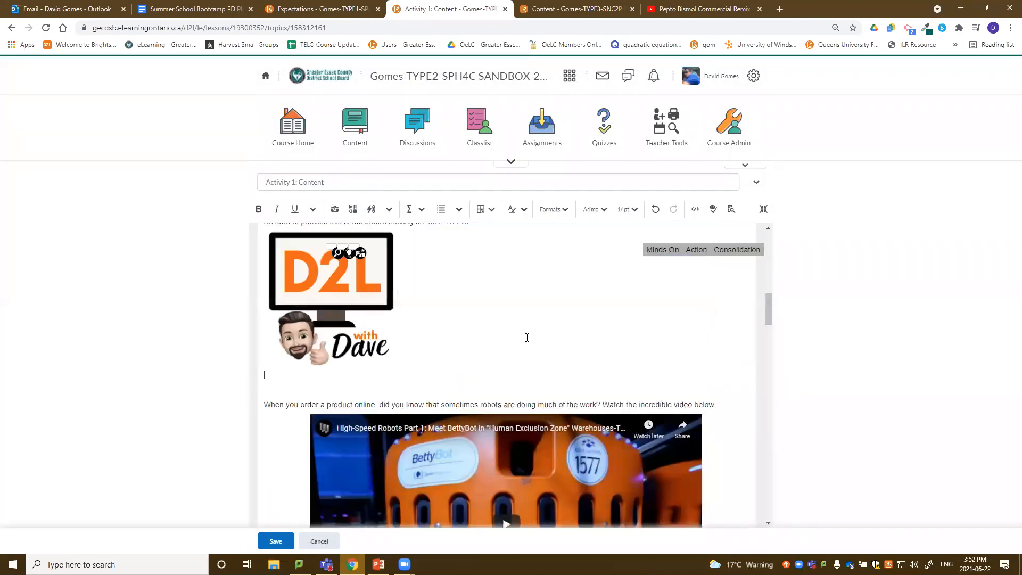
Search the web for "phet" in a new browser tab and open the PhET site's Physics simulations
{"action": "left_click", "coordinate": [780, 9]}
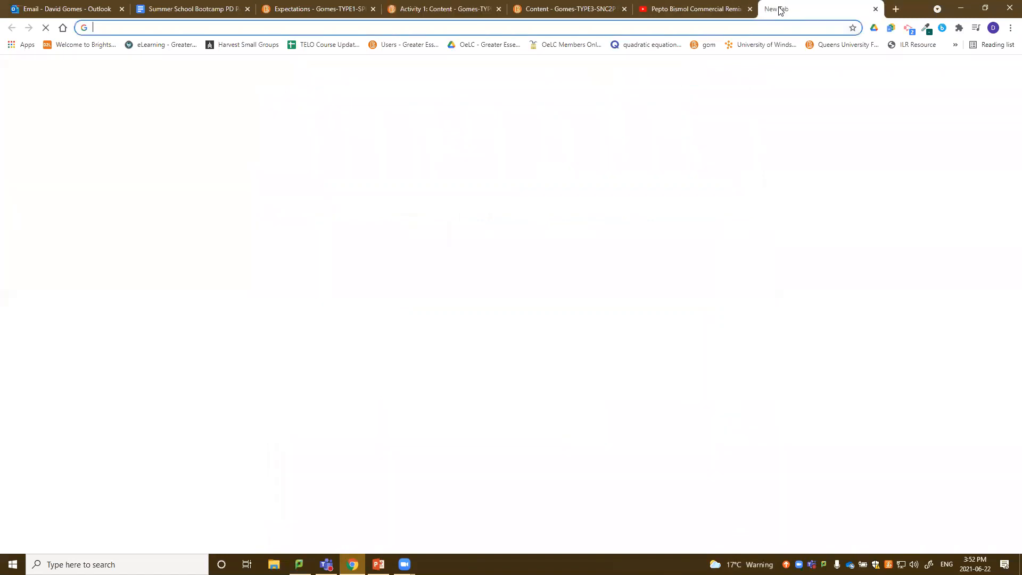
{"action": "type", "text": "phet"}
{"action": "key", "text": "Return"}
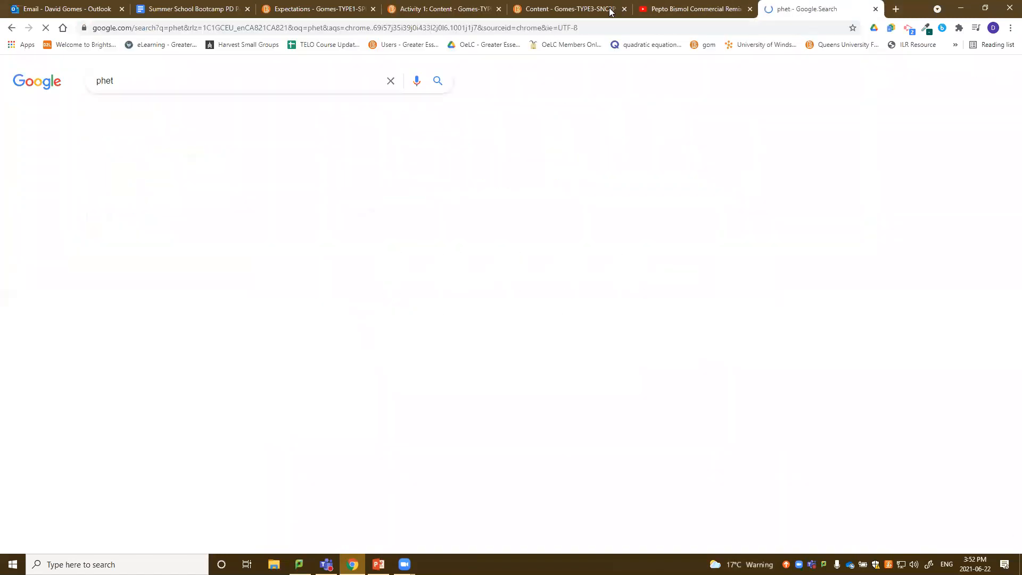
{"action": "left_click", "coordinate": [176, 173]}
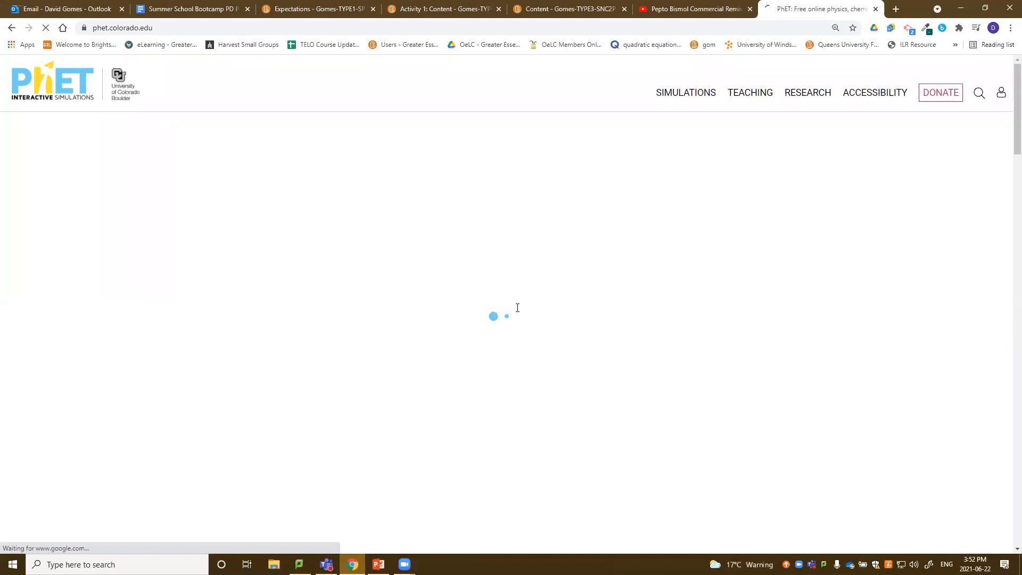
{"action": "mouse_move", "coordinate": [692, 94]}
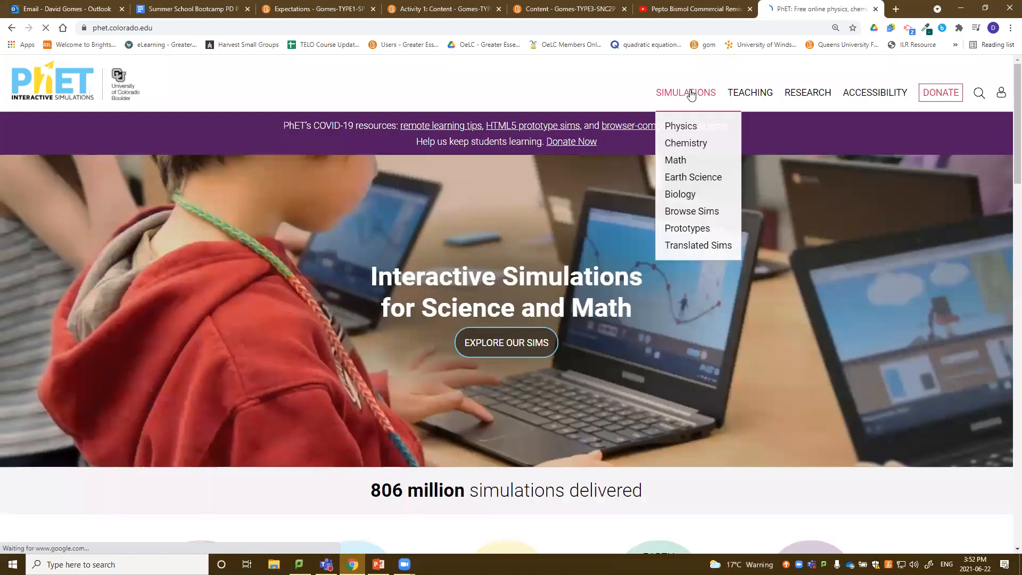
{"action": "left_click", "coordinate": [680, 126]}
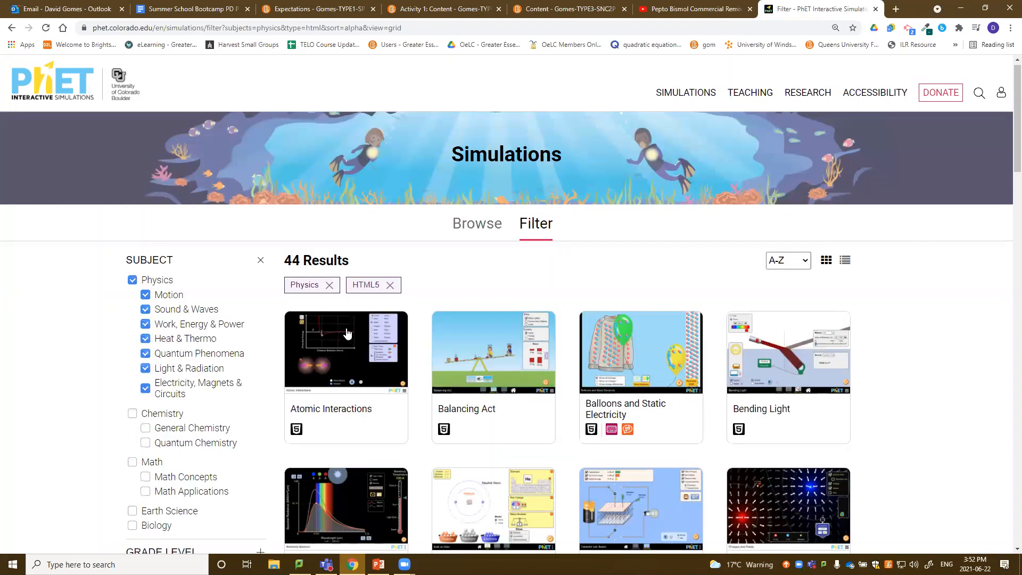
Open the Circuit Construction Kit: DC simulation and copy its embed code
{"action": "scroll", "coordinate": [347, 333], "scroll_direction": "down", "scroll_amount": 2}
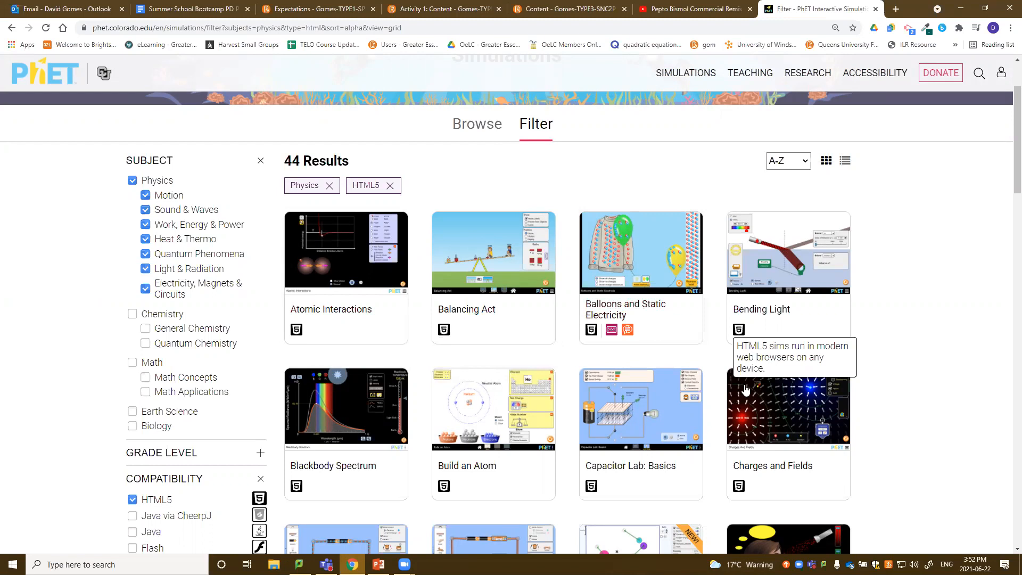
{"action": "scroll", "coordinate": [739, 405], "scroll_direction": "down", "scroll_amount": 2}
{"action": "scroll", "coordinate": [739, 409], "scroll_direction": "down", "scroll_amount": 2}
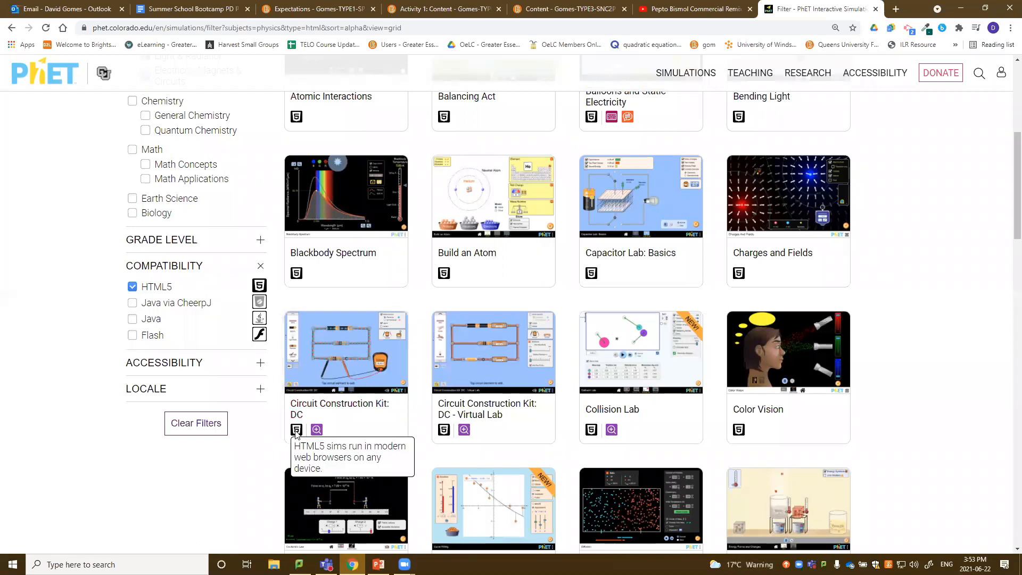
{"action": "left_click", "coordinate": [334, 380]}
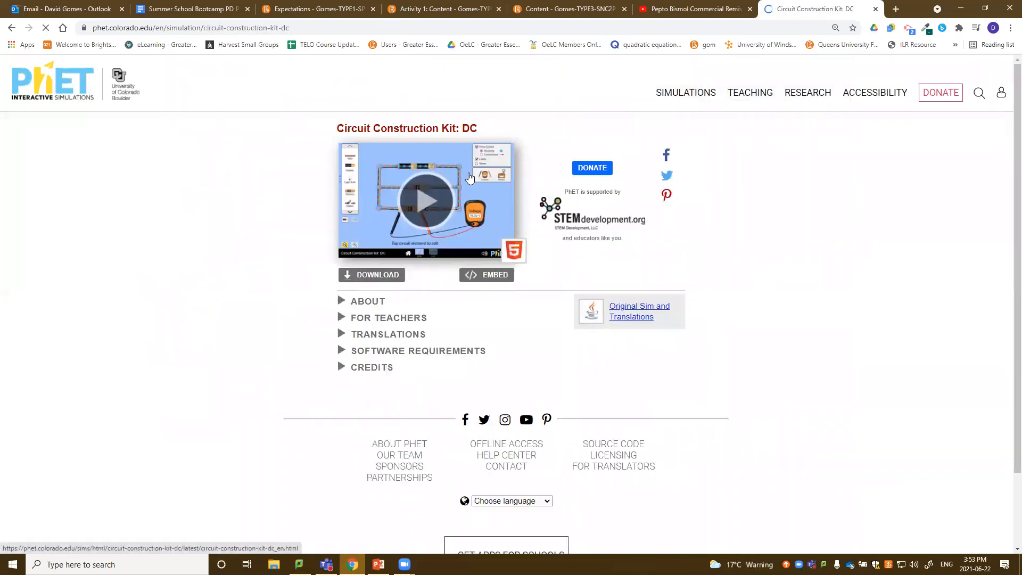
{"action": "left_click", "coordinate": [486, 277]}
{"action": "key", "text": "ctrl+c"}
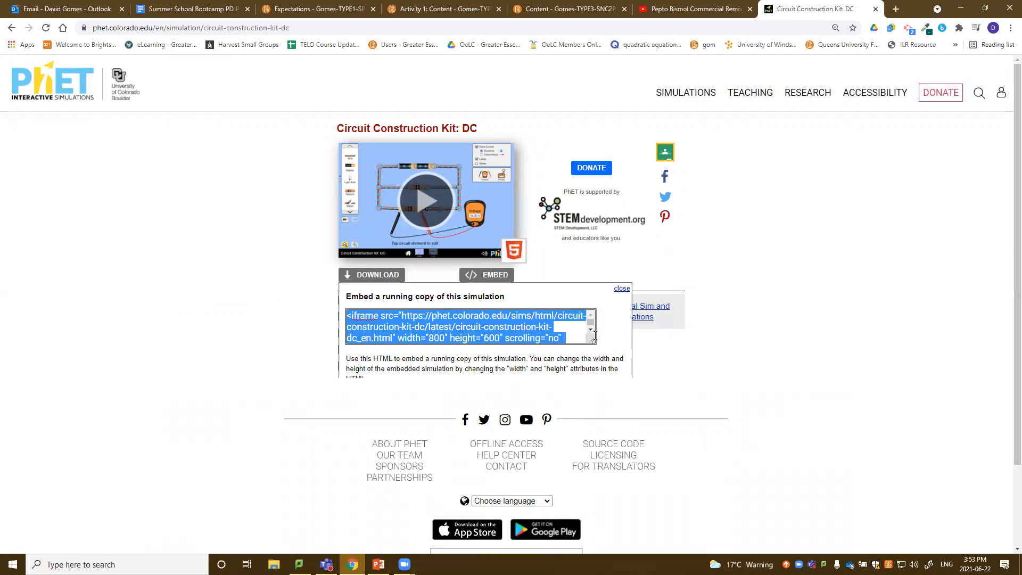
{"action": "scroll", "coordinate": [591, 331], "scroll_direction": "down", "scroll_amount": 1}
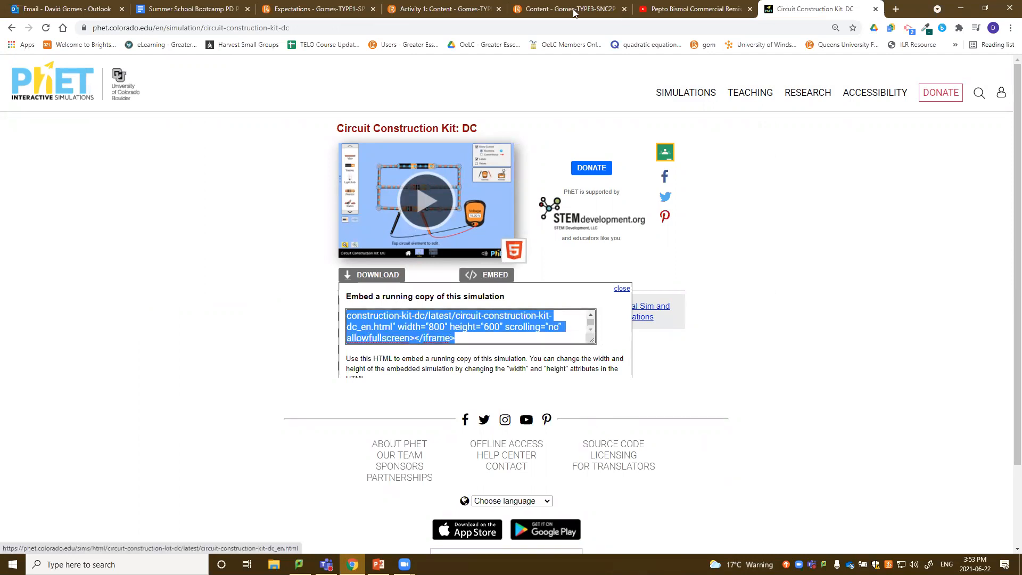
Return to the Activity 1: Content page, insert the copied simulation embed code below the D2L with Dave image, and save the page
{"action": "left_click", "coordinate": [556, 9]}
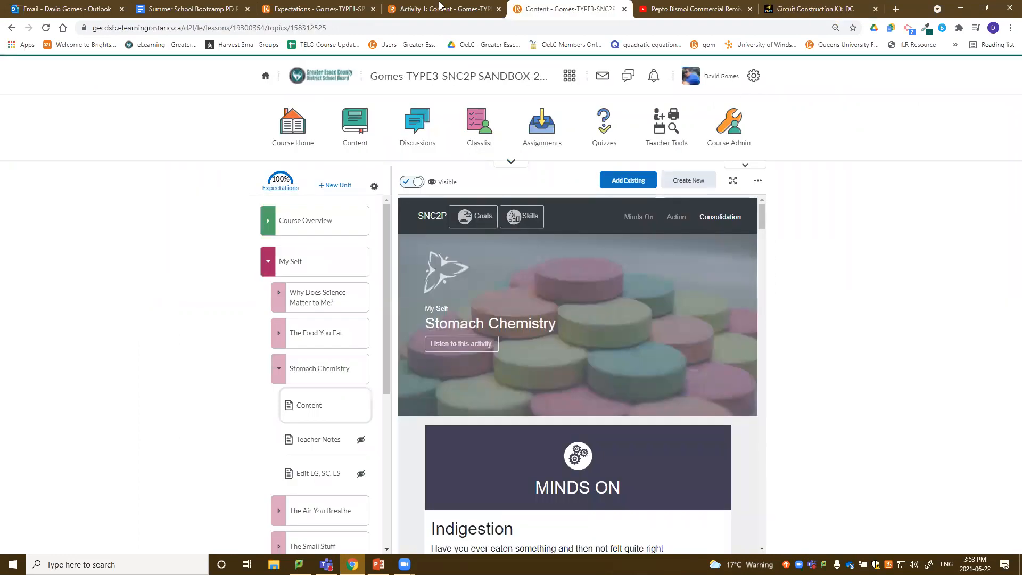
{"action": "left_click", "coordinate": [441, 8]}
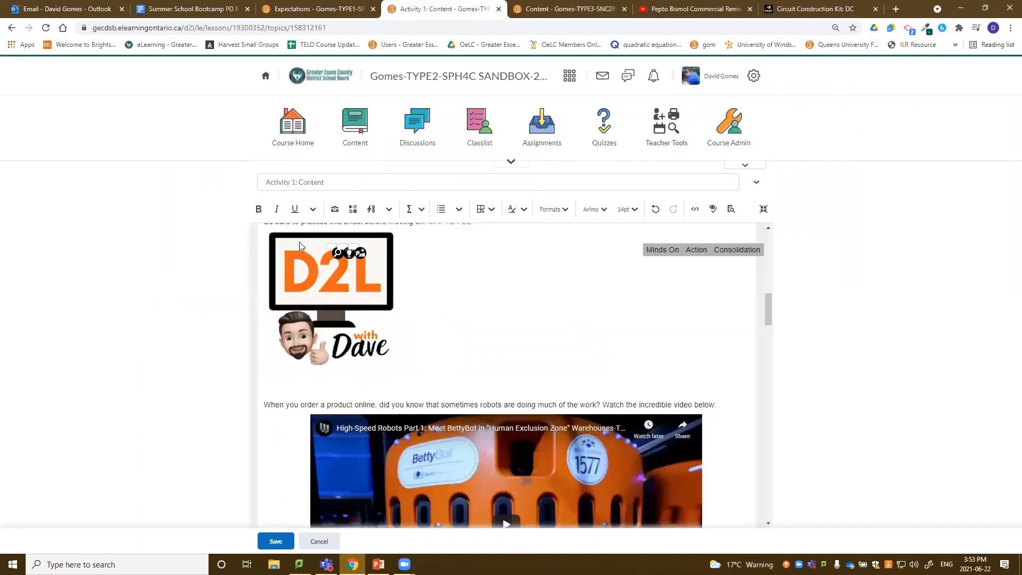
{"action": "left_click", "coordinate": [353, 210]}
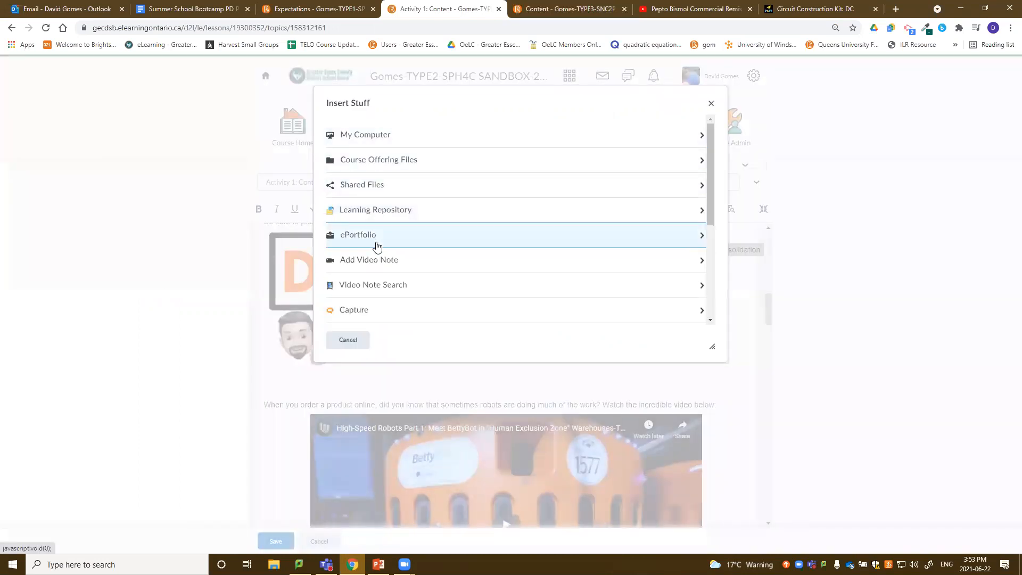
{"action": "scroll", "coordinate": [377, 240], "scroll_direction": "down", "scroll_amount": 4}
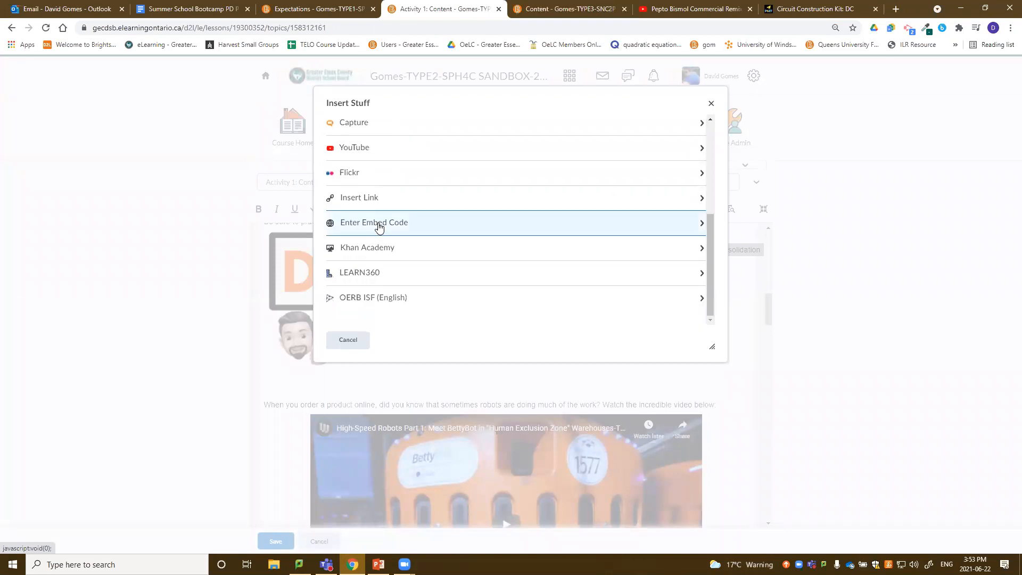
{"action": "left_click", "coordinate": [377, 226]}
{"action": "key", "text": "ctrl+v"}
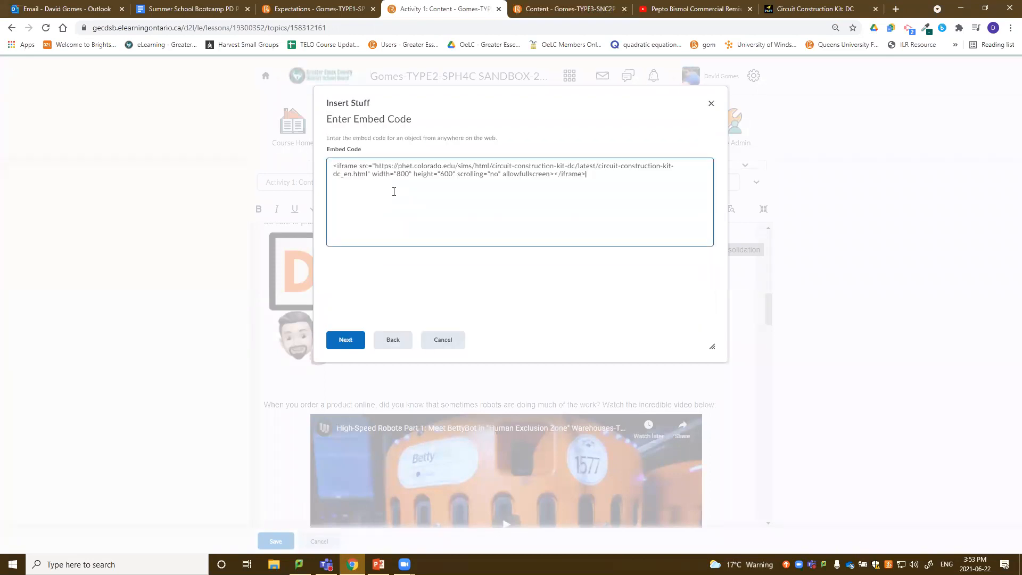
{"action": "left_click", "coordinate": [344, 342]}
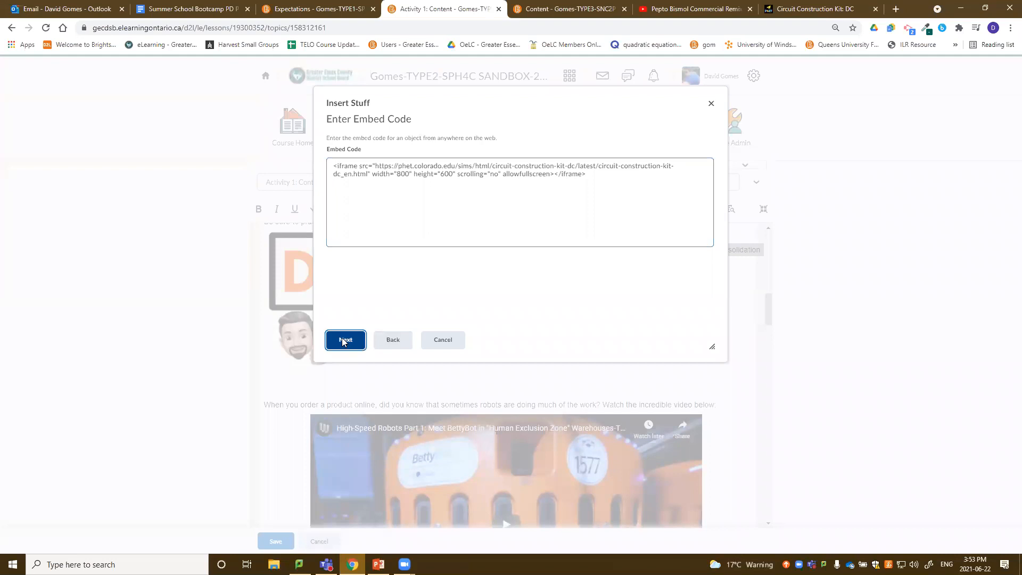
{"action": "left_click", "coordinate": [346, 341]}
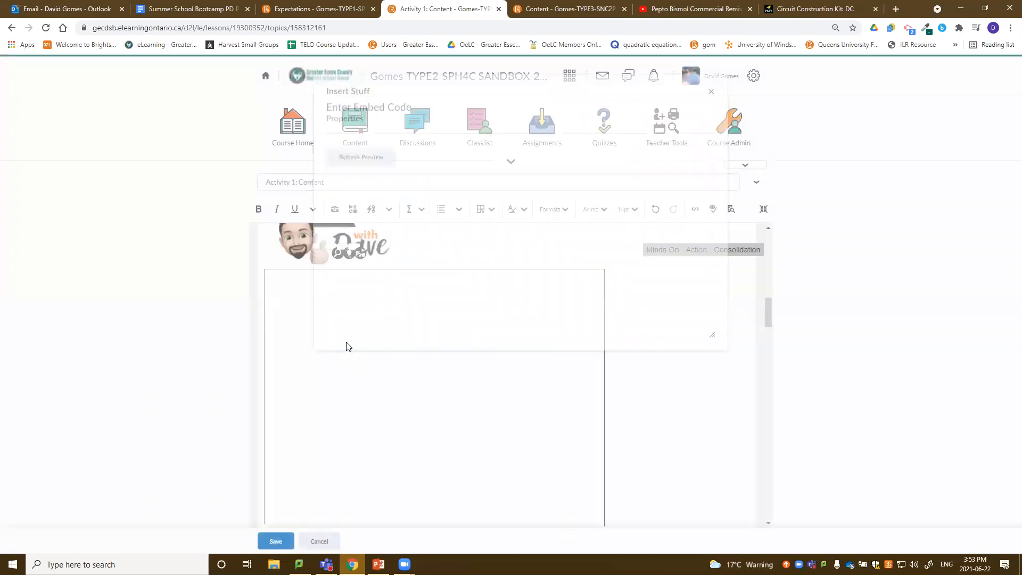
{"action": "left_click", "coordinate": [275, 541]}
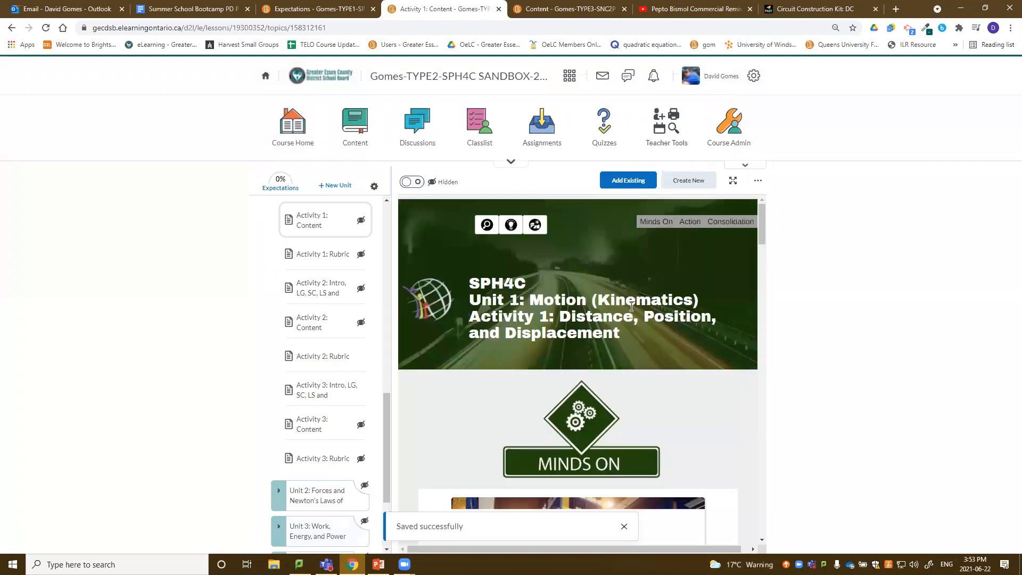
Check the embedded PhET simulation in the saved page's Minds On section
{"action": "scroll", "coordinate": [632, 320], "scroll_direction": "down", "scroll_amount": 8}
{"action": "scroll", "coordinate": [632, 325], "scroll_direction": "down", "scroll_amount": 5}
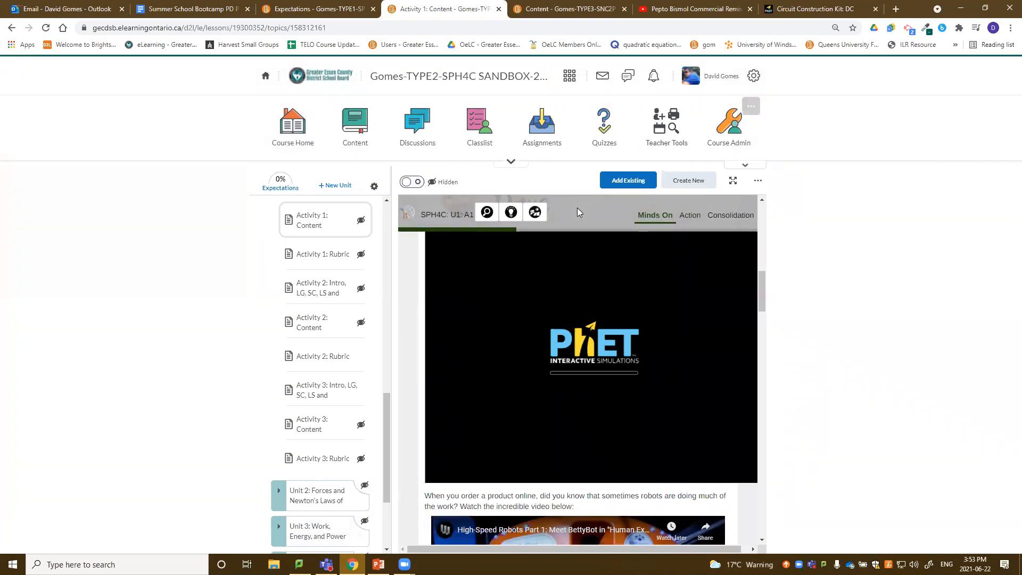
{"action": "left_click_drag", "start_coordinate": [762, 283], "coordinate": [761, 284]}
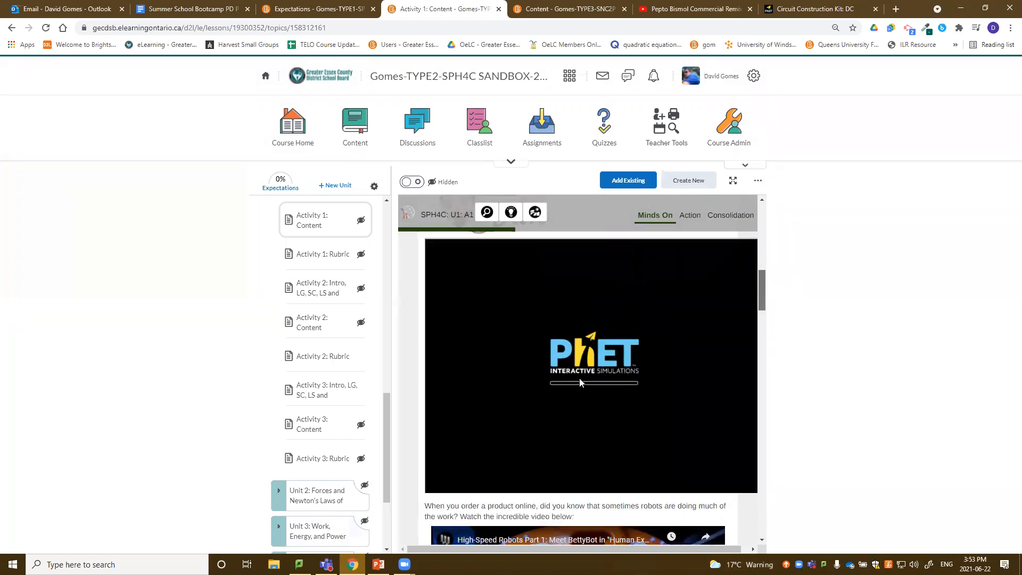
{"action": "left_click_drag", "start_coordinate": [548, 307], "coordinate": [596, 315]}
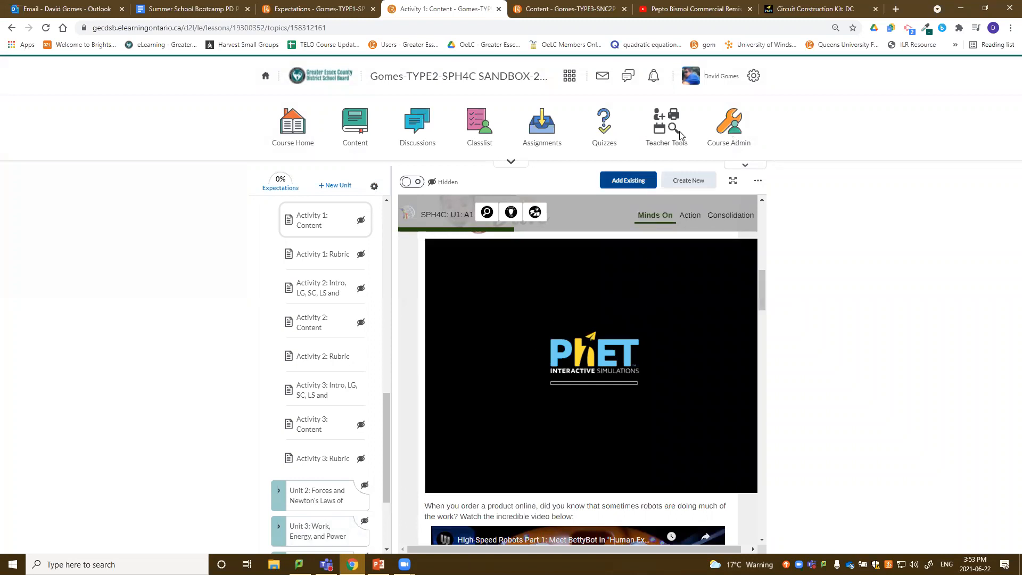
Close the PhET and YouTube browser tabs and select Lab in the embedded Circuit Construction Kit: DC simulation
{"action": "left_click", "coordinate": [870, 9]}
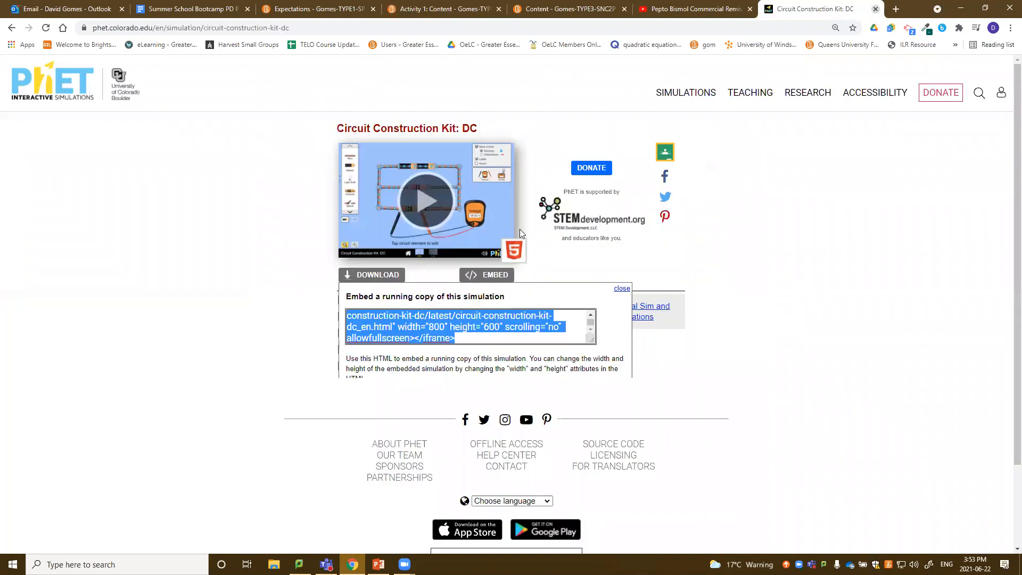
{"action": "key", "text": "ctrl+w"}
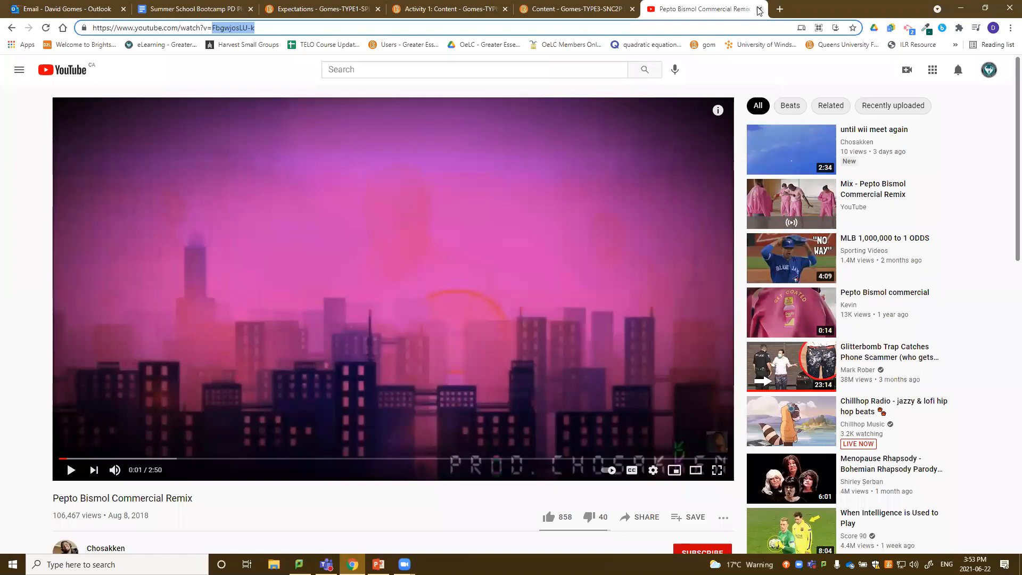
{"action": "key", "text": "ctrl+w"}
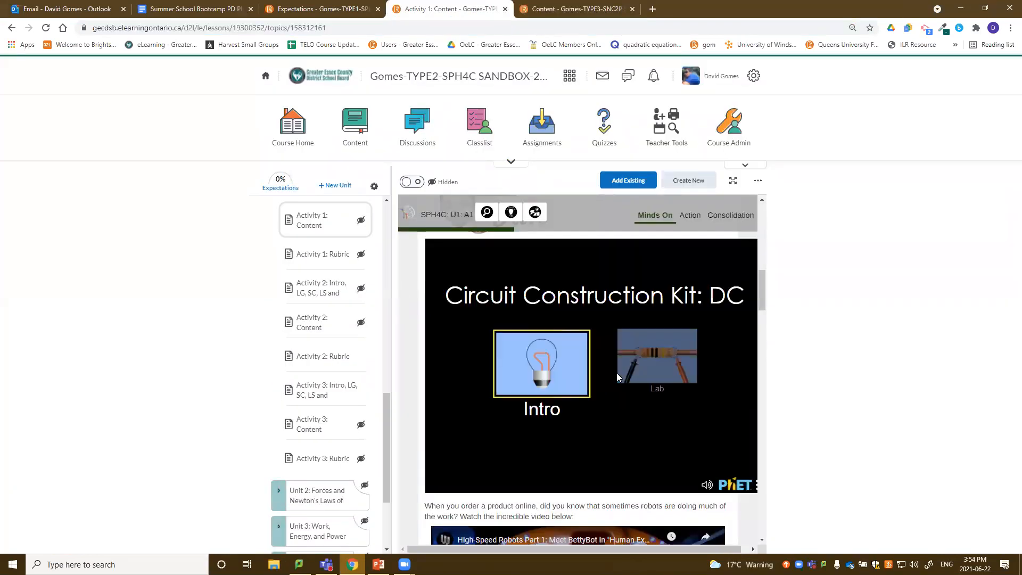
{"action": "left_click", "coordinate": [654, 375]}
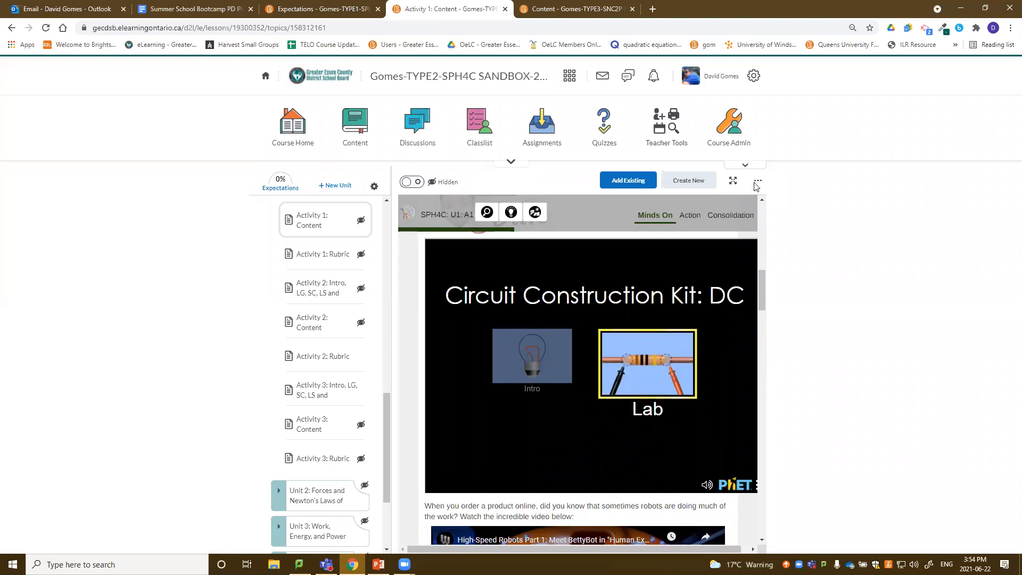
In the SNC2P sandbox's Edit LG, SC, LS page, delete "impact of scientific advances or phenomena on my life;" from the first success criterion and save
{"action": "left_click", "coordinate": [575, 12]}
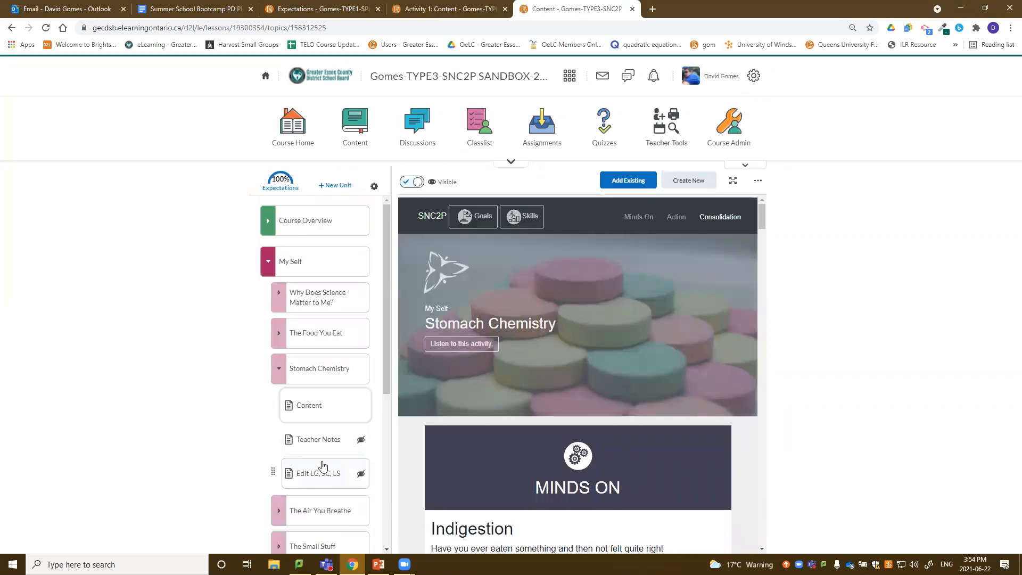
{"action": "left_click", "coordinate": [329, 481]}
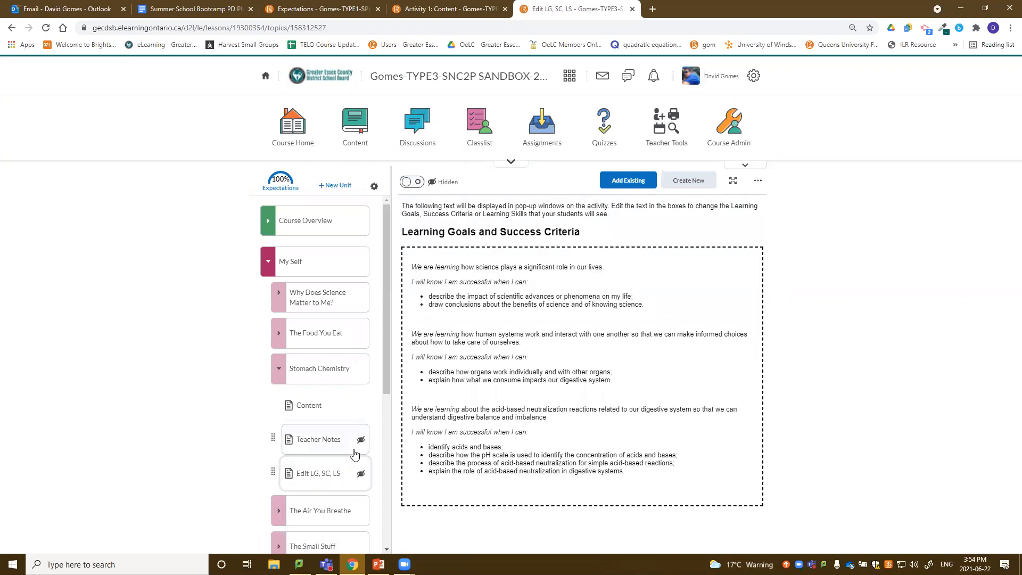
{"action": "left_click", "coordinate": [758, 181]}
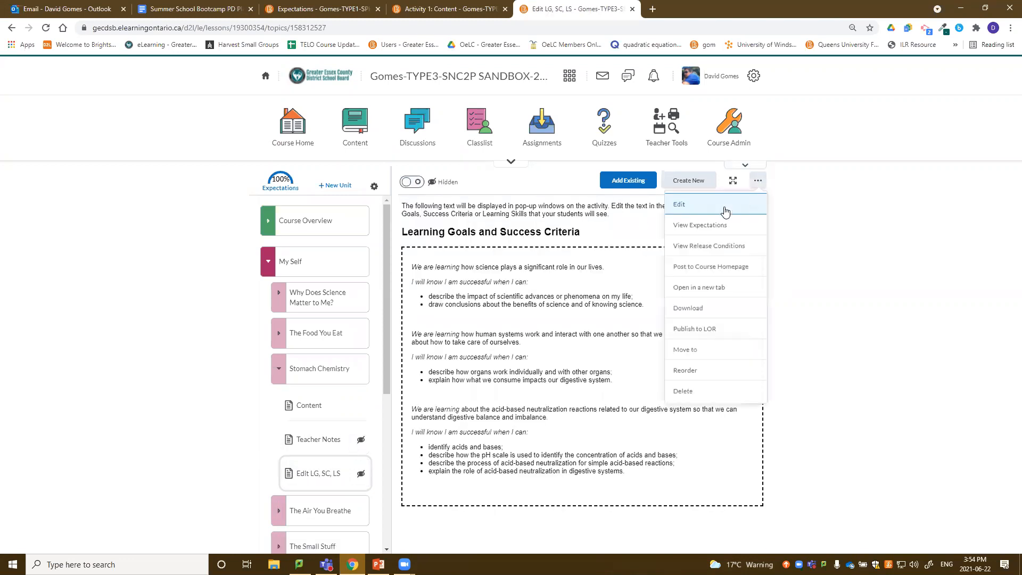
{"action": "left_click", "coordinate": [723, 209]}
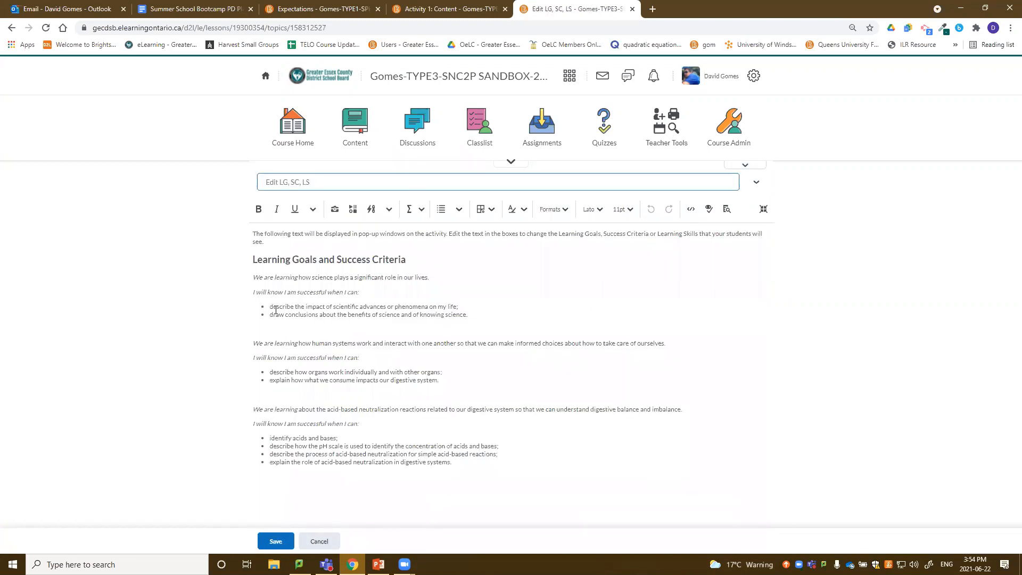
{"action": "left_click_drag", "start_coordinate": [304, 305], "coordinate": [461, 303]}
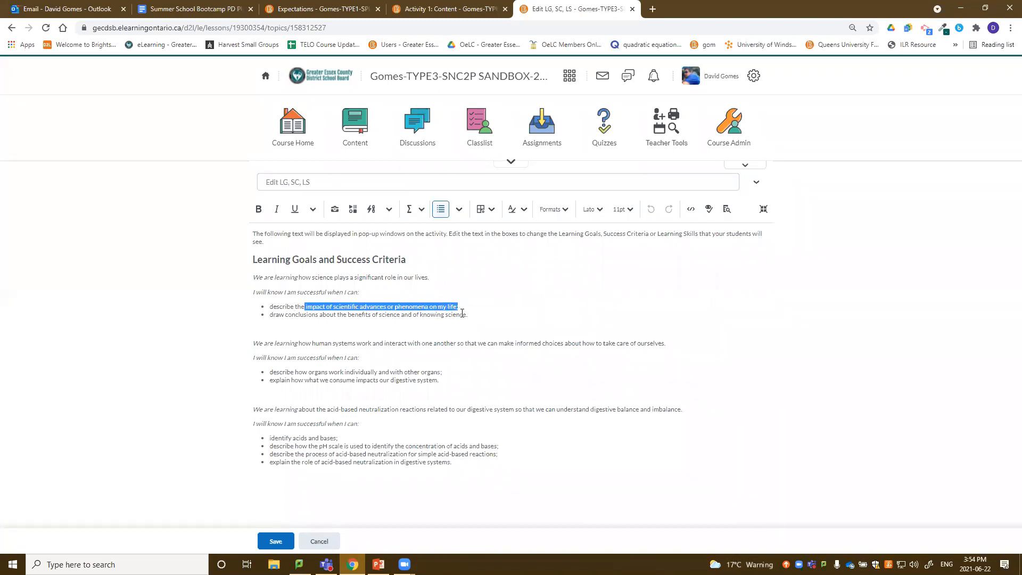
{"action": "key", "text": "BackSpace"}
{"action": "left_click", "coordinate": [274, 541]}
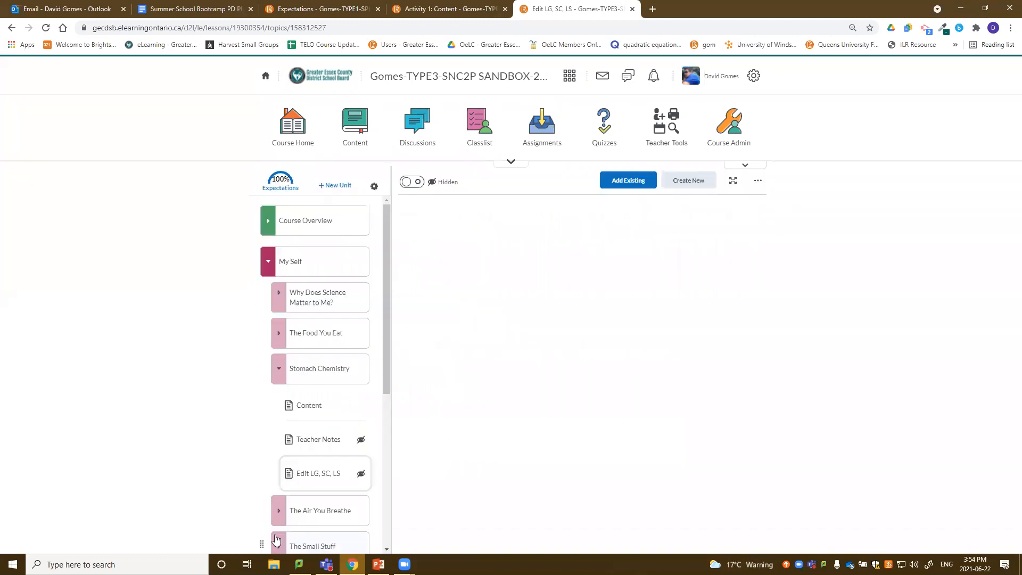
Check the edited first success criterion in the Goals pop-up of the Stomach Chemistry Content page, and close the pop-up
{"action": "left_click", "coordinate": [322, 409]}
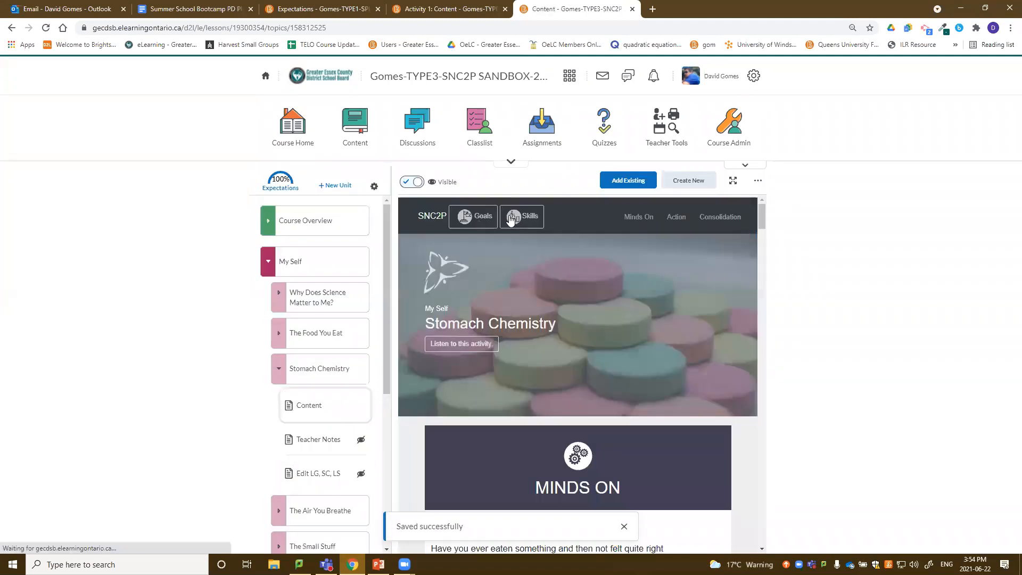
{"action": "left_click", "coordinate": [461, 220]}
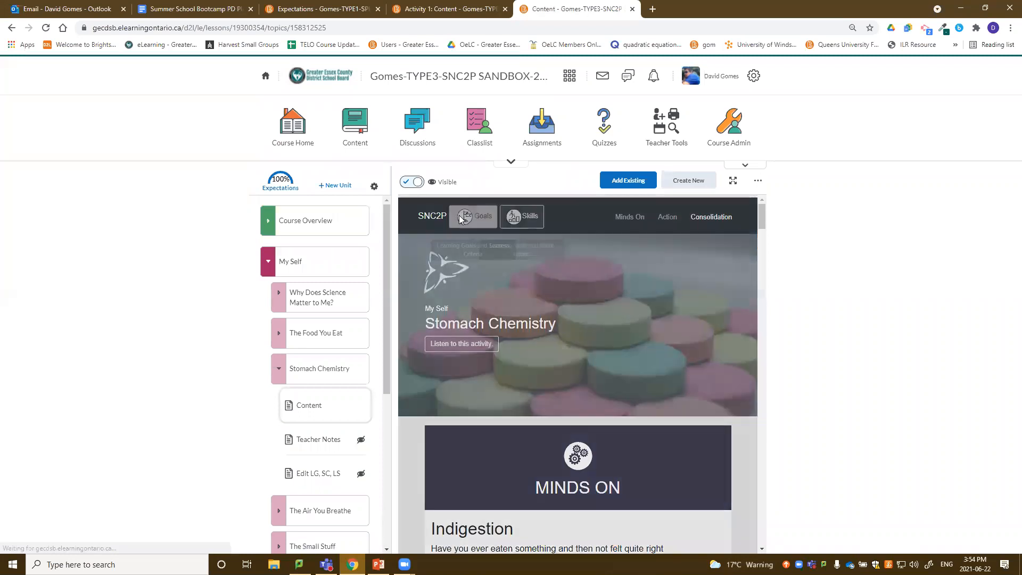
{"action": "left_click_drag", "start_coordinate": [489, 335], "coordinate": [574, 340]}
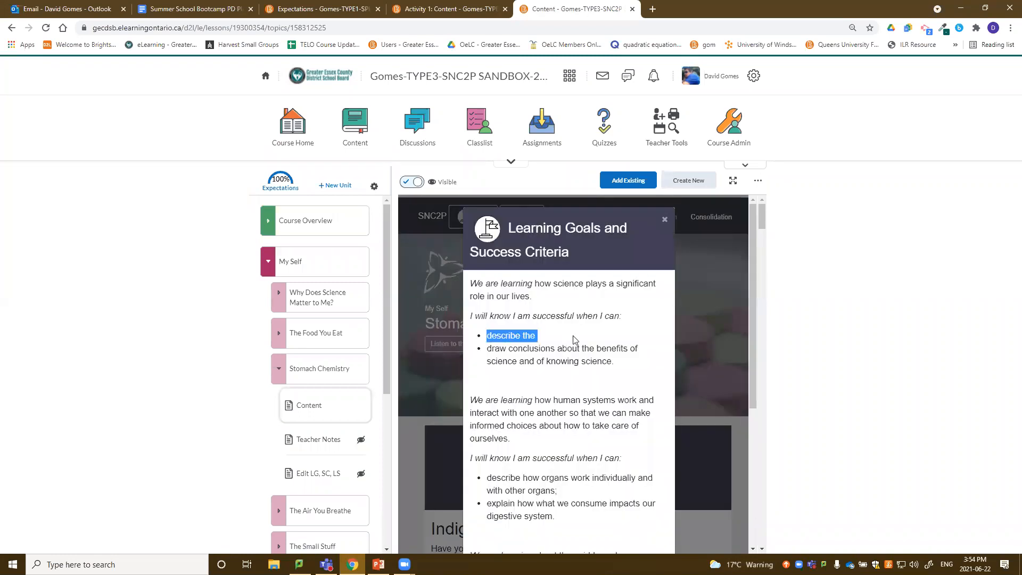
{"action": "left_click", "coordinate": [505, 333]}
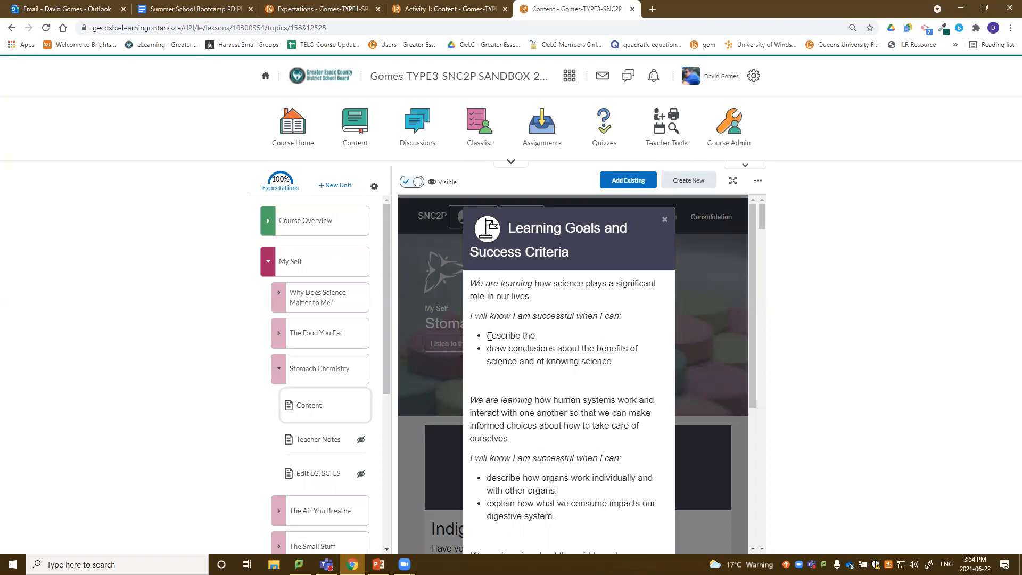
{"action": "triple_click", "coordinate": [612, 339]}
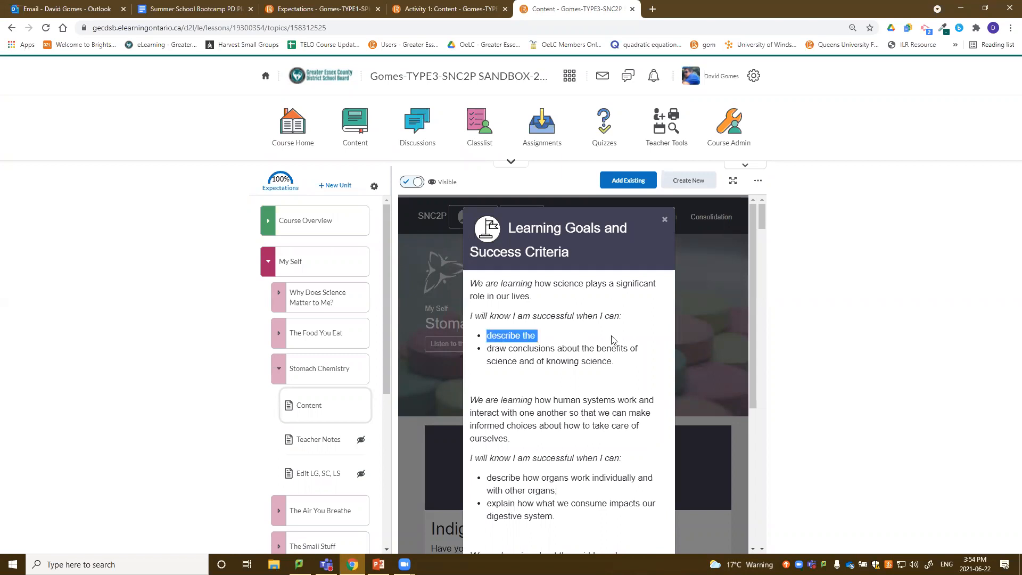
{"action": "left_click", "coordinate": [552, 340]}
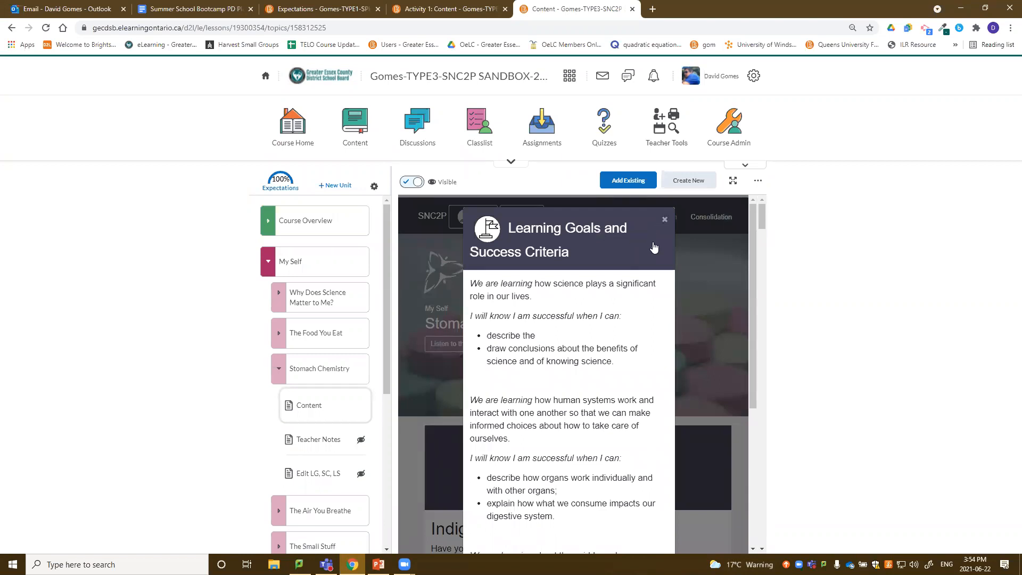
{"action": "left_click", "coordinate": [664, 219]}
Open the Content page for editing and make "hen not felt quite right afterward?" under Indigestion bold, italic, underlined and subscript
{"action": "left_click", "coordinate": [759, 185]}
{"action": "left_click", "coordinate": [706, 205]}
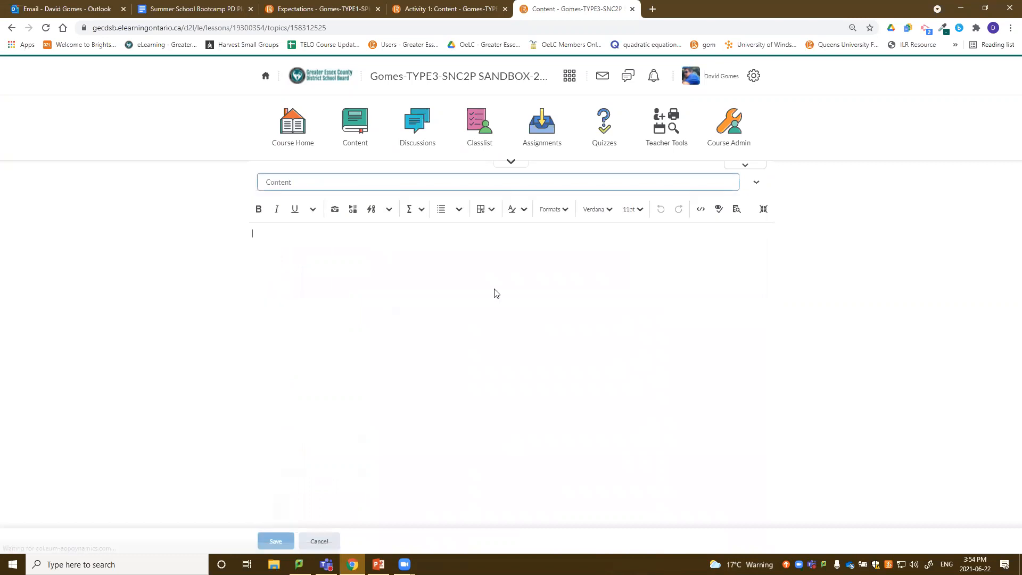
{"action": "scroll", "coordinate": [595, 354], "scroll_direction": "down", "scroll_amount": 4}
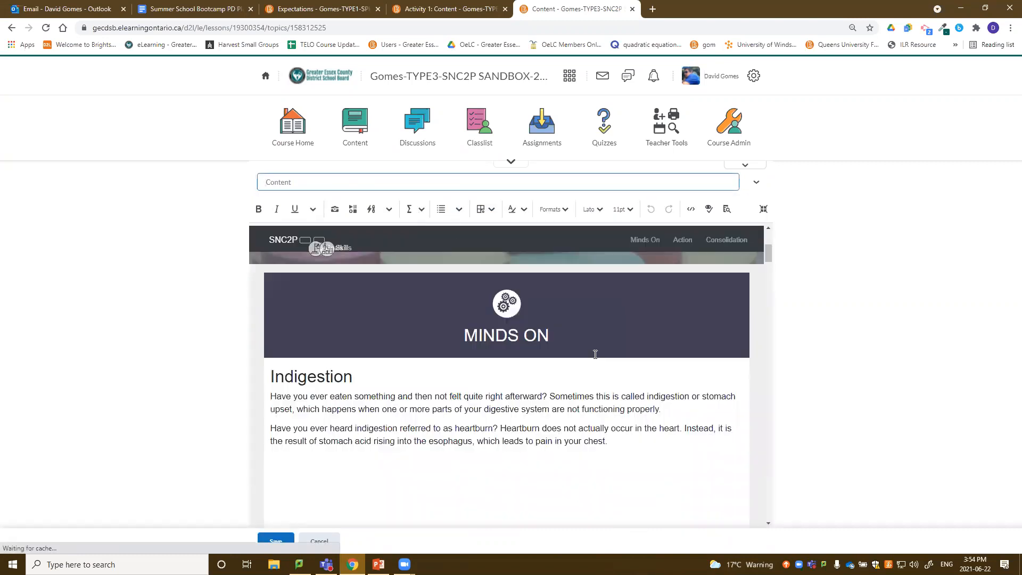
{"action": "left_click_drag", "start_coordinate": [418, 397], "coordinate": [547, 397]}
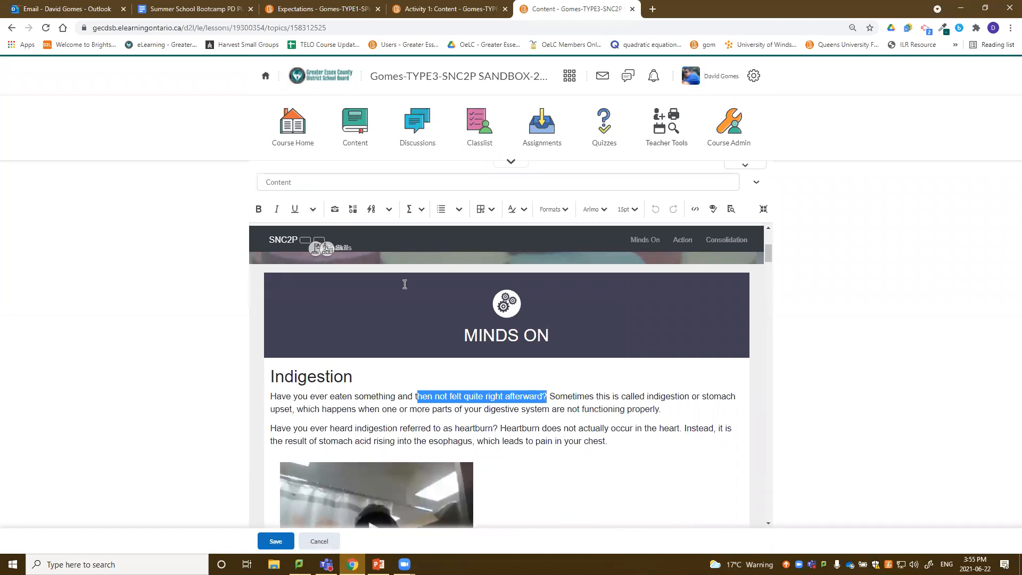
{"action": "left_click", "coordinate": [258, 209]}
{"action": "left_click", "coordinate": [276, 209]}
{"action": "left_click", "coordinate": [294, 210]}
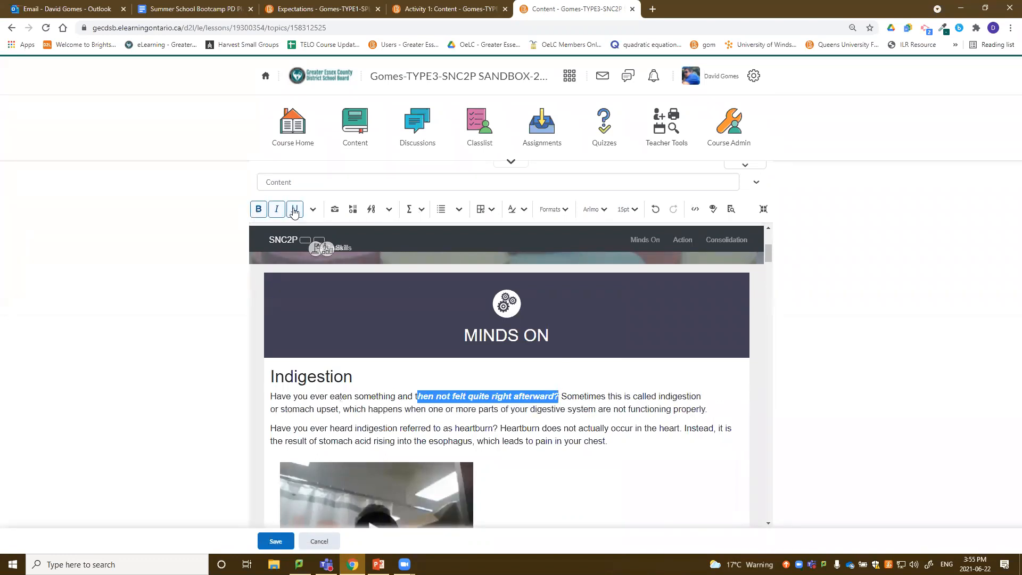
{"action": "left_click", "coordinate": [312, 209]}
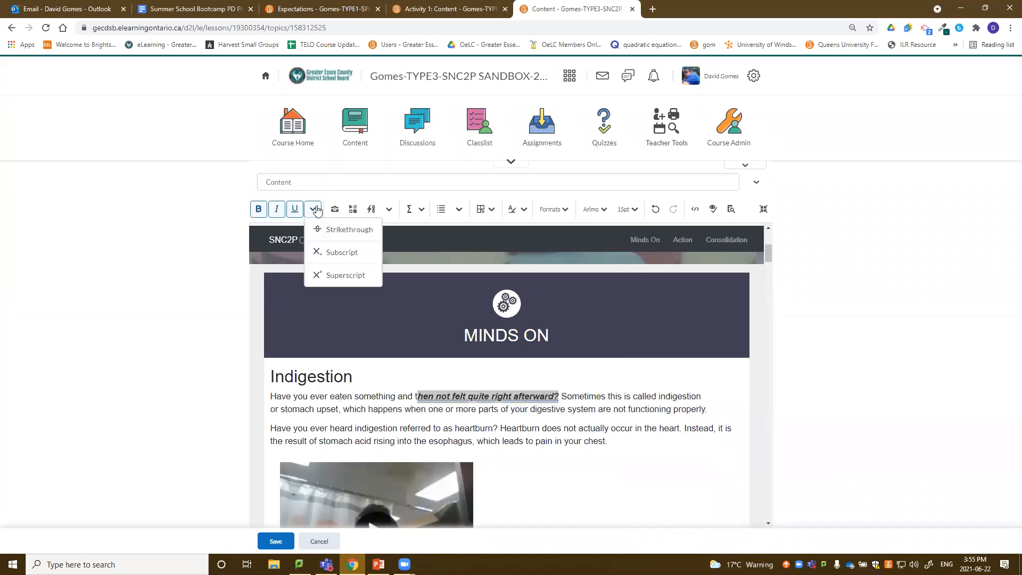
{"action": "left_click", "coordinate": [344, 254]}
{"action": "left_click", "coordinate": [569, 440]}
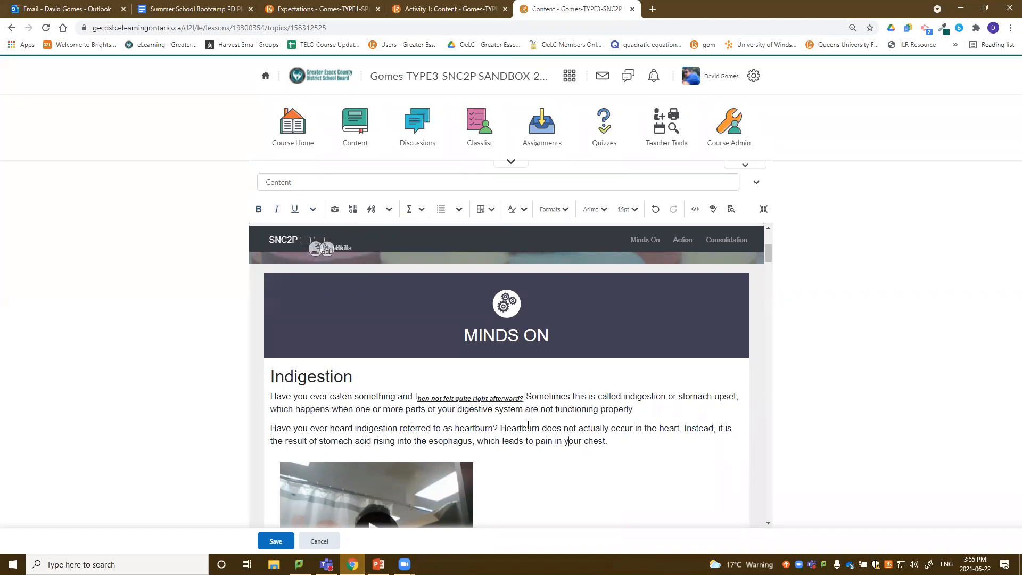
Colour the word "indigestion" in the first Indigestion paragraph dark red
{"action": "left_click_drag", "start_coordinate": [523, 400], "coordinate": [418, 395]}
{"action": "left_click", "coordinate": [561, 396]}
{"action": "left_click_drag", "start_coordinate": [599, 395], "coordinate": [666, 397]}
{"action": "left_click", "coordinate": [626, 399]}
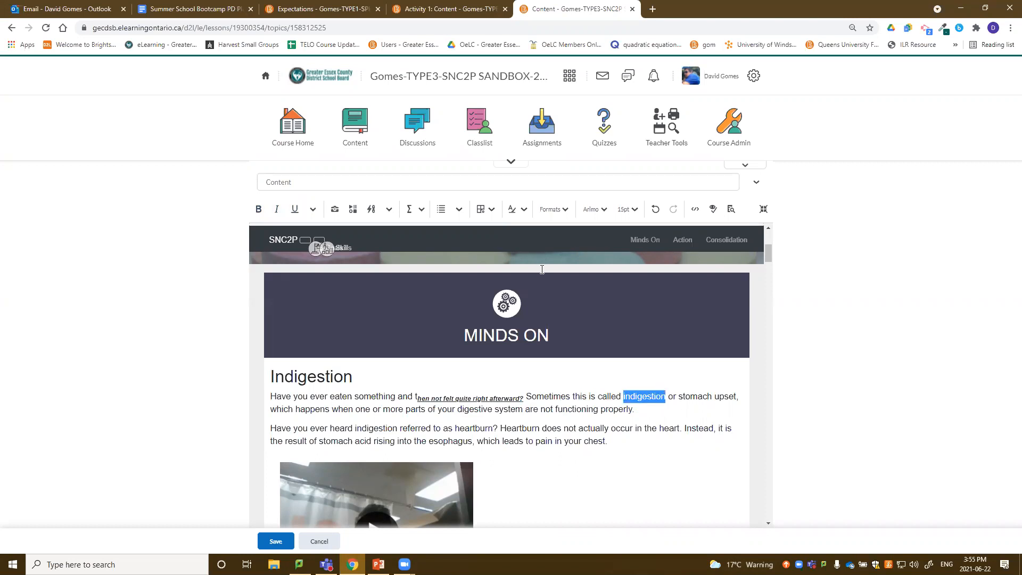
{"action": "left_click", "coordinate": [524, 209]}
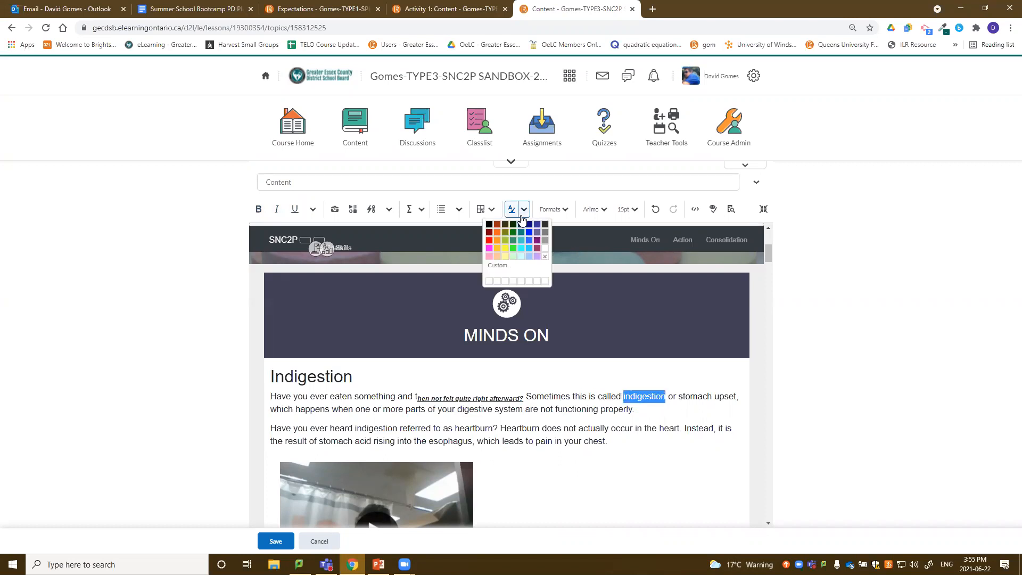
{"action": "left_click", "coordinate": [489, 232]}
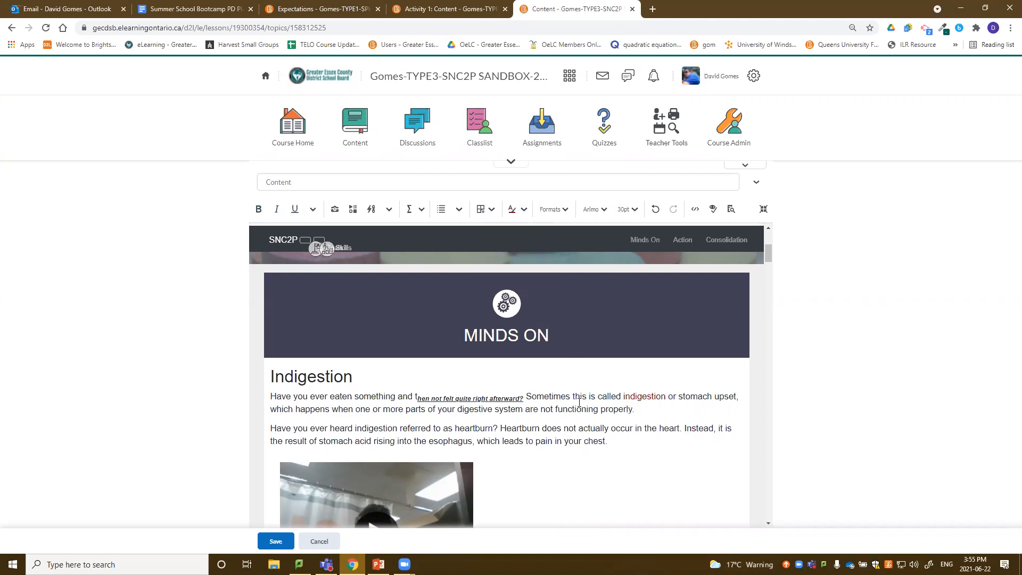
Apply the Header 1 format to the Indigestion heading in the Minds On section
{"action": "left_click", "coordinate": [566, 211]}
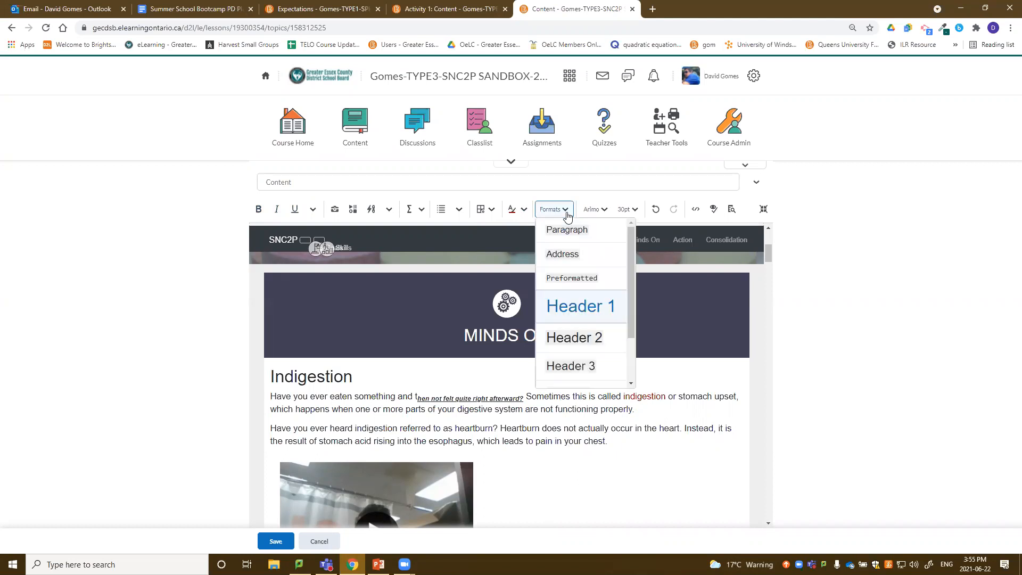
{"action": "left_click", "coordinate": [353, 403]}
{"action": "left_click_drag", "start_coordinate": [353, 376], "coordinate": [268, 376]}
{"action": "left_click", "coordinate": [556, 210]}
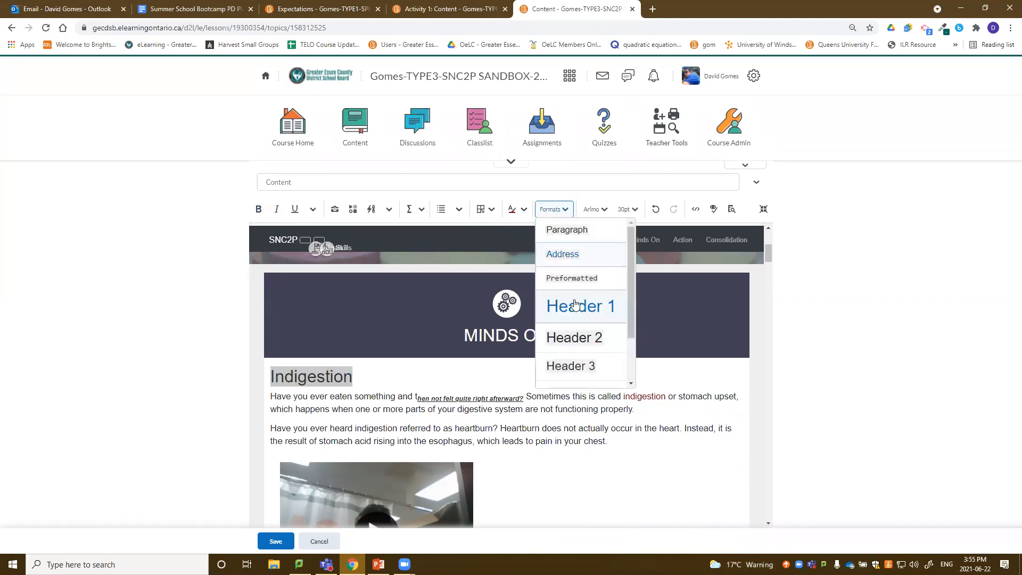
{"action": "left_click", "coordinate": [576, 313]}
{"action": "left_click", "coordinate": [376, 384]}
Set the Indigestion heading to the Header 2 format
{"action": "double_click", "coordinate": [280, 366]}
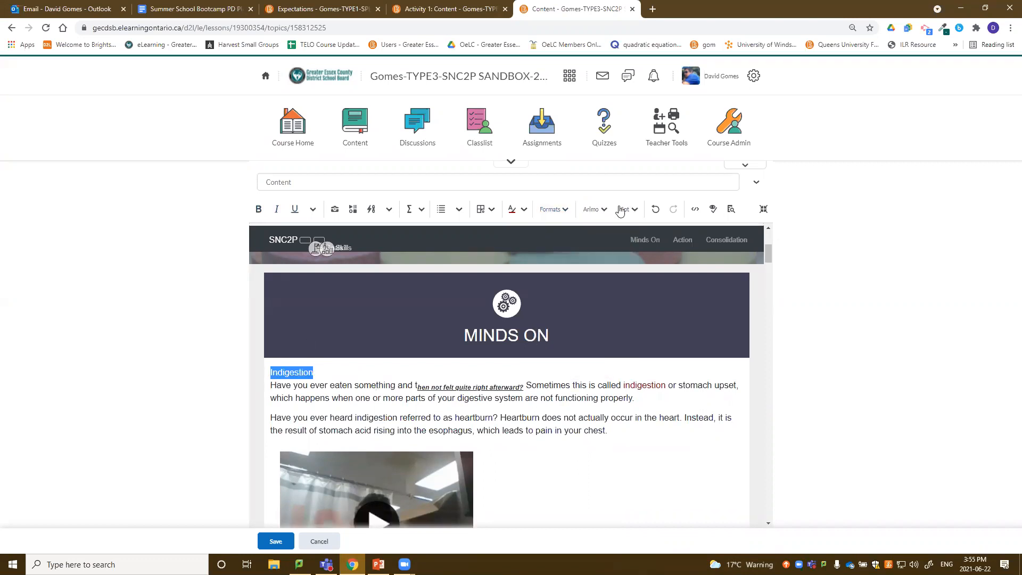
{"action": "left_click", "coordinate": [554, 209]}
{"action": "left_click", "coordinate": [586, 339]}
{"action": "left_click", "coordinate": [372, 390]}
Apply the Header 3 format to the first paragraph below the Indigestion heading and look at the available fonts
{"action": "left_click_drag", "start_coordinate": [271, 390], "coordinate": [624, 422]}
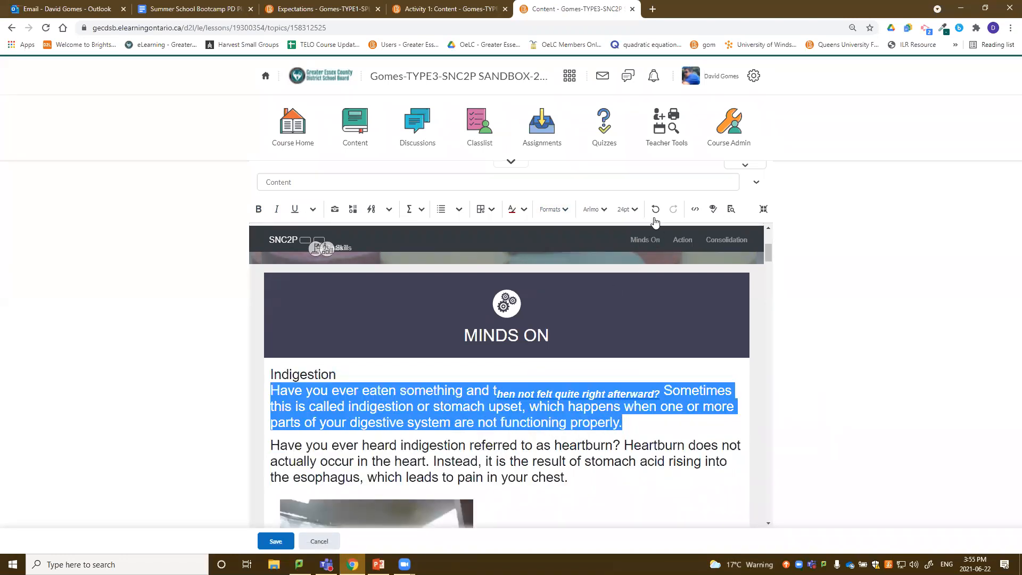
{"action": "left_click", "coordinate": [568, 209]}
{"action": "left_click", "coordinate": [573, 369]}
{"action": "left_click", "coordinate": [567, 422]}
{"action": "left_click", "coordinate": [603, 208]}
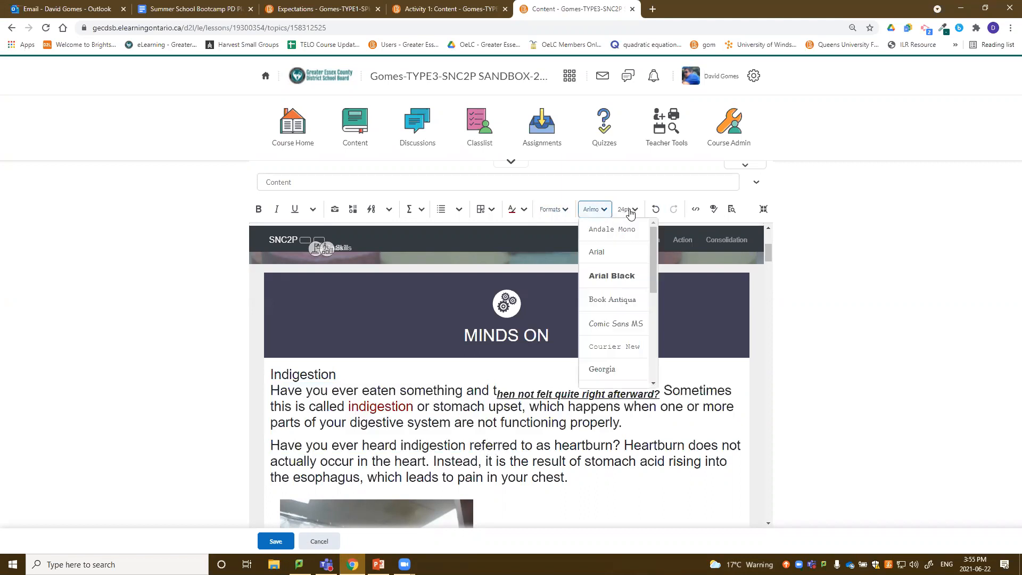
{"action": "left_click", "coordinate": [498, 446]}
Add two line breaks beside the Indigestion video and insert a three-row table there
{"action": "scroll", "coordinate": [520, 434], "scroll_direction": "down", "scroll_amount": 6}
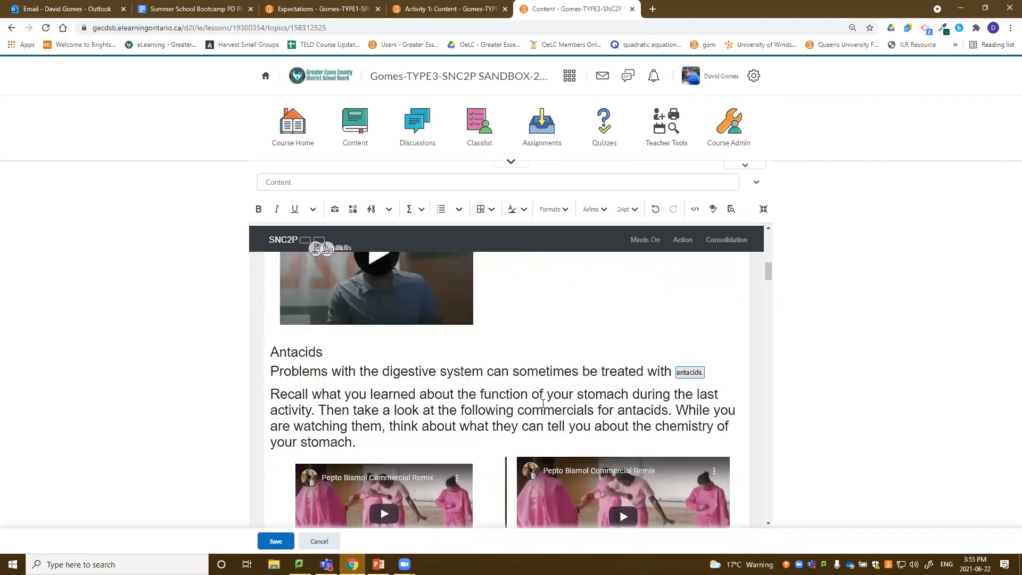
{"action": "scroll", "coordinate": [531, 436], "scroll_direction": "up", "scroll_amount": 2}
{"action": "left_click", "coordinate": [537, 423]}
{"action": "key", "text": "Return"}
{"action": "key", "text": "Return"}
{"action": "left_click", "coordinate": [489, 209]}
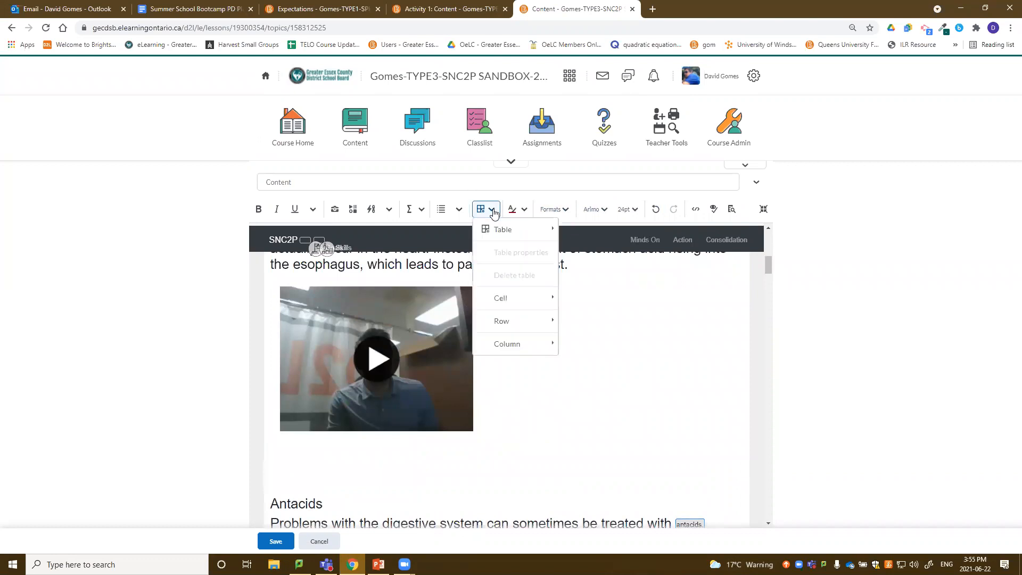
{"action": "mouse_move", "coordinate": [514, 229]}
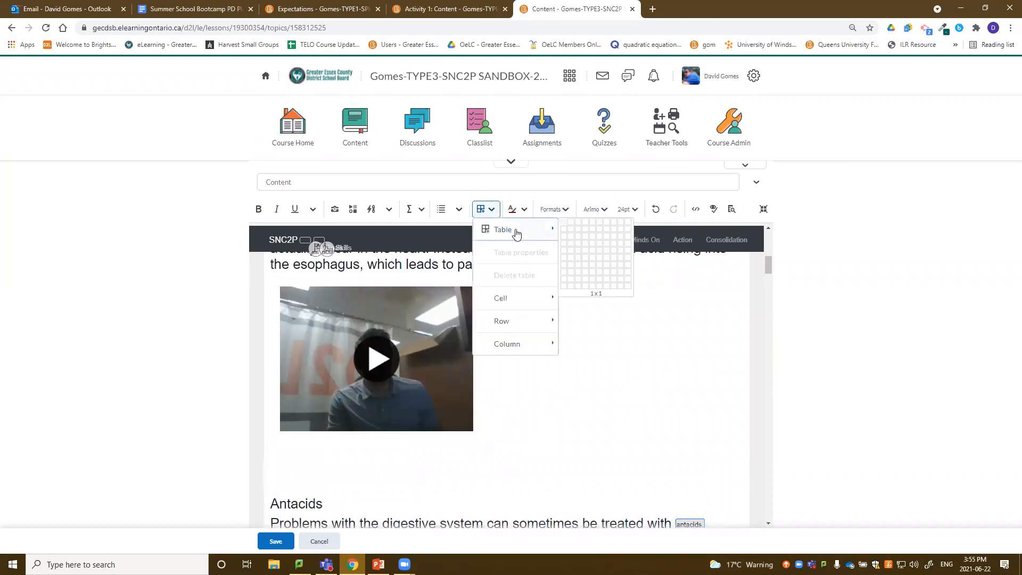
{"action": "left_click", "coordinate": [589, 243]}
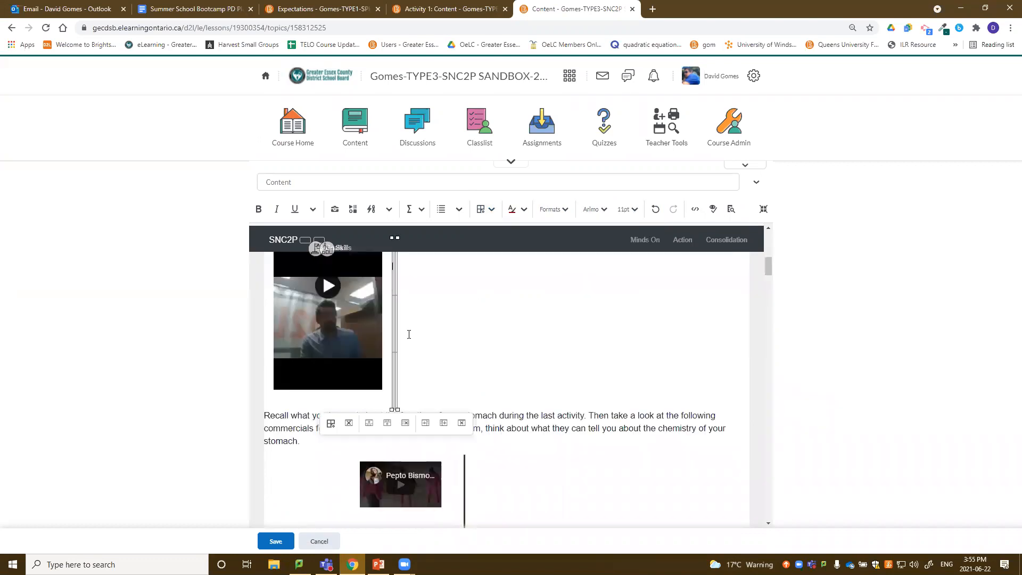
Examine how the inserted table sits beside the video and how the surrounding Minds On text and commercials are laid out
{"action": "scroll", "coordinate": [409, 334], "scroll_direction": "up", "scroll_amount": 1}
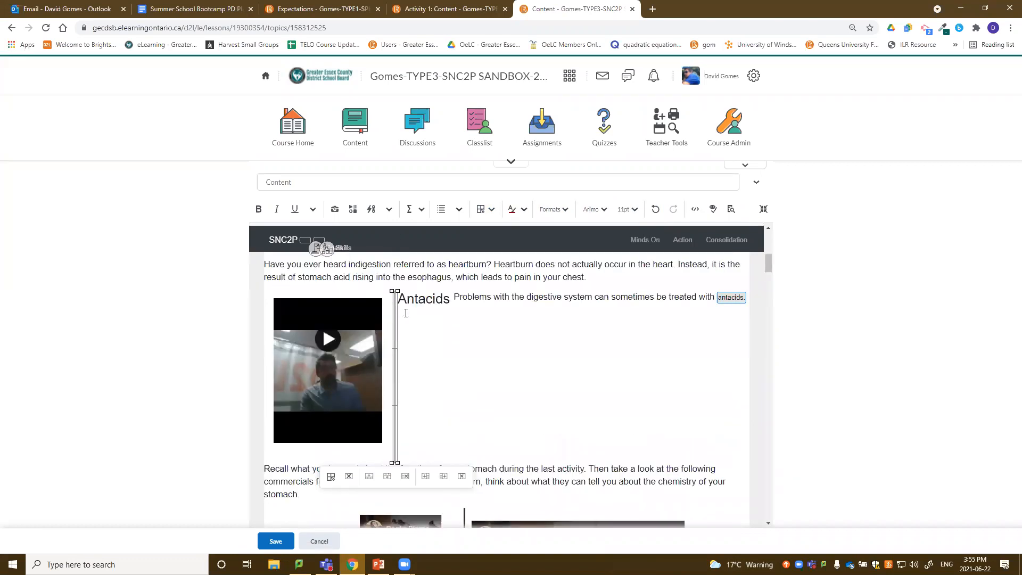
{"action": "left_click", "coordinate": [400, 298]}
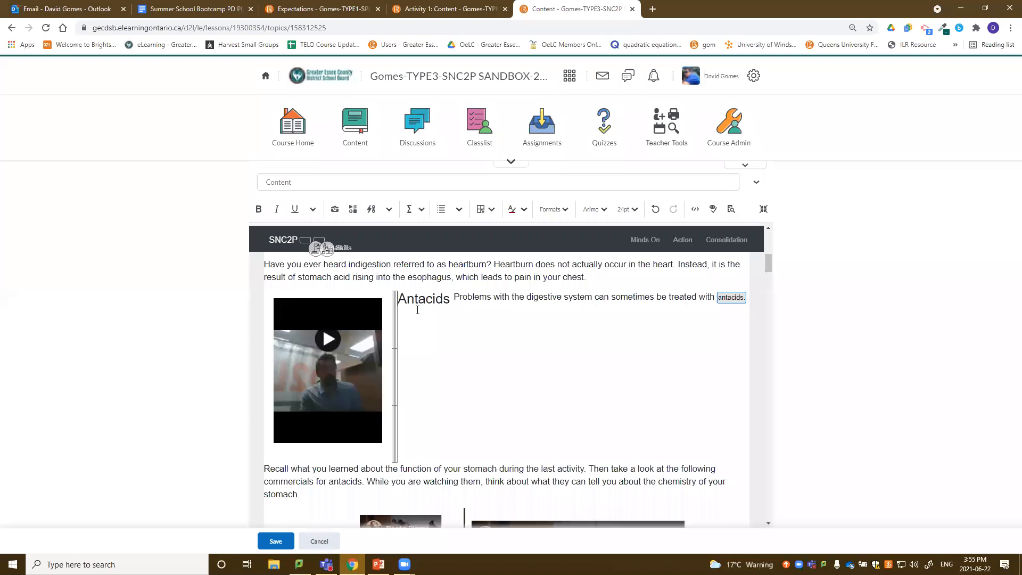
{"action": "scroll", "coordinate": [420, 449], "scroll_direction": "down", "scroll_amount": 5}
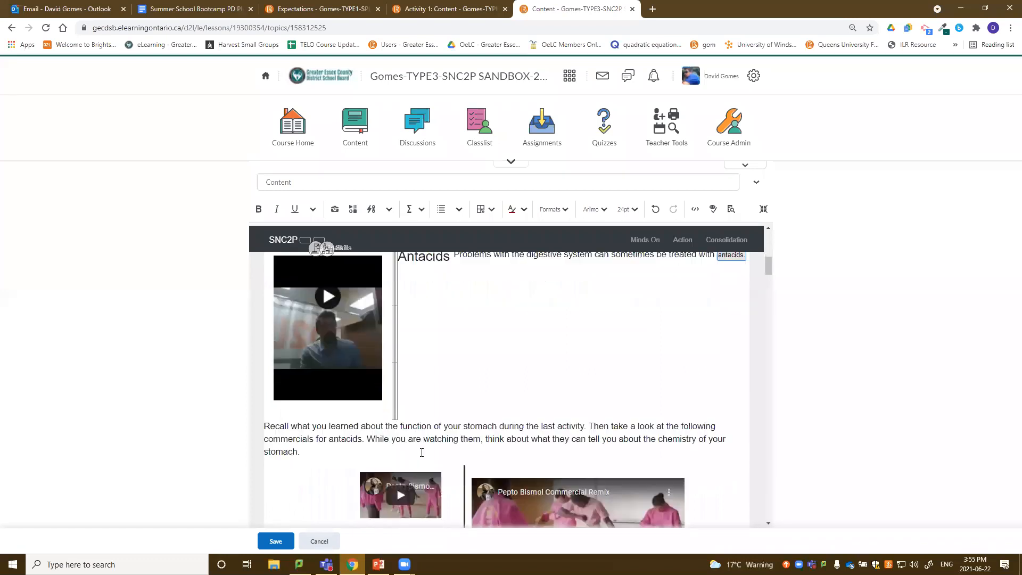
{"action": "scroll", "coordinate": [431, 342], "scroll_direction": "up", "scroll_amount": 7}
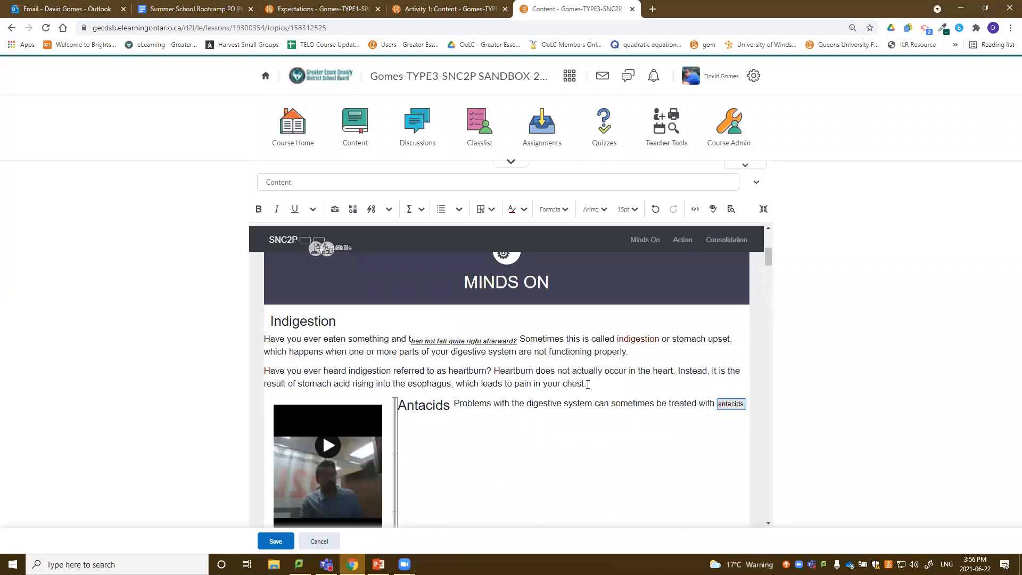
{"action": "scroll", "coordinate": [666, 398], "scroll_direction": "down", "scroll_amount": 12}
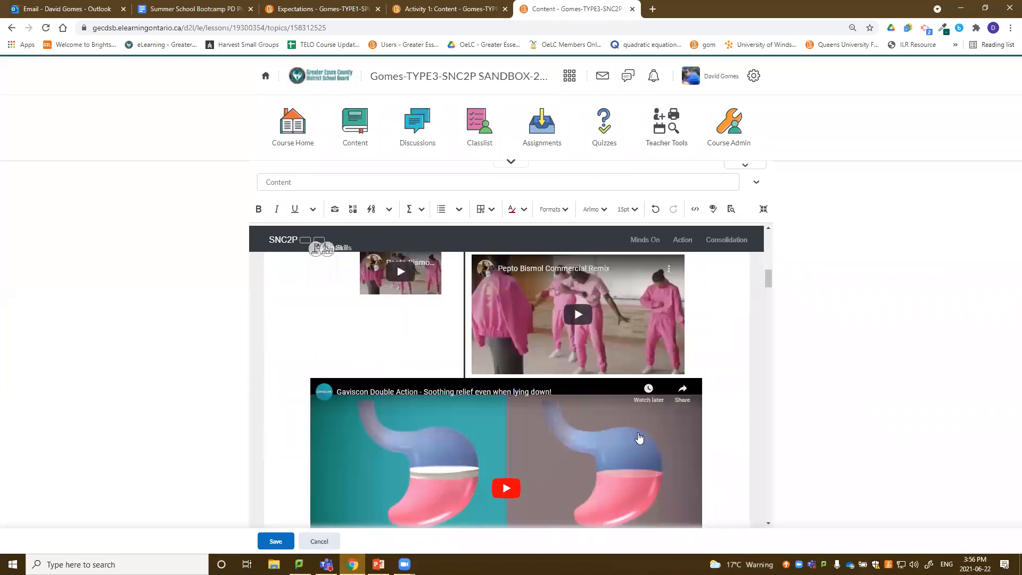
Add a blank line below the What Do You Think? bullet list and insert a table with three columns and one row
{"action": "left_click", "coordinate": [531, 423]}
{"action": "key", "text": "Return"}
{"action": "key", "text": "Return"}
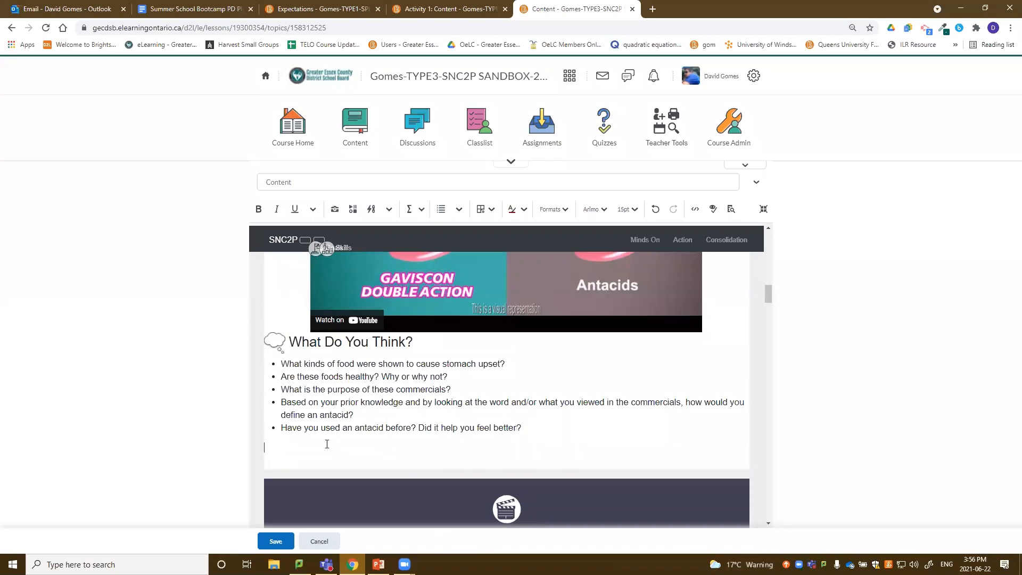
{"action": "scroll", "coordinate": [295, 339], "scroll_direction": "down", "scroll_amount": 2}
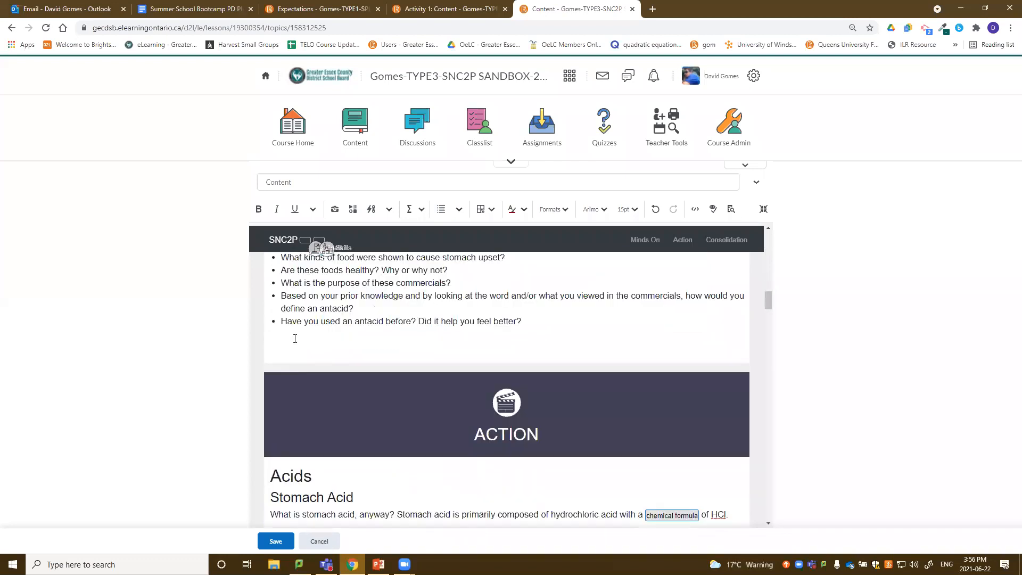
{"action": "left_click", "coordinate": [484, 209]}
{"action": "mouse_move", "coordinate": [495, 242]}
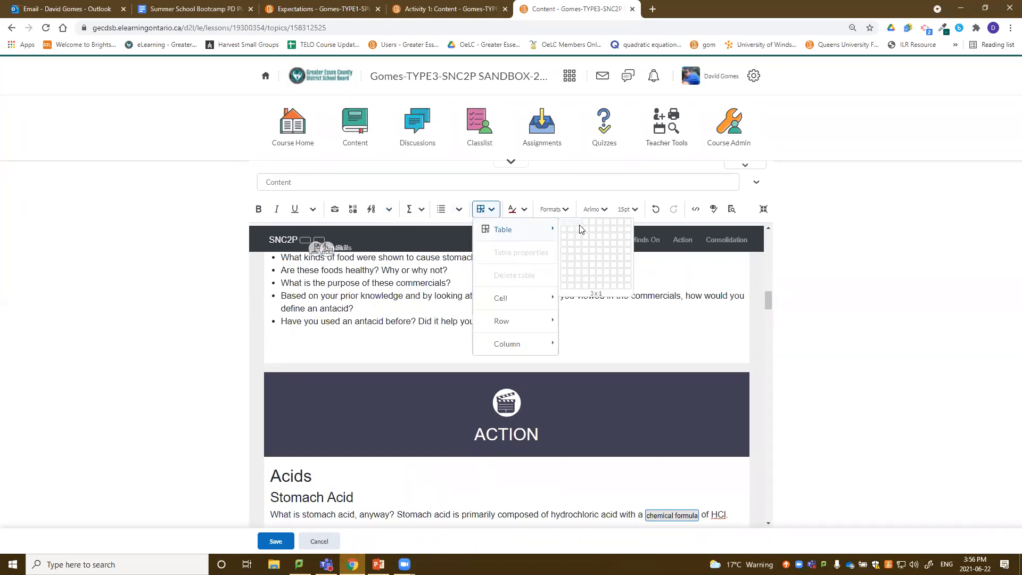
{"action": "left_click", "coordinate": [576, 228]}
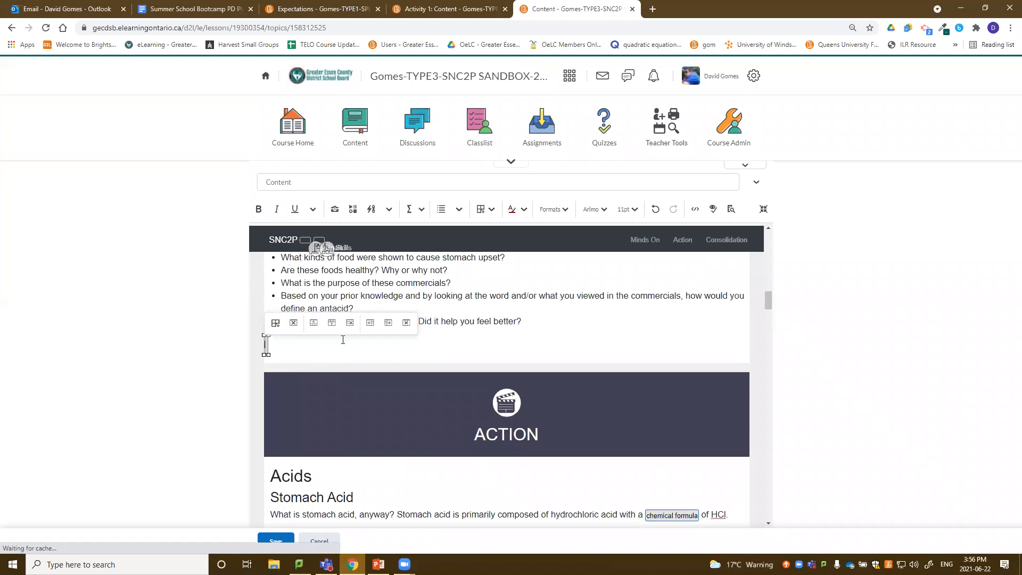
Fill the three table cells with the sample text sdfvkbdkdfkg, dfvdfkvbdfkvdfbvd and flbnfgbglbngf
{"action": "type", "text": "sdfvkbdkdfkg"}
{"action": "type", "text": "dfvdfkvbdfkvdbvd"}
{"action": "key", "text": "Tab"}
{"action": "type", "text": "flbnfgbglbngf"}
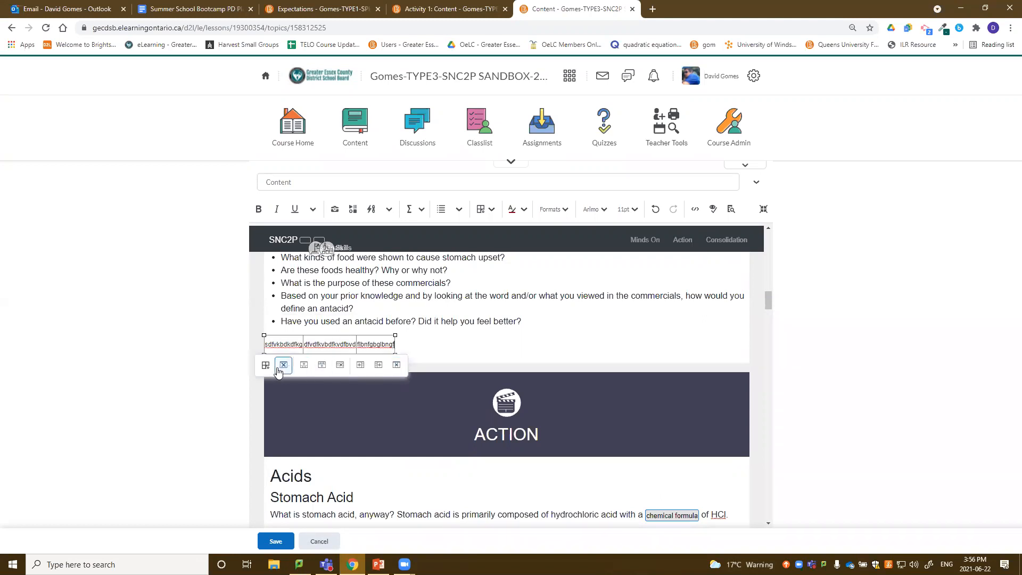
Insert a table row above and a column before the last one, enter ghnghnh in the new top cell, and save the page
{"action": "left_click", "coordinate": [308, 370]}
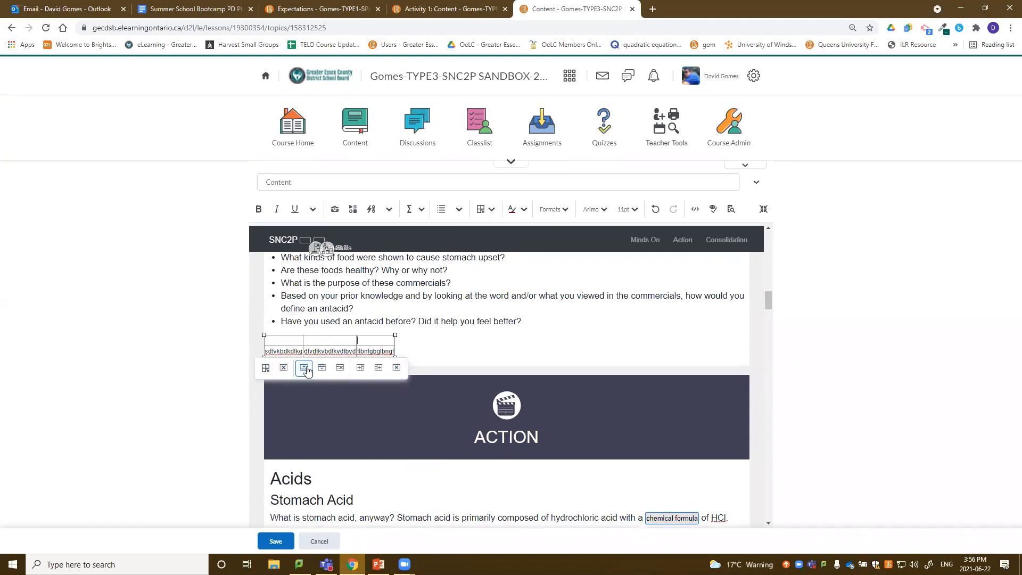
{"action": "left_click", "coordinate": [360, 374]}
{"action": "type", "text": "ghnghnh"}
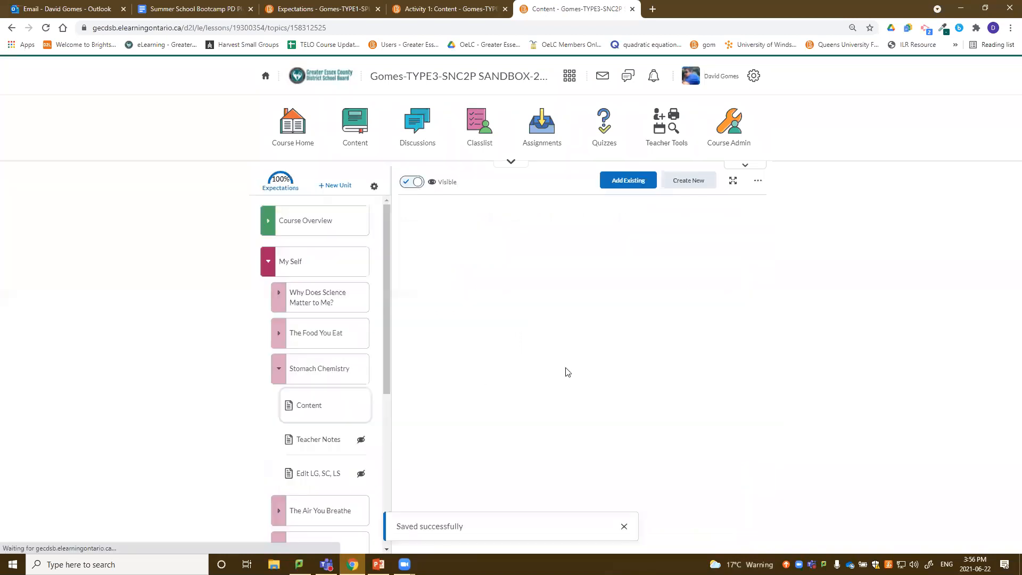
Check the new table on the saved Content page, then reopen the page for editing and run the Accessibility Checker
{"action": "scroll", "coordinate": [620, 373], "scroll_direction": "down", "scroll_amount": 10}
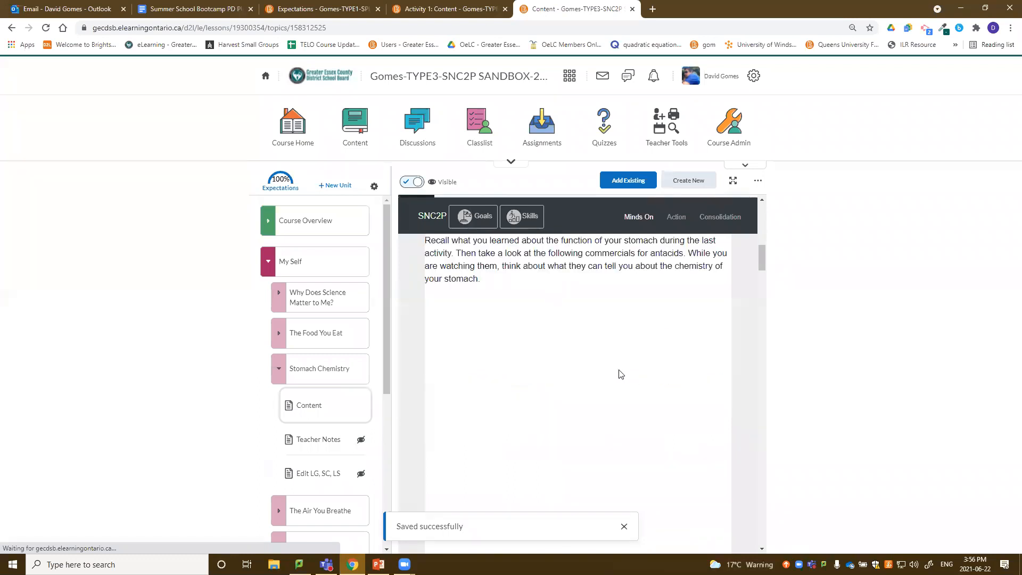
{"action": "scroll", "coordinate": [619, 375], "scroll_direction": "down", "scroll_amount": 2}
{"action": "scroll", "coordinate": [591, 375], "scroll_direction": "up", "scroll_amount": 2}
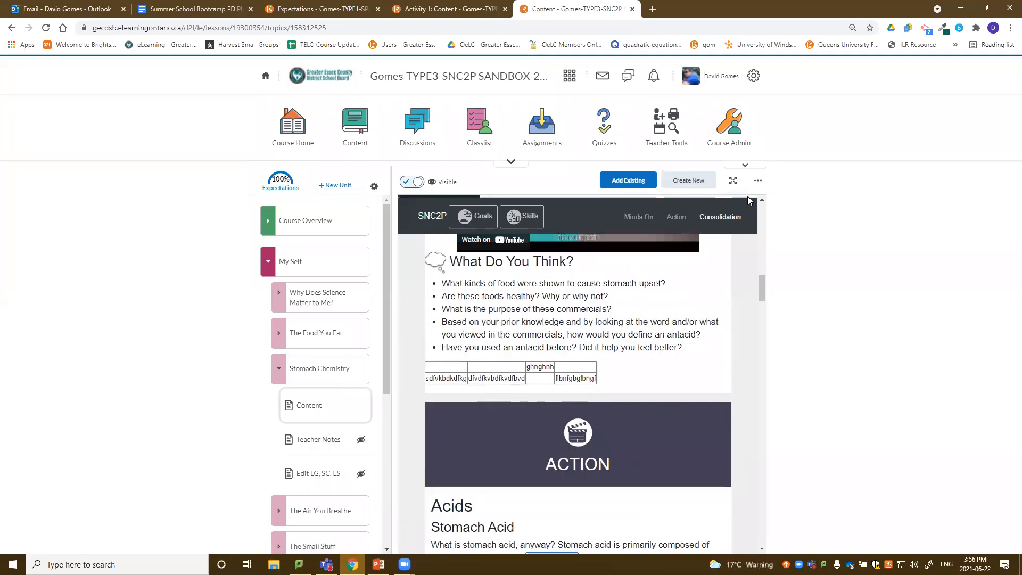
{"action": "left_click", "coordinate": [758, 181]}
{"action": "left_click", "coordinate": [729, 206]}
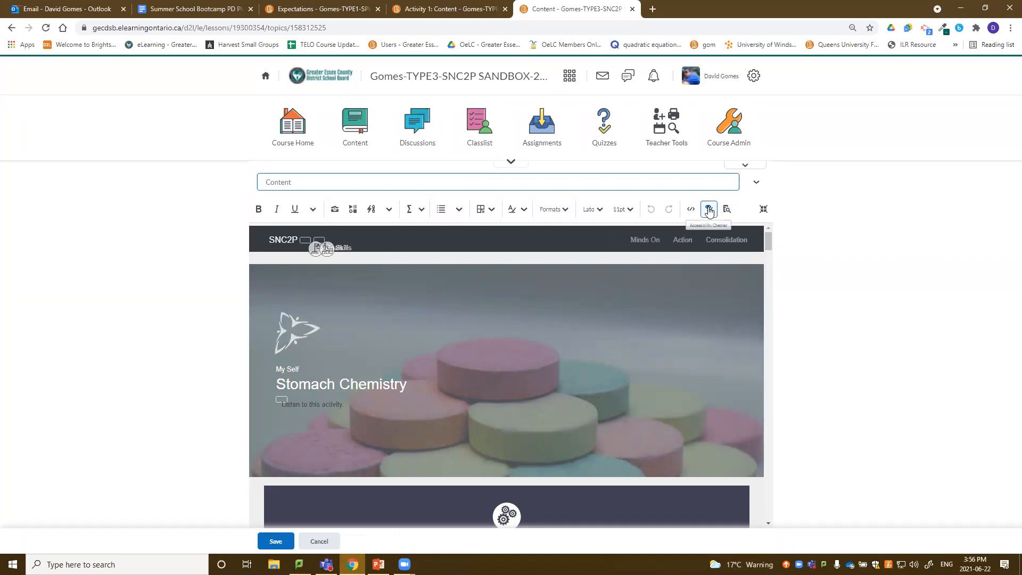
{"action": "left_click", "coordinate": [709, 210]}
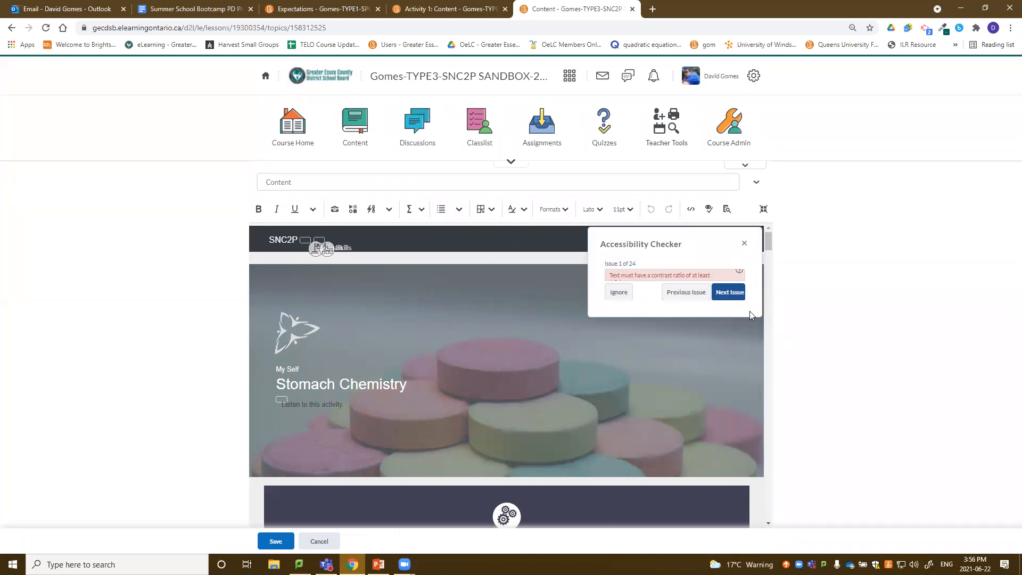
Look up the WCAG explanation of the text contrast ratio issue and enlarge the page view to 100% to read the issue
{"action": "left_click_drag", "start_coordinate": [733, 275], "coordinate": [712, 292]}
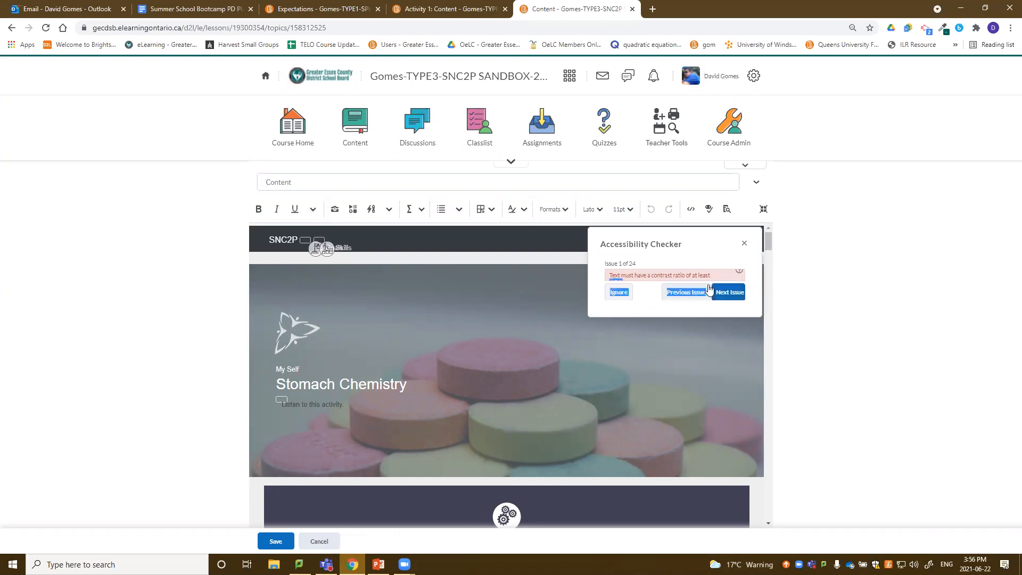
{"action": "left_click", "coordinate": [696, 274]}
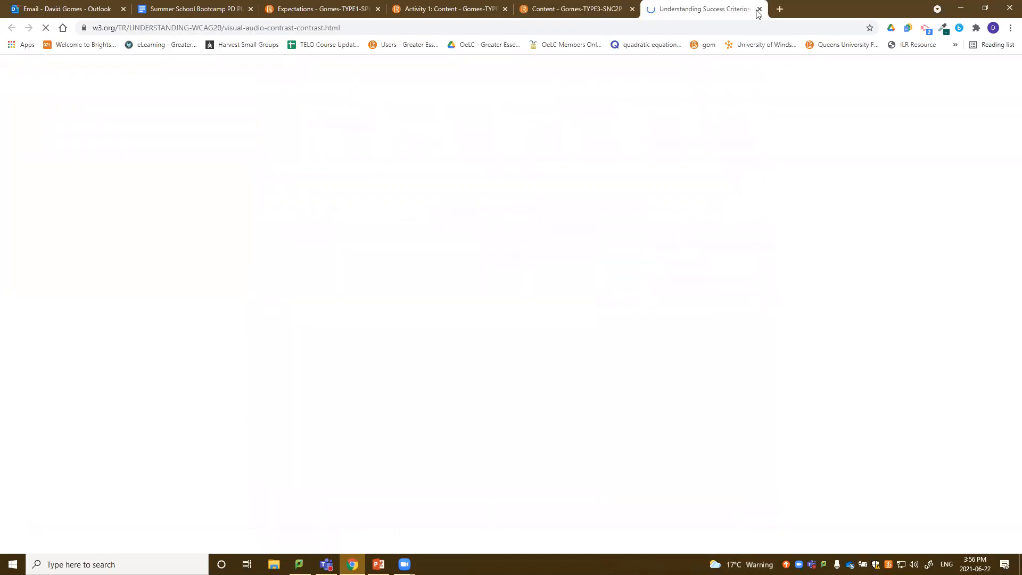
{"action": "left_click", "coordinate": [759, 9]}
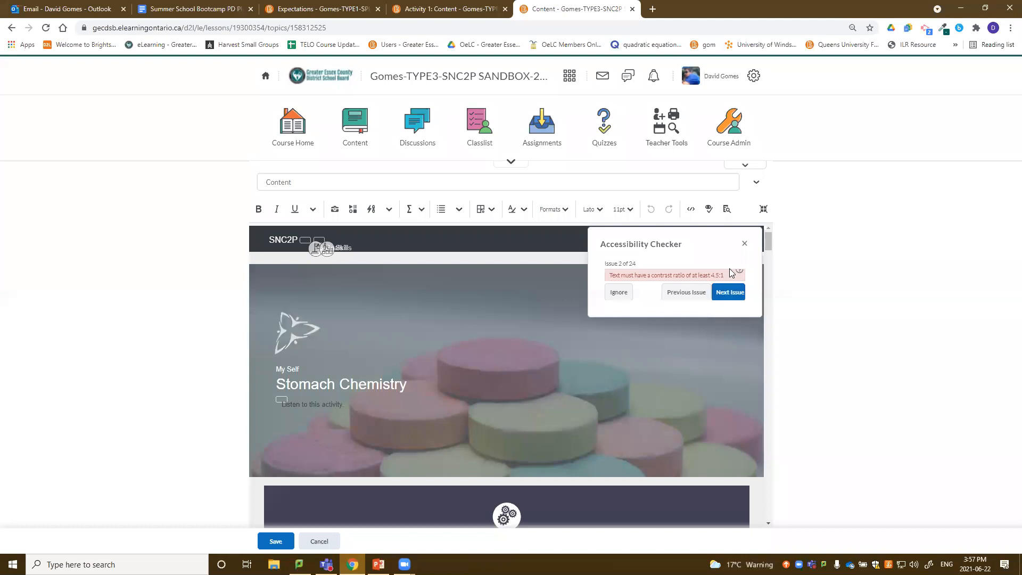
{"action": "key", "text": "ctrl+plus"}
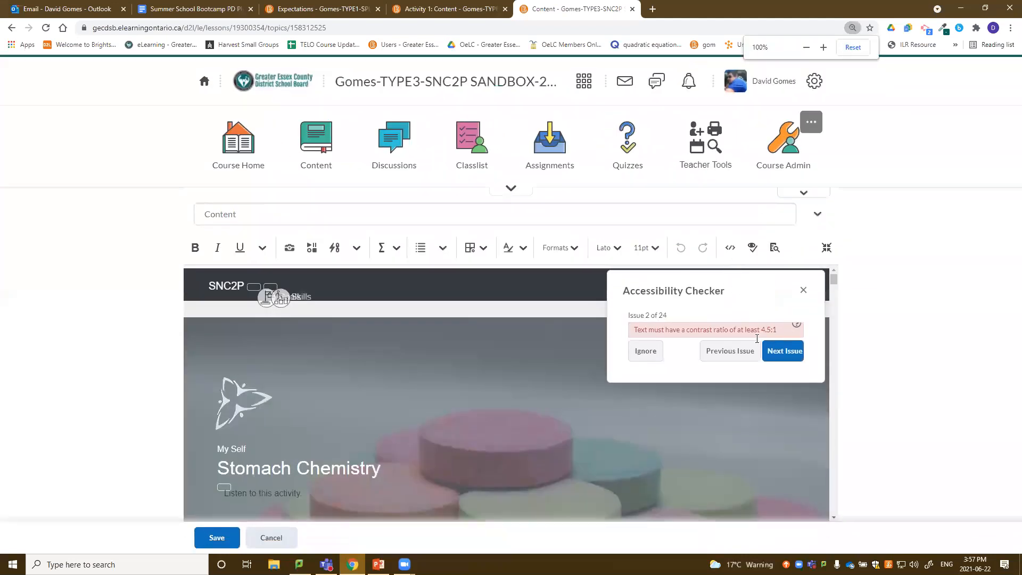
{"action": "left_click_drag", "start_coordinate": [634, 330], "coordinate": [779, 333]}
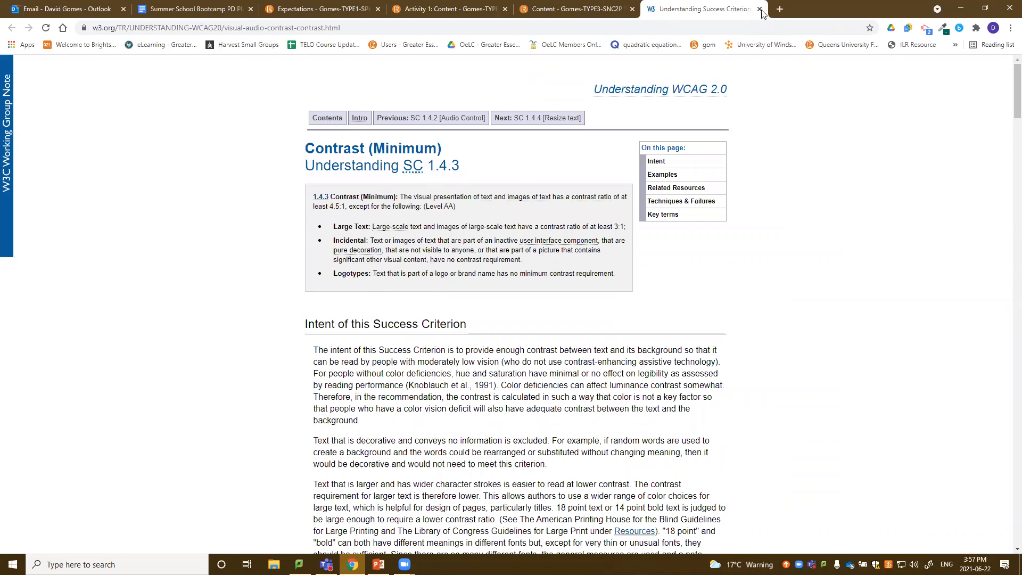
{"action": "key", "text": "ctrl+w"}
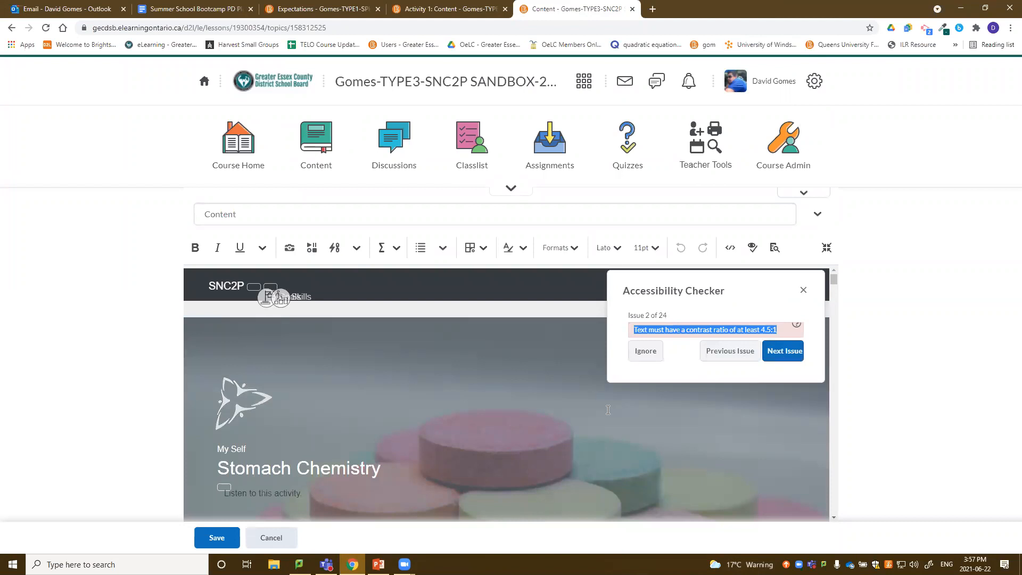
Rerun the Accessibility Checker and step through the contrast issues and the missing table caption and header cell issues
{"action": "scroll", "coordinate": [607, 415], "scroll_direction": "down", "scroll_amount": 2}
{"action": "scroll", "coordinate": [606, 415], "scroll_direction": "down", "scroll_amount": 4}
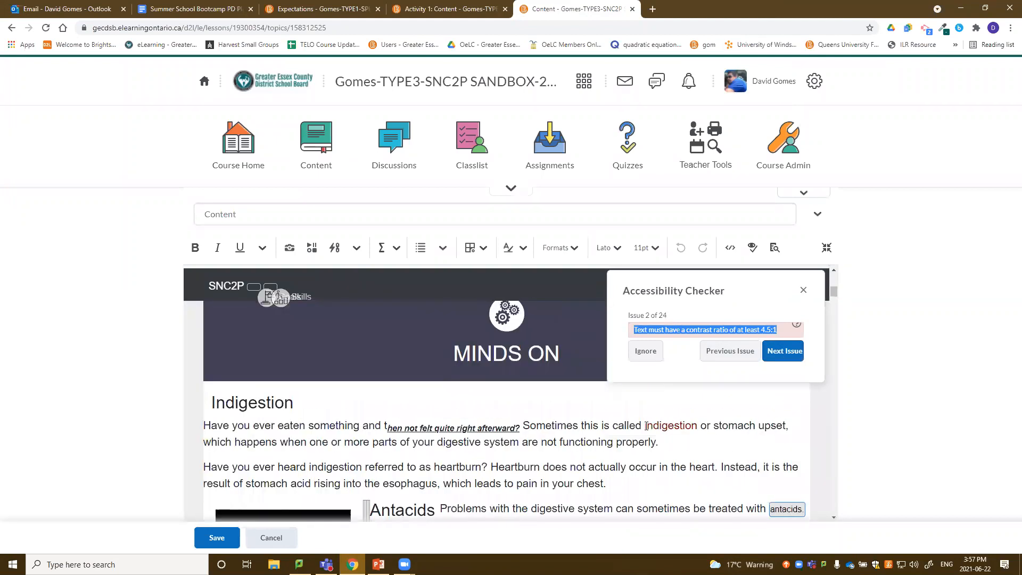
{"action": "left_click", "coordinate": [646, 426]}
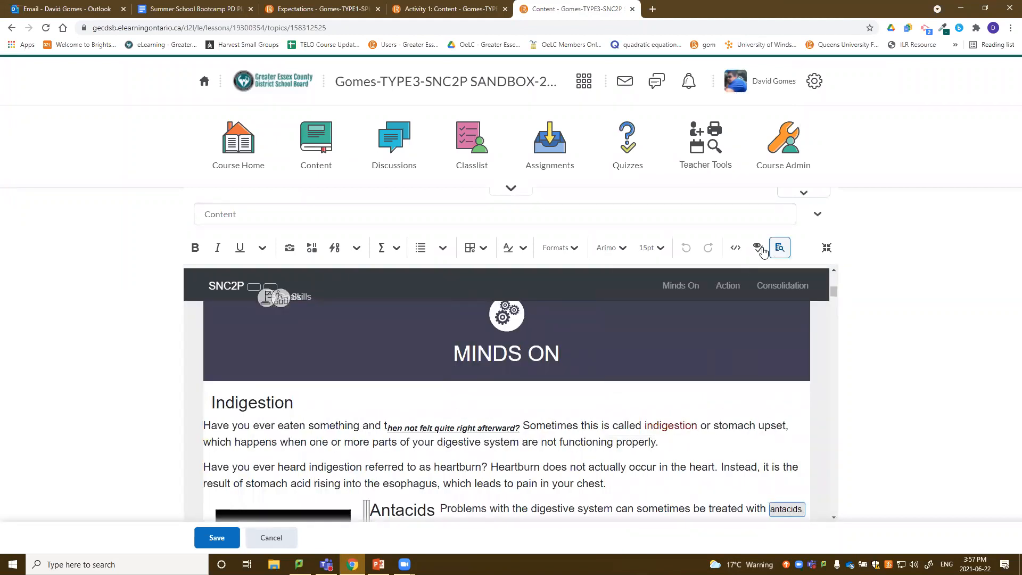
{"action": "left_click", "coordinate": [780, 248]}
{"action": "left_click", "coordinate": [780, 352]}
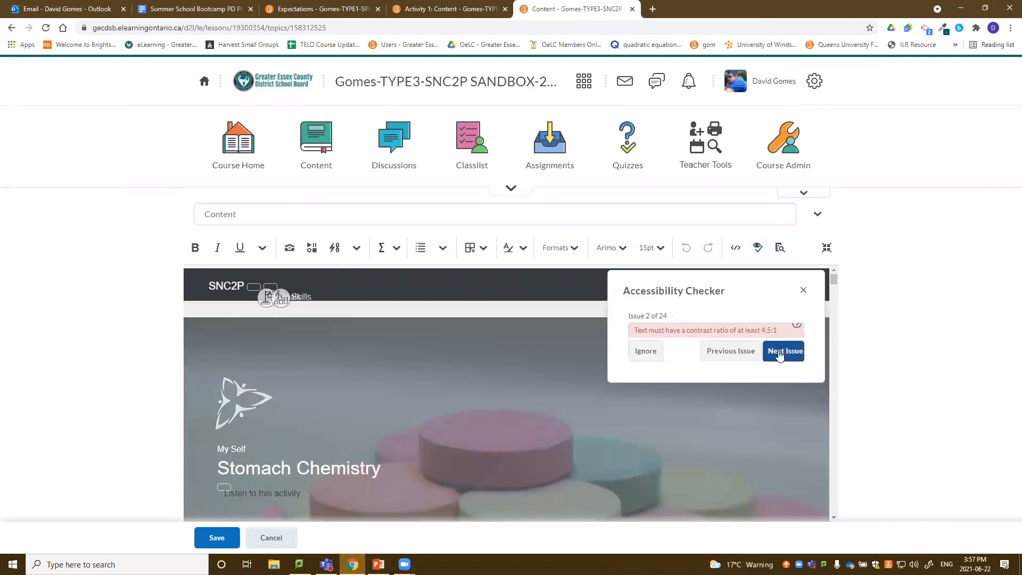
{"action": "left_click", "coordinate": [780, 352]}
{"action": "left_click", "coordinate": [780, 353]}
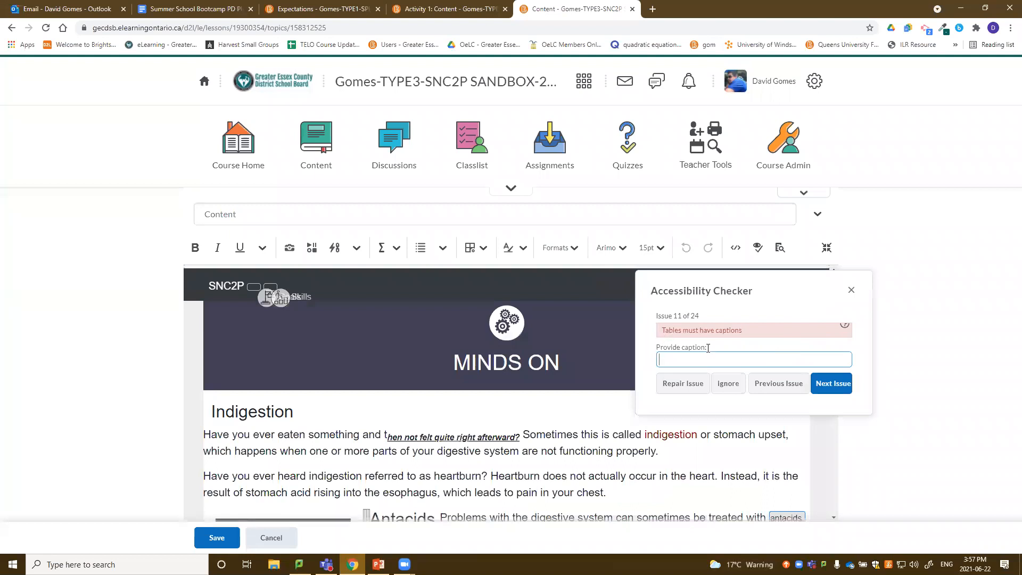
{"action": "left_click", "coordinate": [832, 386]}
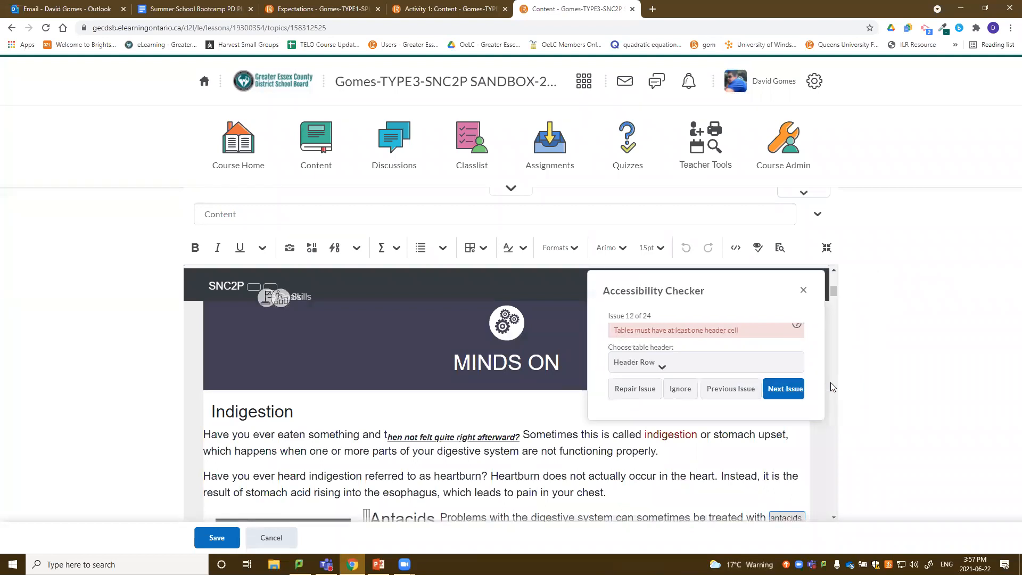
{"action": "left_click", "coordinate": [785, 390]}
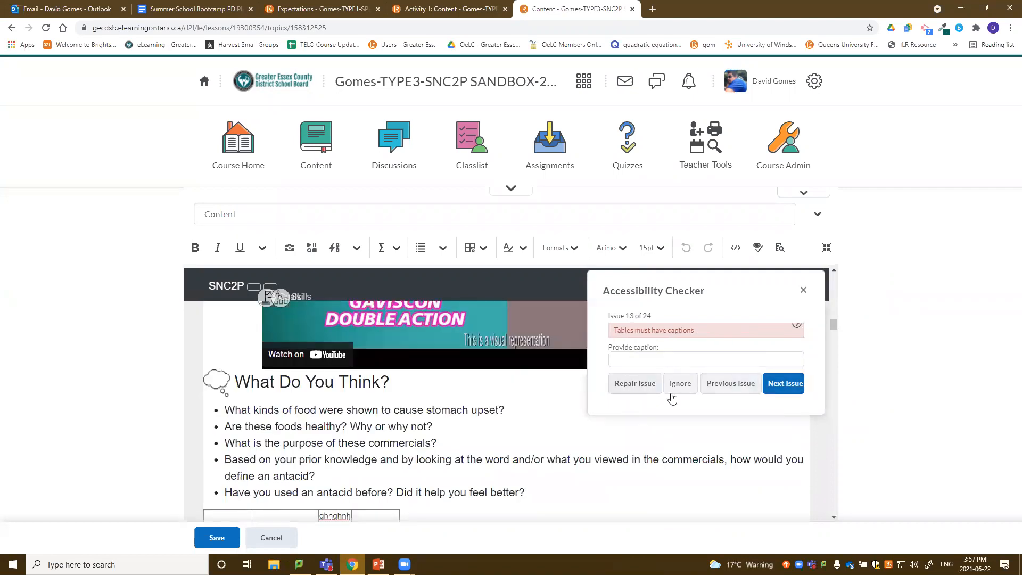
{"action": "left_click", "coordinate": [787, 385]}
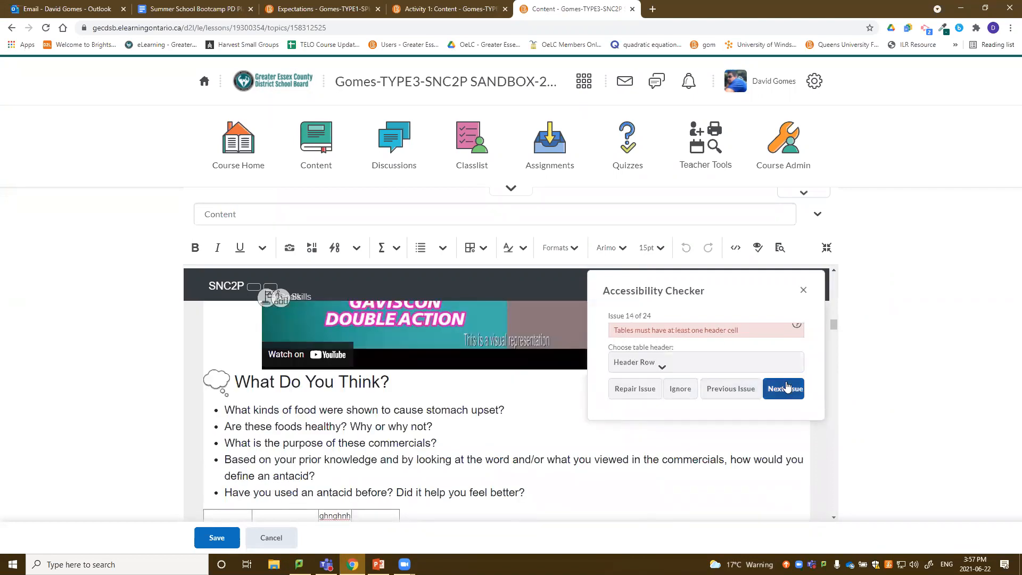
{"action": "left_click", "coordinate": [785, 391]}
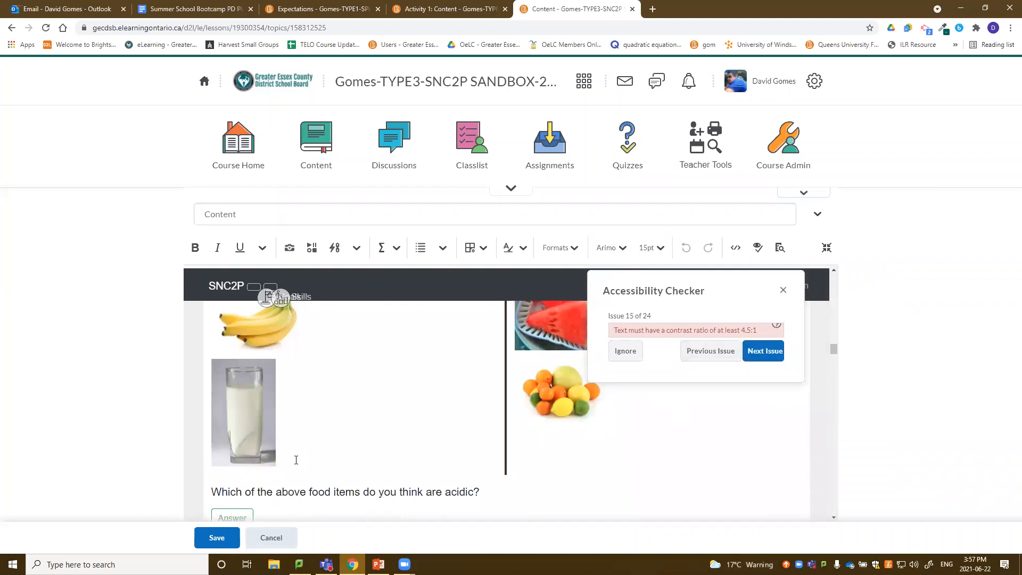
Inspect the contrast issue near the Answer button, step through the remaining accessibility issues, and close the checker
{"action": "scroll", "coordinate": [250, 461], "scroll_direction": "down", "scroll_amount": 1}
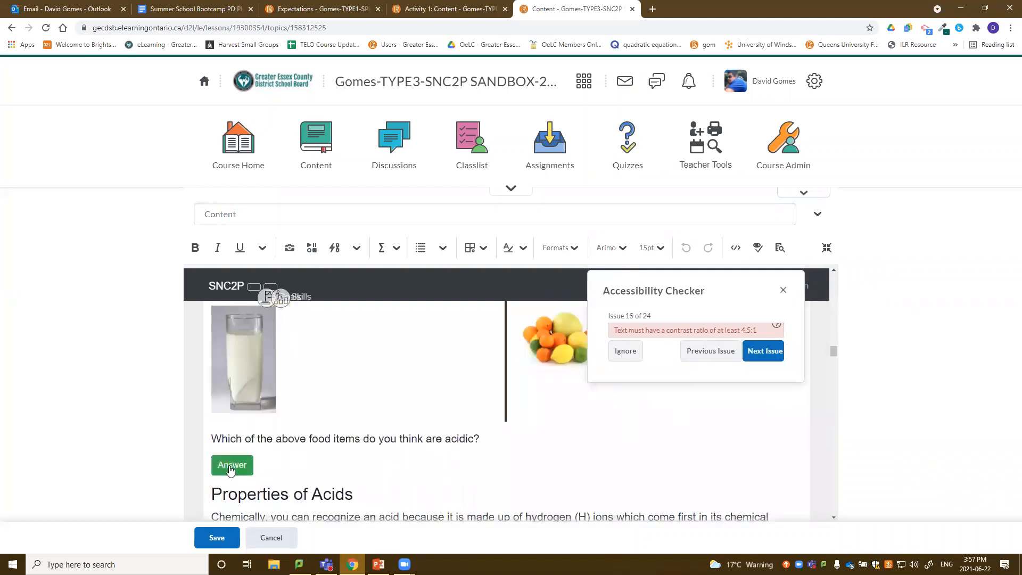
{"action": "left_click", "coordinate": [765, 357]}
{"action": "left_click", "coordinate": [792, 357]}
{"action": "left_click", "coordinate": [792, 356]}
{"action": "left_click", "coordinate": [792, 357]}
{"action": "left_click", "coordinate": [792, 357]}
{"action": "left_click", "coordinate": [792, 357]}
{"action": "left_click", "coordinate": [792, 356]}
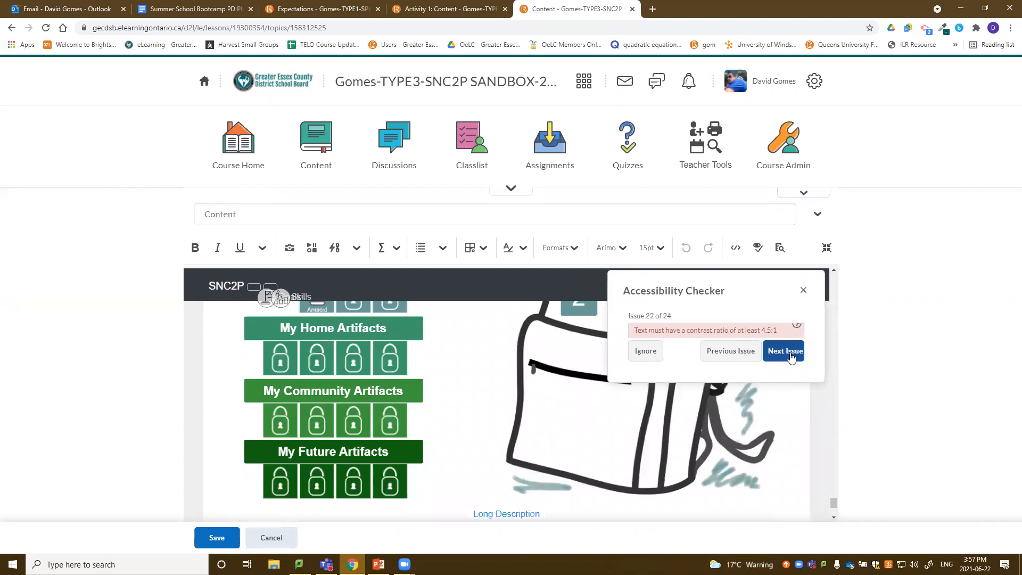
{"action": "left_click", "coordinate": [791, 356]}
{"action": "left_click", "coordinate": [811, 288]}
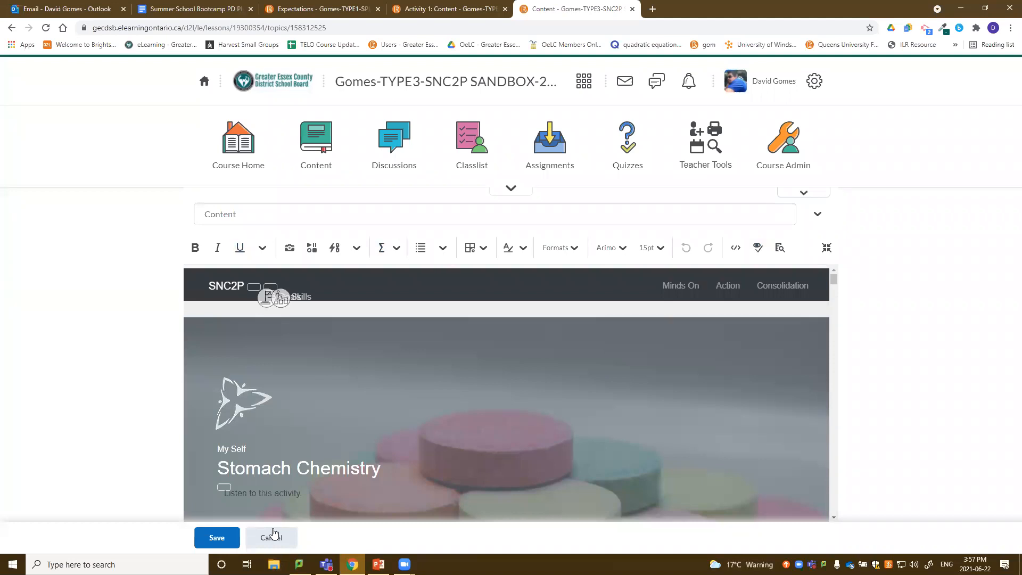
Review the Minds On section and cancel editing of the Content page
{"action": "scroll", "coordinate": [554, 429], "scroll_direction": "down", "scroll_amount": 2}
{"action": "scroll", "coordinate": [553, 429], "scroll_direction": "down", "scroll_amount": 4}
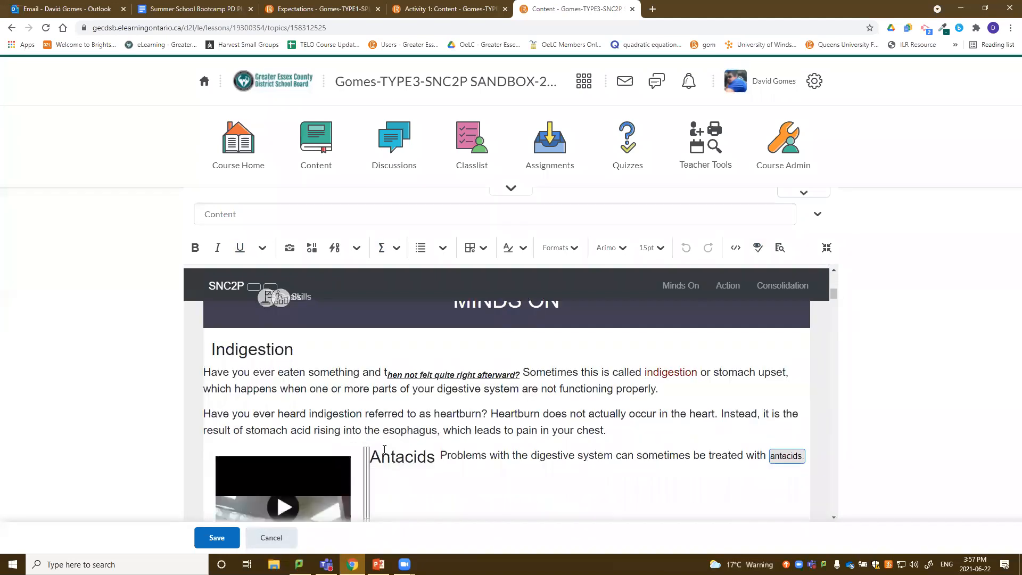
{"action": "left_click", "coordinate": [271, 538]}
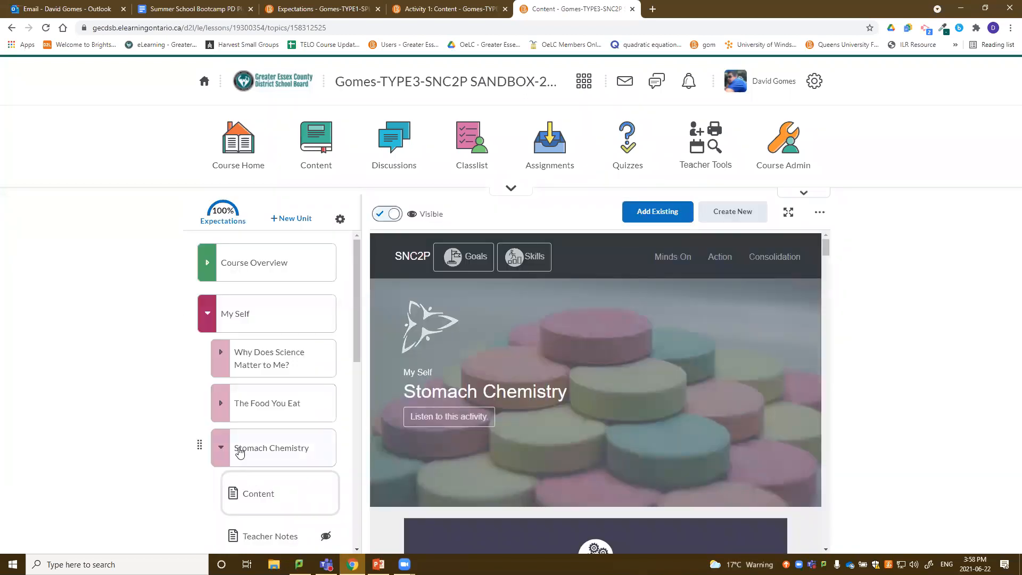
Open the Stomach Chemistry unit overview and start editing its description
{"action": "left_click", "coordinate": [238, 450]}
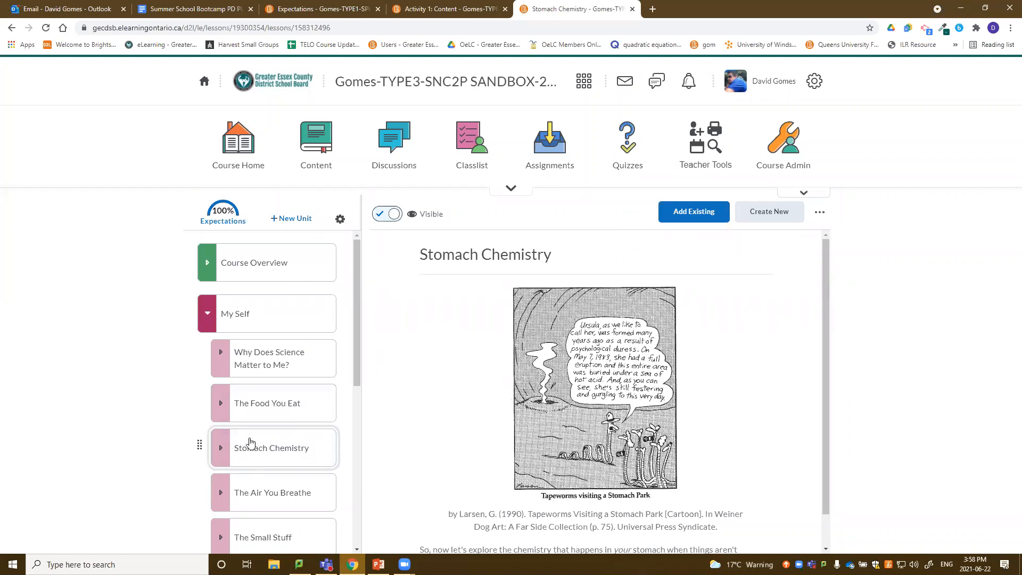
{"action": "scroll", "coordinate": [679, 442], "scroll_direction": "down", "scroll_amount": 1}
{"action": "scroll", "coordinate": [523, 525], "scroll_direction": "up", "scroll_amount": 1}
{"action": "left_click", "coordinate": [819, 212]}
{"action": "left_click", "coordinate": [793, 238]}
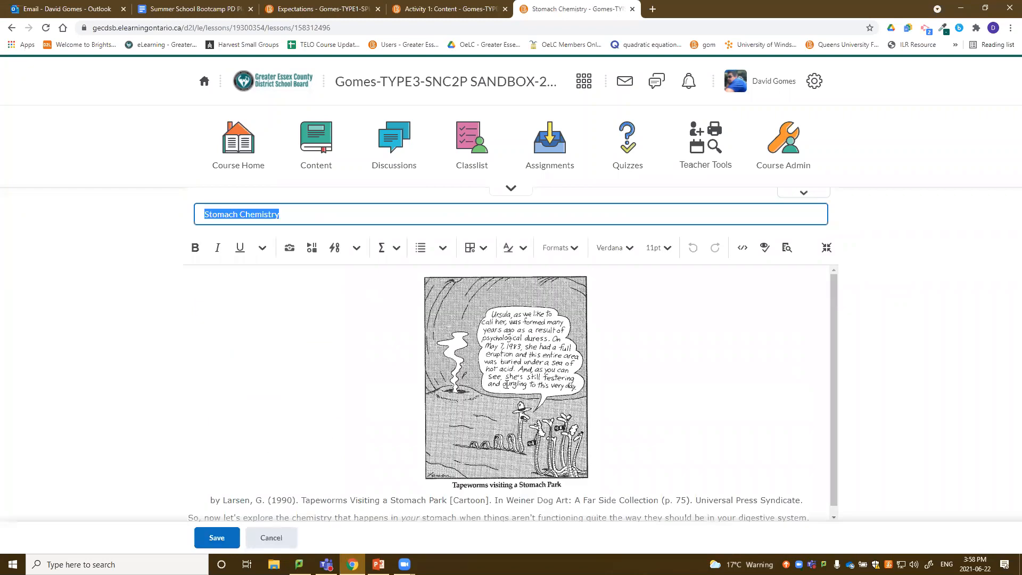
Delete the tapeworm cartoon image from the Stomach Chemistry description
{"action": "left_click", "coordinate": [507, 385]}
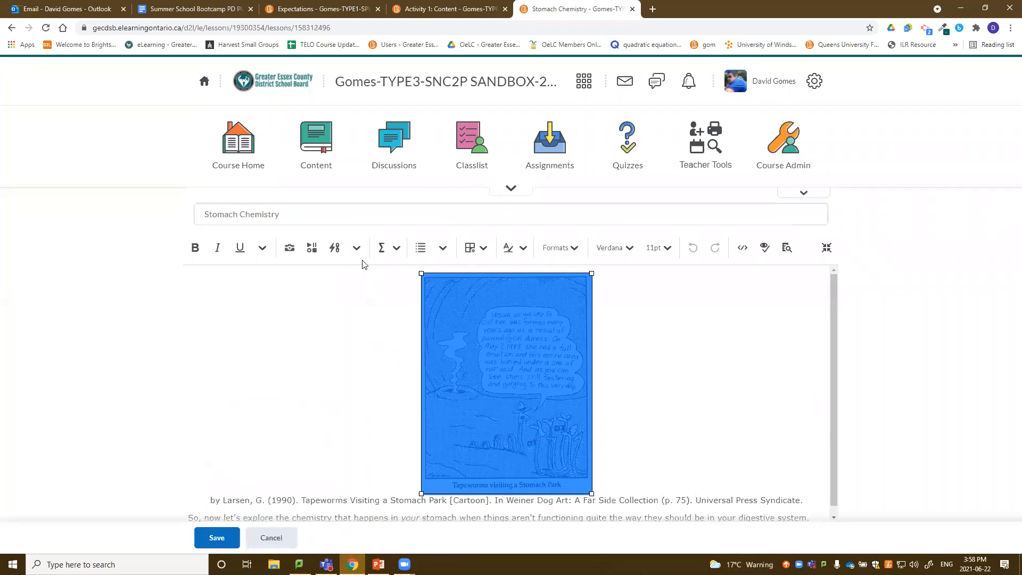
{"action": "left_click", "coordinate": [292, 250]}
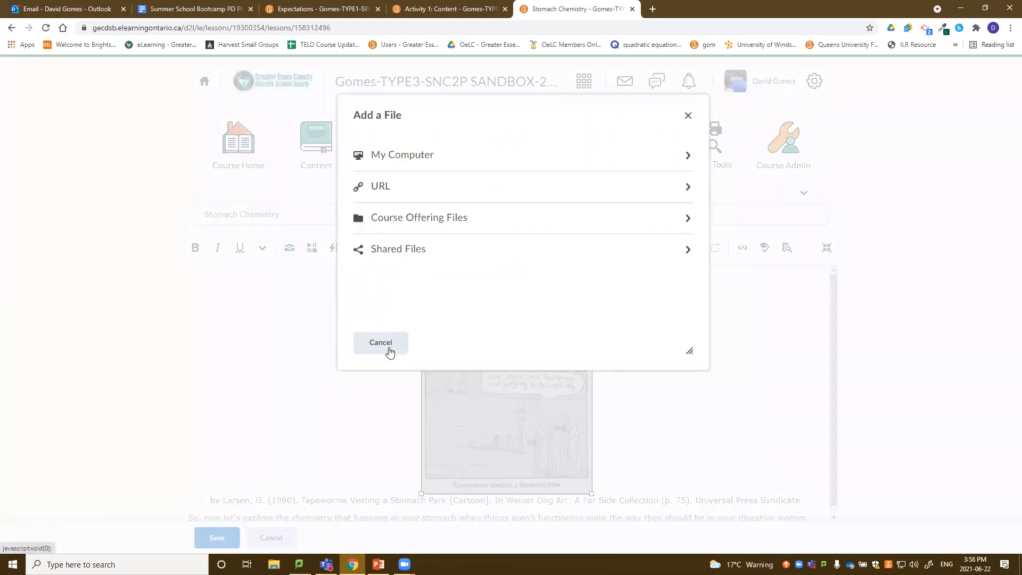
{"action": "key", "text": "Escape"}
{"action": "key", "text": "Delete"}
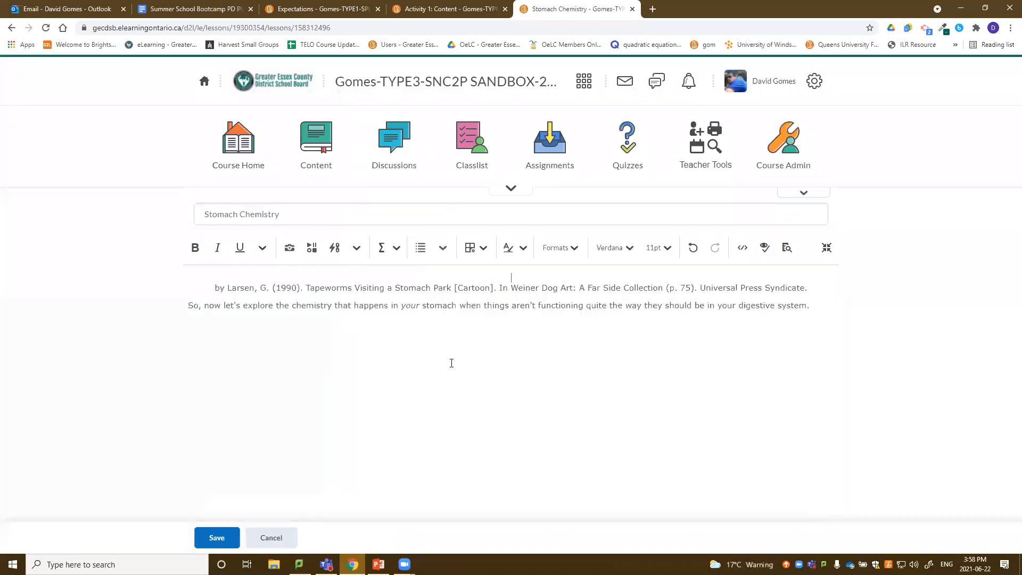
Inspect the HTML source of the Stomach Chemistry description, close it without changes, and cancel editing of the unit
{"action": "left_click_drag", "start_coordinate": [215, 288], "coordinate": [561, 305]}
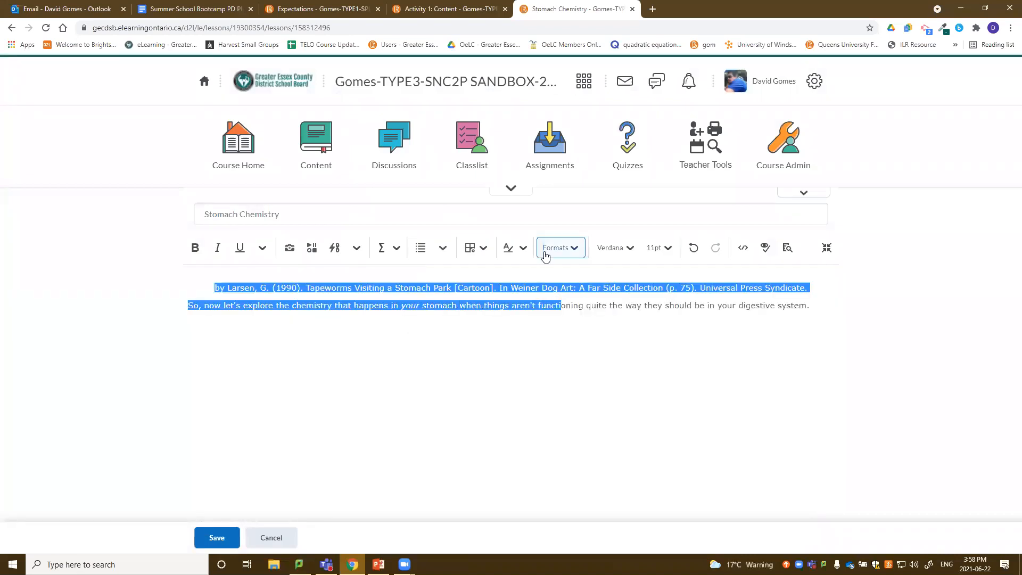
{"action": "left_click", "coordinate": [740, 250]}
{"action": "left_click", "coordinate": [666, 318]}
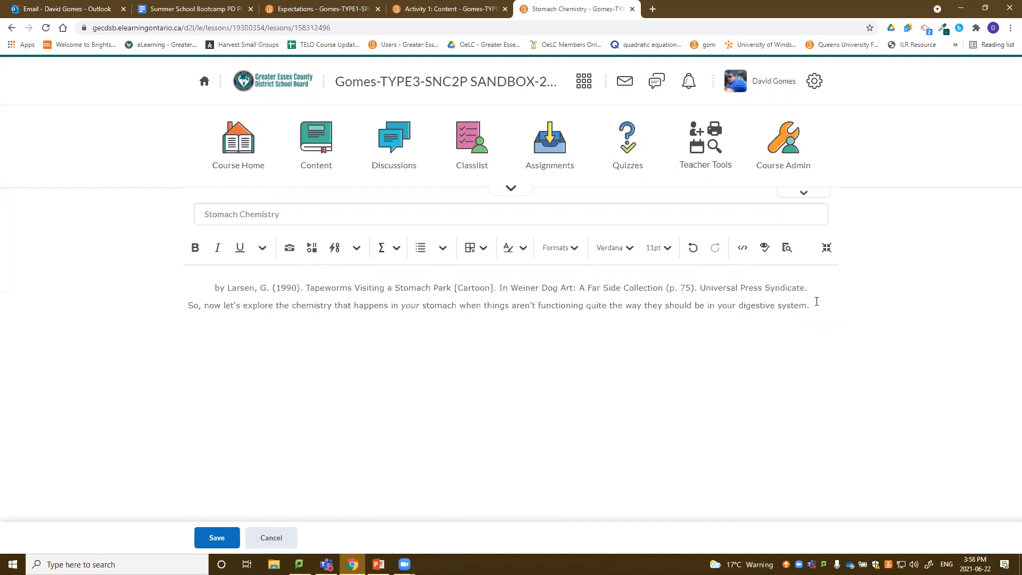
{"action": "left_click", "coordinate": [741, 248]}
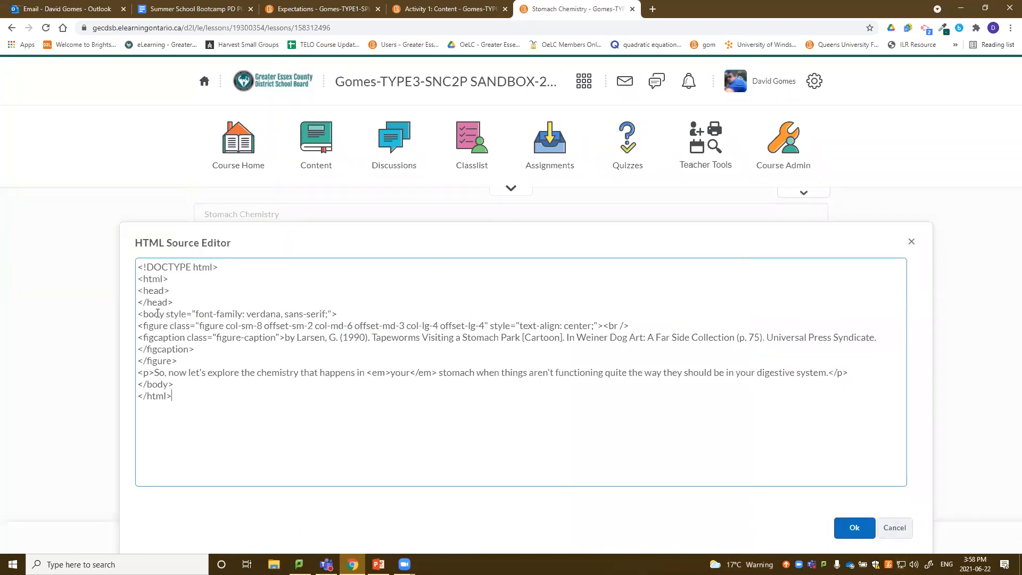
{"action": "left_click", "coordinate": [897, 531]}
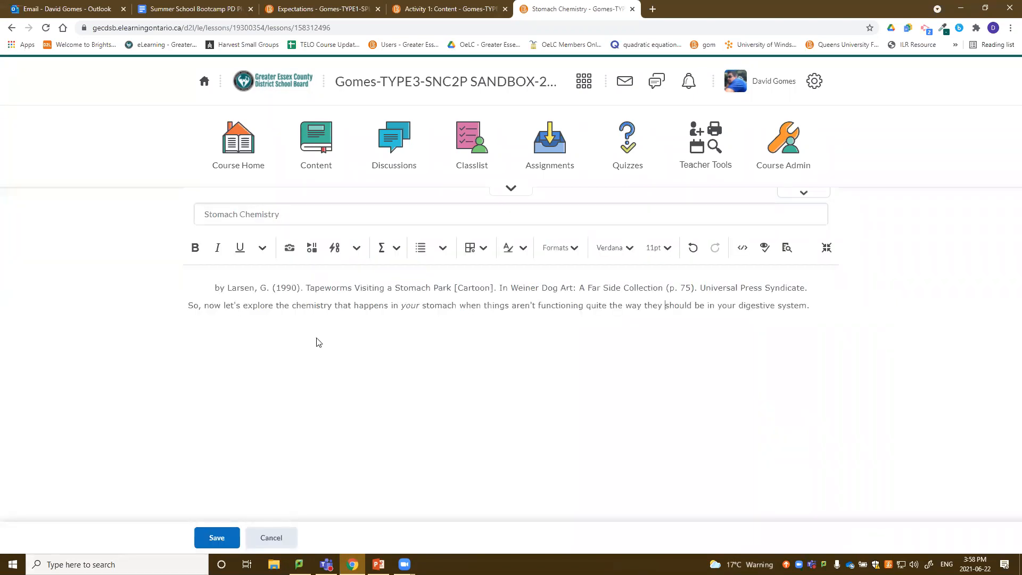
{"action": "left_click", "coordinate": [275, 539]}
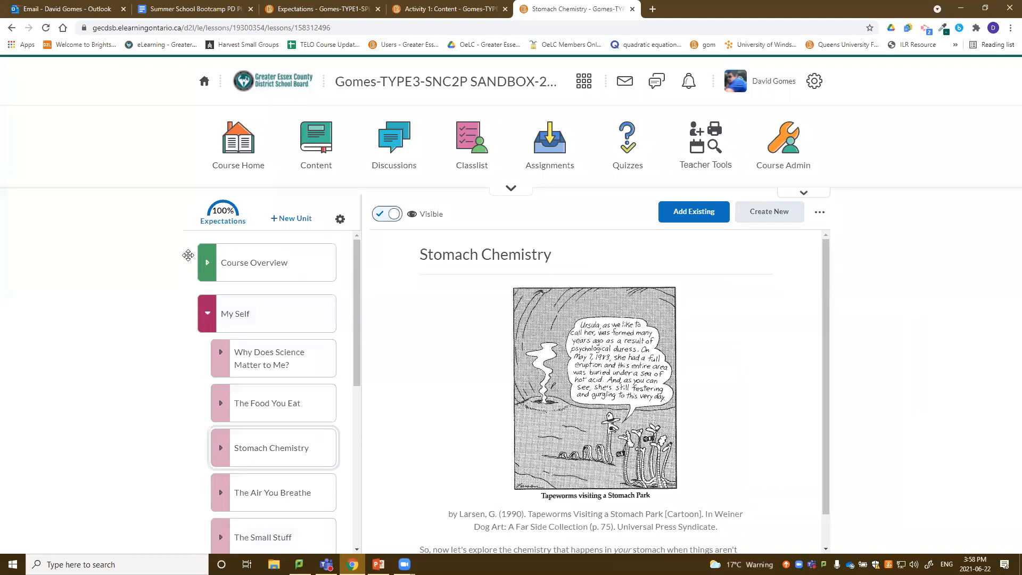
Switch to the PowerPoint slideshow and advance past the Questions slide to the closing "Thanks for joining" slide
{"action": "left_click", "coordinate": [380, 563]}
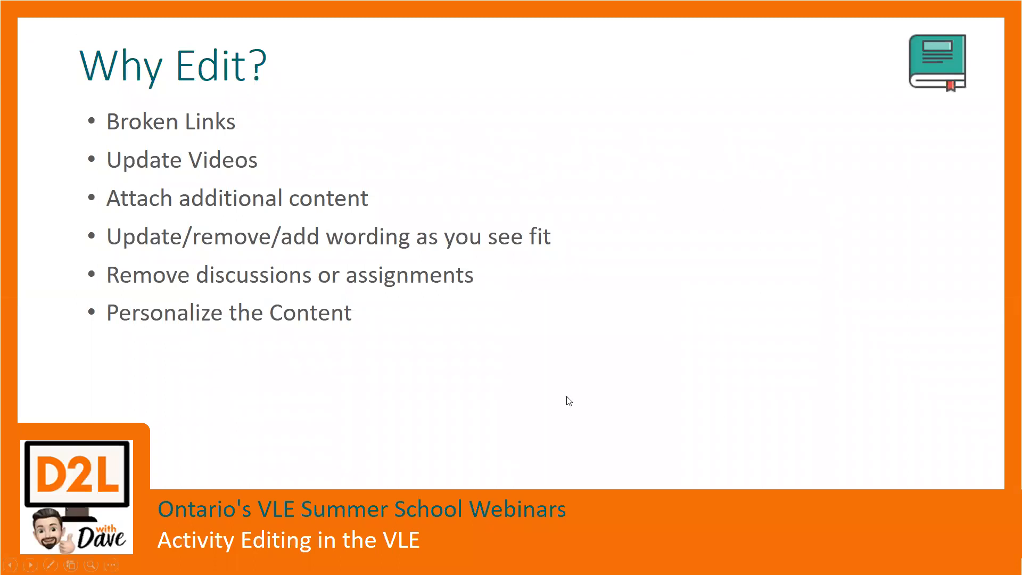
{"action": "left_click", "coordinate": [569, 401]}
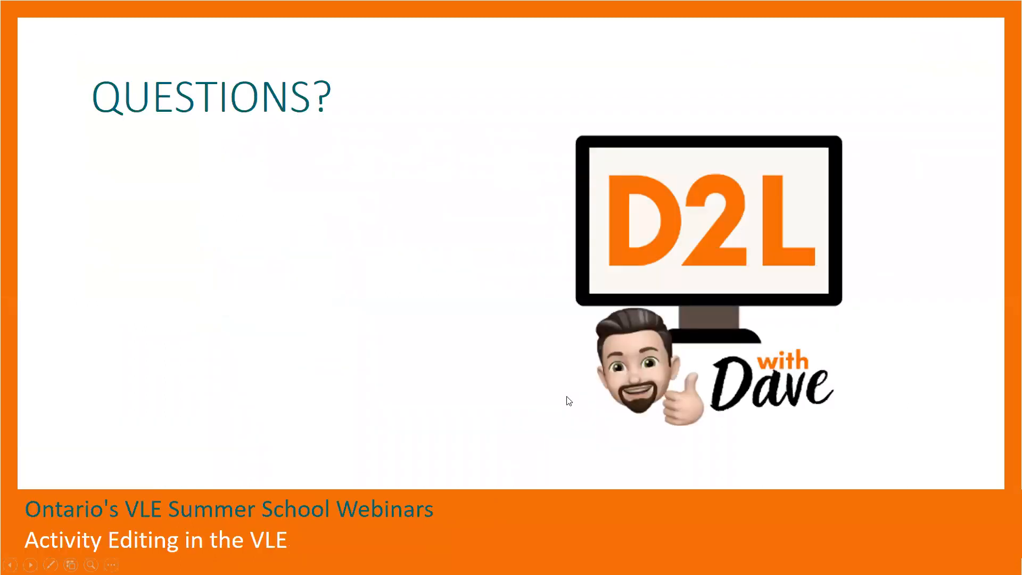
{"action": "key", "text": "Right"}
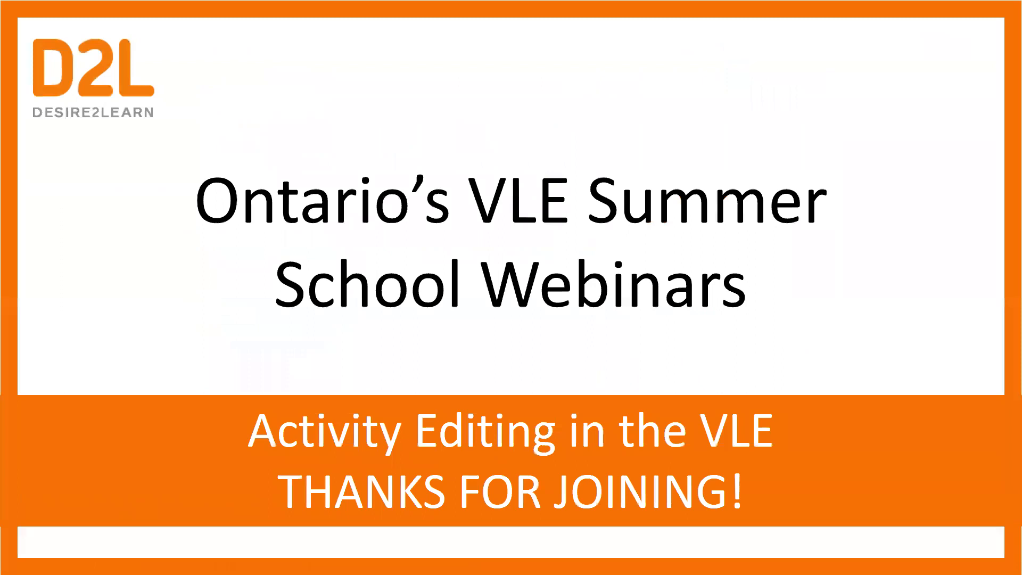